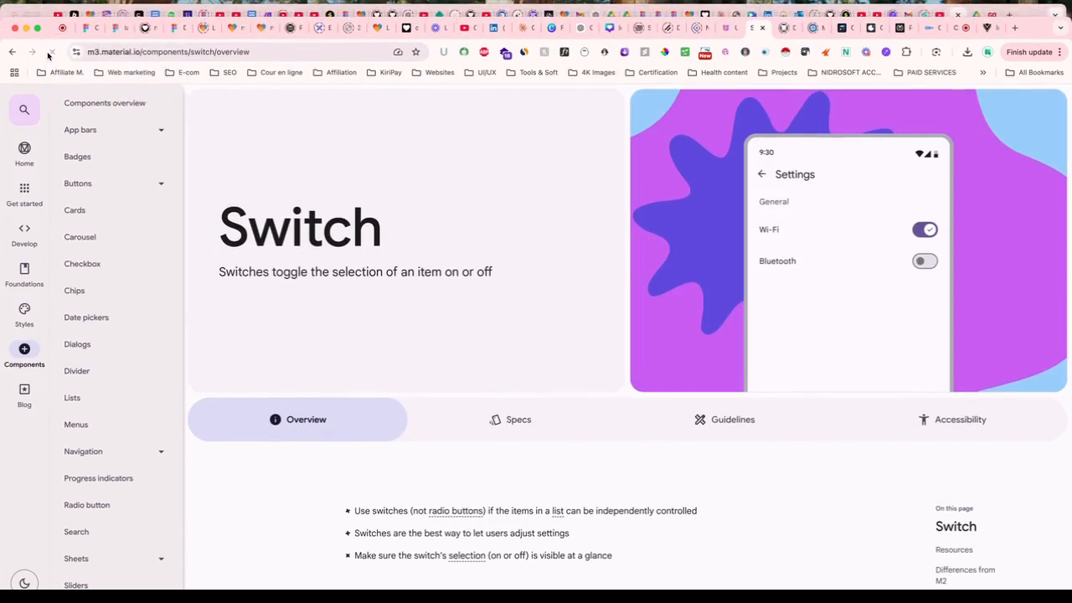
Switch to the Otter.ai tab and scroll back to the top of its homepage.
click(933, 25)
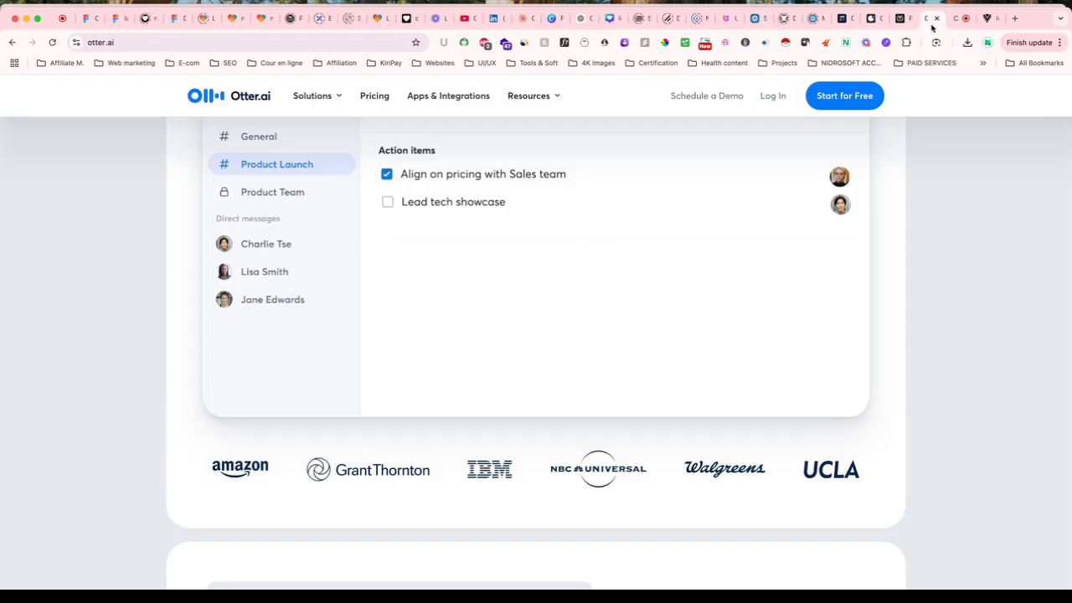
scroll(670, 228, up, 5)
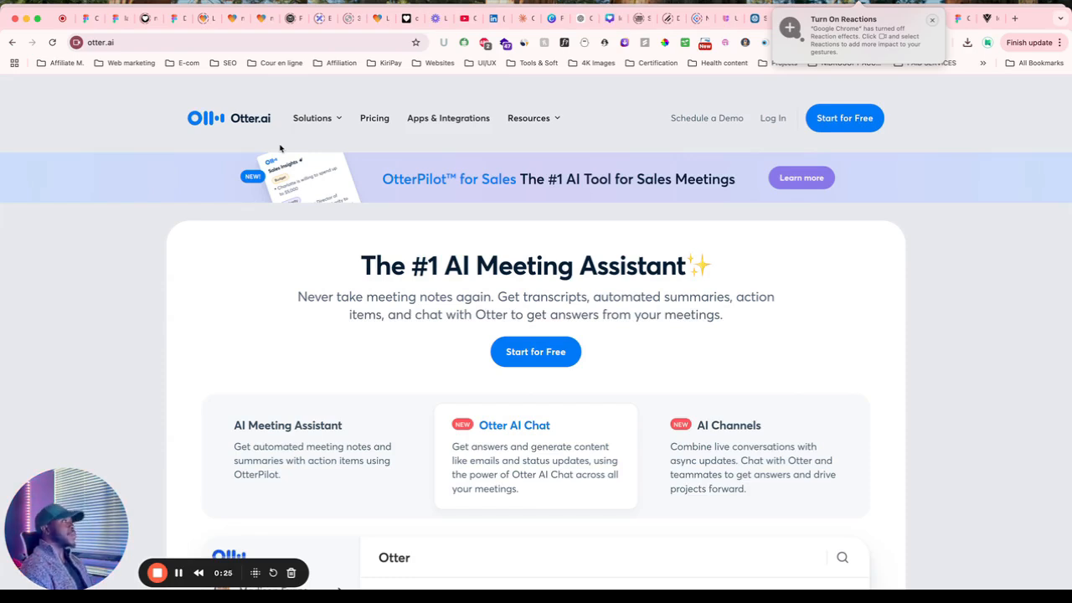
Log in to Otter.ai with Google, choosing the first listed account and confirming the details.
click(771, 123)
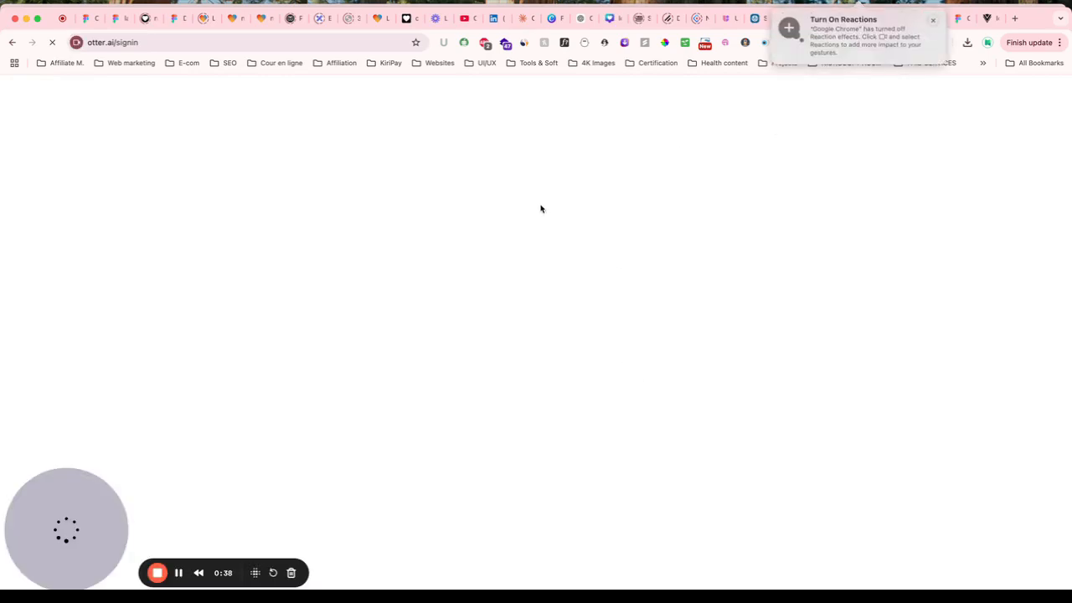
click(537, 280)
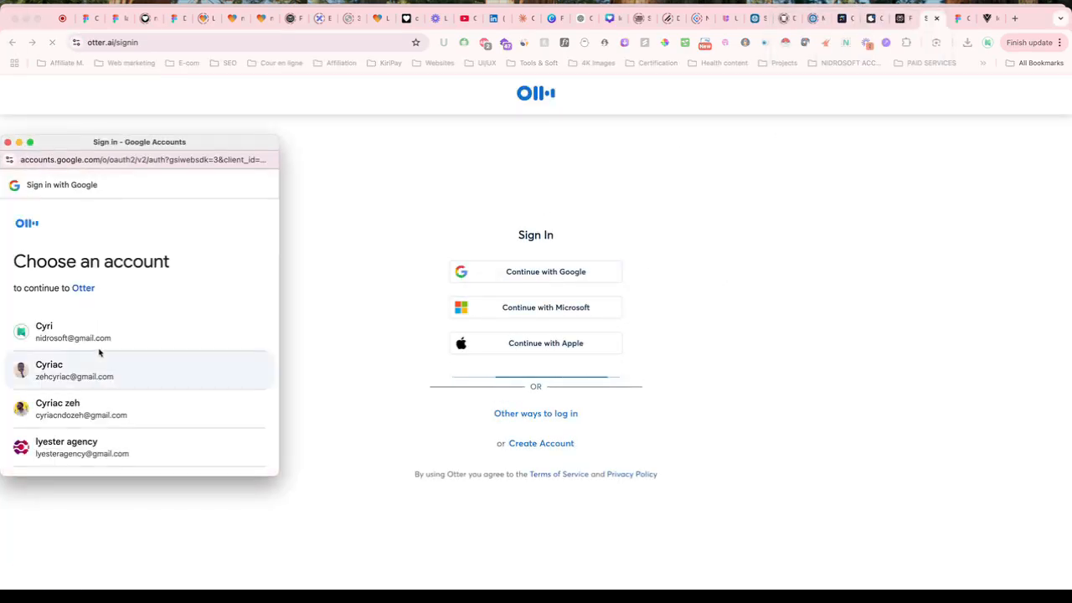
click(95, 333)
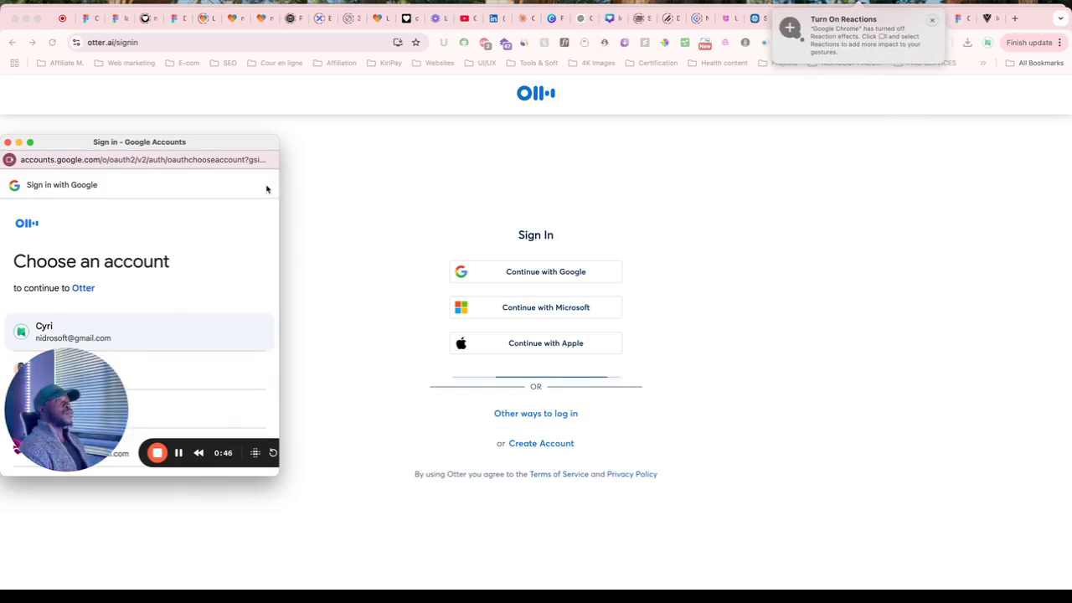
click(143, 324)
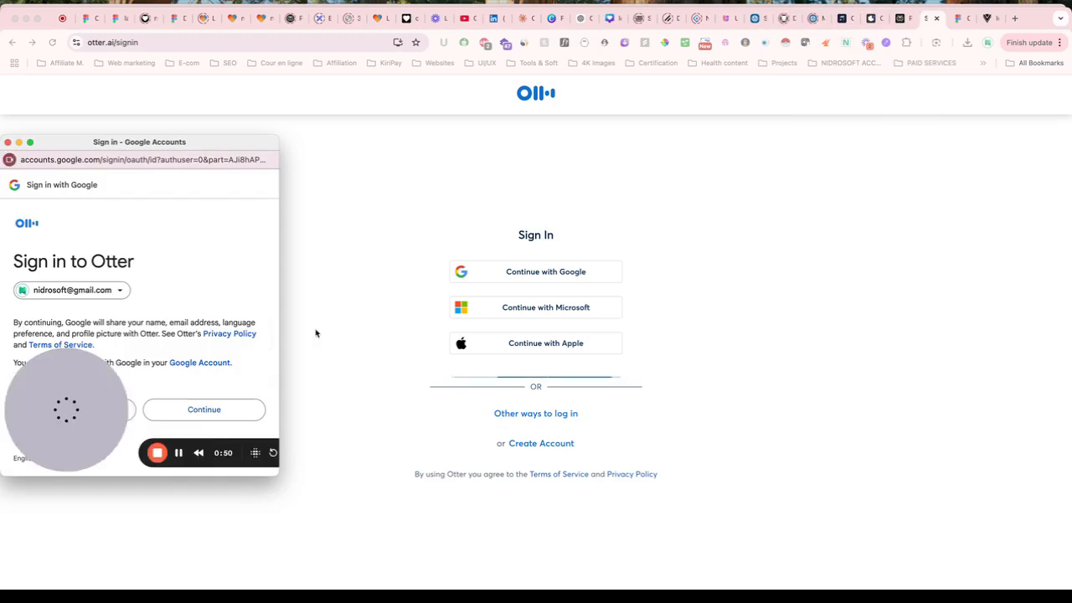
click(225, 409)
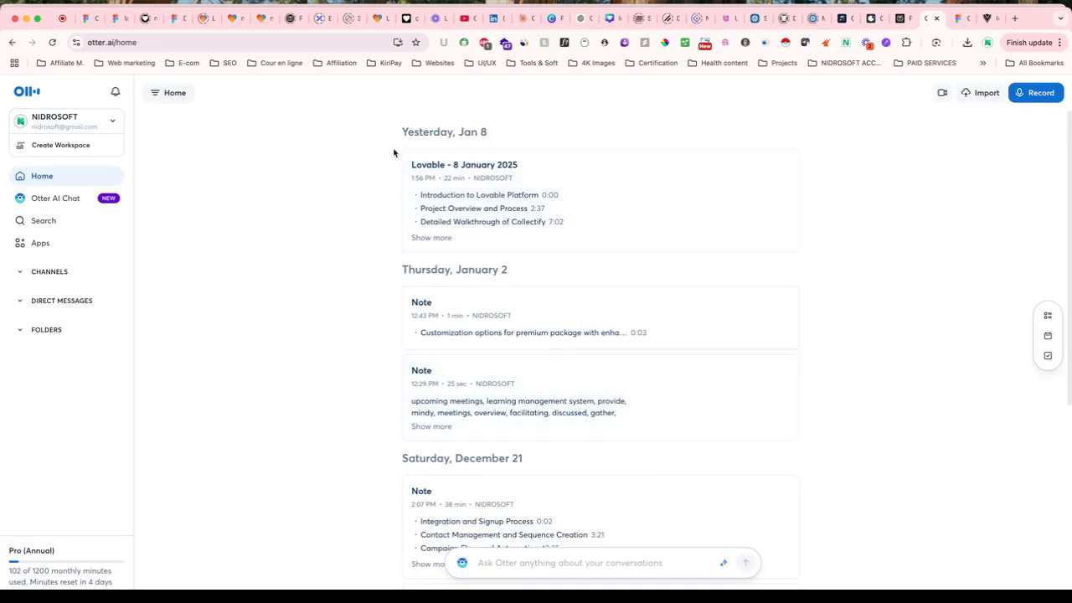
Expand the December 21 note's topics, then scroll down and open the Monday, December 9 note.
scroll(569, 417, down, 3)
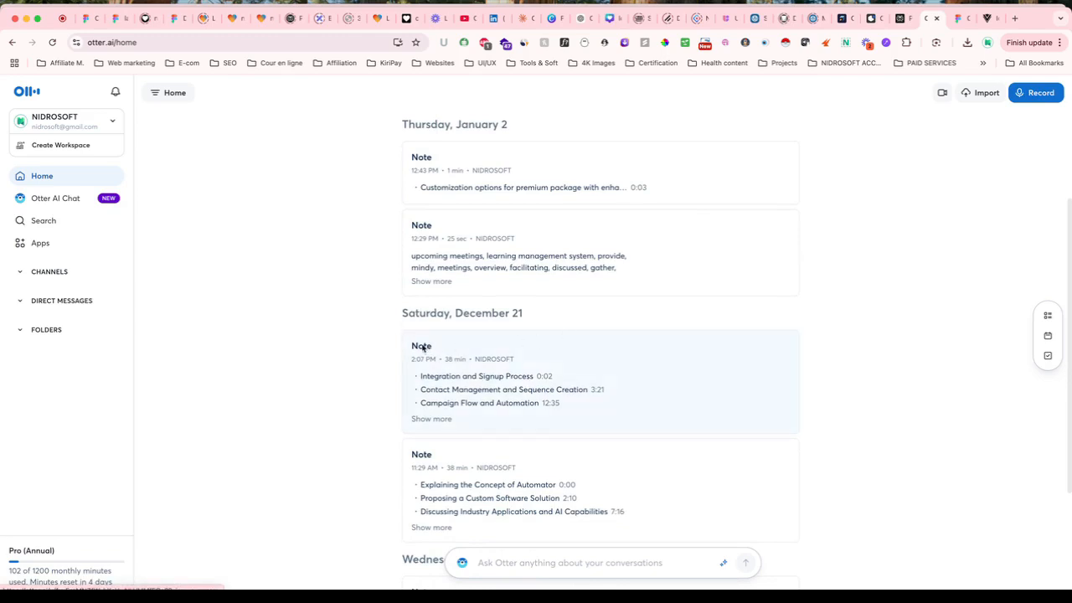
click(442, 420)
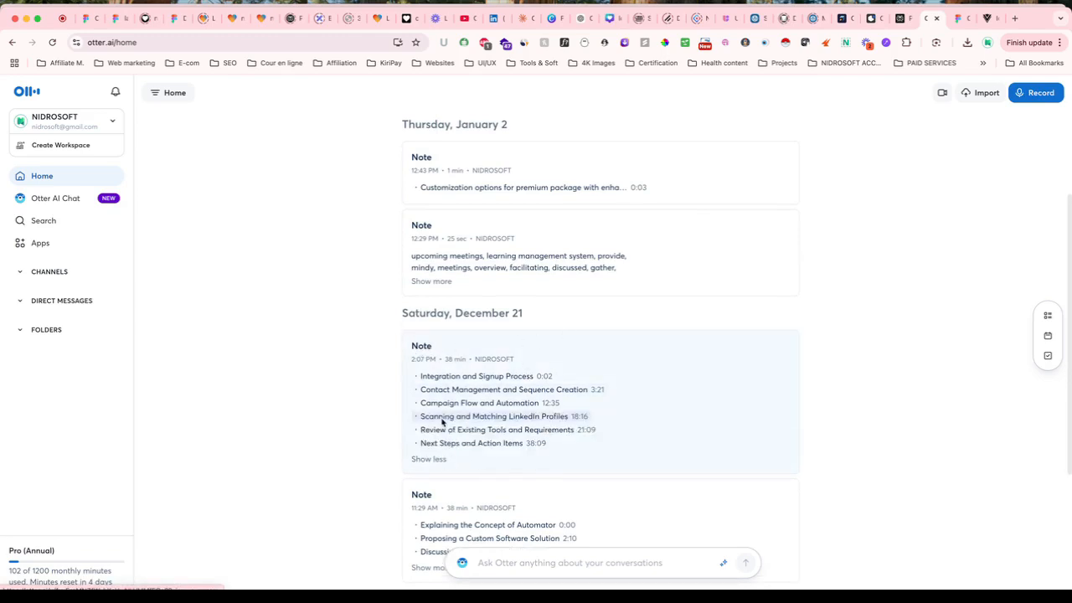
scroll(578, 423, down, 2)
scroll(566, 458, down, 2)
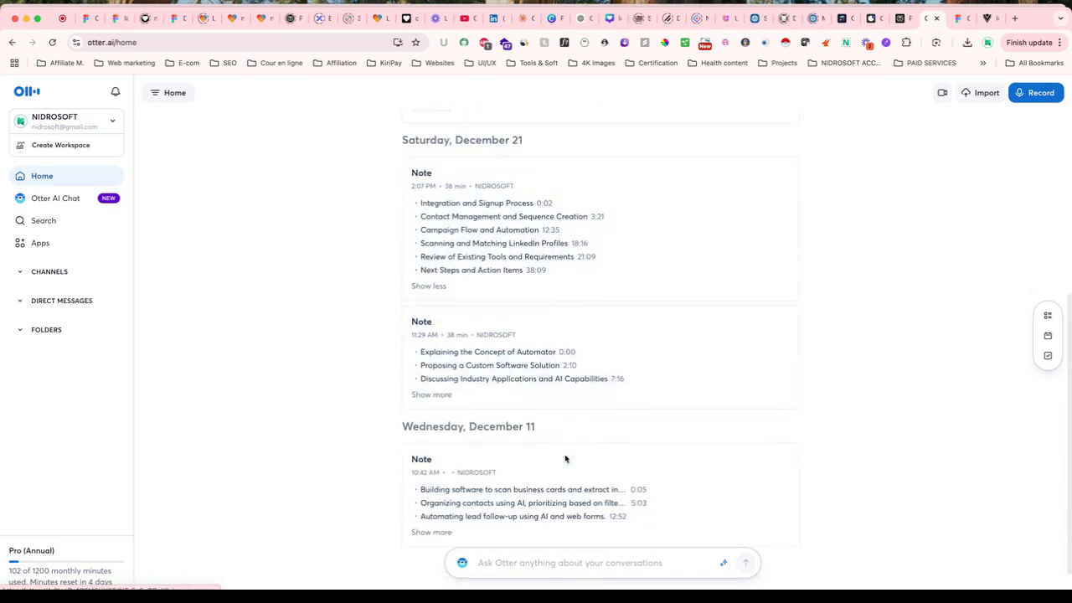
scroll(565, 459, down, 1)
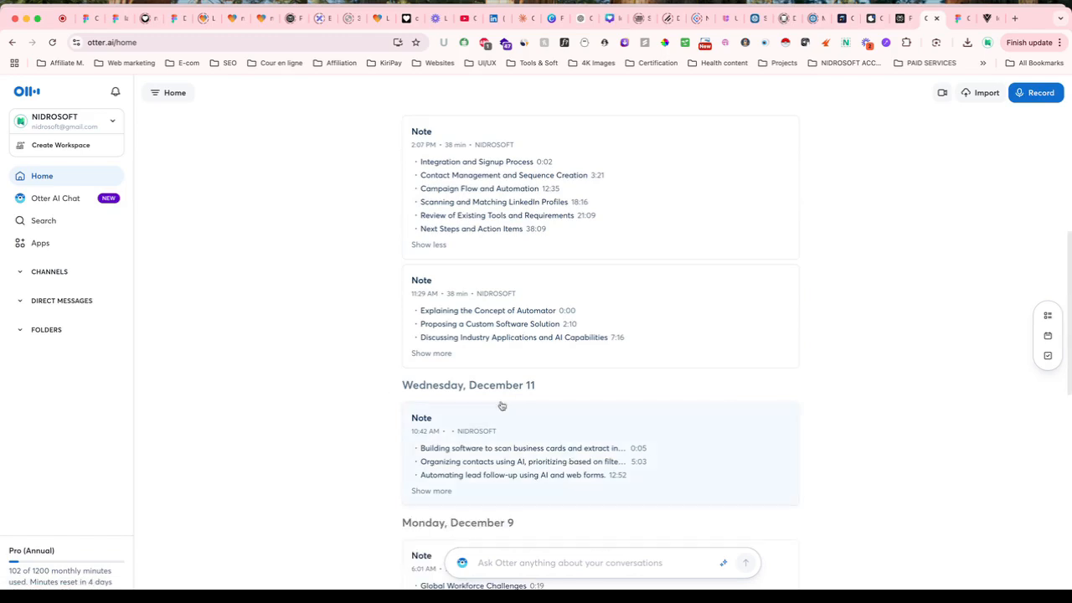
scroll(508, 478, down, 4)
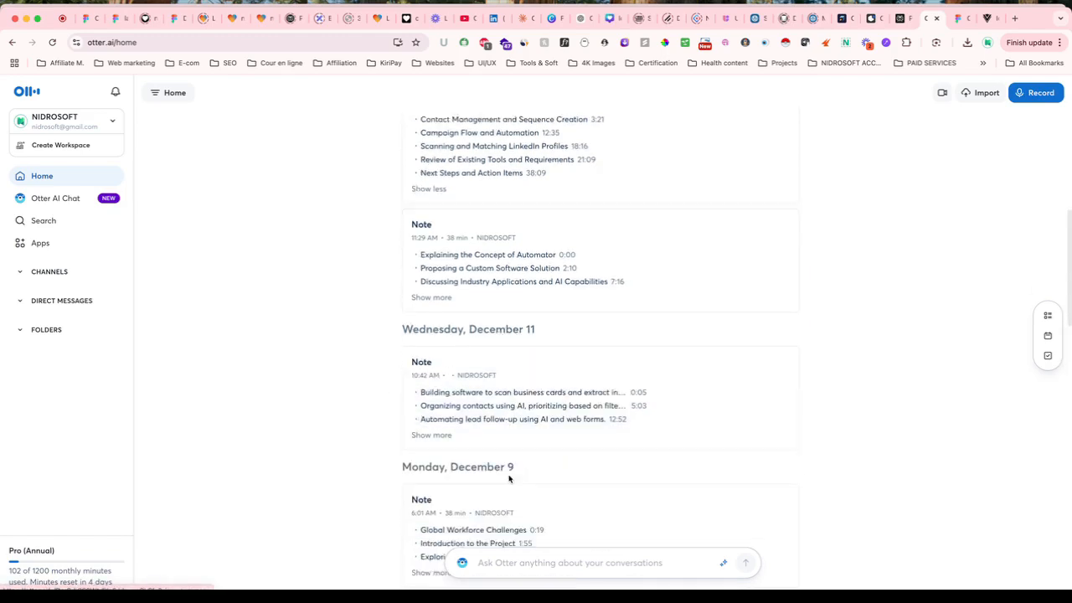
click(613, 421)
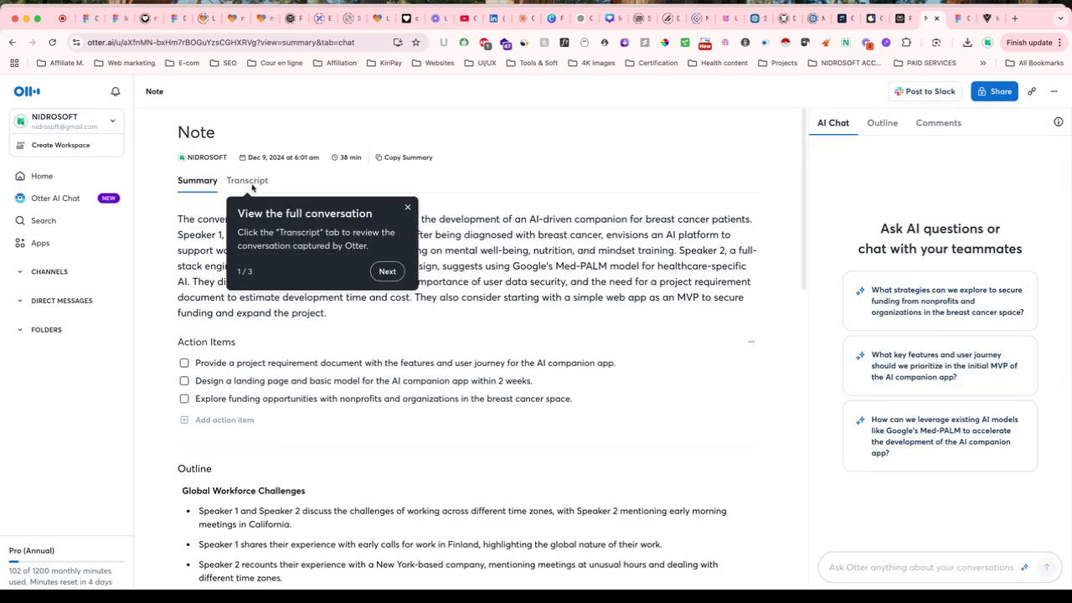
View the note's comments and More Options menu, then go to the empty Folders page.
click(902, 131)
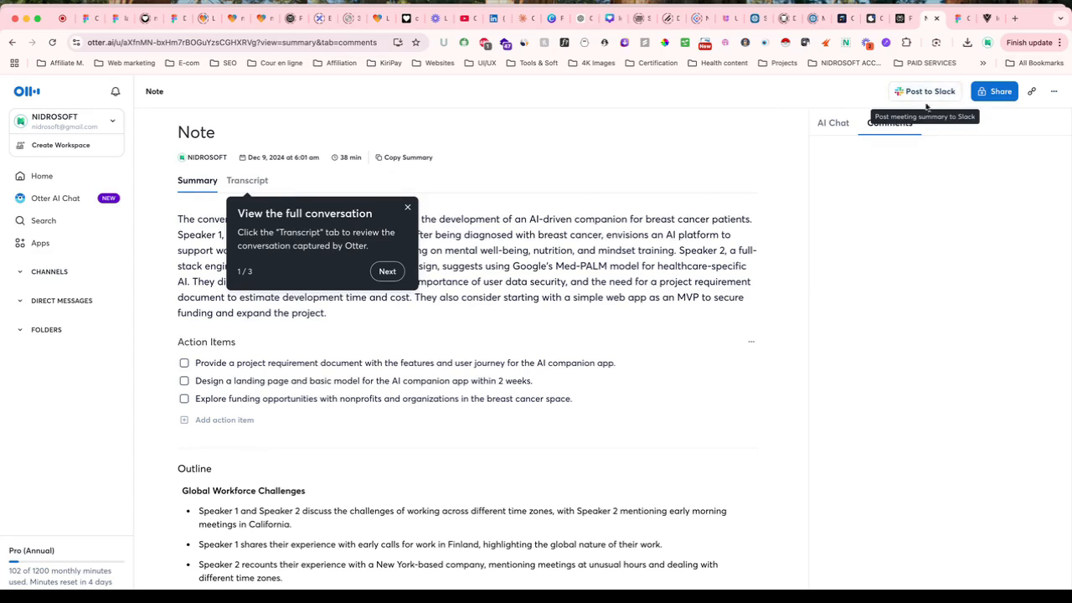
click(1052, 94)
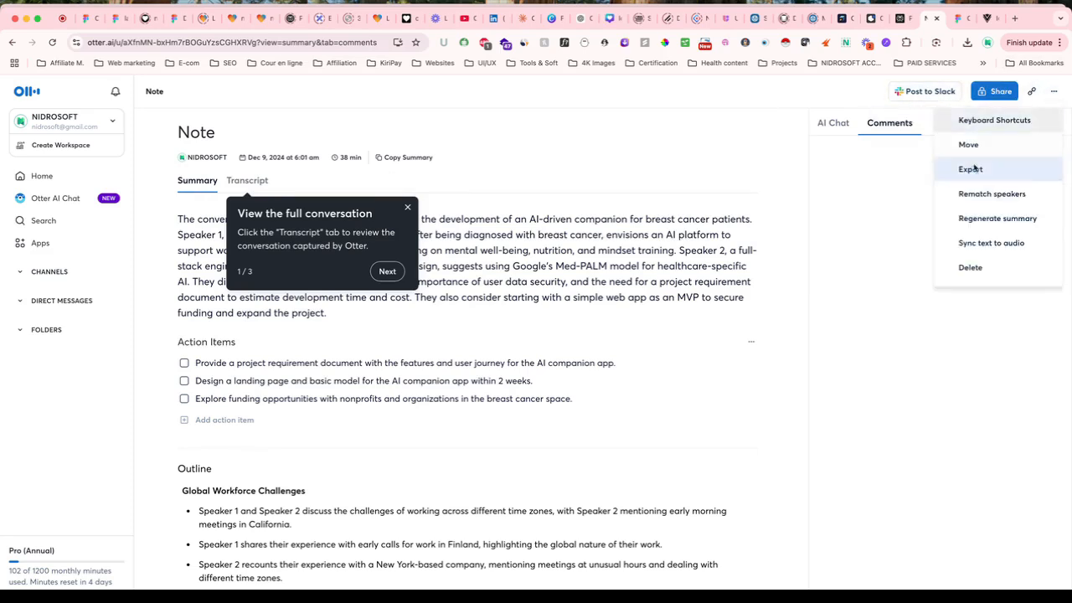
click(735, 109)
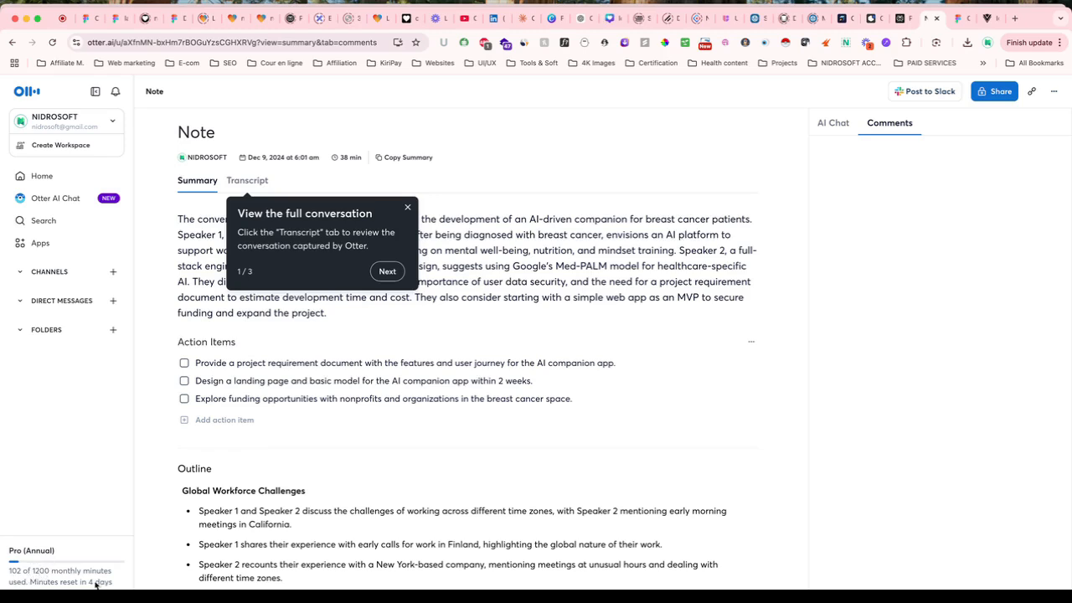
click(29, 335)
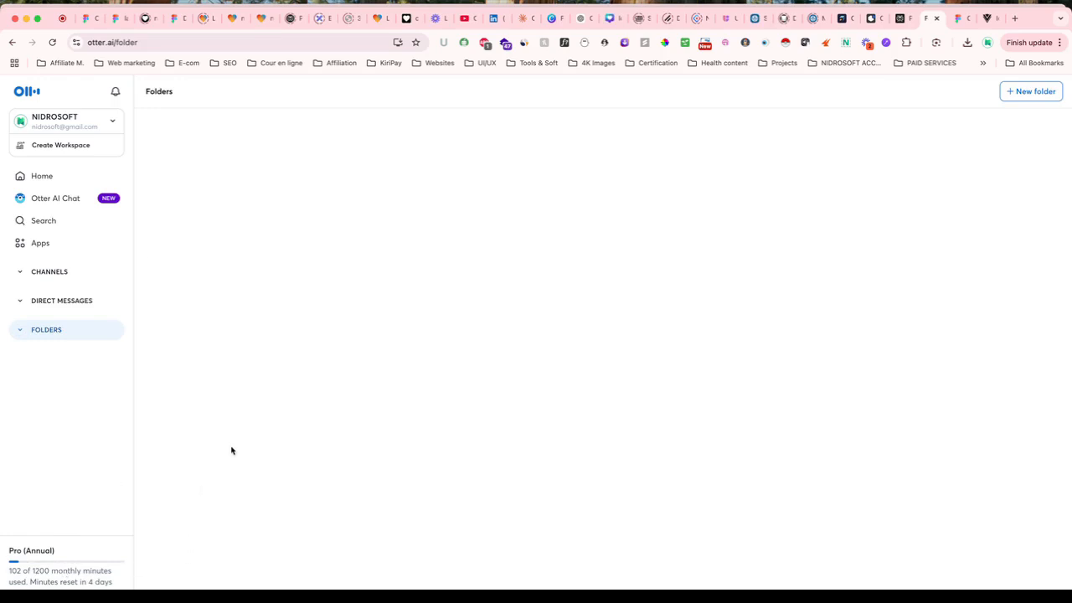
Return to the Otter.ai Home feed and open its conversation-list dropdown.
click(53, 181)
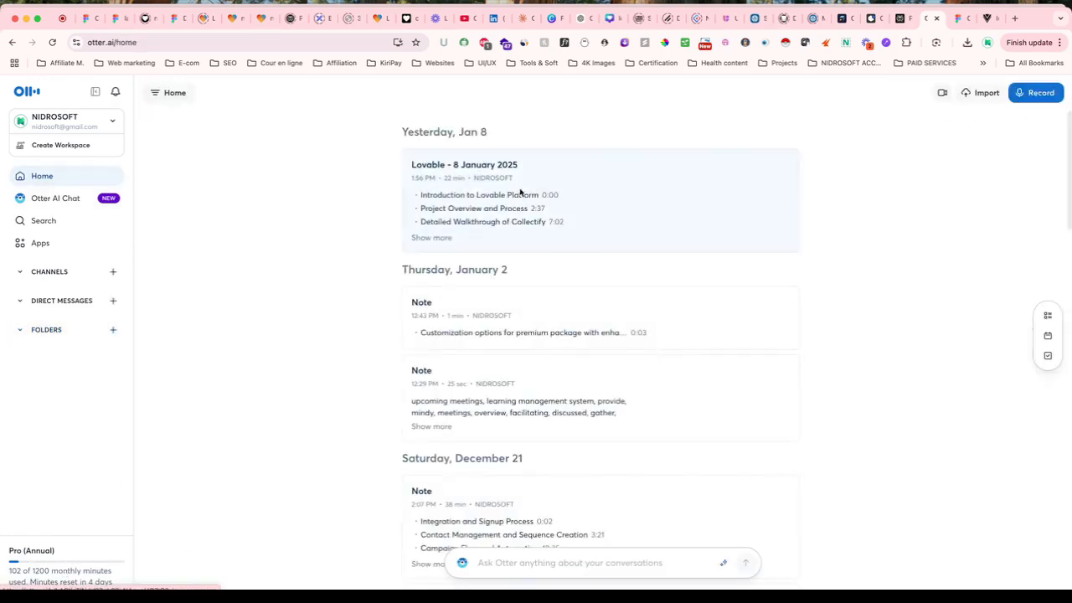
scroll(513, 218, down, 2)
scroll(509, 244, down, 5)
scroll(509, 244, up, 10)
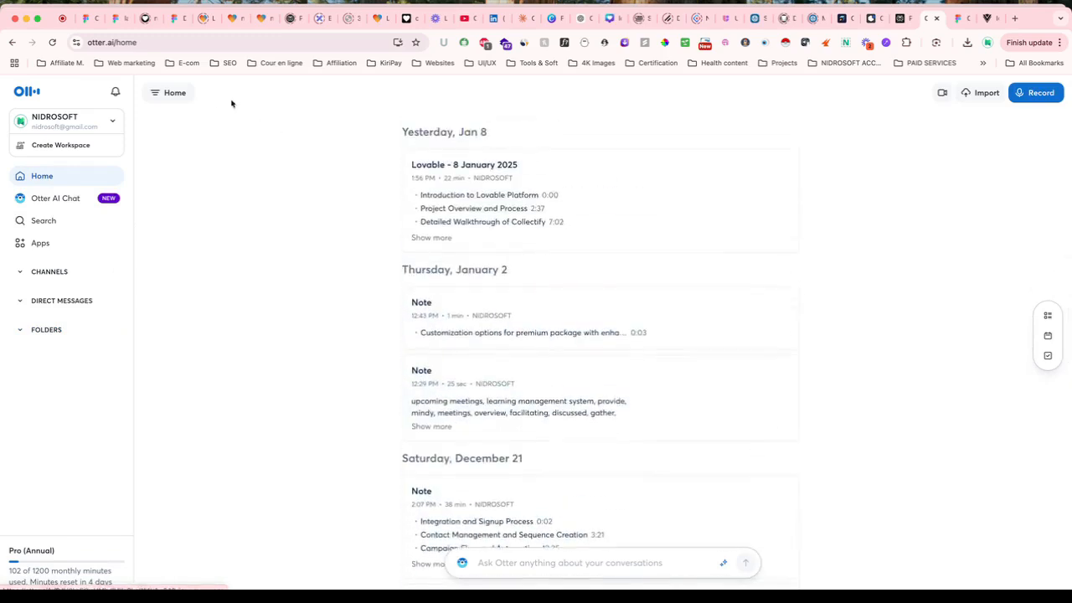
click(177, 94)
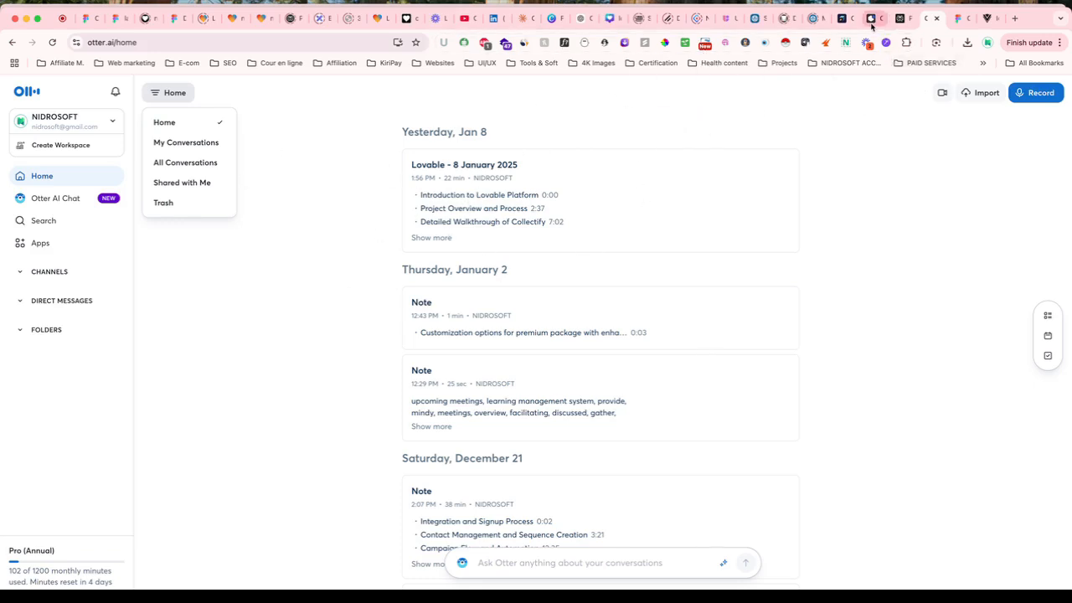
Move past the iconsax and Clarity Figma tabs and drag the browser window down.
click(964, 25)
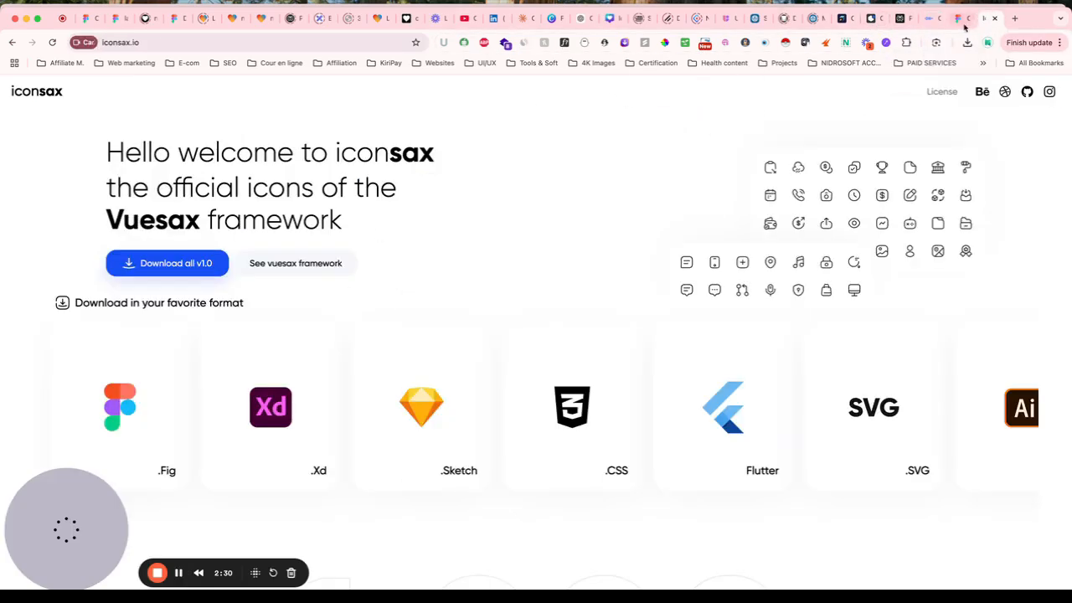
click(962, 23)
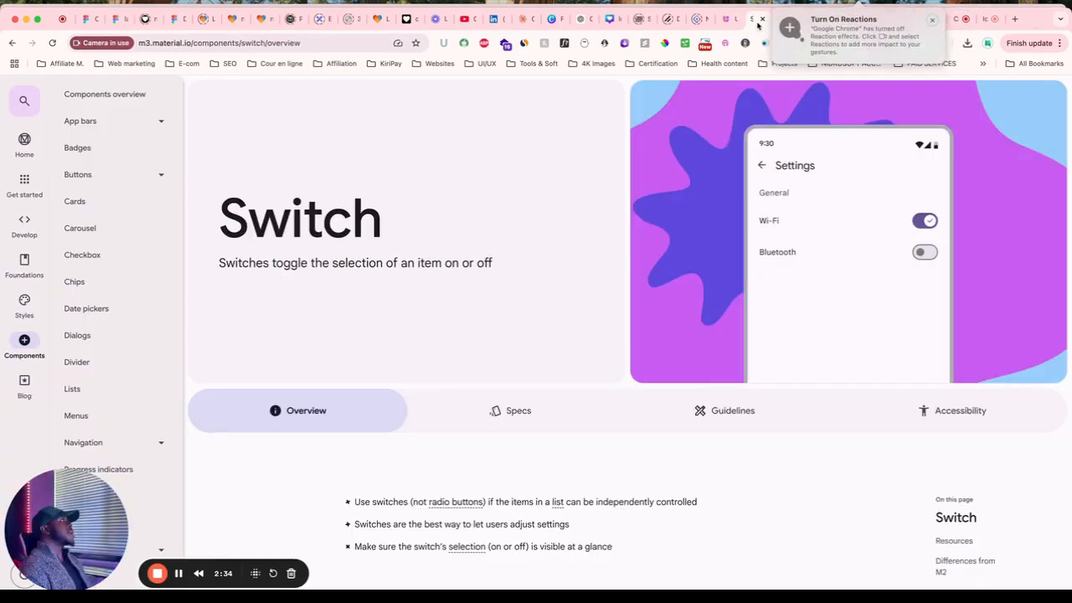
drag(704, 13, 704, 87)
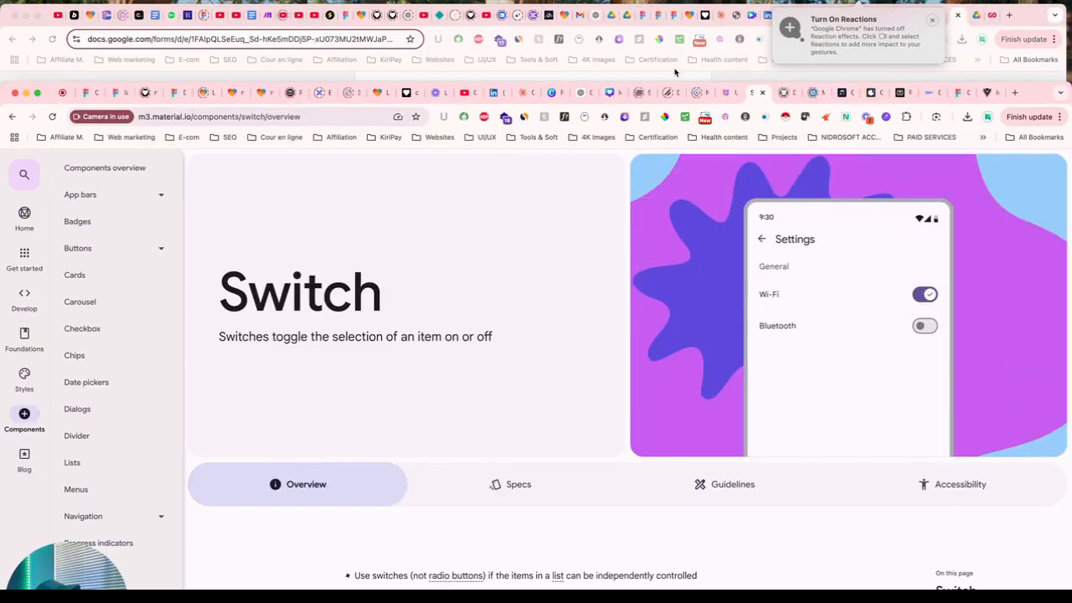
Open Growjo's Otter.ai page and select its employee count of 139.
click(836, 94)
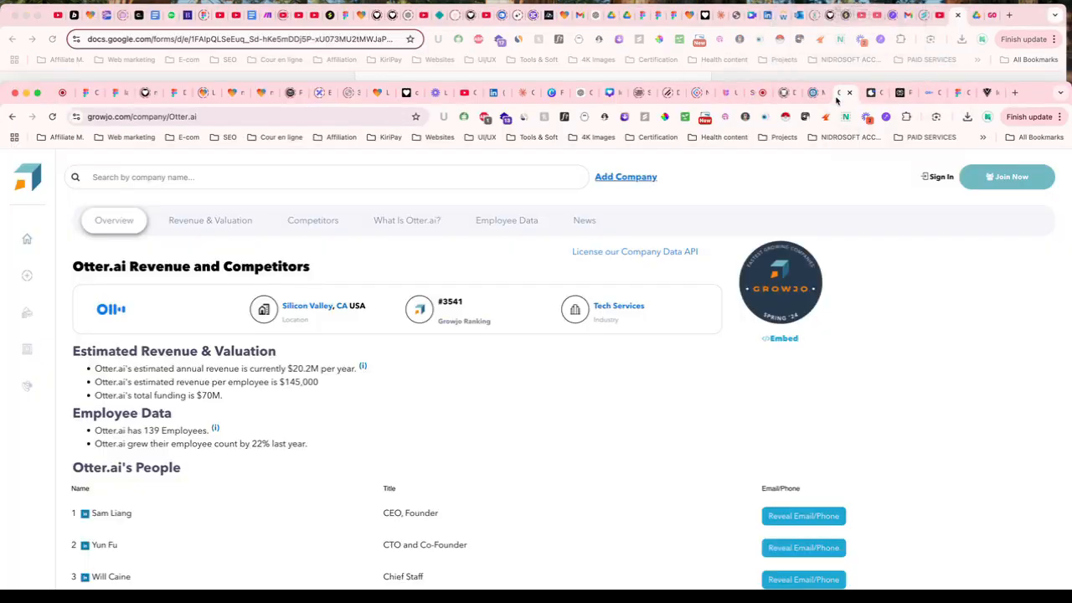
scroll(271, 425, down, 1)
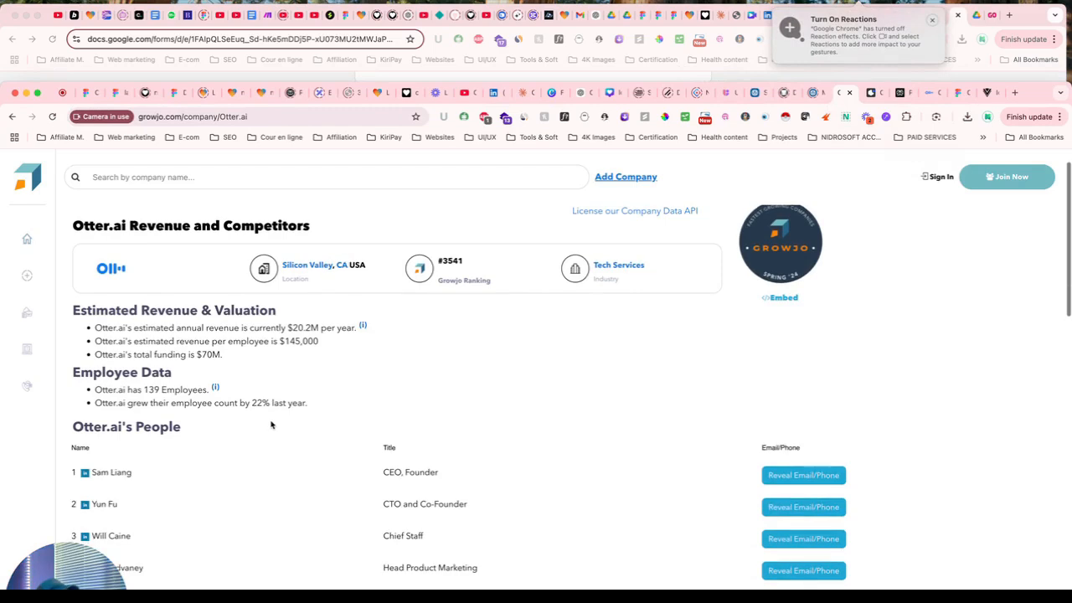
scroll(270, 425, down, 1)
scroll(271, 425, up, 2)
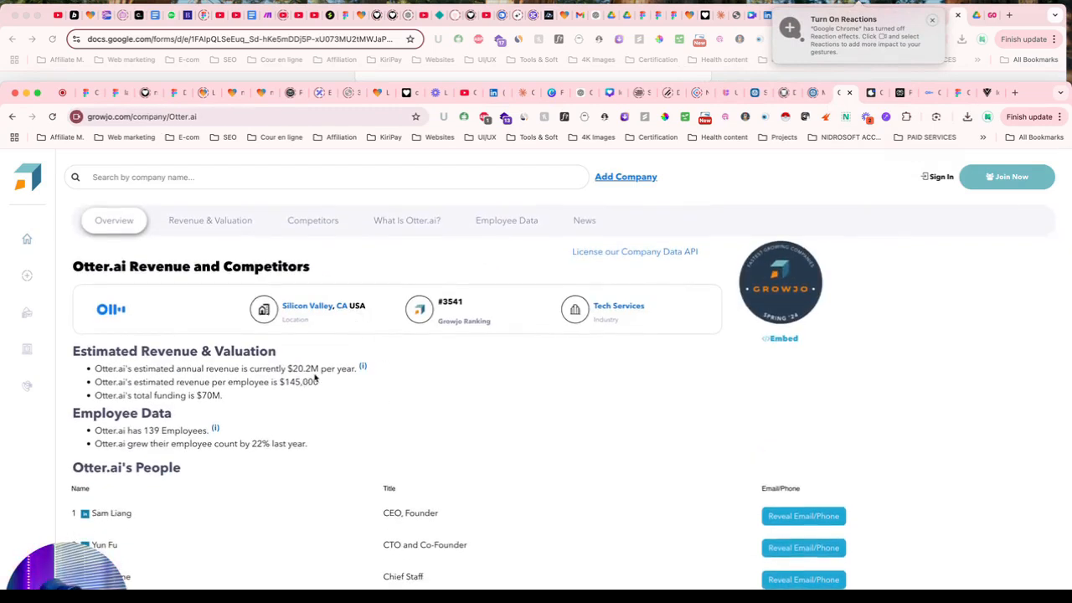
drag(51, 105, 54, 72)
scroll(407, 441, down, 2)
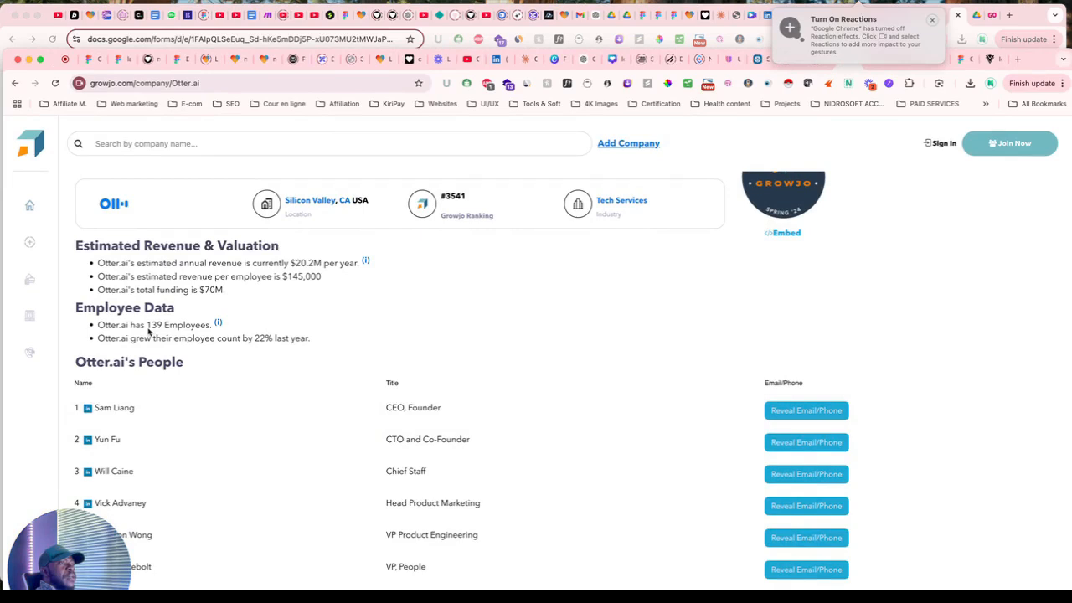
drag(147, 328, 161, 328)
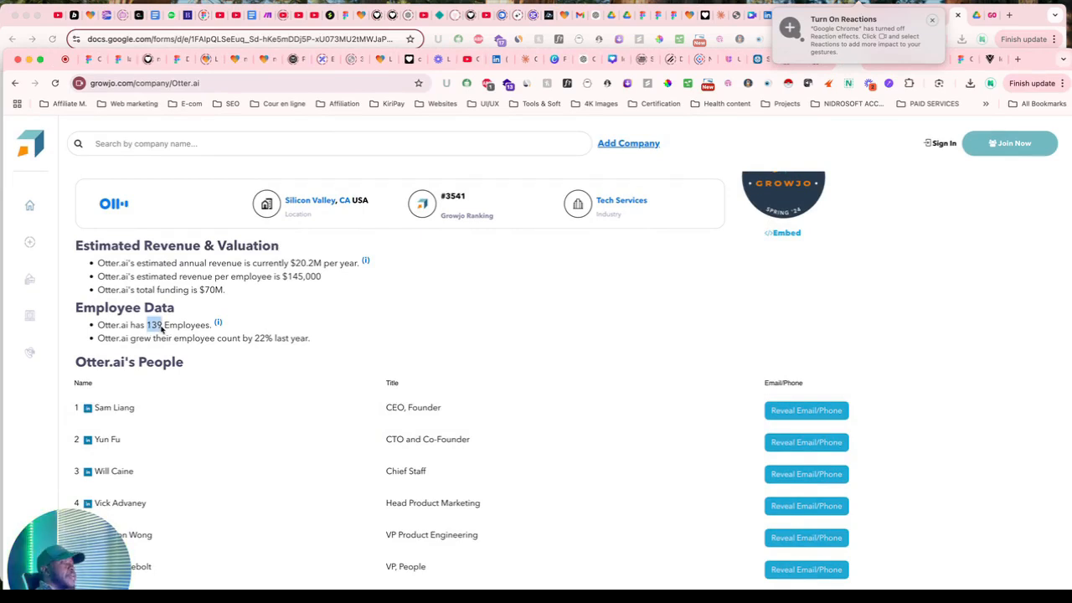
Scroll through Otter.ai's revenue and competitor details, then return to the Perplexity draft.
scroll(220, 471, down, 5)
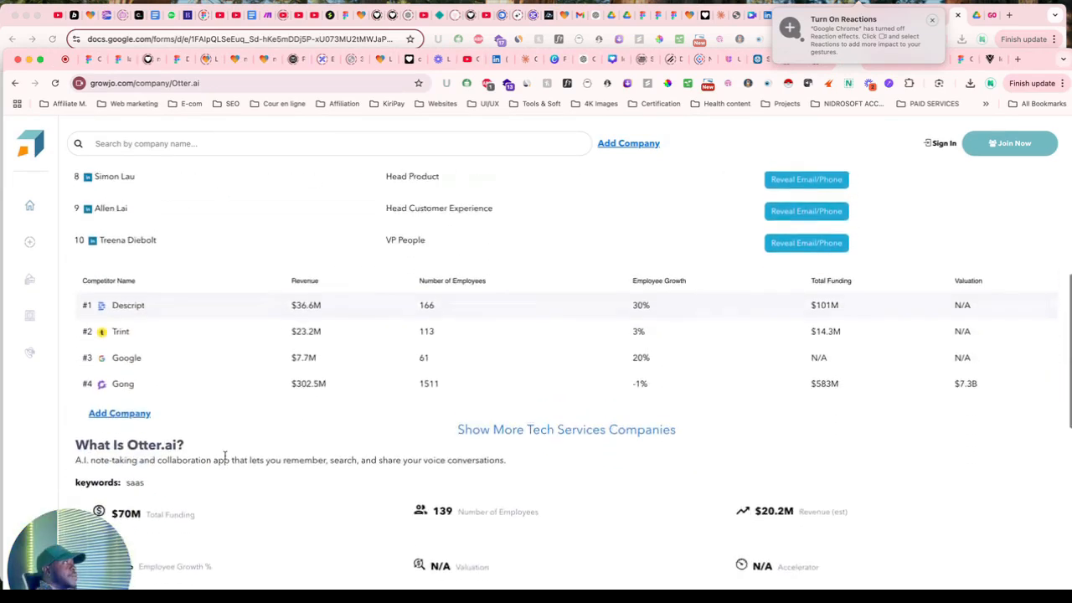
scroll(294, 378, up, 3)
scroll(294, 378, up, 1)
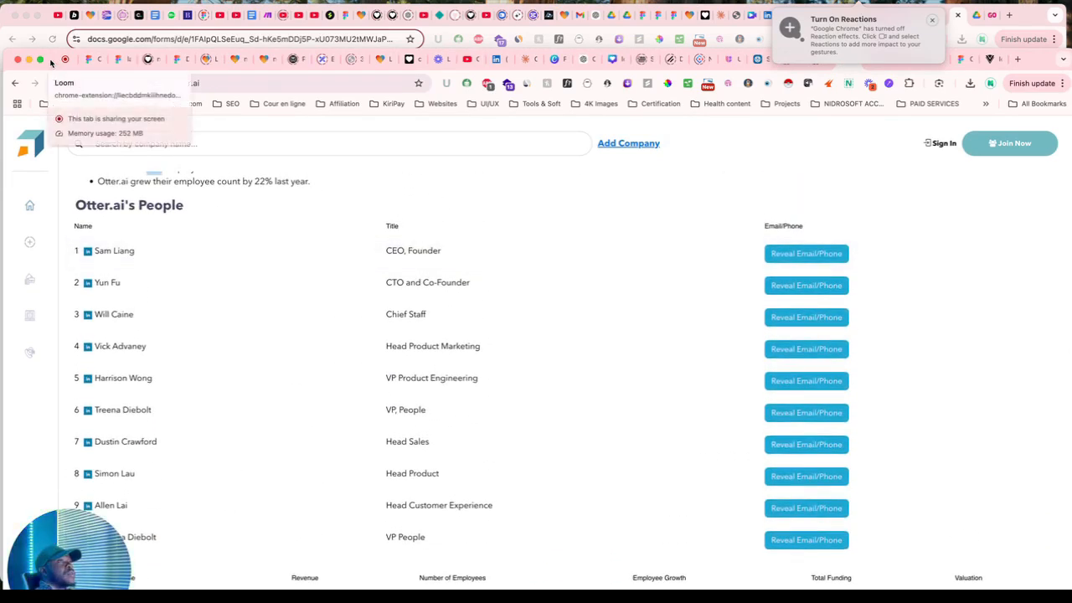
drag(51, 62, 50, 22)
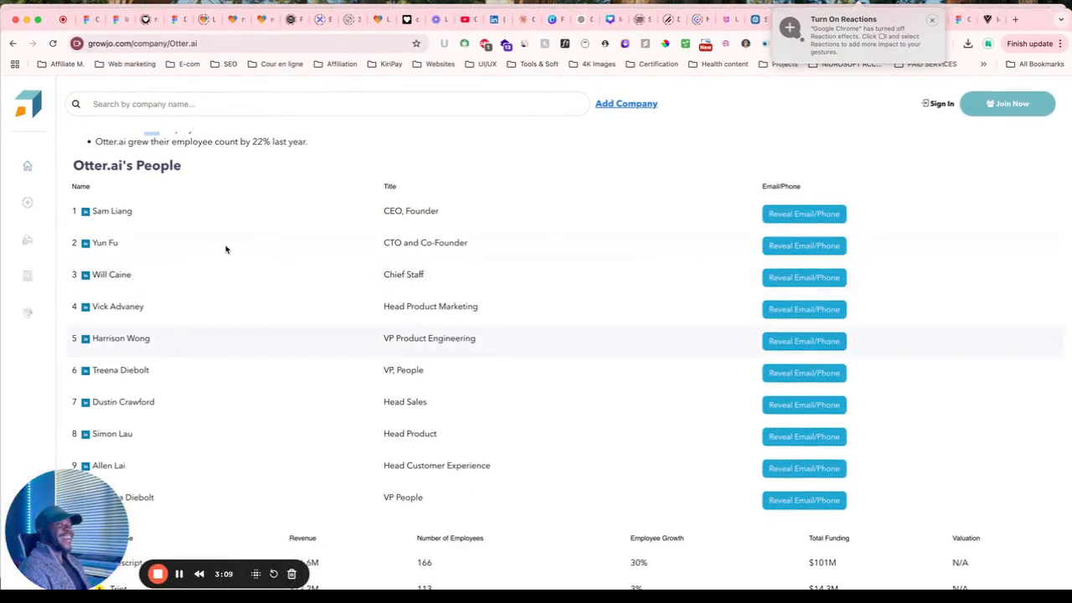
scroll(225, 249, up, 5)
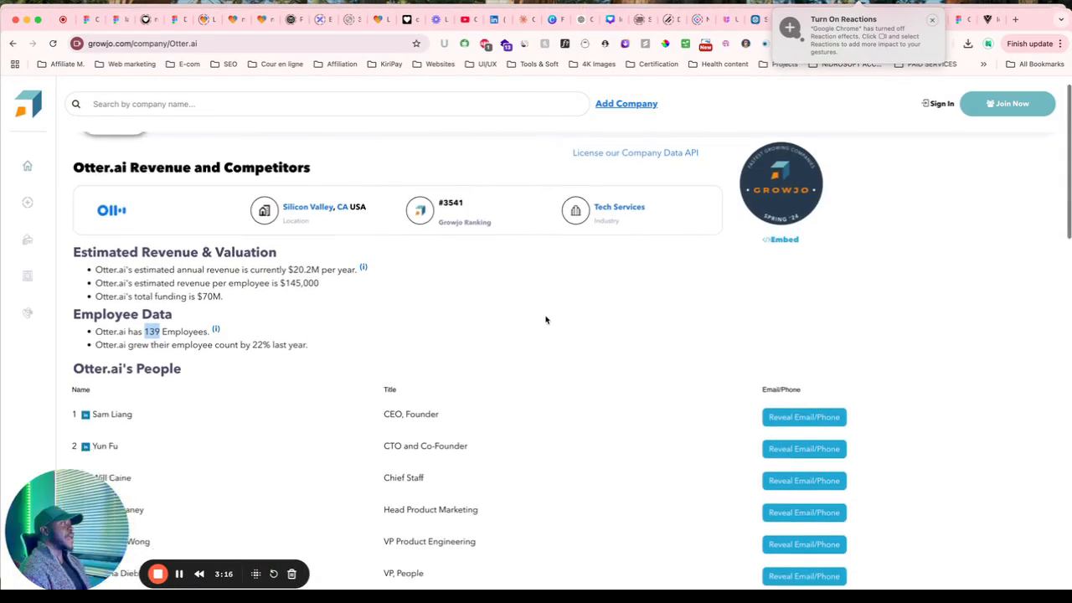
scroll(541, 326, down, 20)
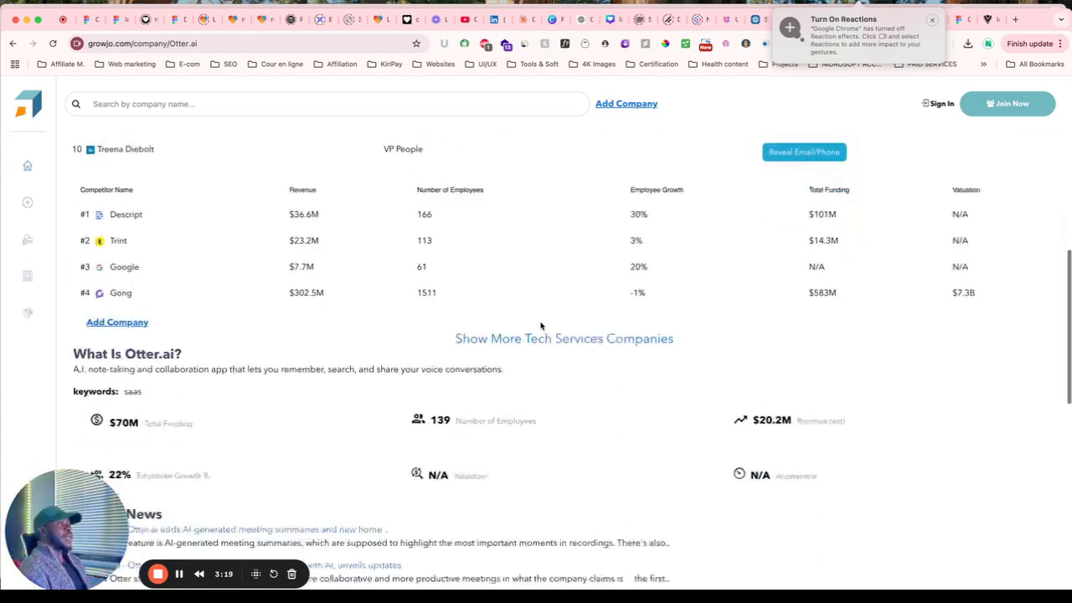
scroll(541, 326, down, 2)
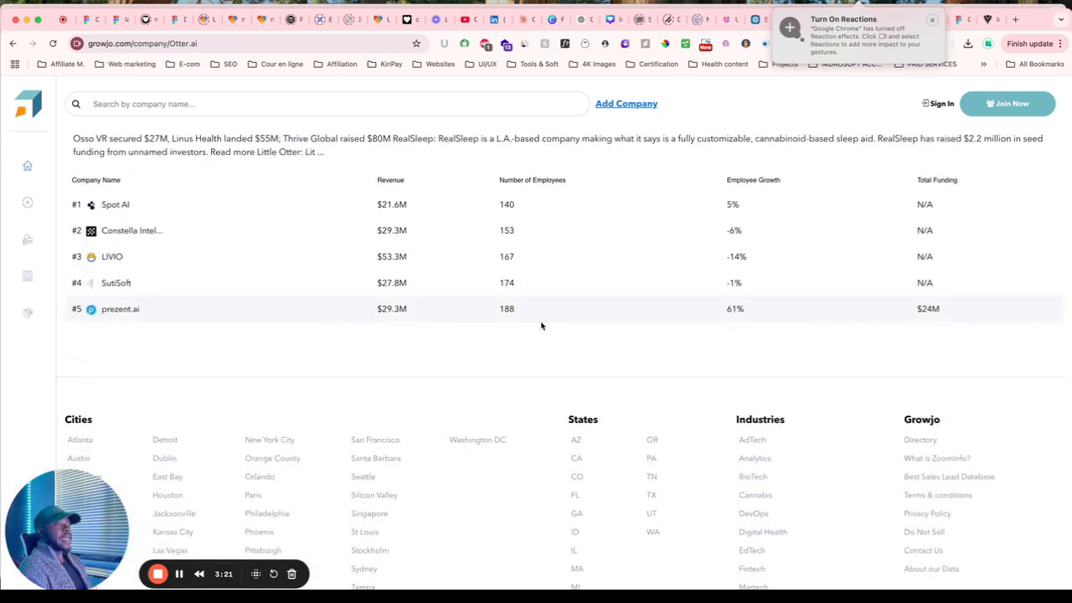
scroll(541, 326, up, 8)
scroll(541, 326, up, 15)
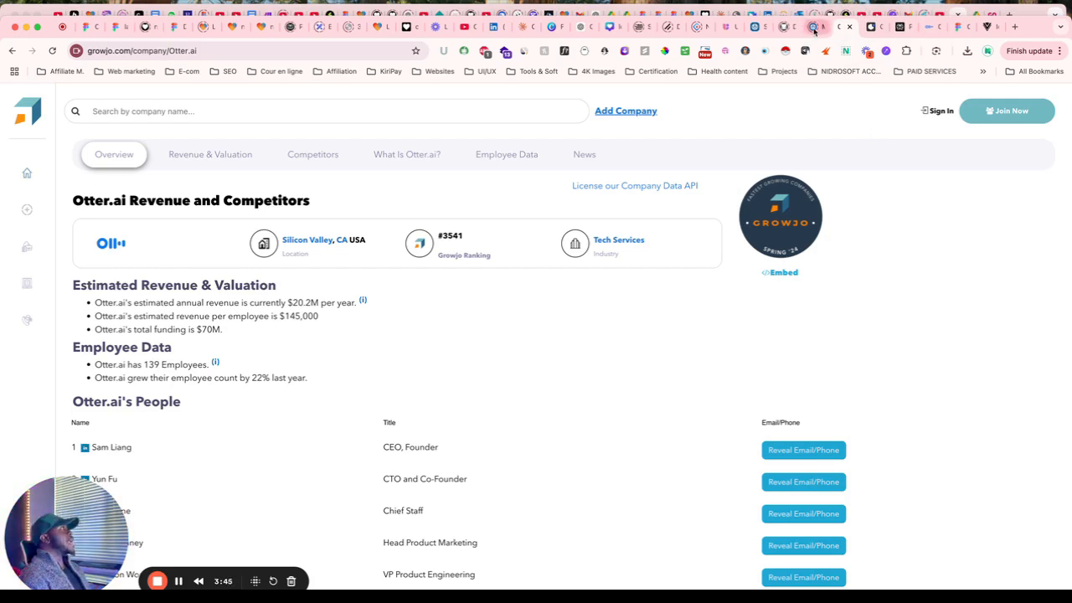
click(903, 32)
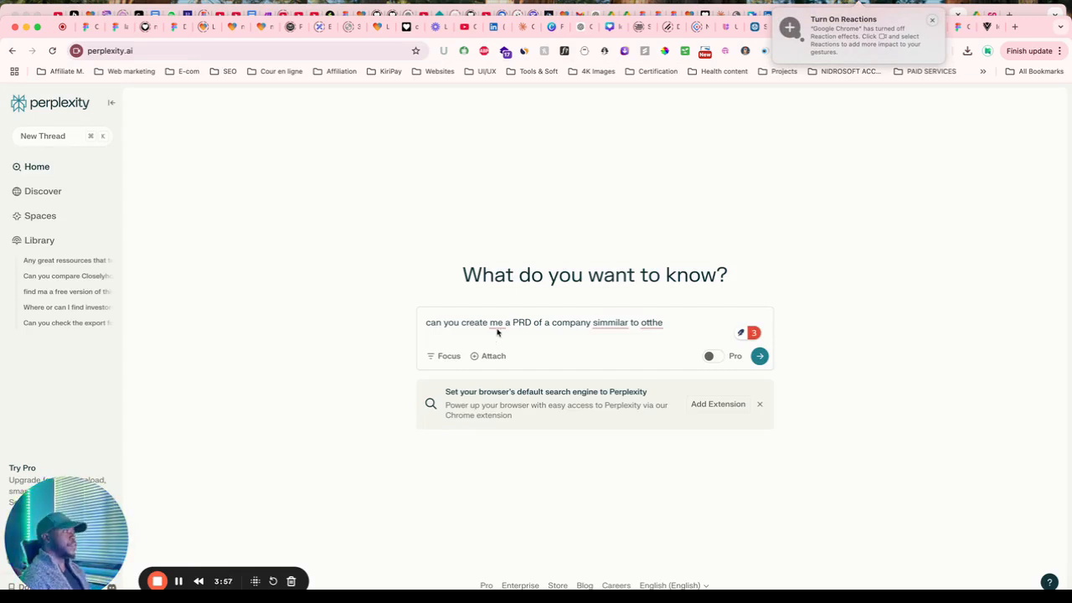
Edit the prompt: remove 'me', add '.ai with all their feature', and fix 'simmilar' to 'similar'.
mouse_move(498, 325)
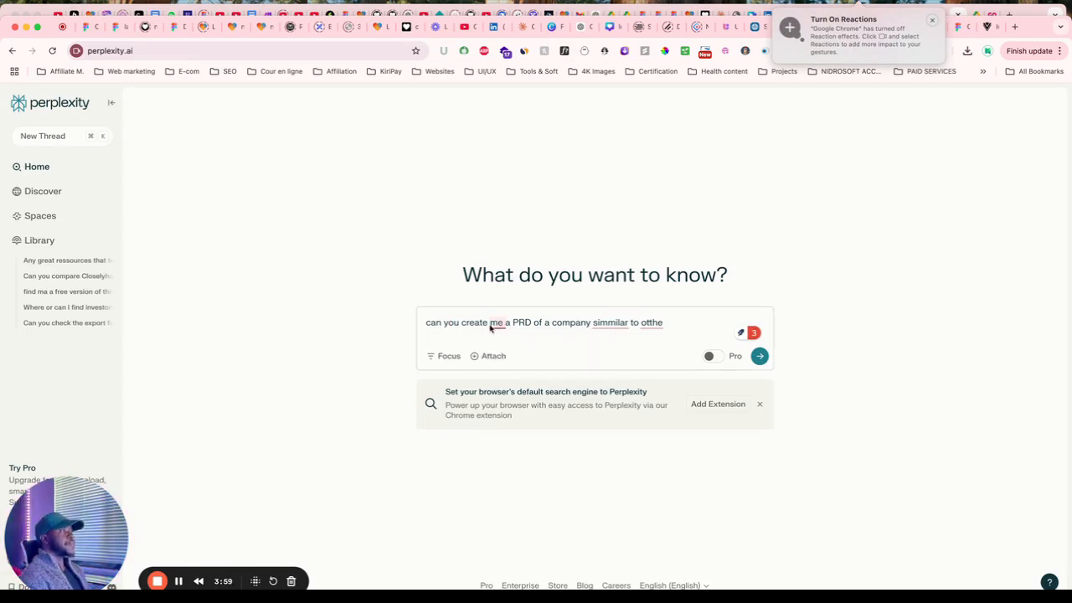
click(497, 354)
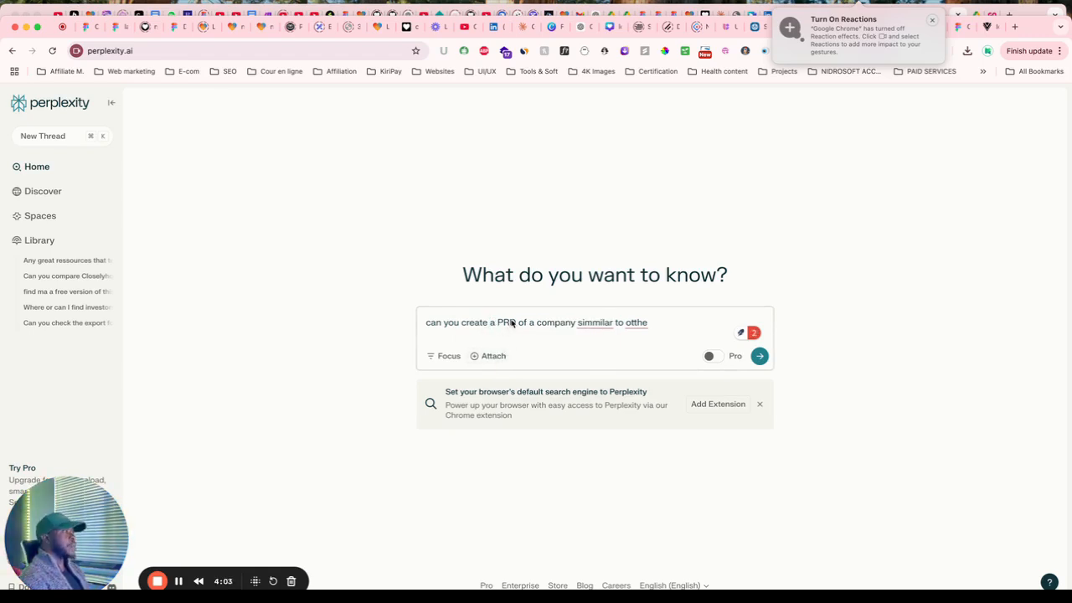
mouse_move(586, 327)
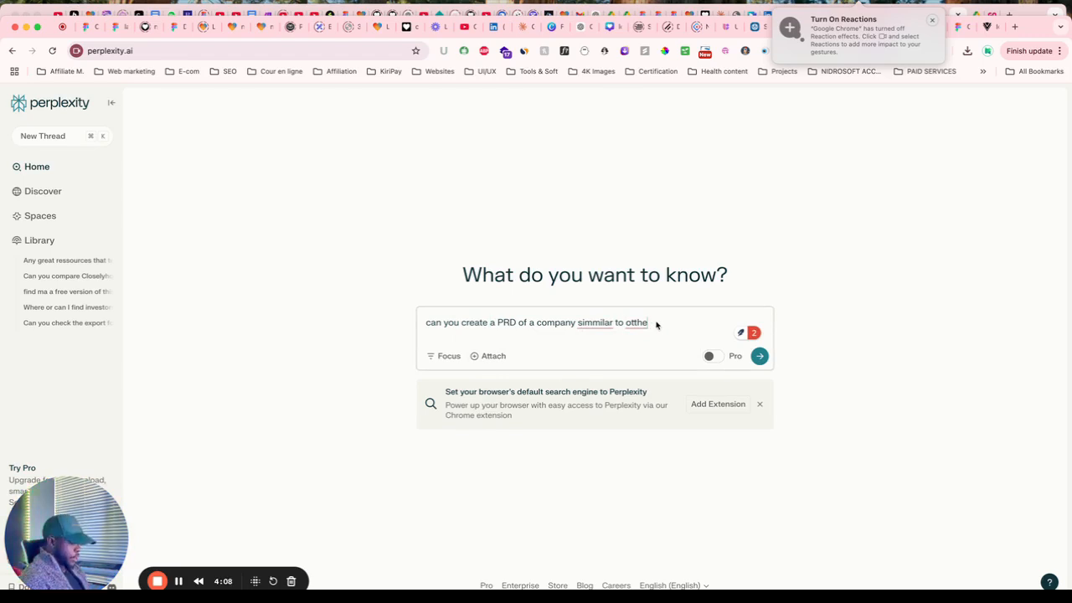
text(.ai)
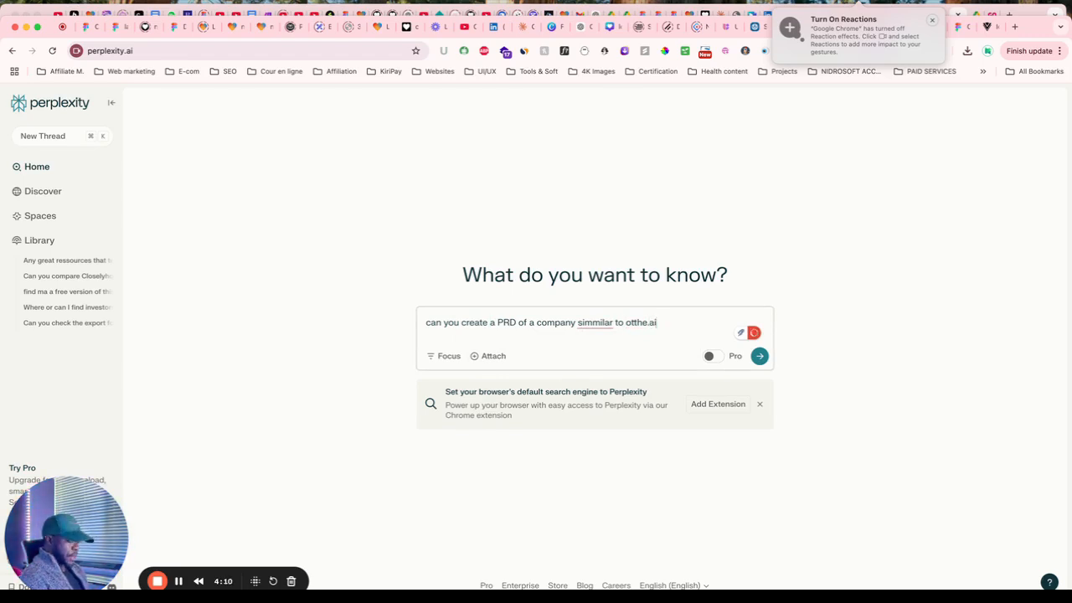
text( with all their f)
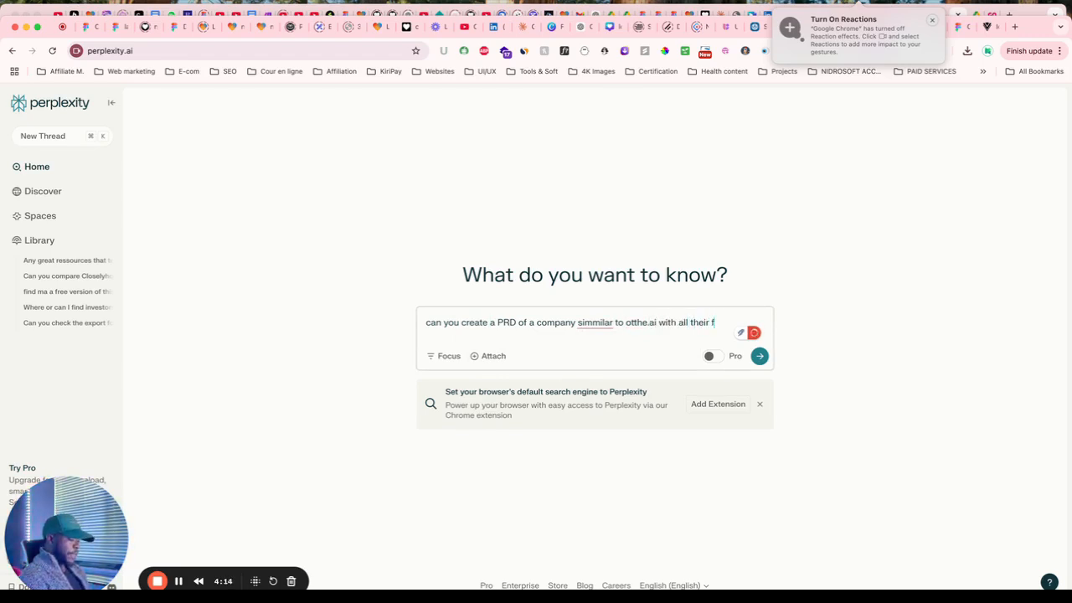
text(eatures)
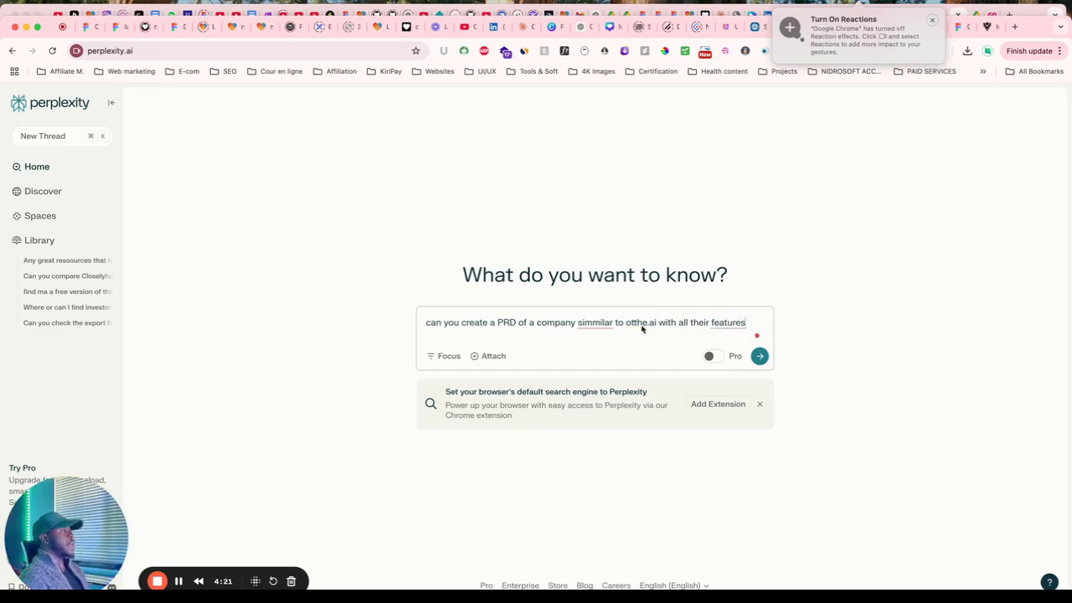
click(603, 324)
click(602, 356)
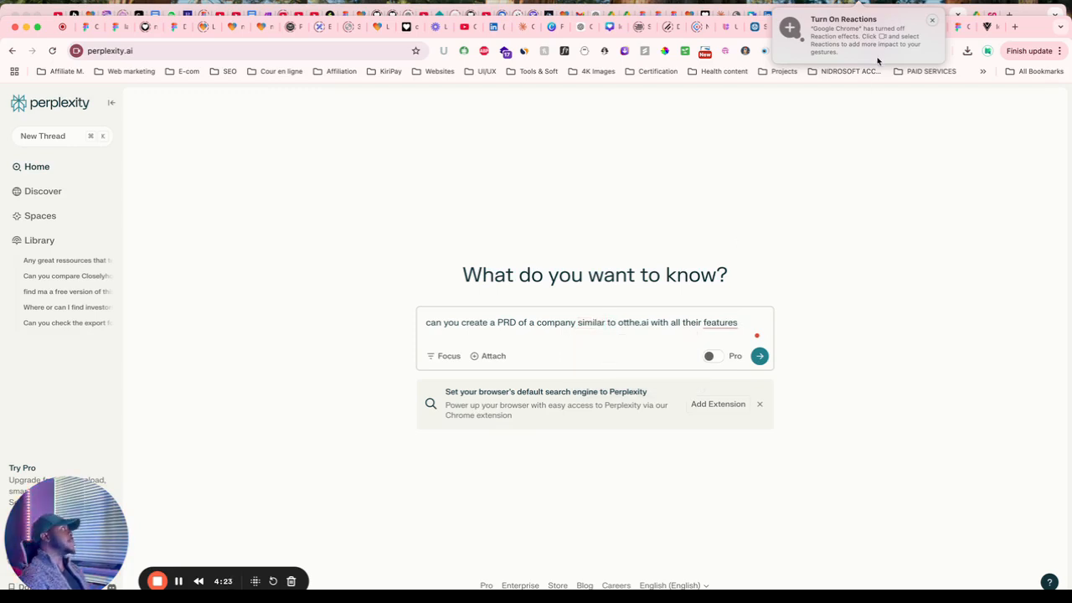
click(725, 326)
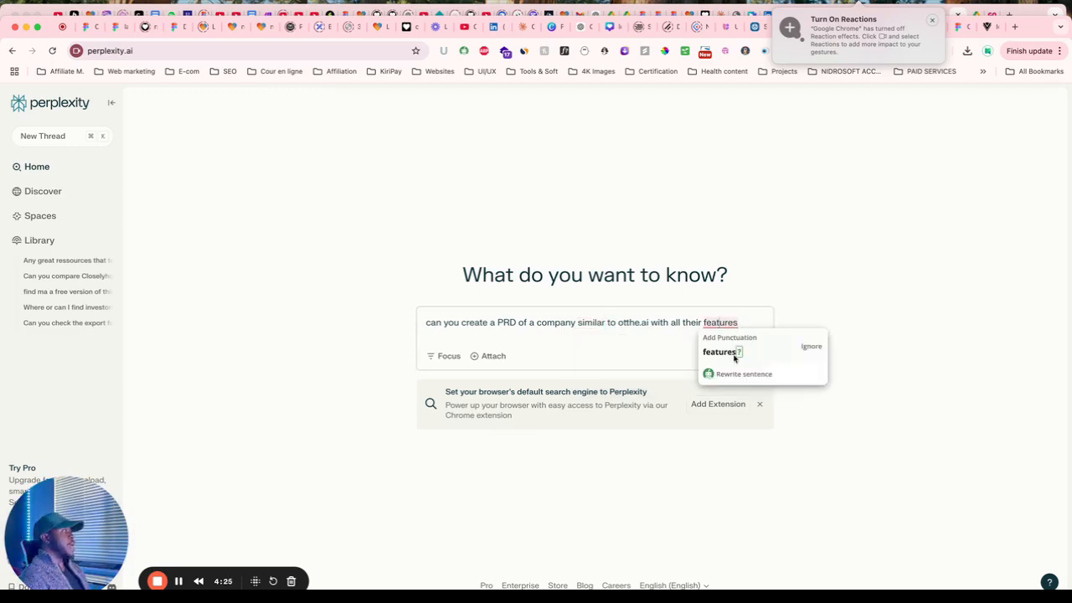
click(735, 355)
key(BackSpace)
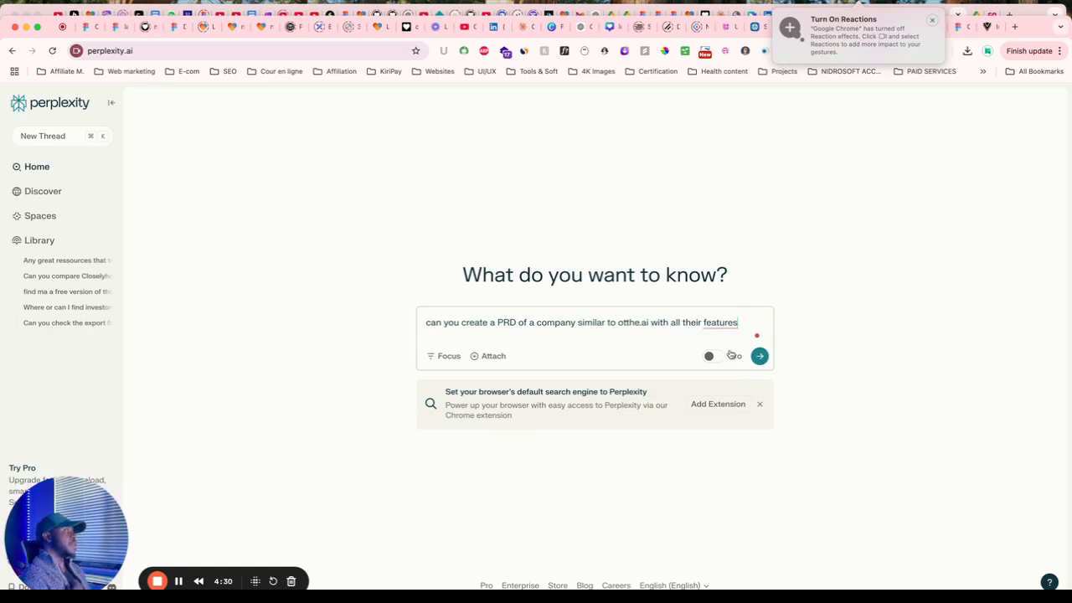
click(722, 357)
click(722, 325)
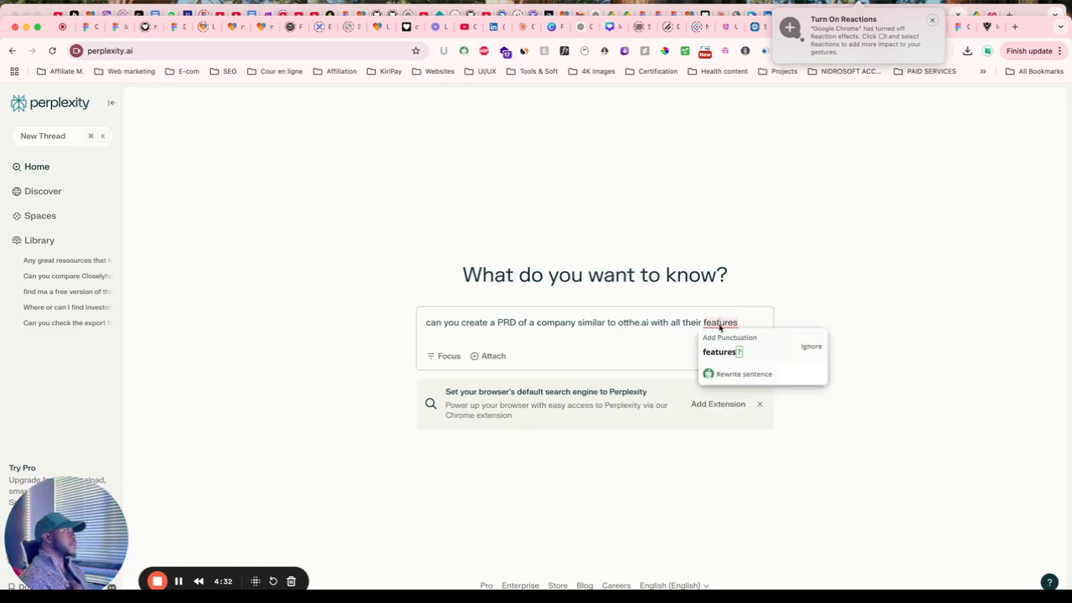
click(721, 351)
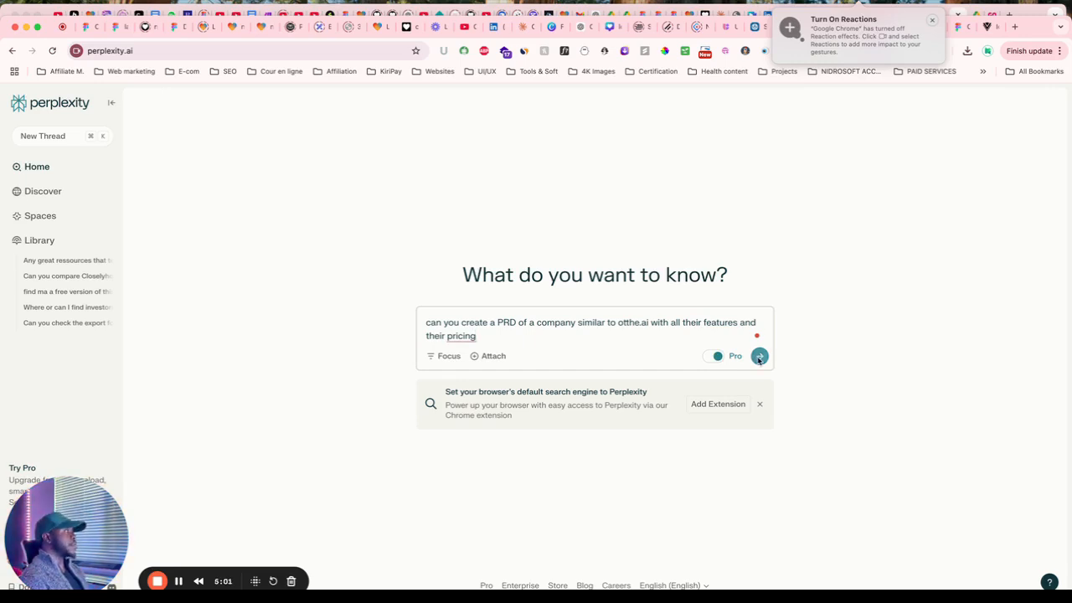
click(620, 324)
text(ww)
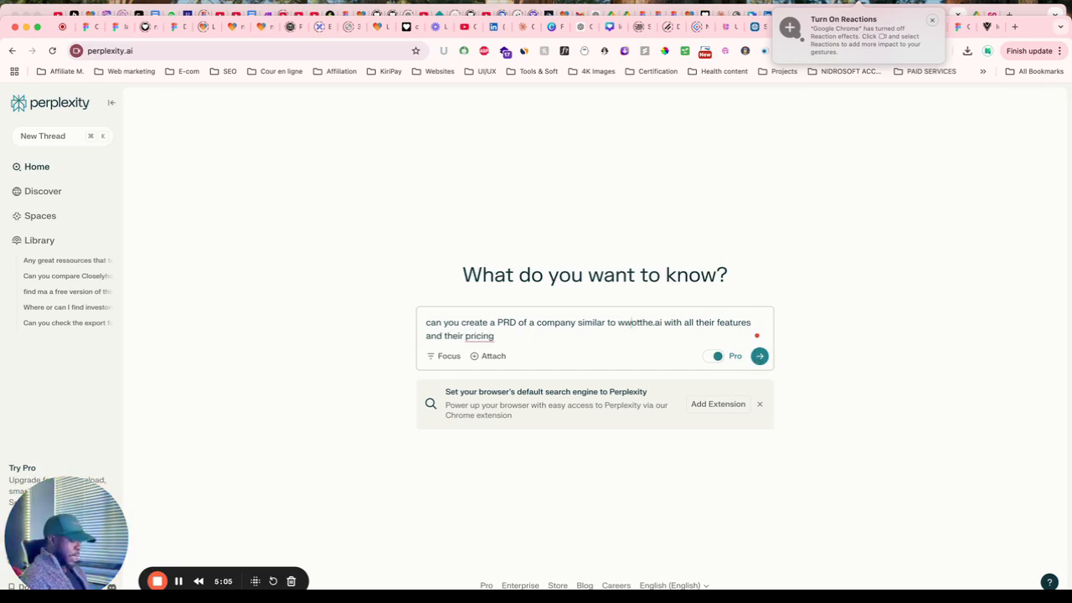
text(w.)
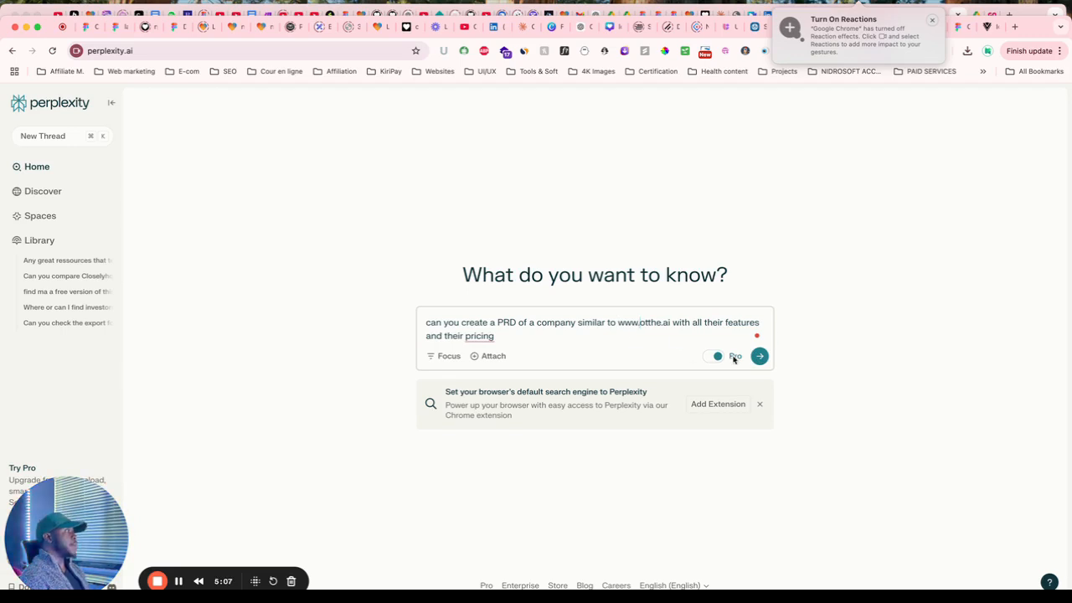
click(769, 356)
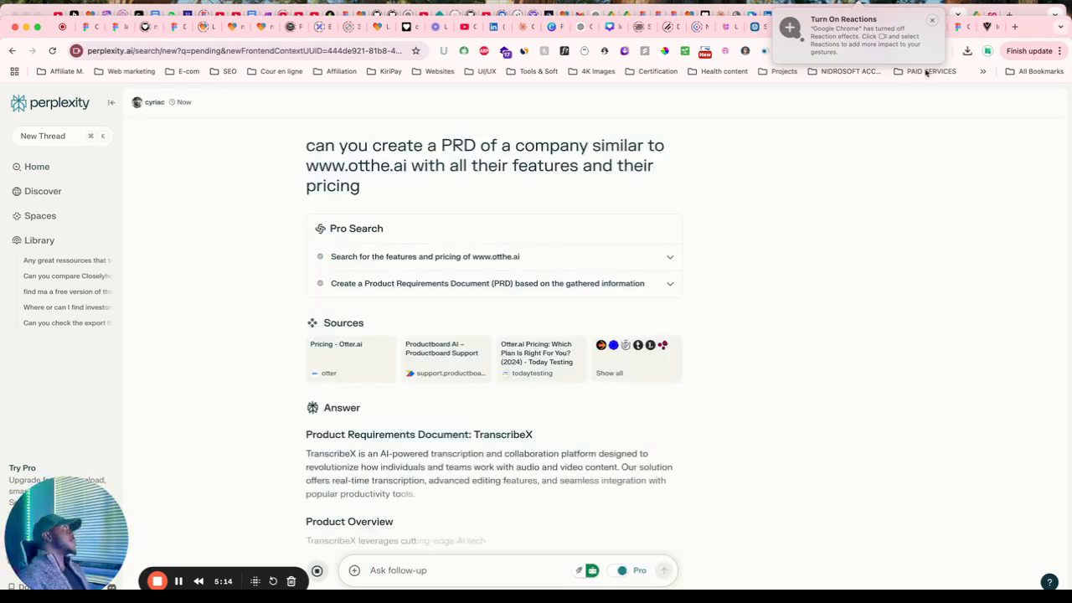
Open ChatGPT in a new browser tab via the 'ch' address shortcut.
click(1015, 28)
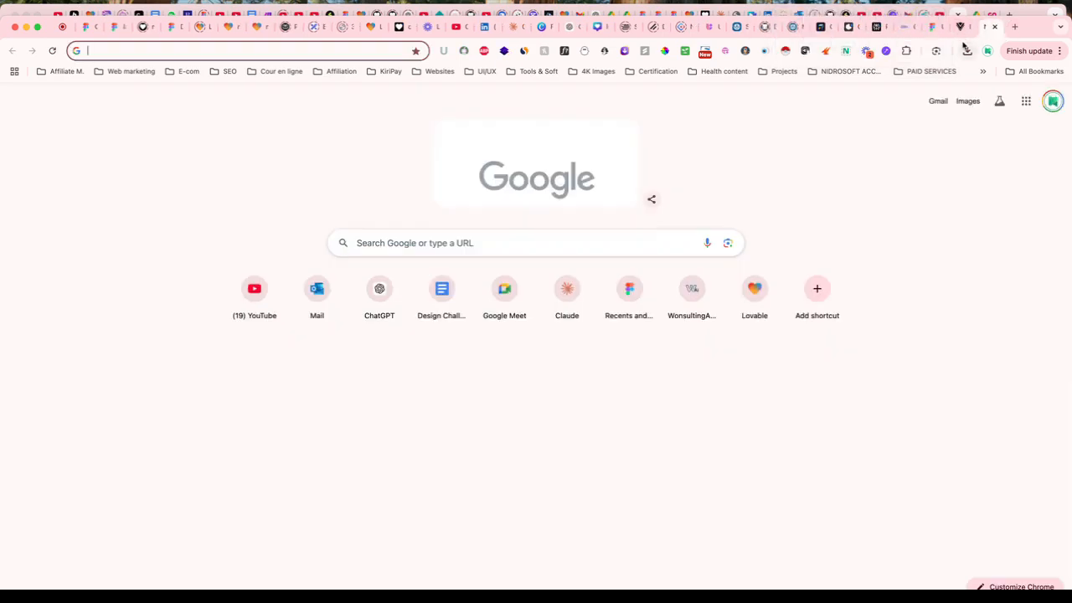
text(ch)
key(Return)
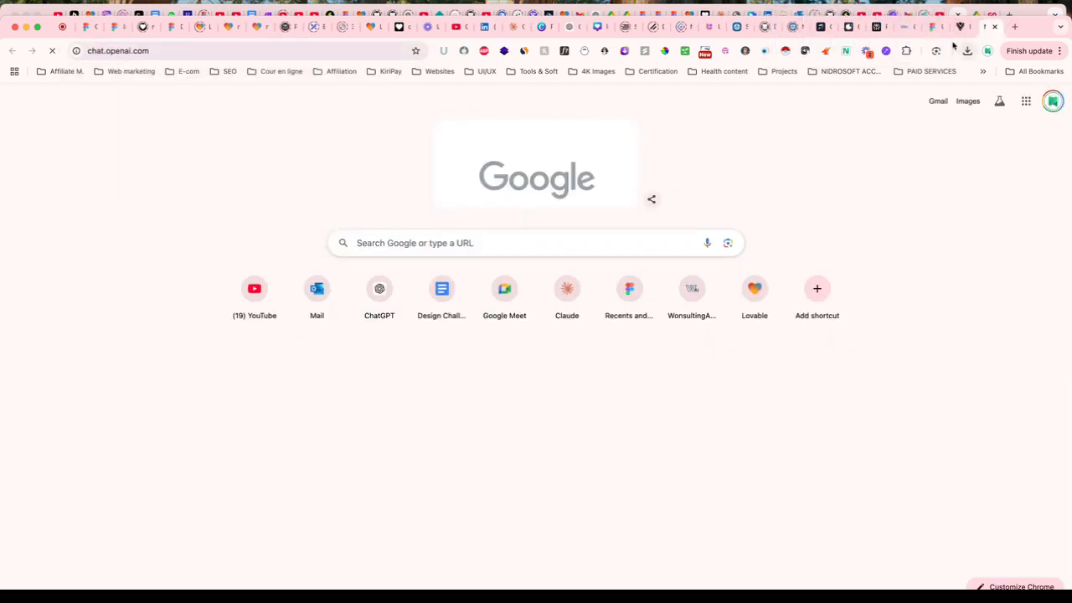
Select the PRD question text in Perplexity, then switch to the ChatGPT tab.
click(875, 27)
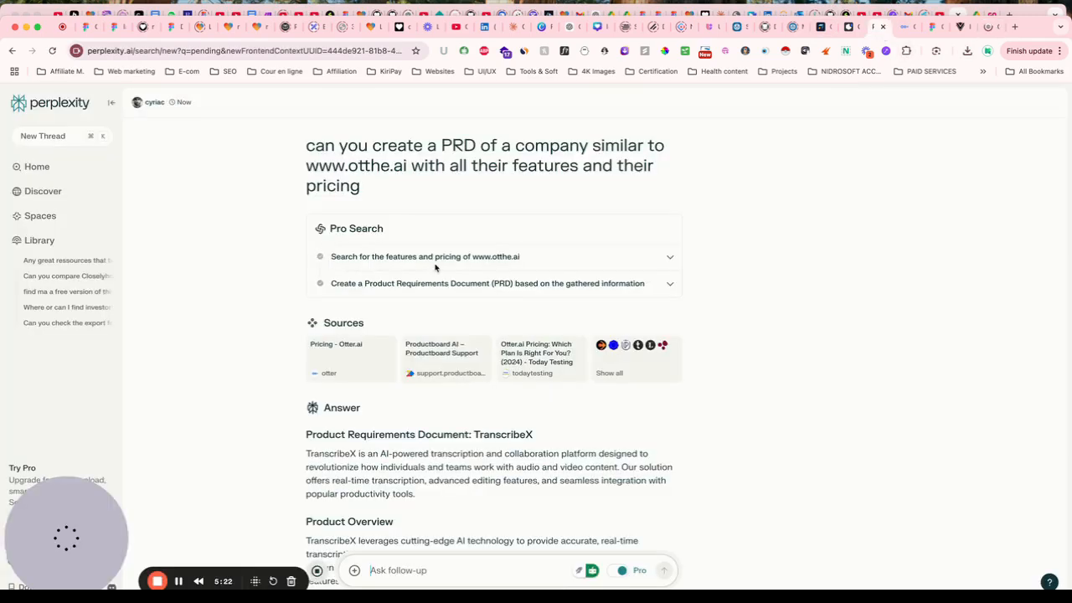
drag(306, 146, 375, 200)
key(super+c)
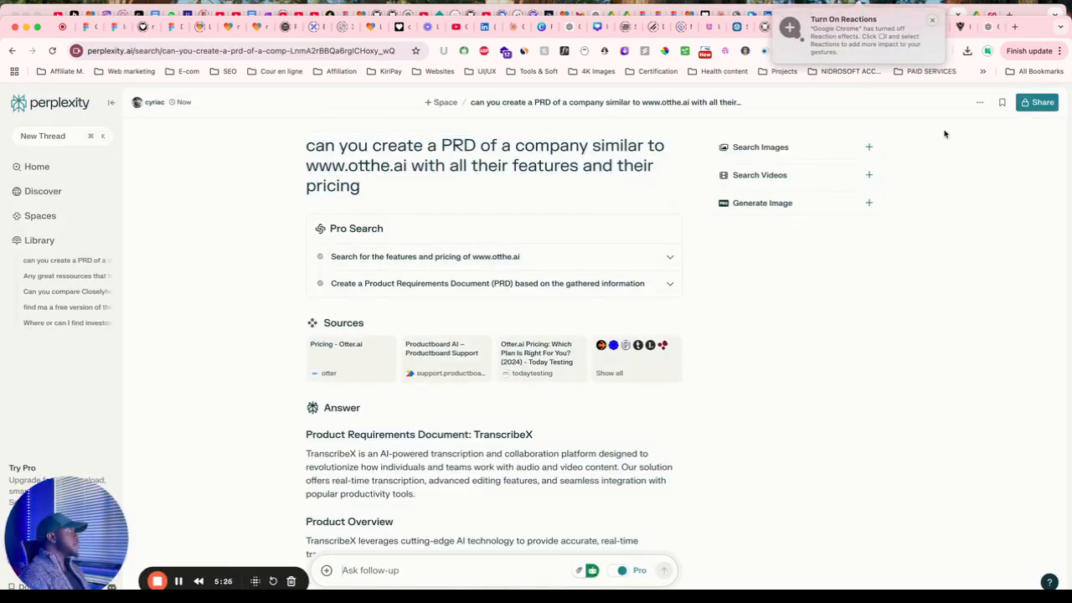
click(985, 27)
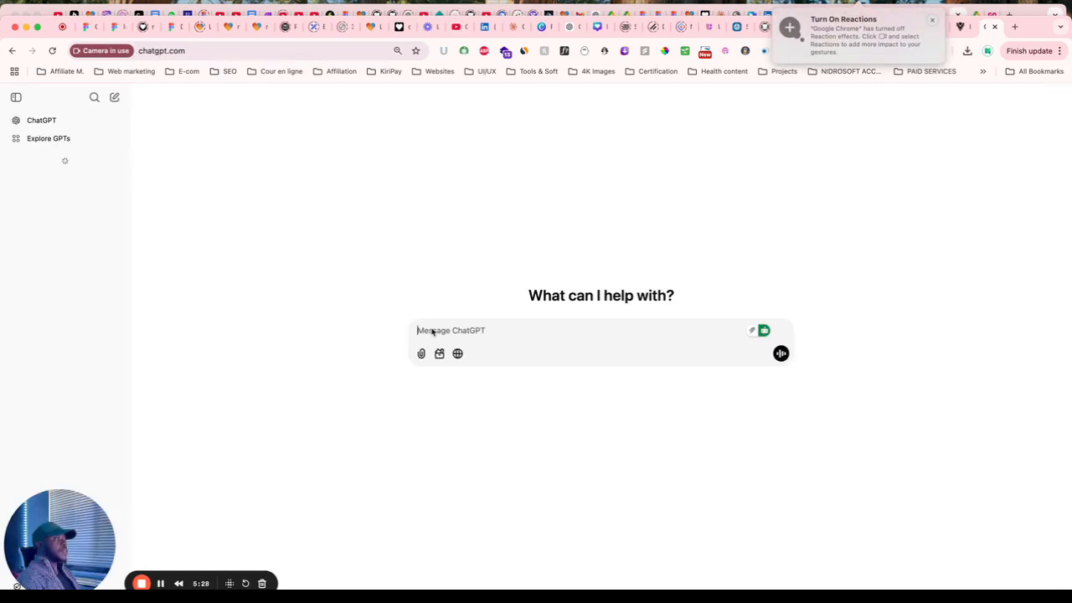
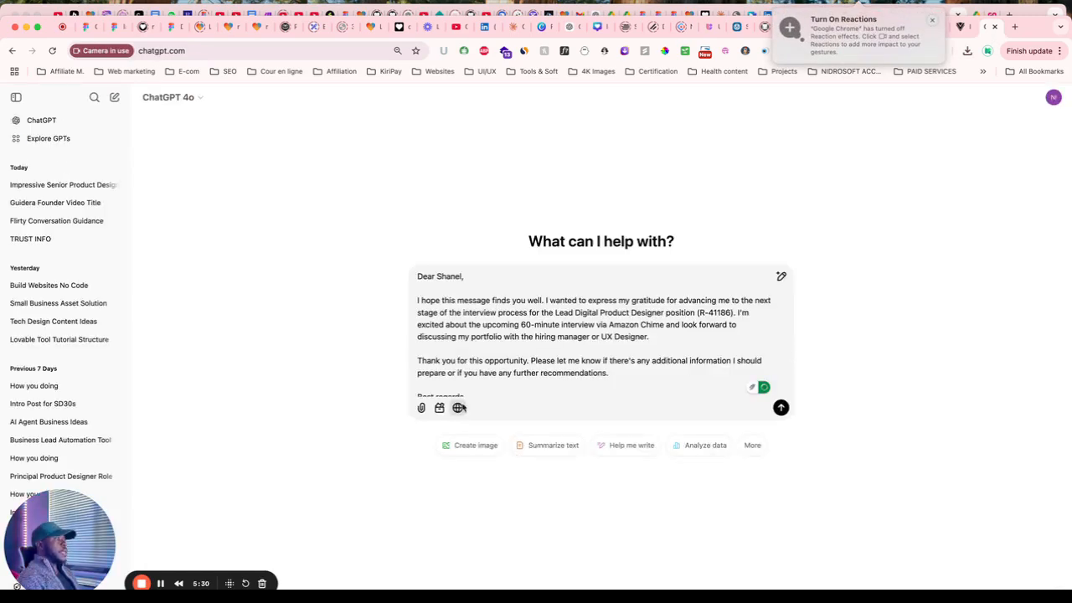
Paste into ChatGPT, turn on web search, and delete the wrongly pasted email text.
click(457, 407)
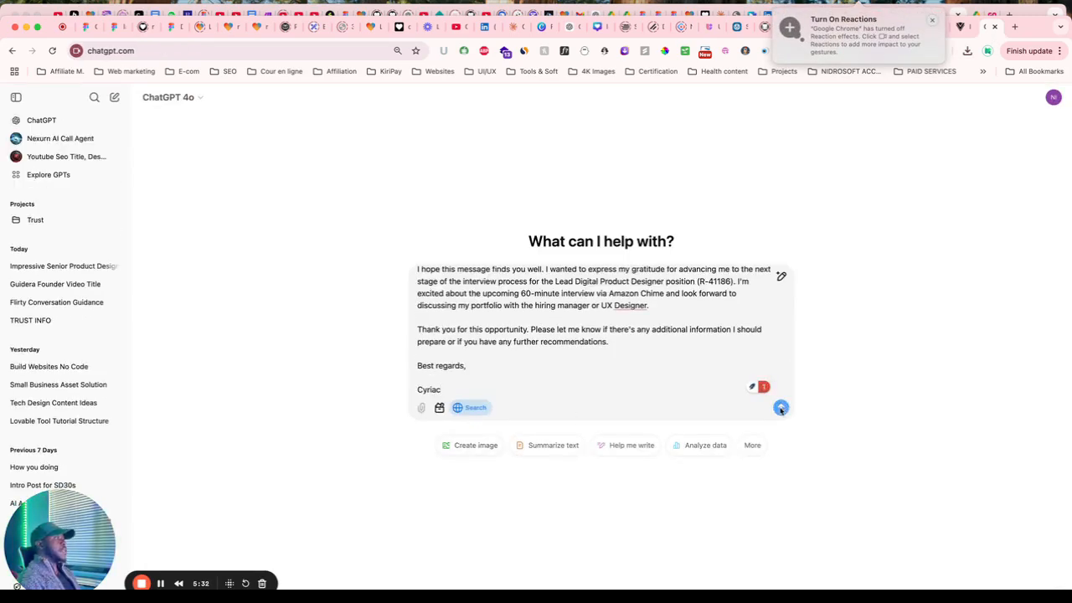
drag(457, 396, 395, 244)
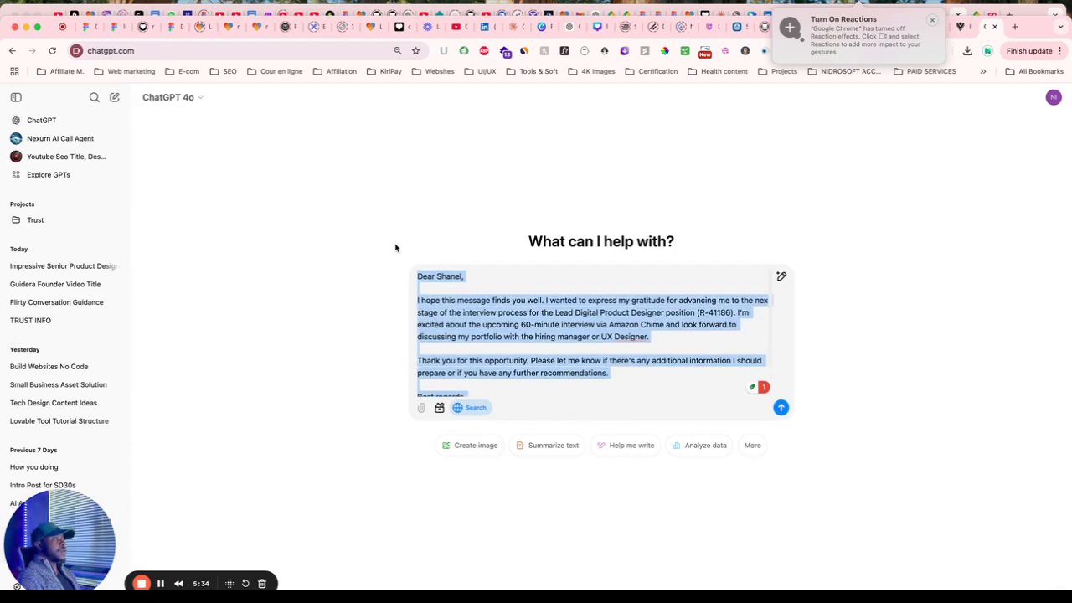
key(BackSpace)
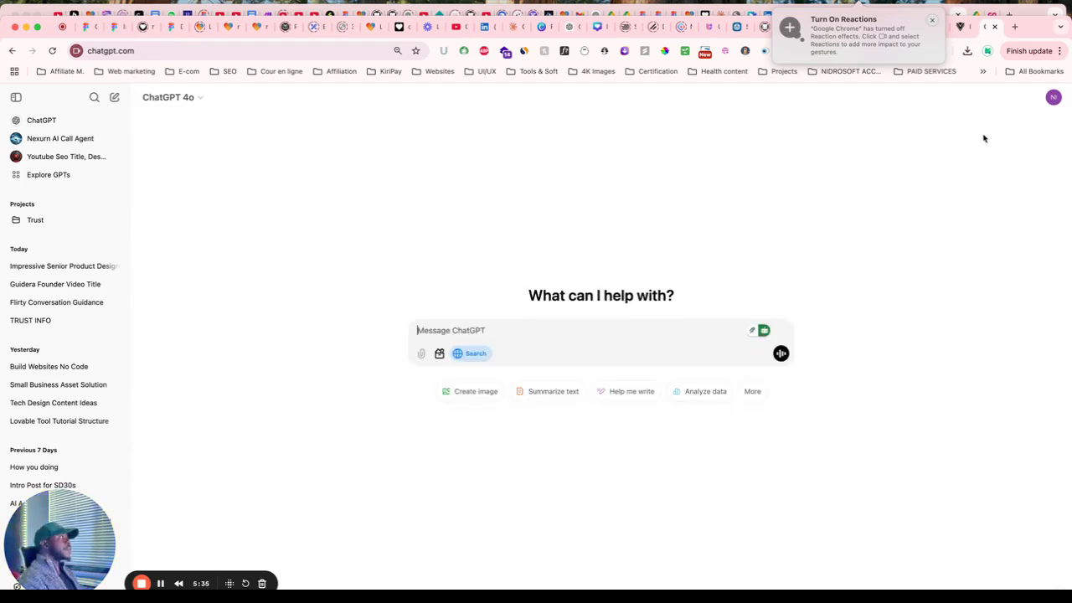
Flip through the iconsax and Figma tabs back to the Perplexity PRD answer.
click(963, 27)
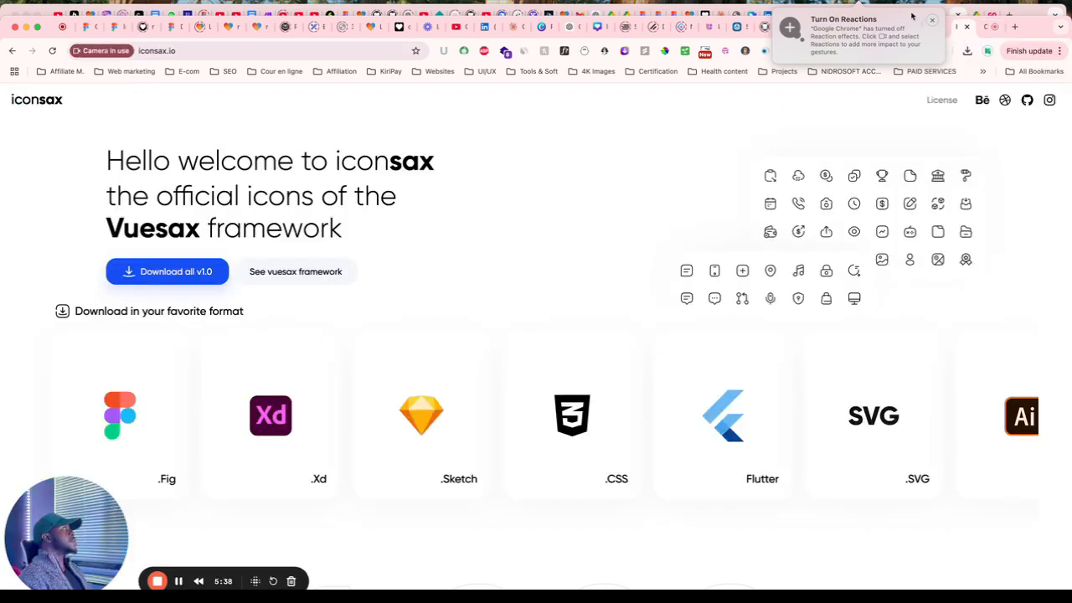
click(948, 31)
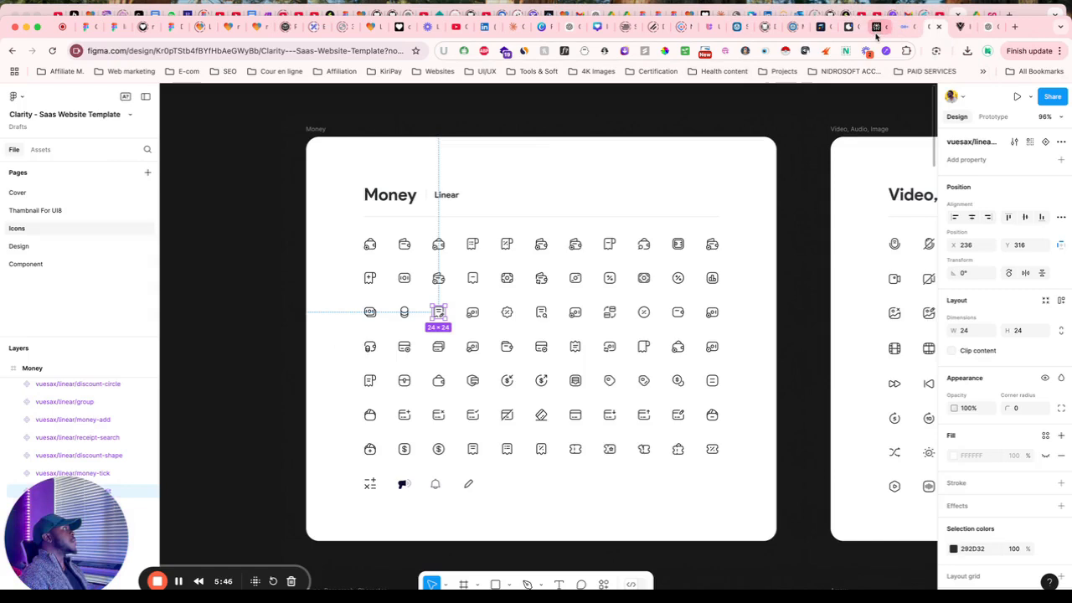
click(874, 31)
scroll(414, 361, up, 3)
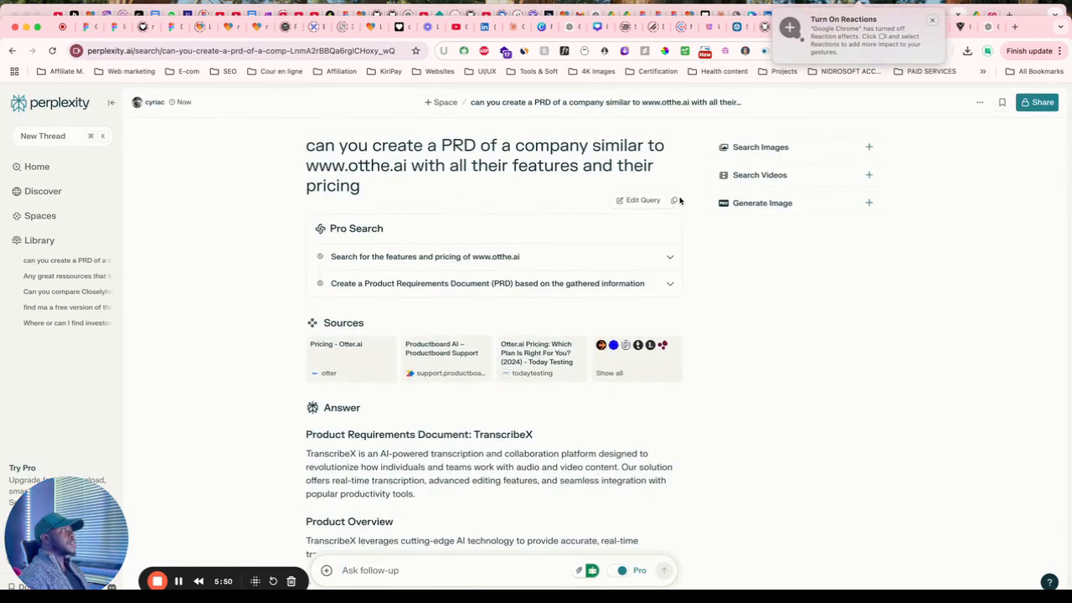
click(992, 27)
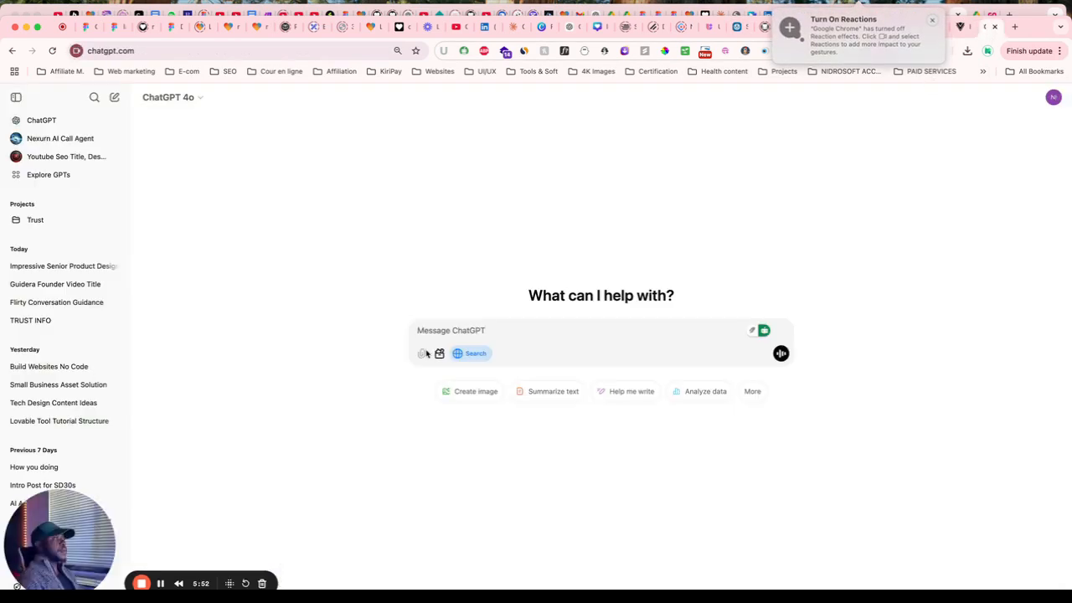
key(super+v)
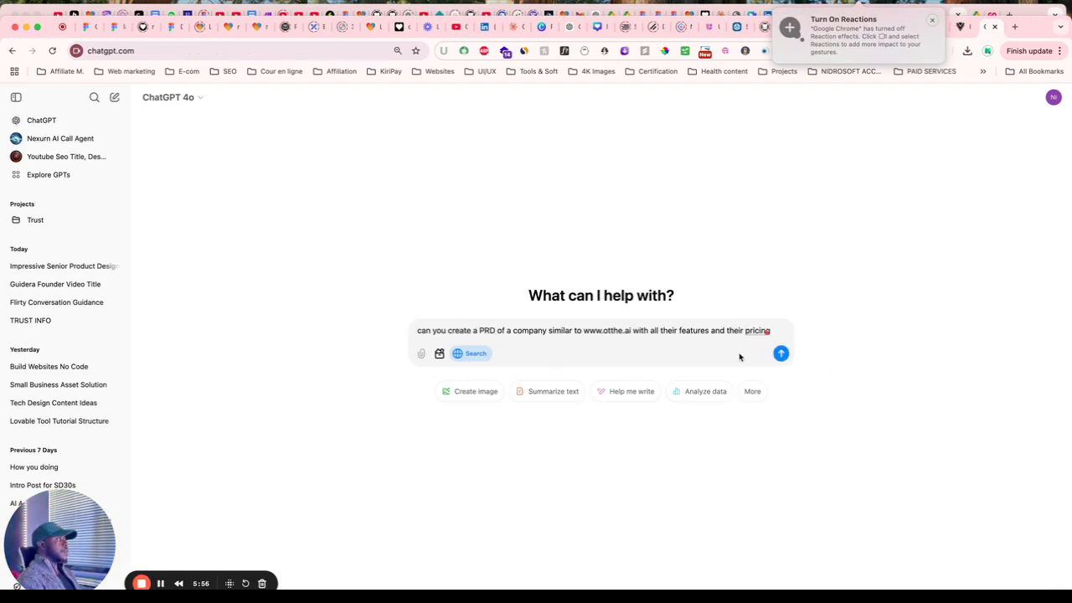
click(781, 355)
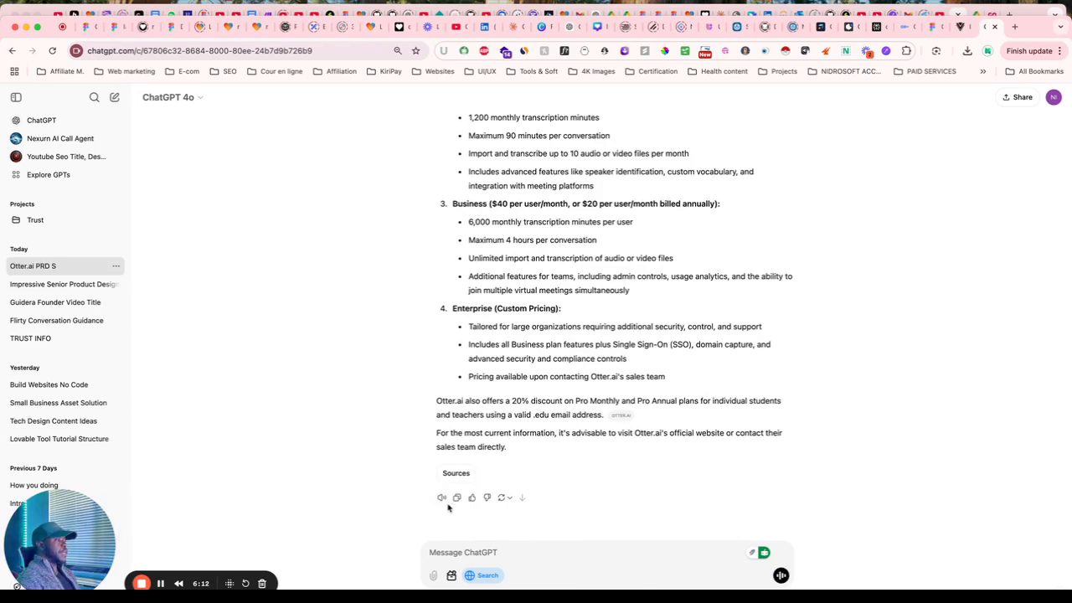
Copy ChatGPT's Otter.ai features and pricing answer, review it, then switch to the Otter.ai tab.
click(454, 499)
scroll(539, 356, up, 6)
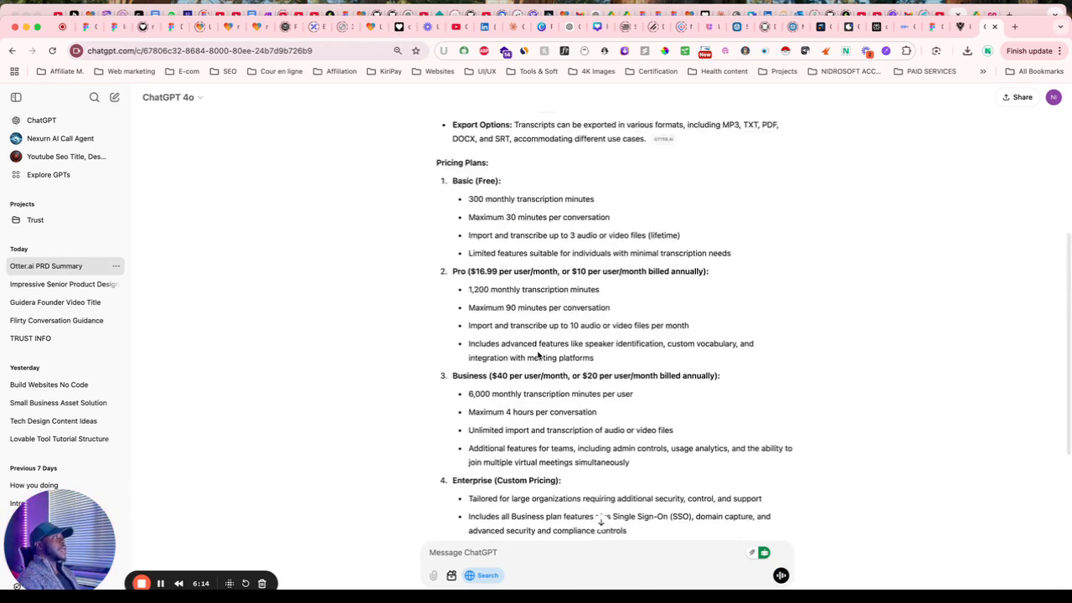
scroll(538, 356, up, 4)
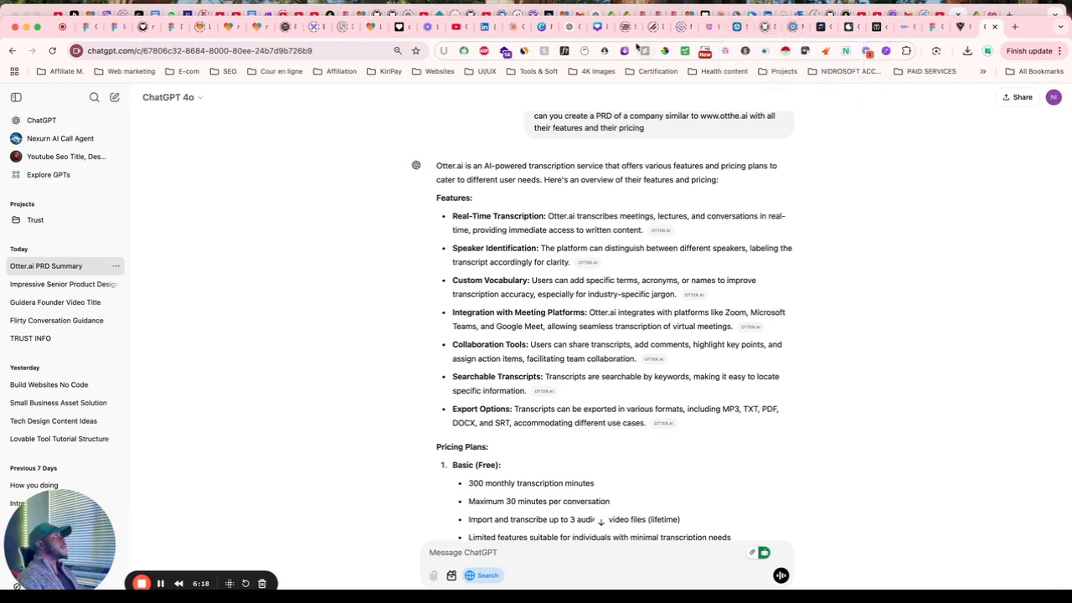
click(902, 26)
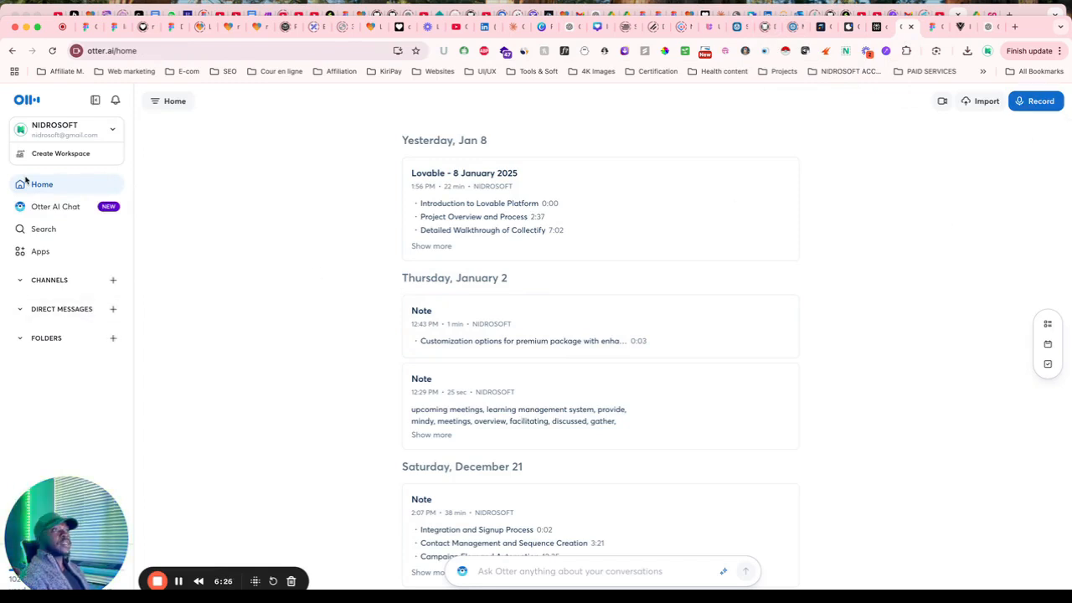
Look through Otter.ai's Home, Otter AI Chat and connected apps settings.
scroll(452, 378, down, 1)
scroll(452, 377, down, 8)
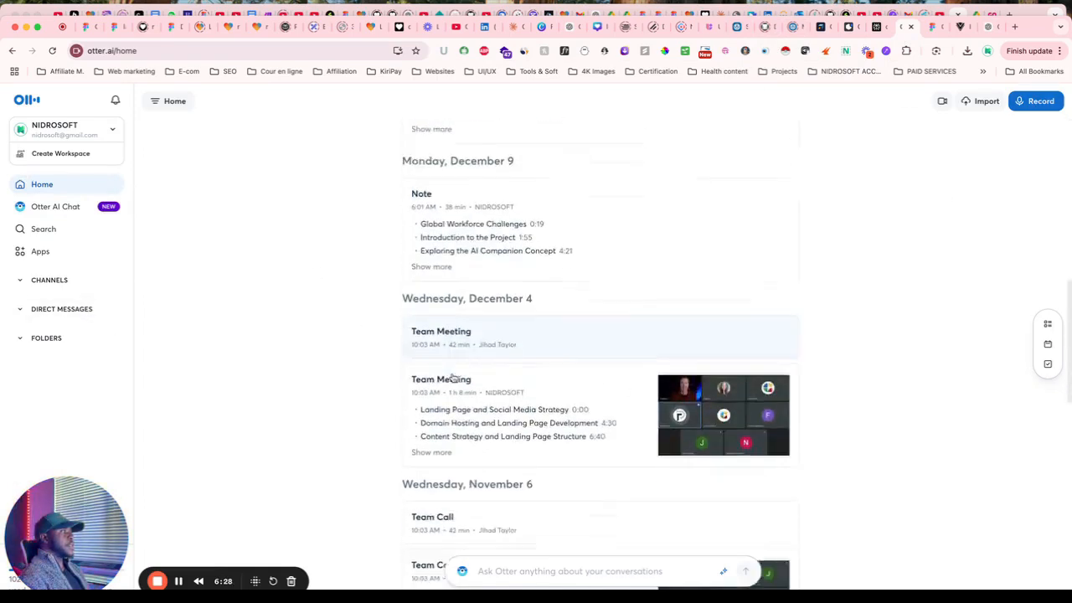
scroll(452, 378, up, 9)
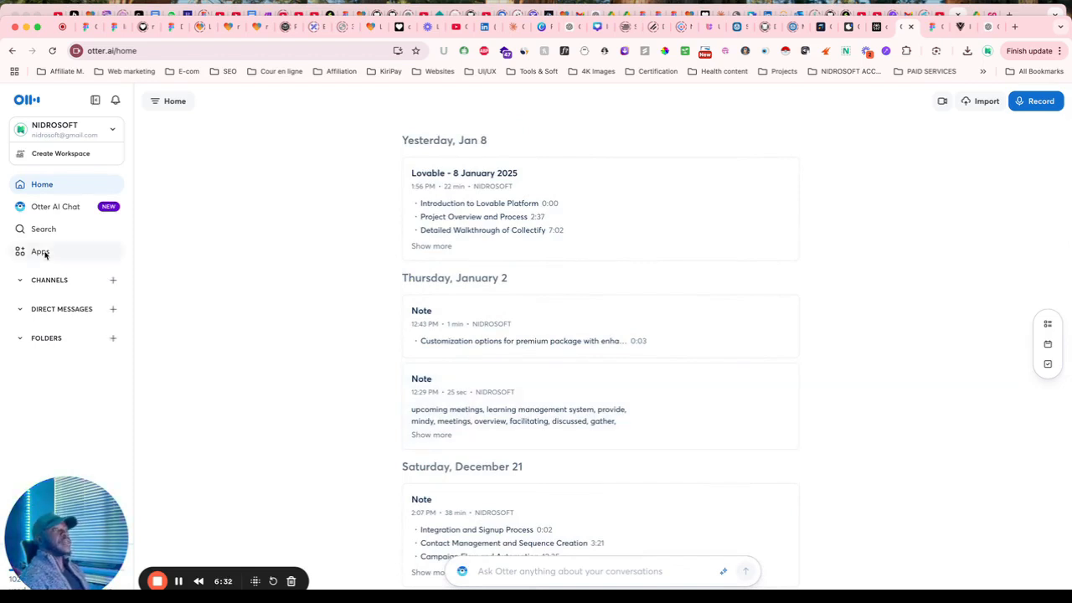
click(52, 210)
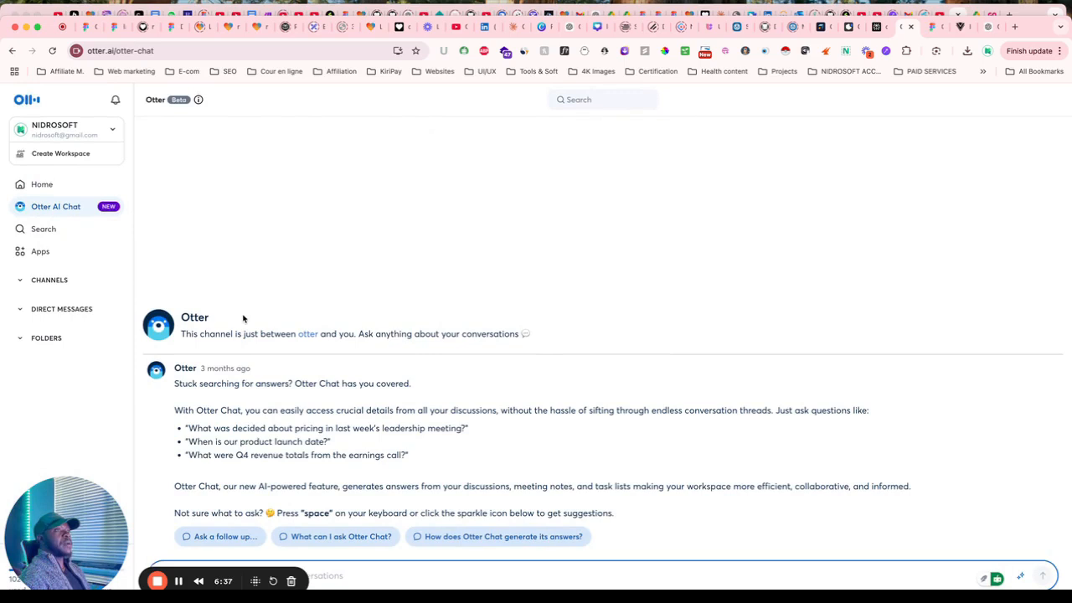
click(42, 251)
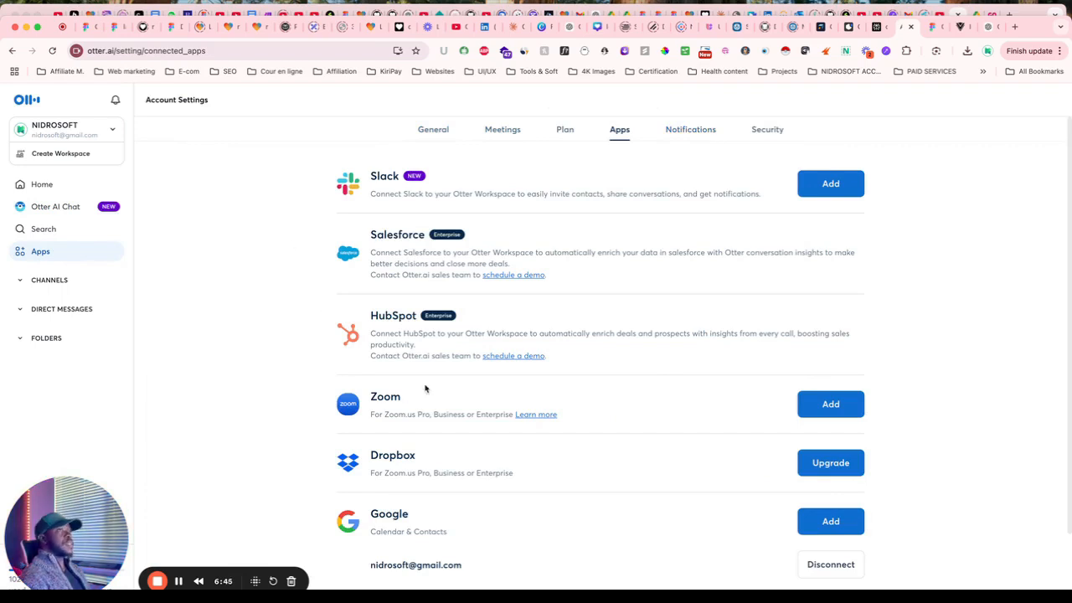
Log out of Otter.ai and land on the public 'The #1 AI Meeting Assistant' homepage.
click(113, 129)
click(58, 249)
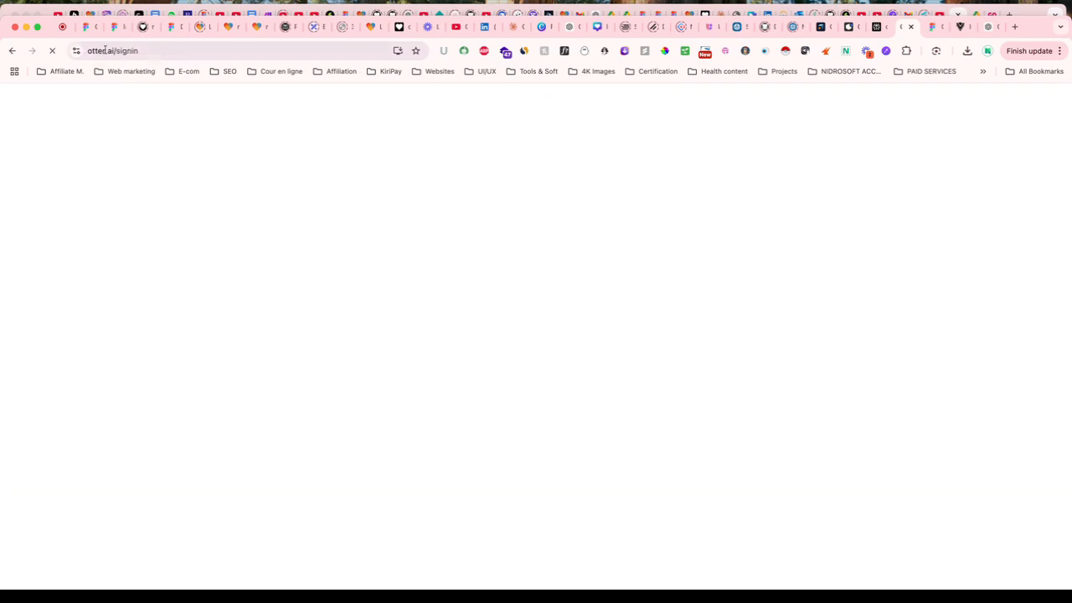
click(104, 51)
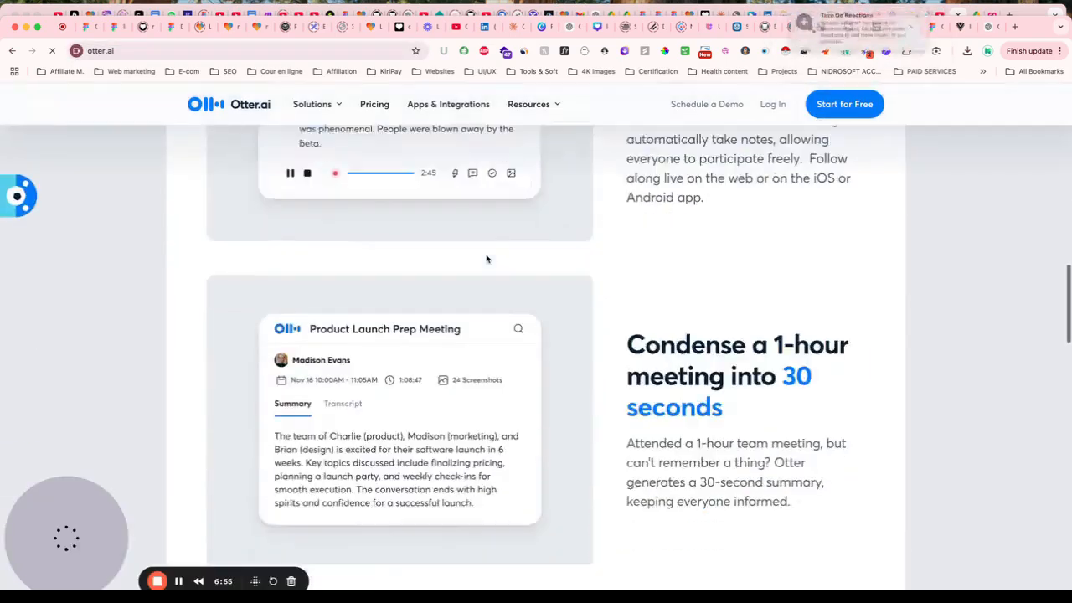
scroll(486, 259, down, 3)
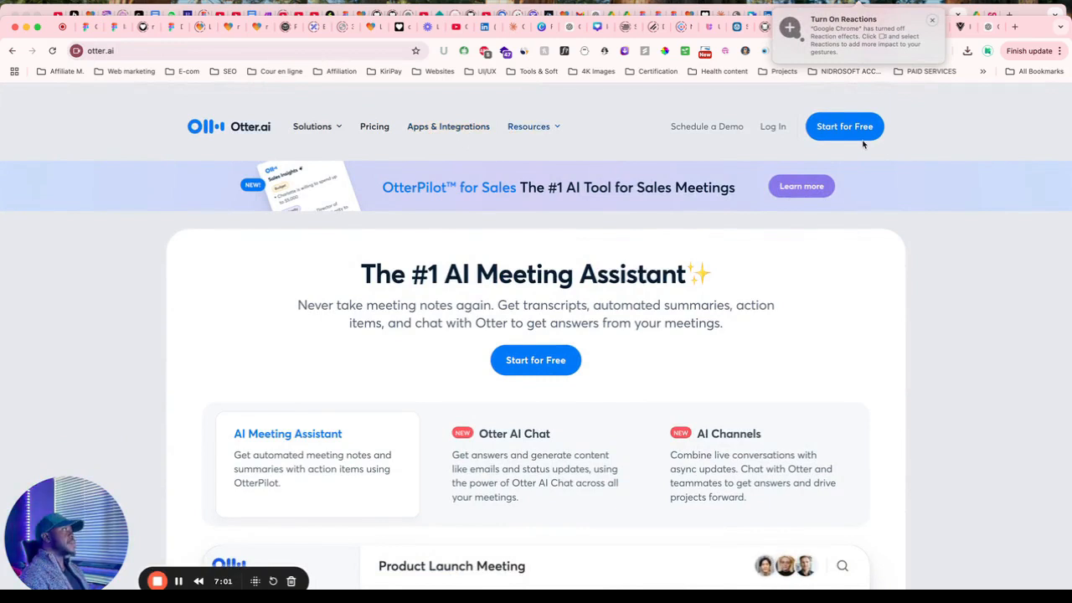
Load lovable.dev in a new browser tab.
click(1015, 28)
text(lov)
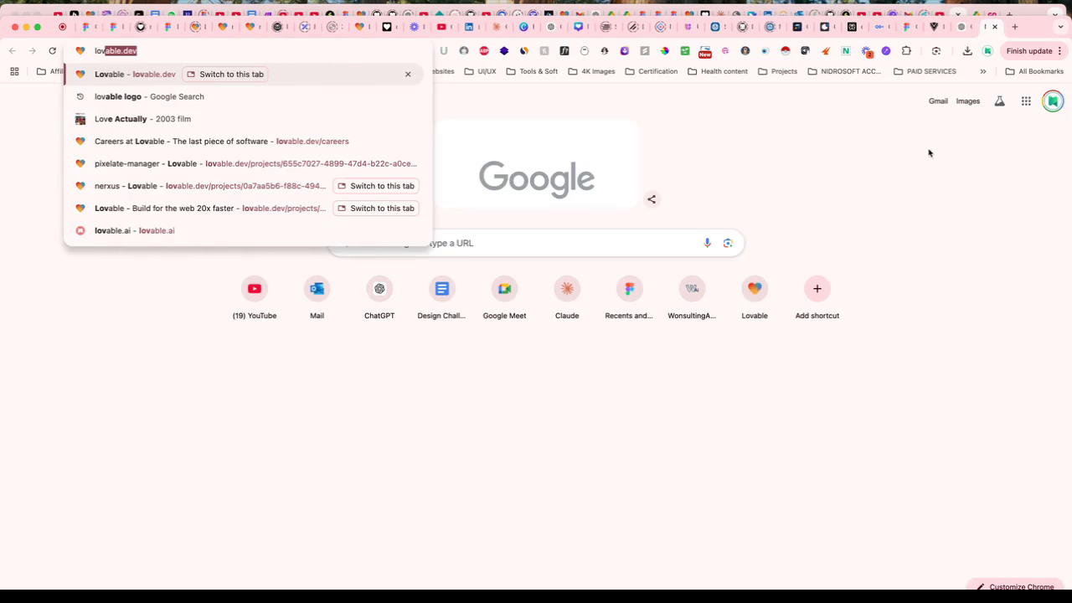
key(Return)
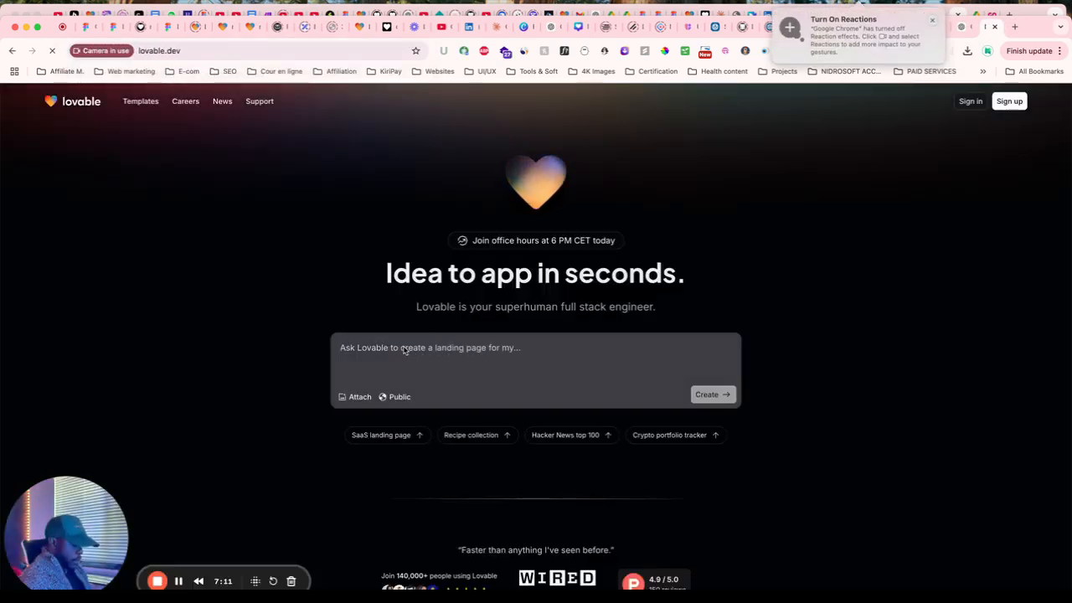
Draft the prompt asking for a saas with a landing page, dashboard and signup/signin.
text(lets b)
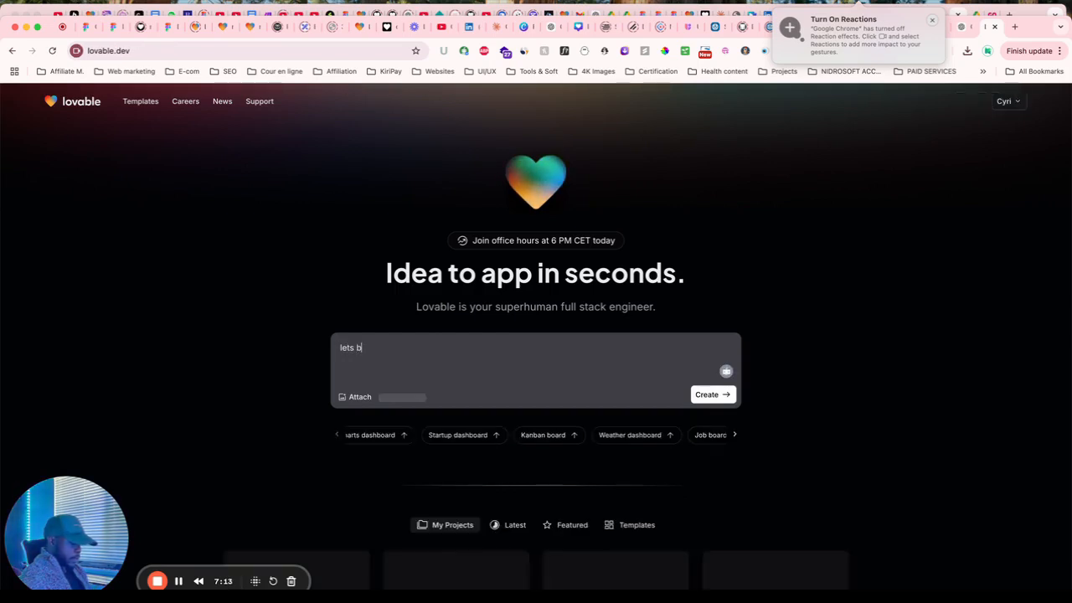
text(uild a)
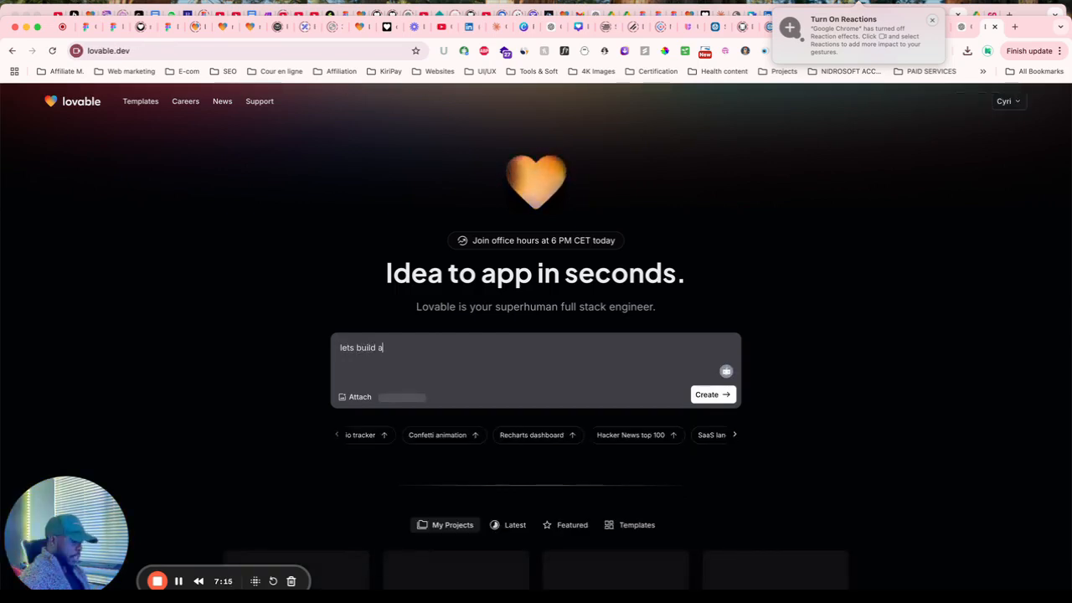
key(BackSpace)
text(saas with the)
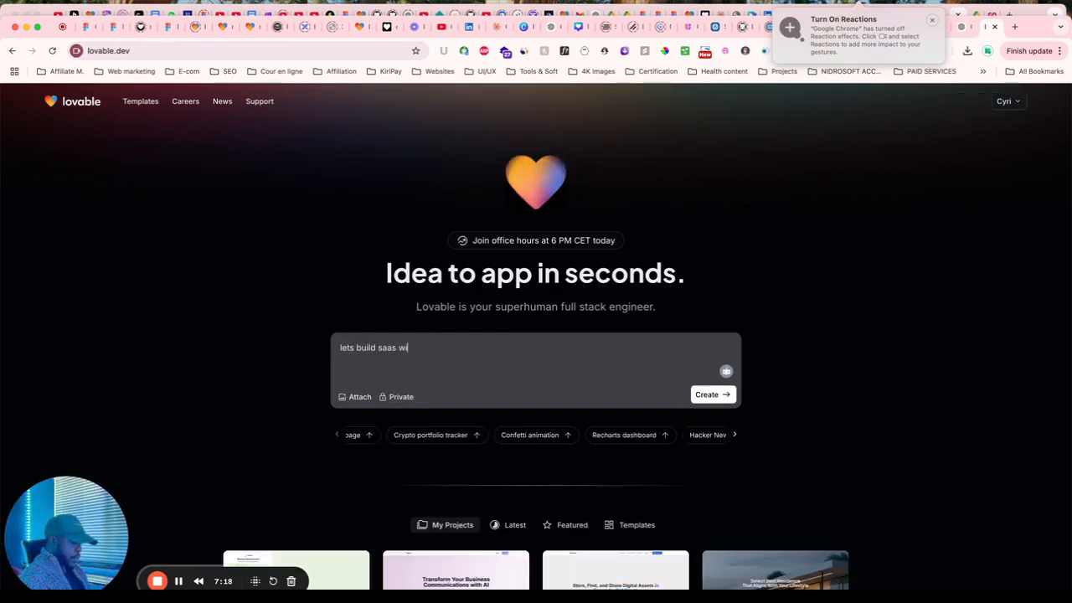
text(re)
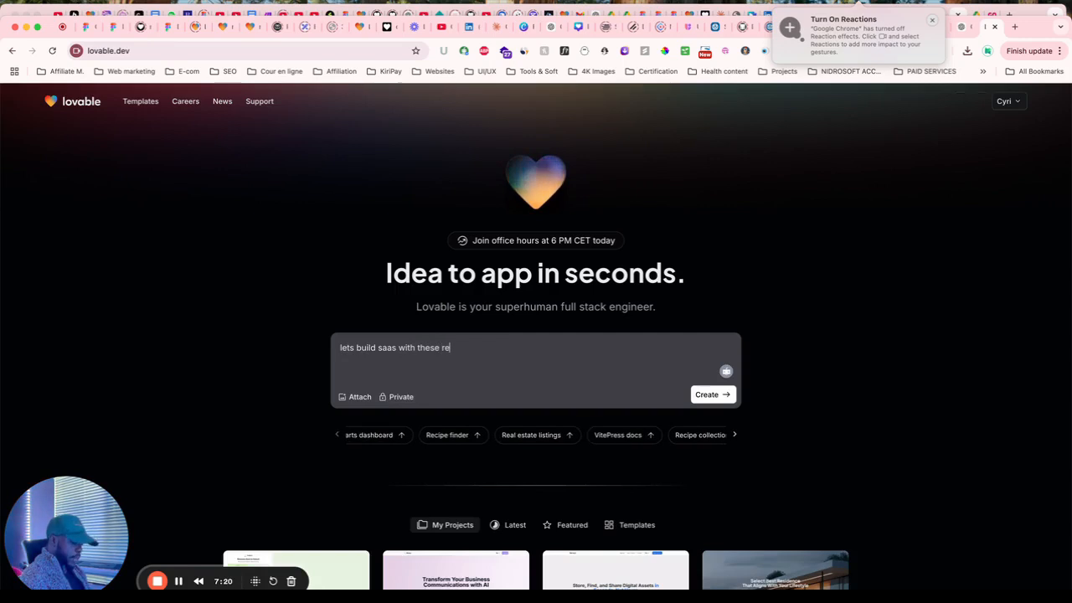
text(quirement)
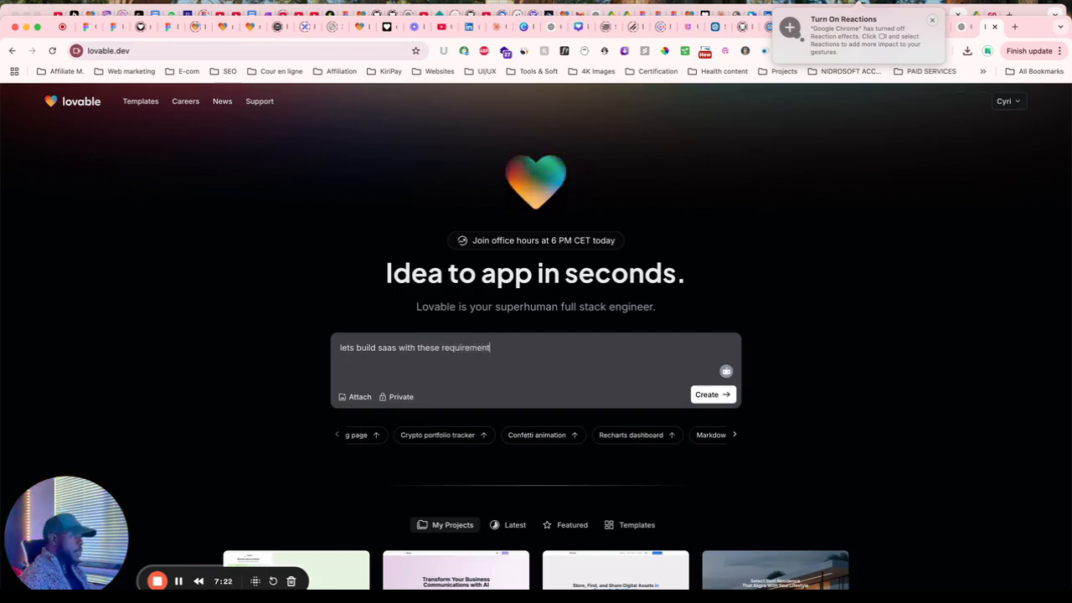
text(s.)
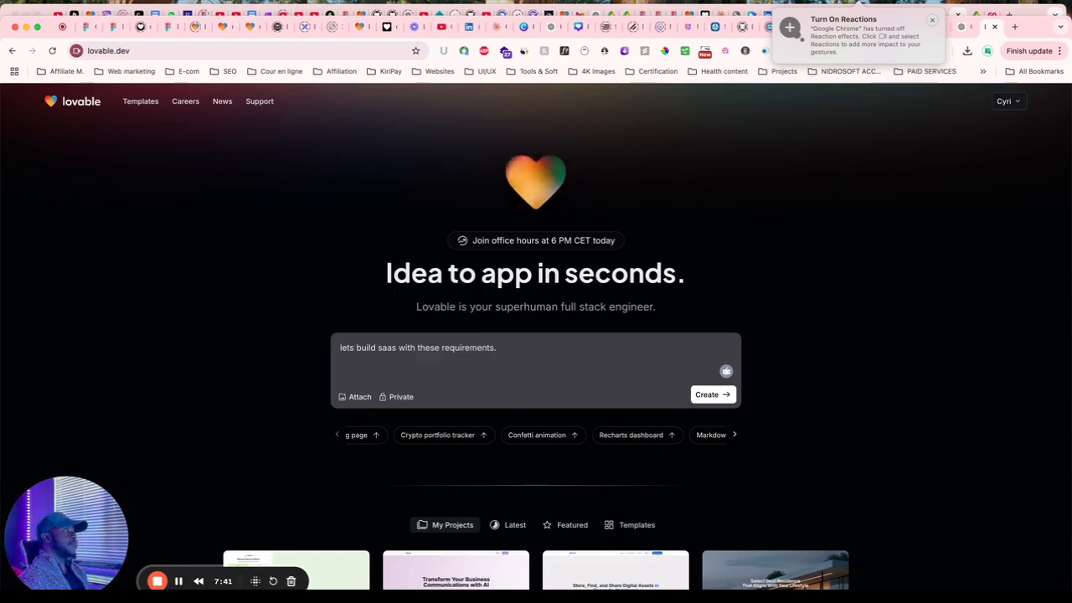
text(We)
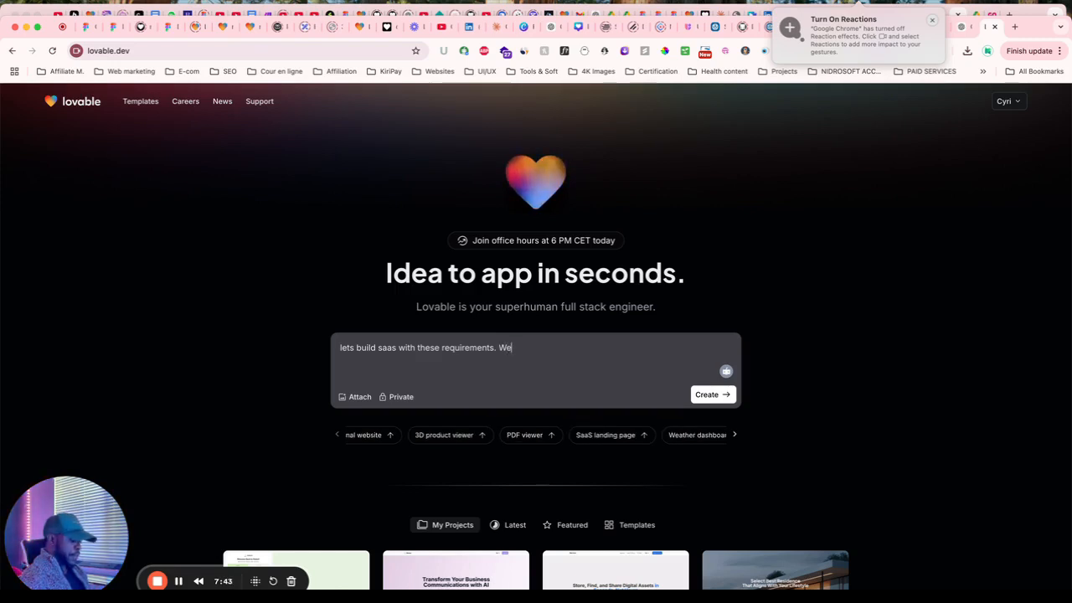
text( will need a k)
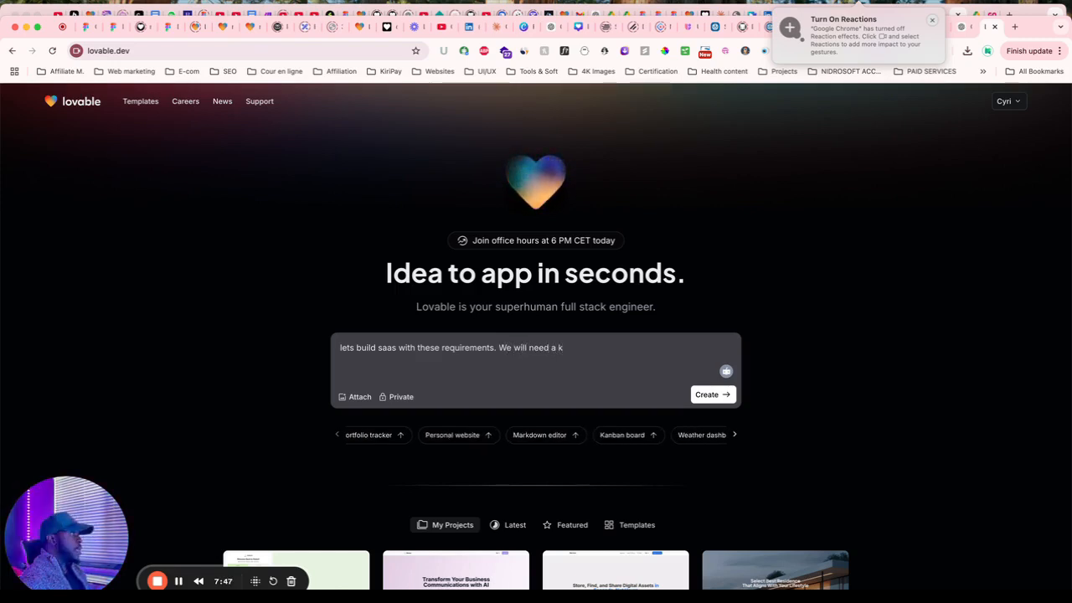
key(BackSpace)
text(landing pa)
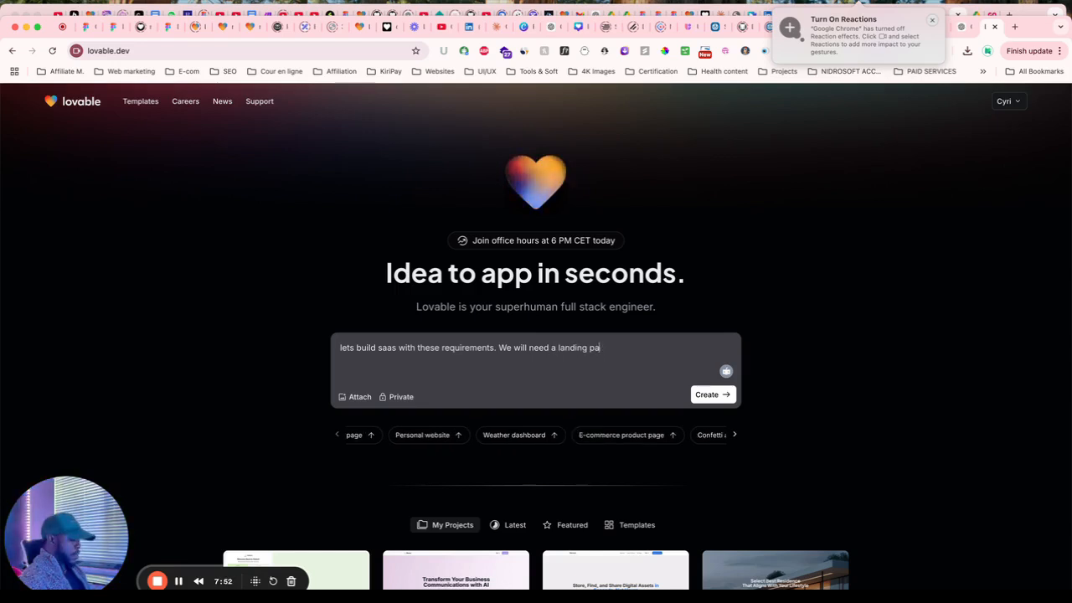
text(ge and )
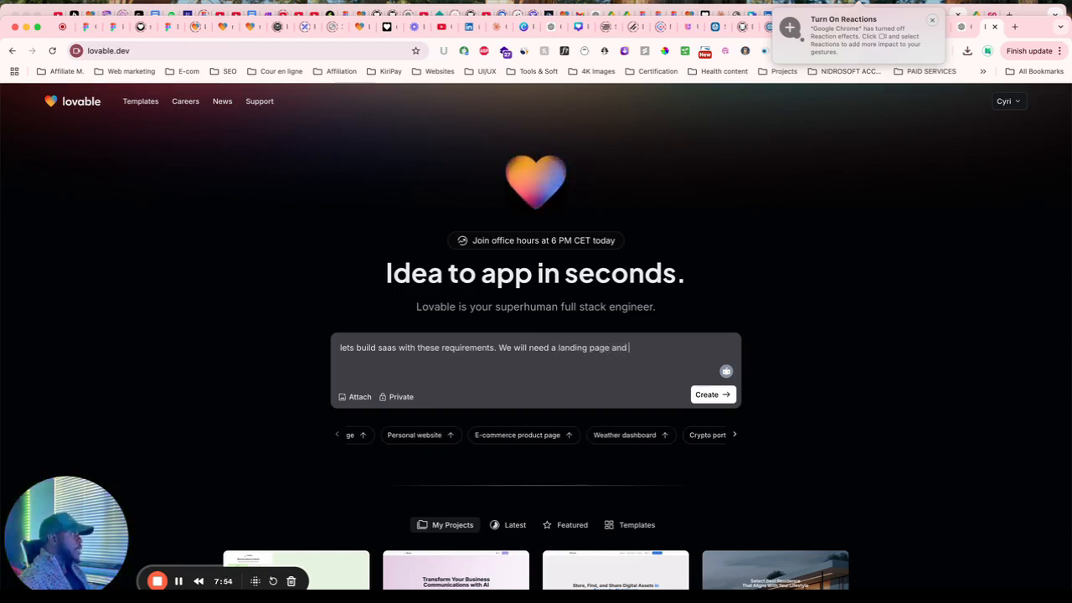
text(dashboard)
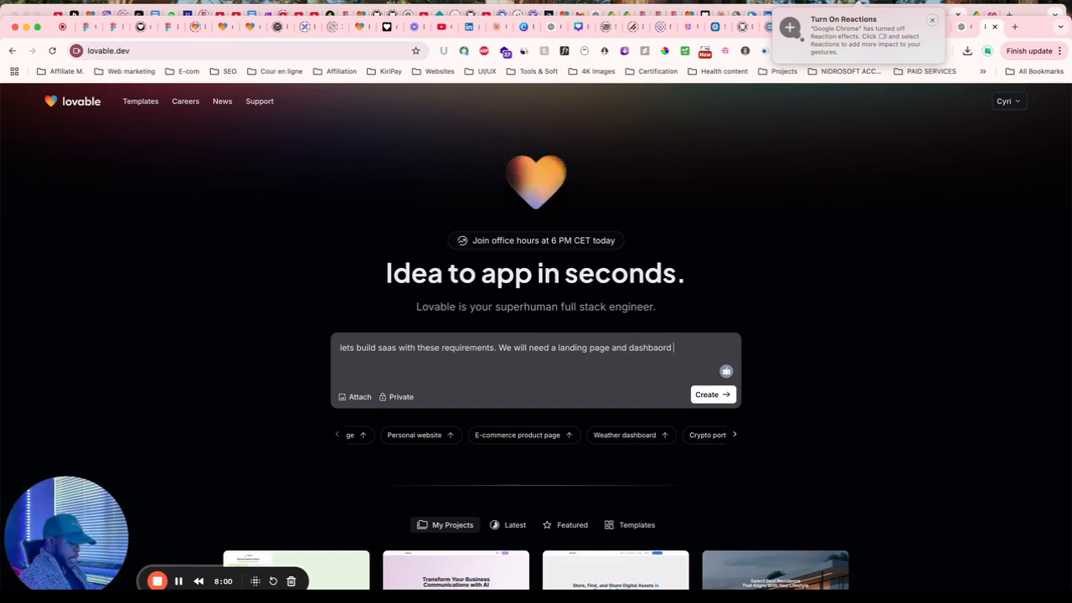
text( and a lo)
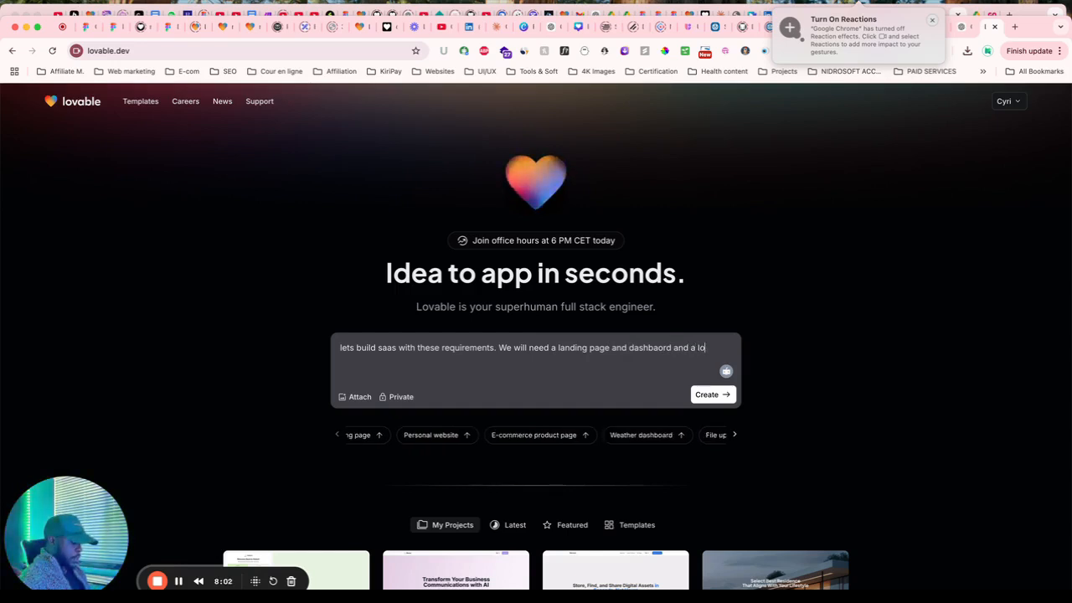
text(gin)
key(BackSpace)
key(BackSpace)
key(BackSpace)
key(BackSpace)
key(BackSpace)
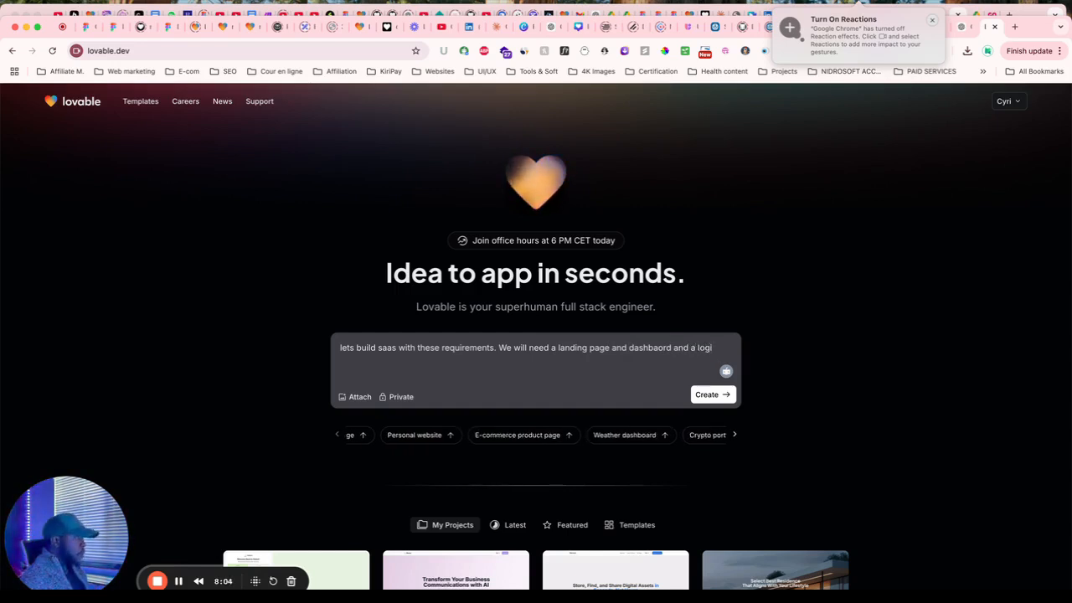
text(sig)
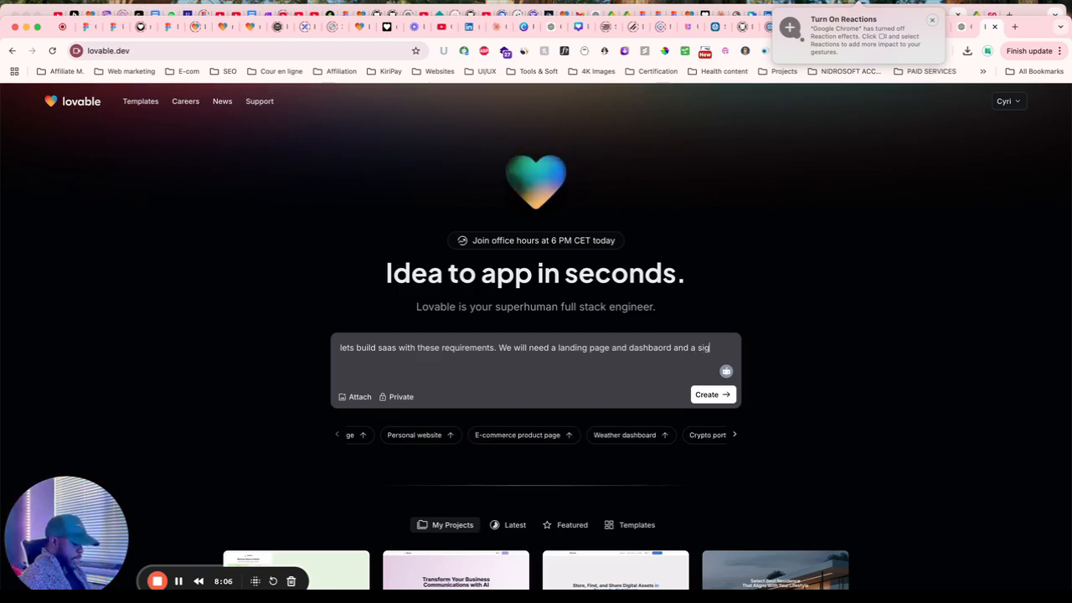
text(nup/signin)
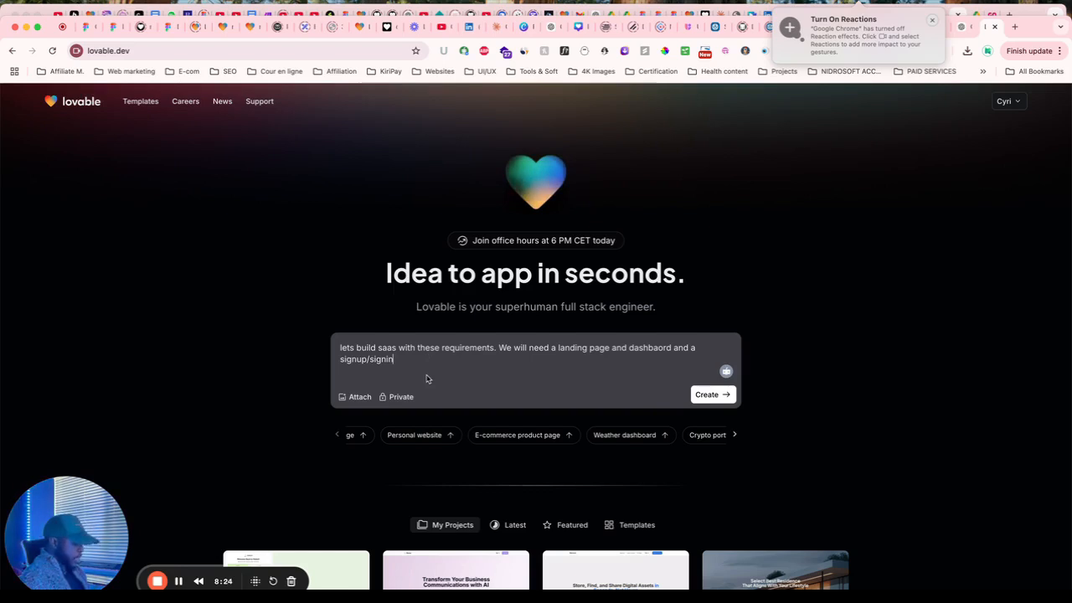
Add '. here the requirements:' and paste the Otter.ai pricing details after it.
text(.)
text( he)
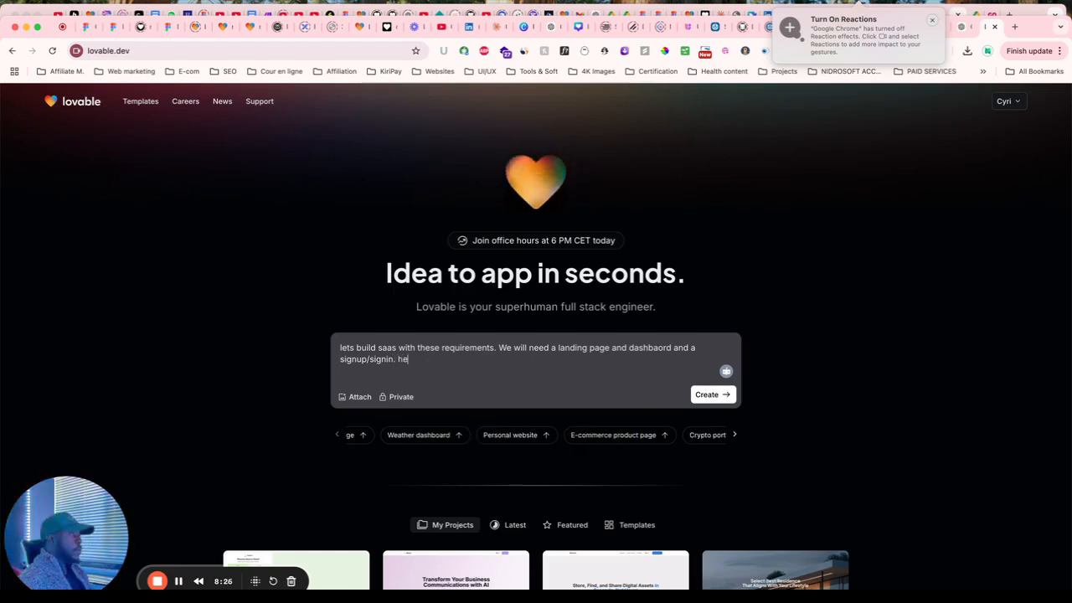
text(re the )
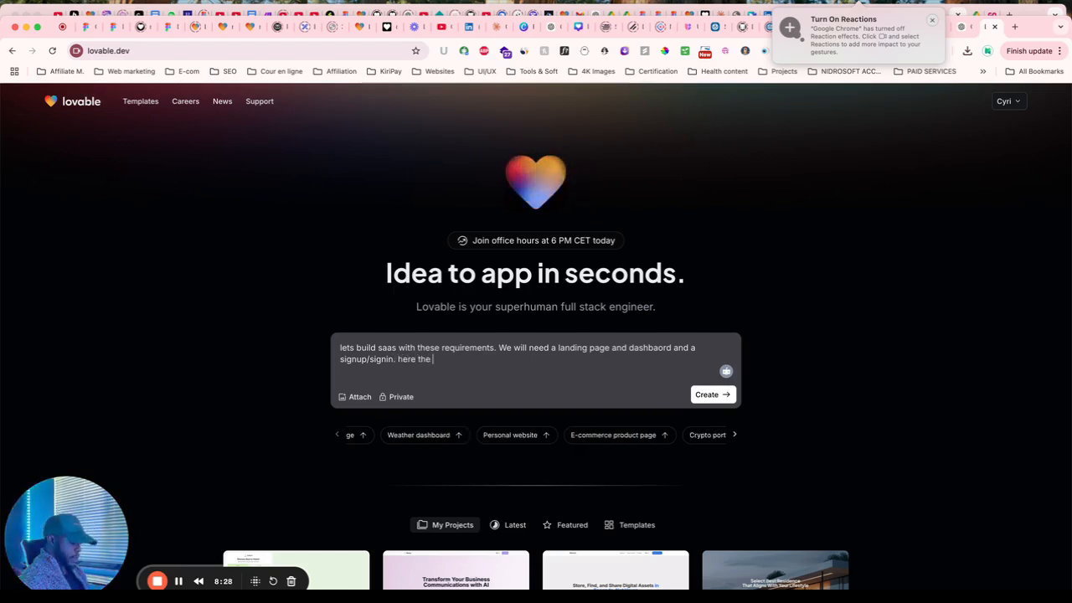
text(requiremen)
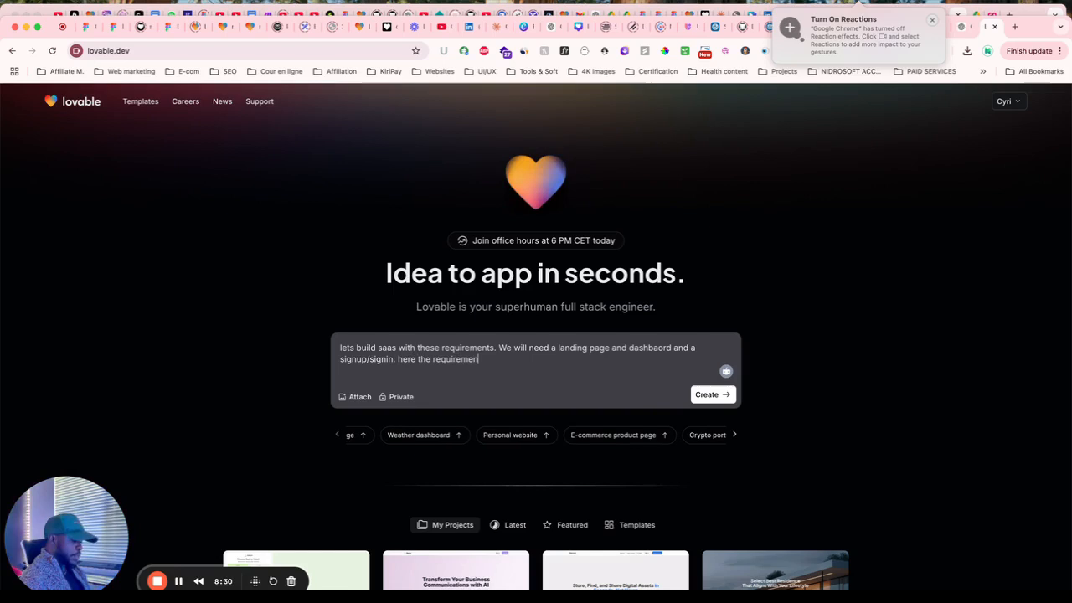
text(ts)
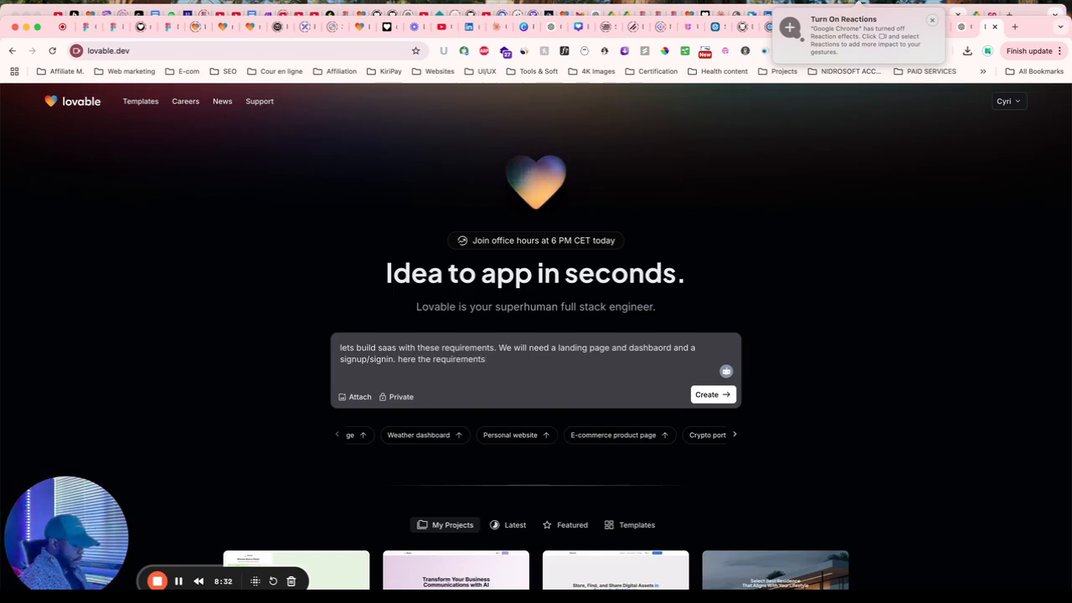
text(:)
key(super+v)
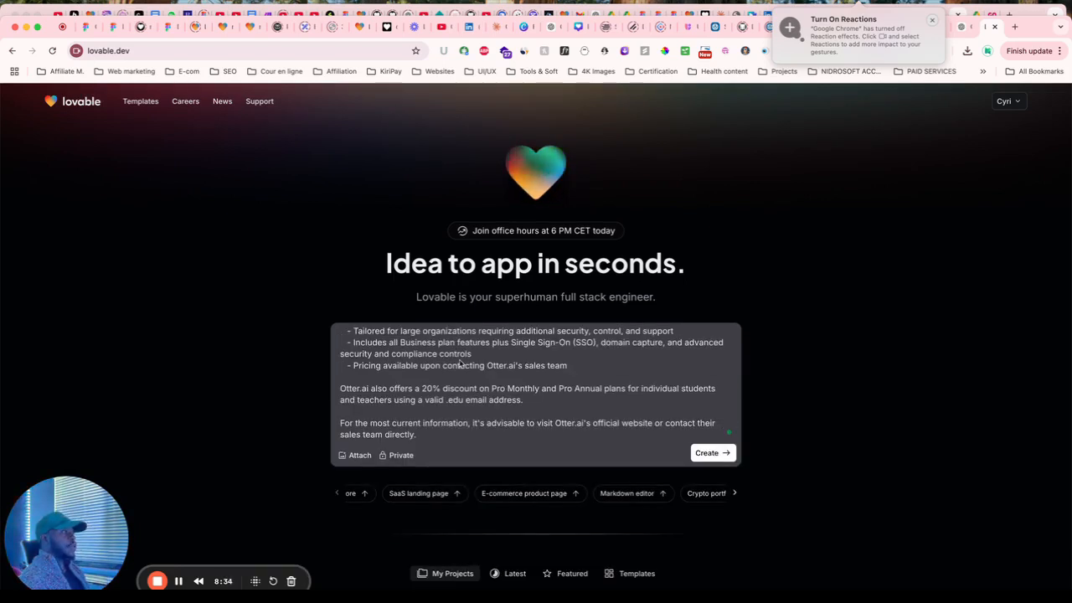
click(932, 19)
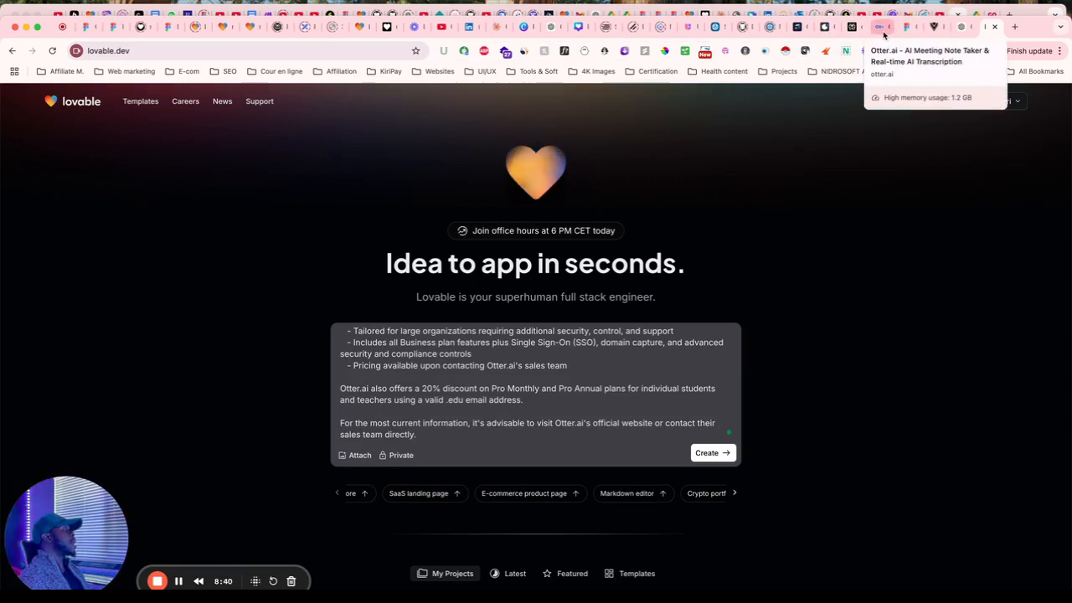
Copy the full TranscribeX PRD answer from Perplexity.
click(852, 32)
scroll(471, 393, down, 3)
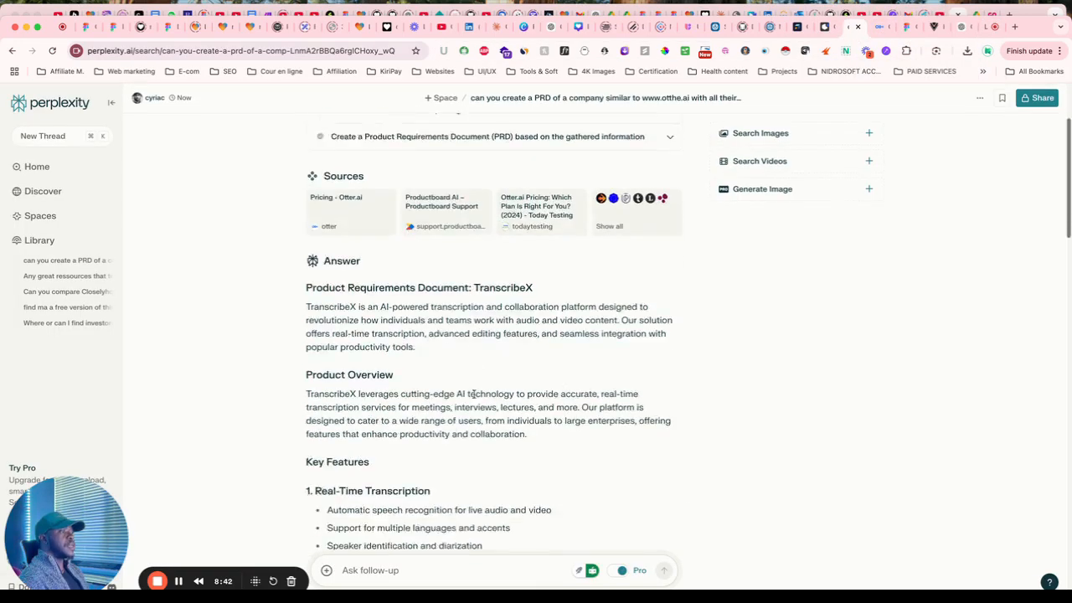
scroll(472, 394, down, 10)
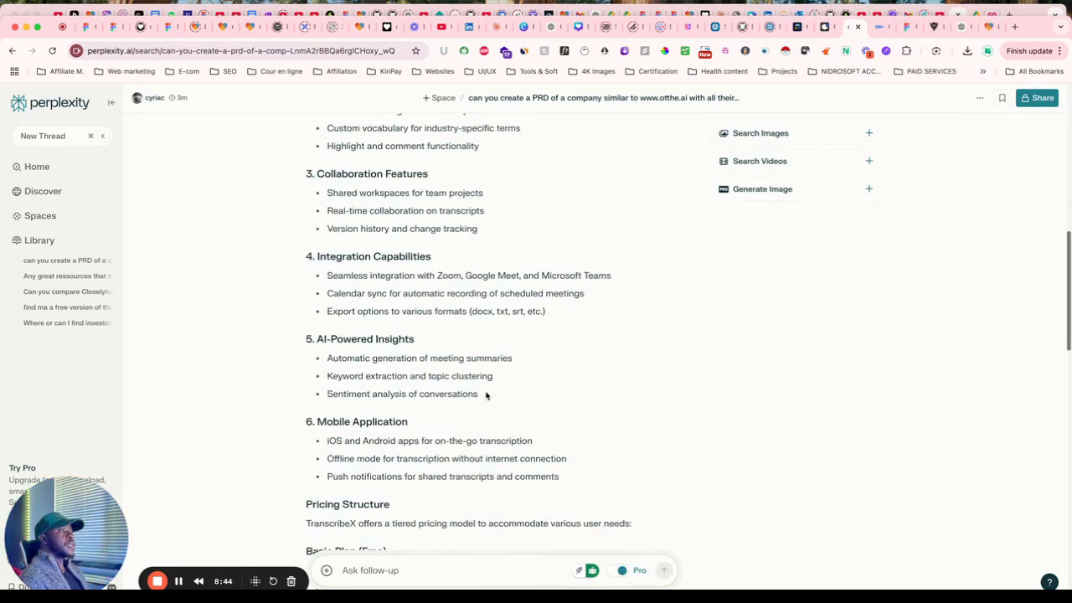
scroll(486, 394, down, 8)
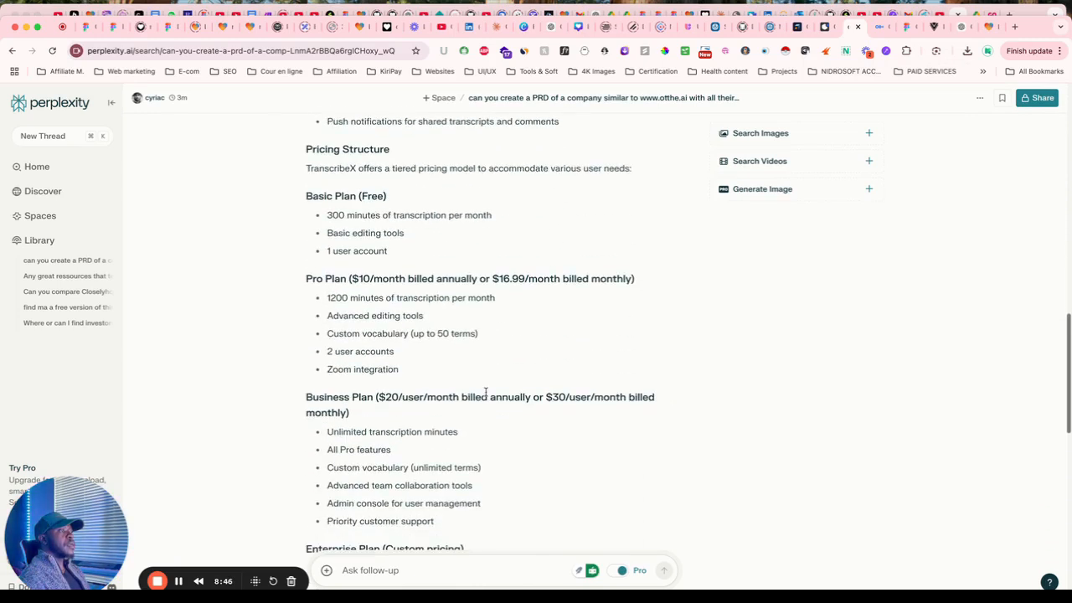
scroll(485, 394, down, 10)
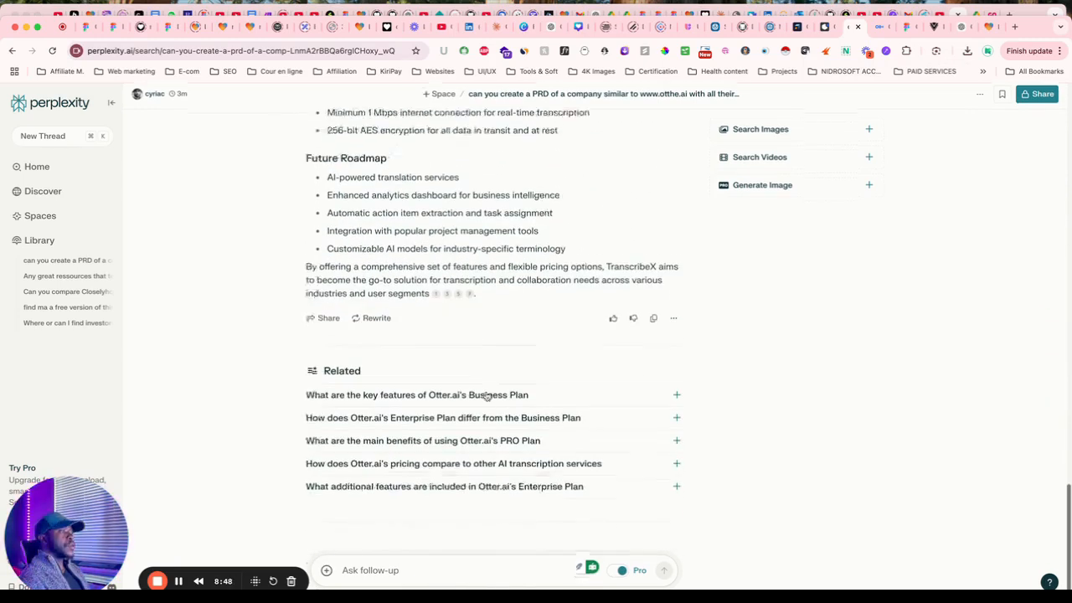
click(653, 318)
Bring up ChatGPT's Otter.ai pricing summary.
scroll(409, 273, up, 2)
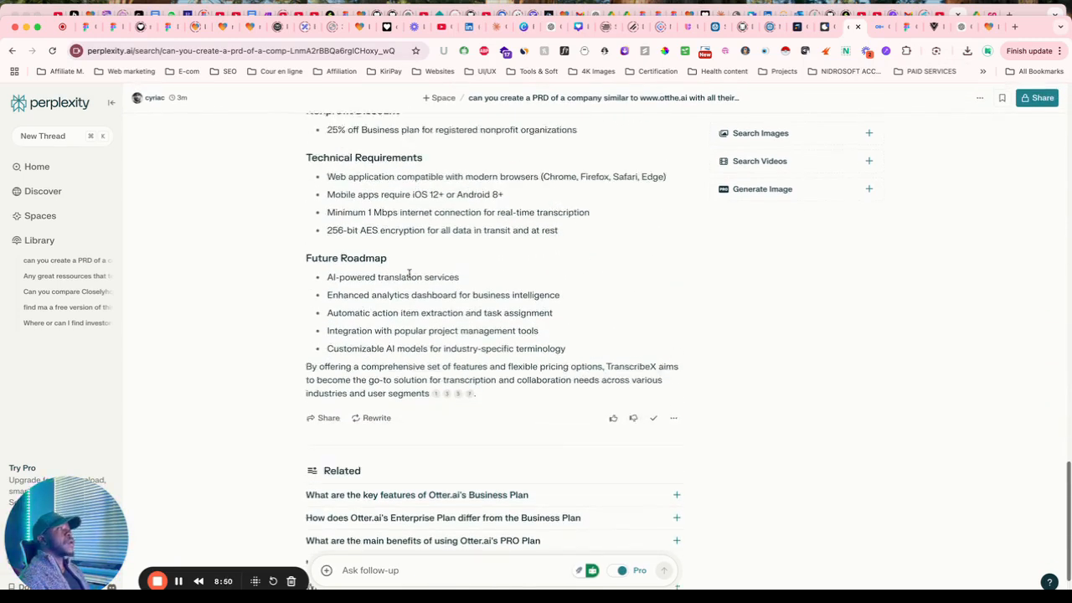
scroll(409, 273, up, 10)
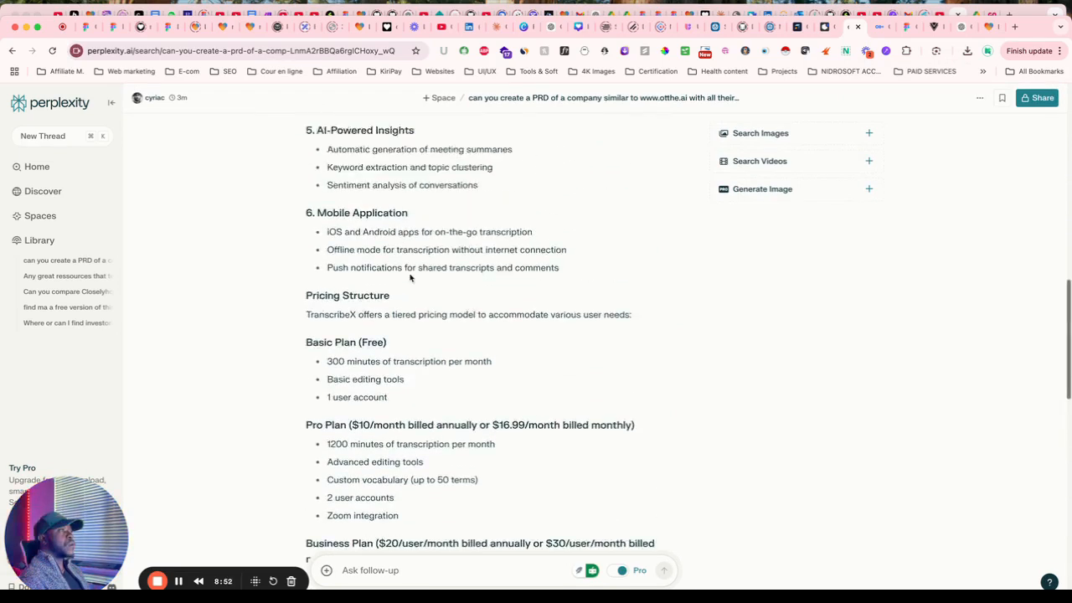
scroll(409, 277, up, 10)
scroll(514, 247, down, 15)
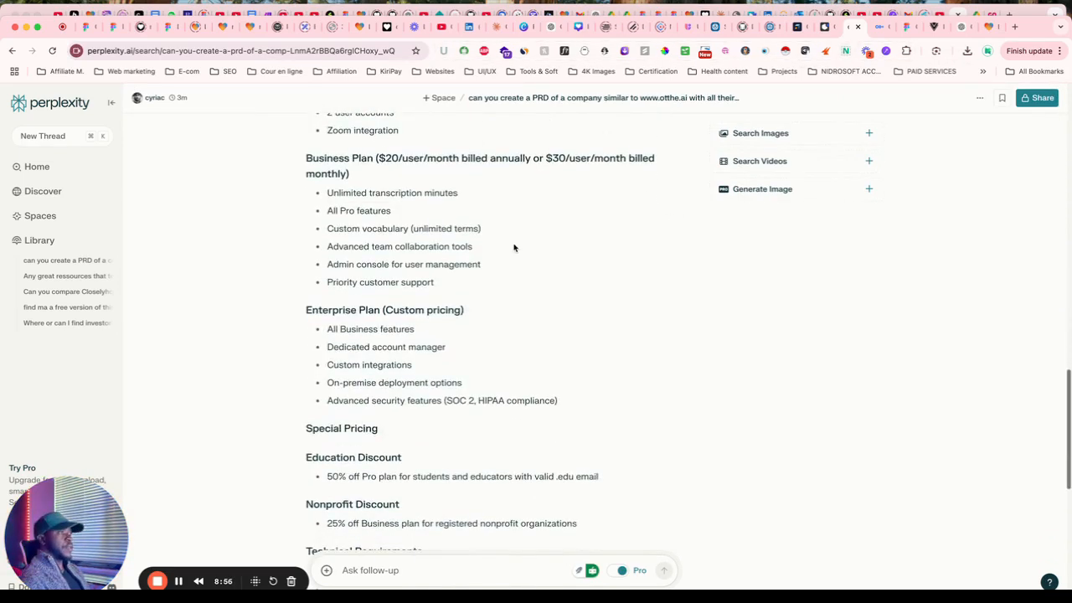
scroll(514, 247, down, 12)
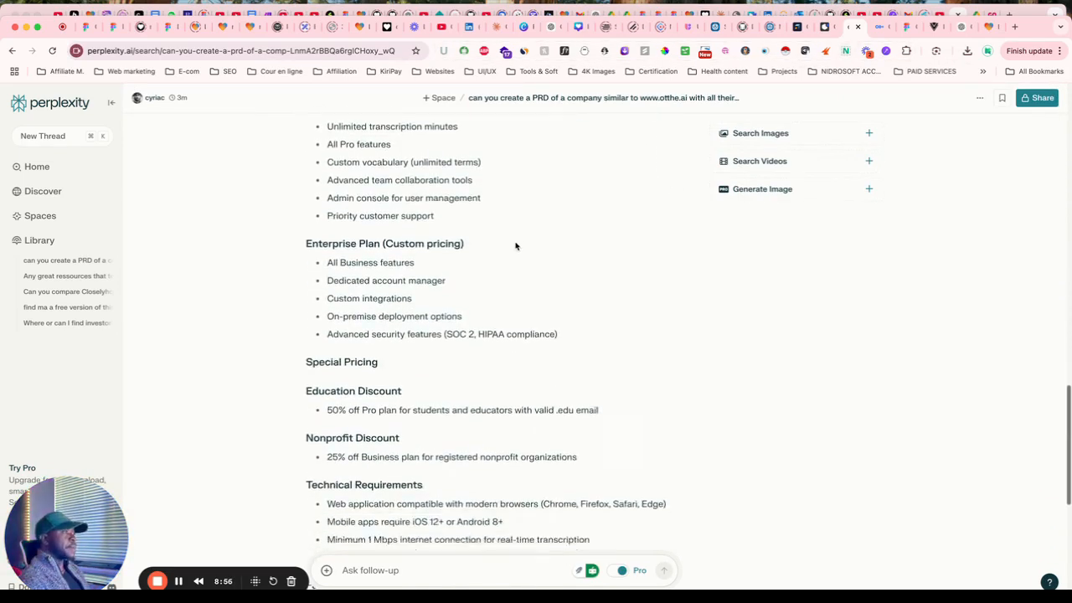
click(959, 26)
scroll(531, 335, down, 10)
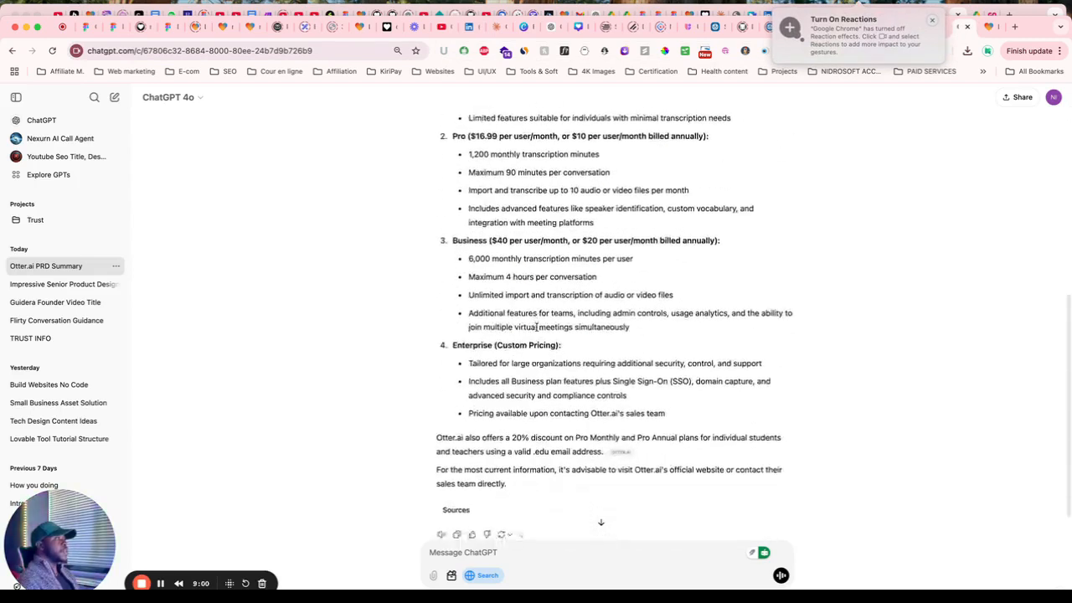
scroll(536, 327, up, 10)
Insert 'called clarity.ai' after 'lets build saas' at the start of the Lovable prompt.
click(987, 26)
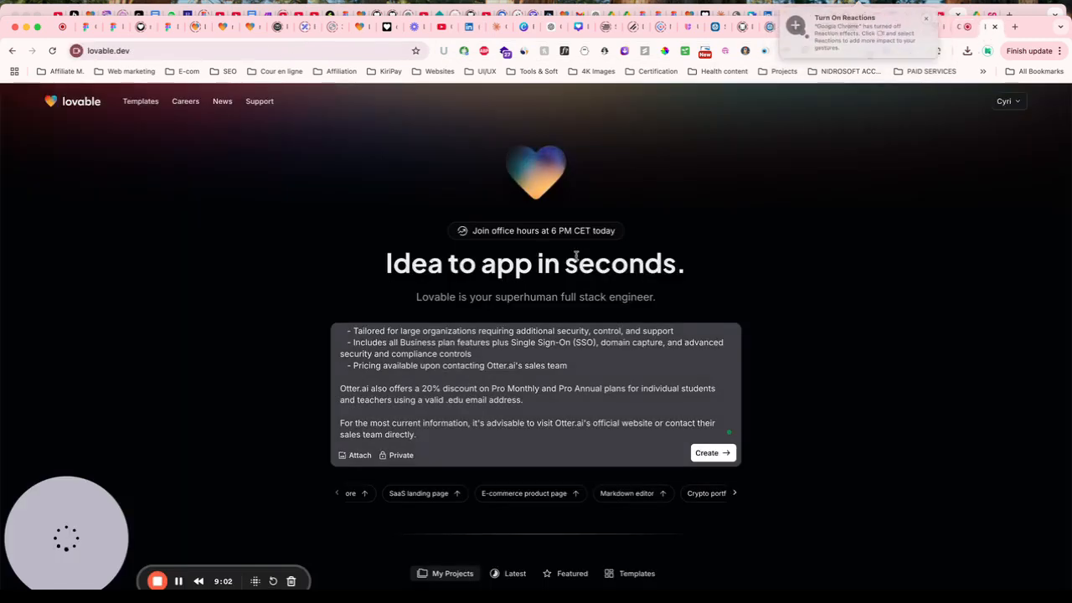
scroll(543, 377, up, 15)
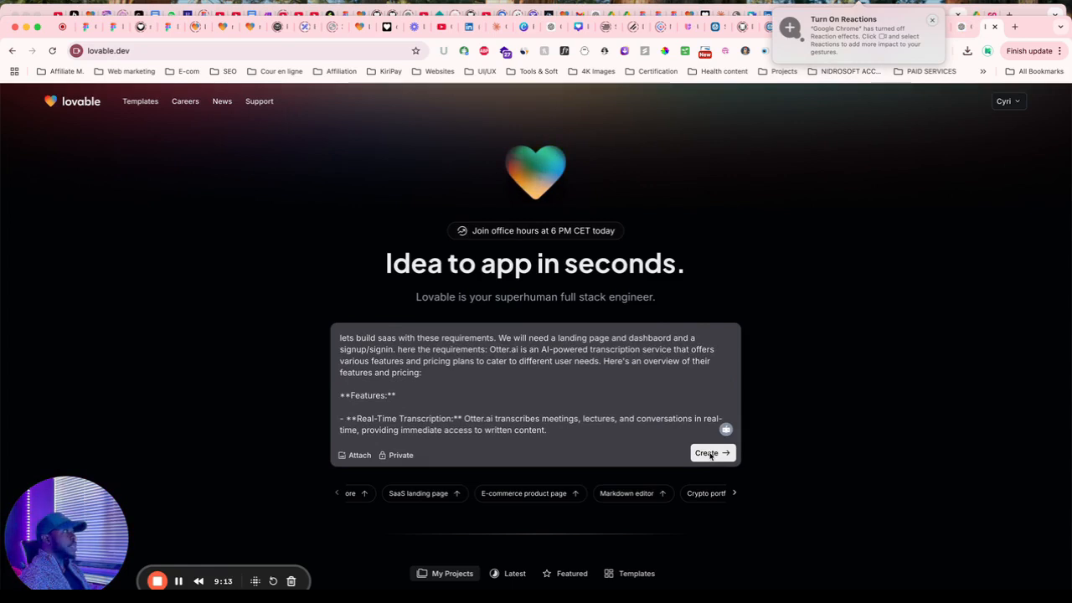
click(343, 343)
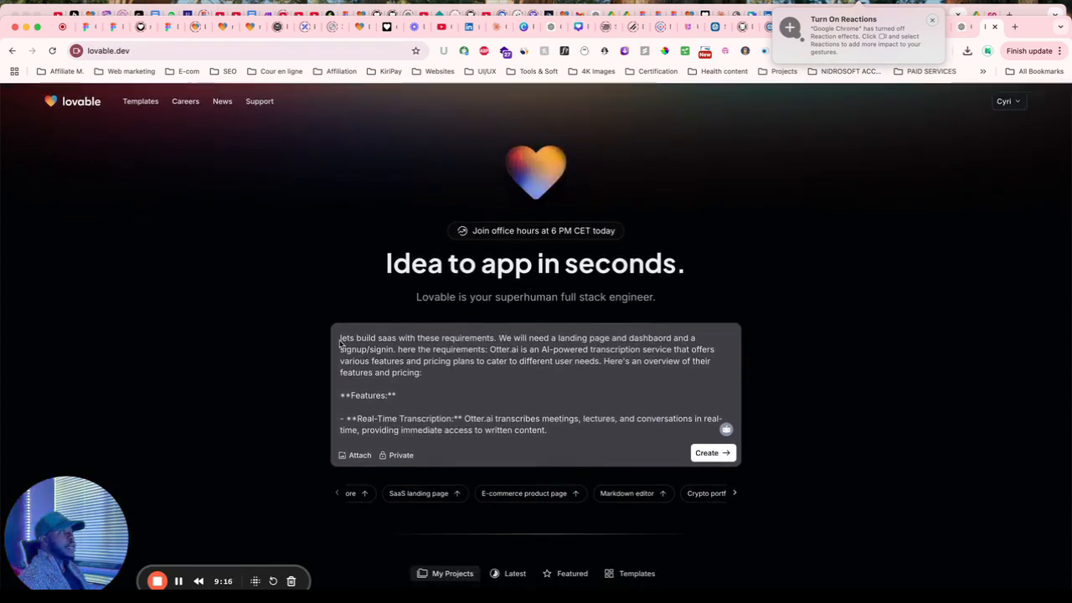
click(398, 340)
text(called cla)
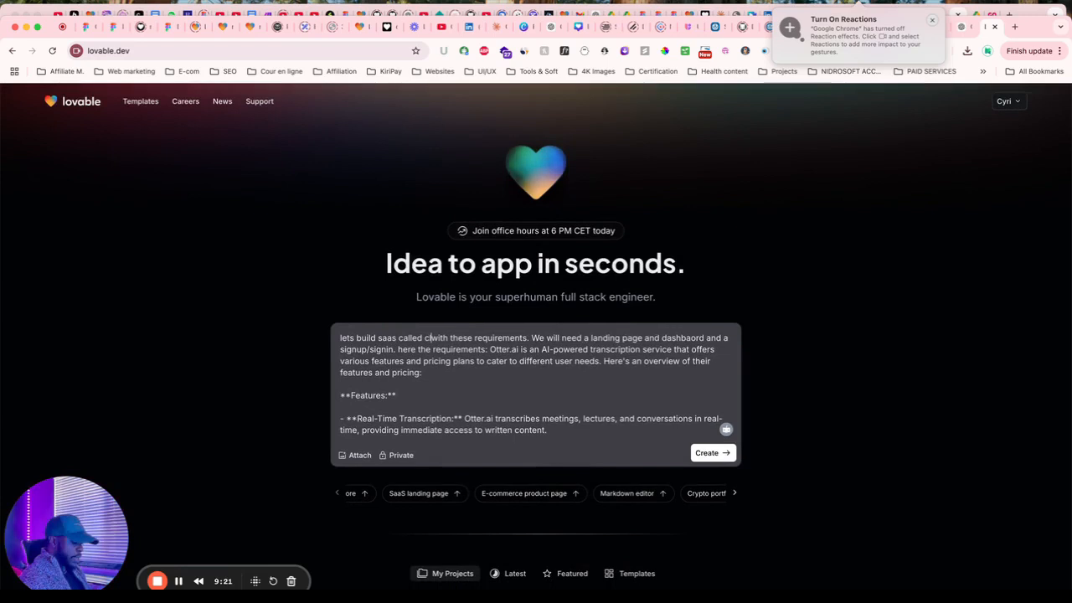
text(rity.ai)
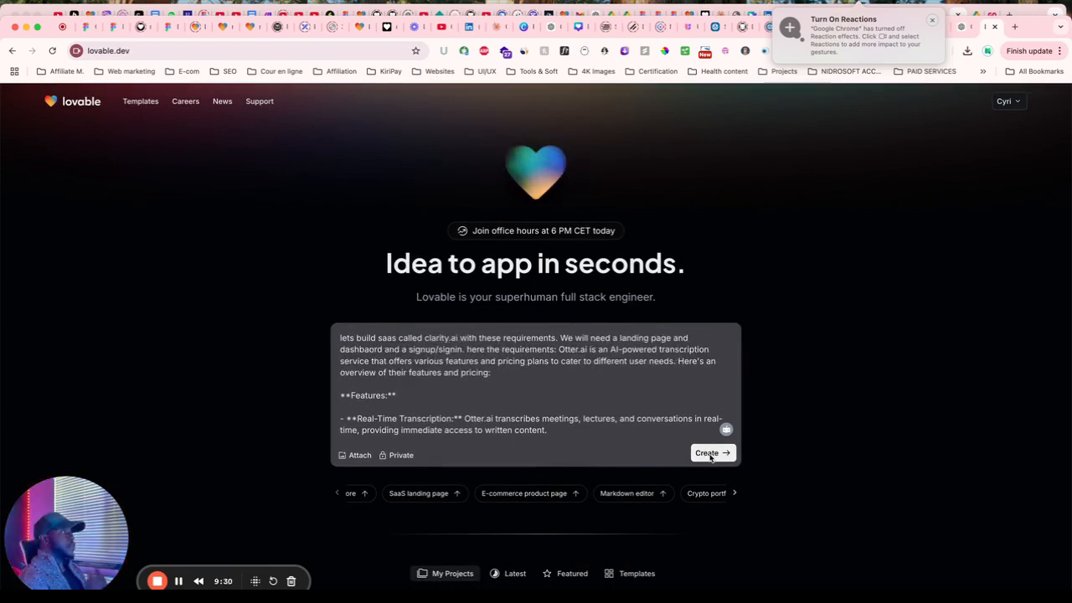
Submit the prompt and preview Clarity.ai V1's 'Transform Speech into Clarity' landing page.
click(708, 456)
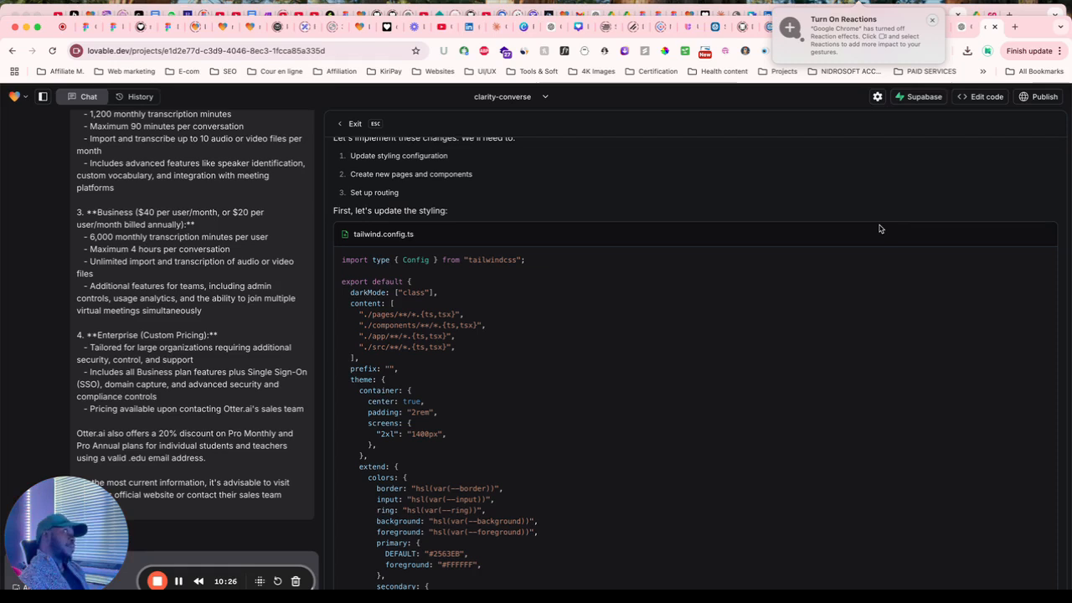
click(350, 123)
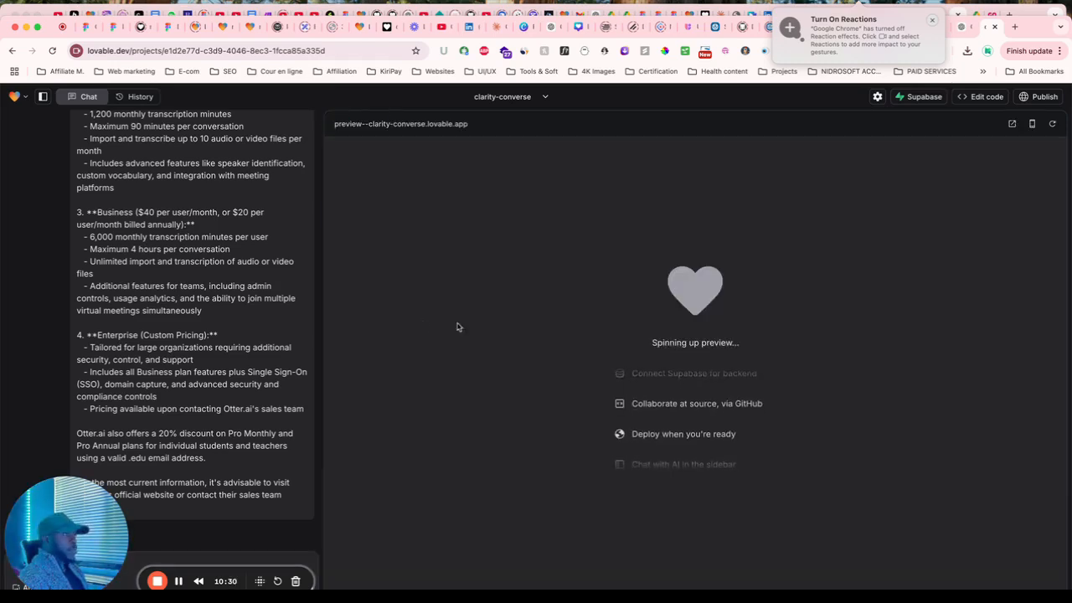
scroll(237, 321, down, 5)
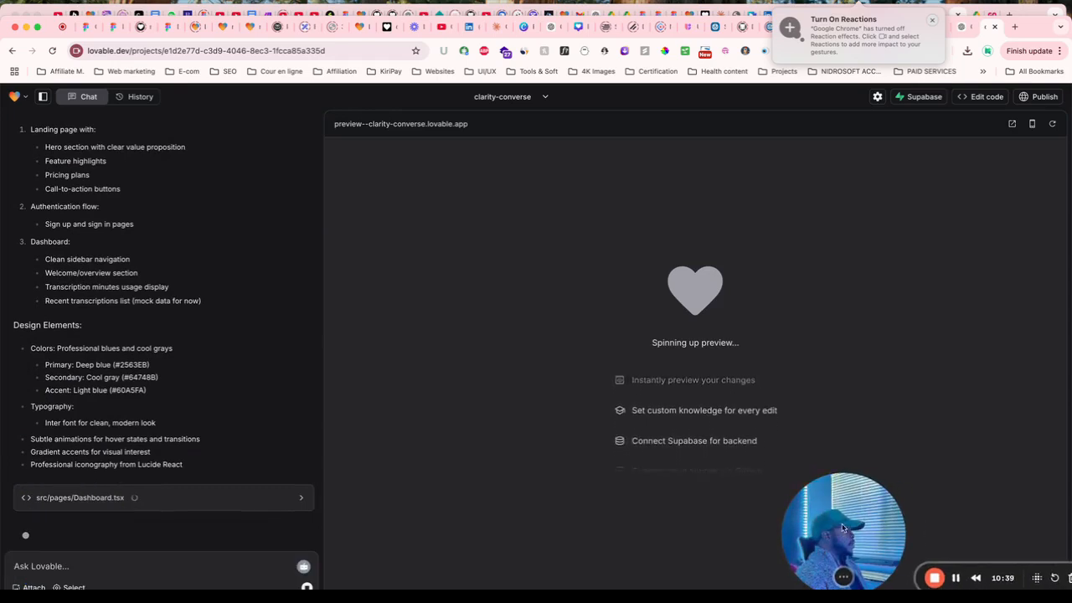
drag(861, 494, 796, 490)
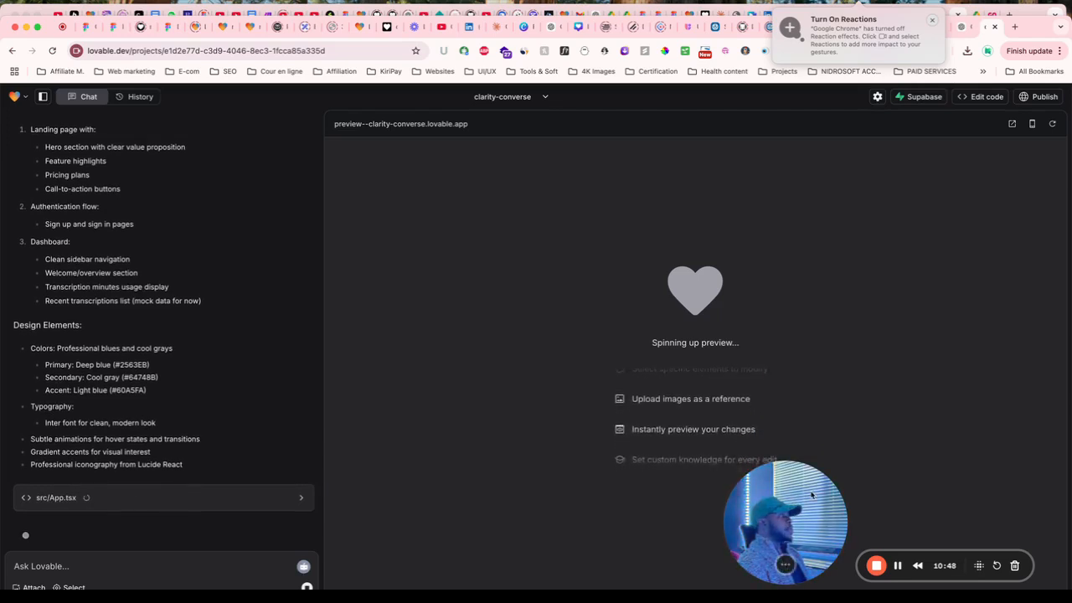
drag(784, 554, 85, 123)
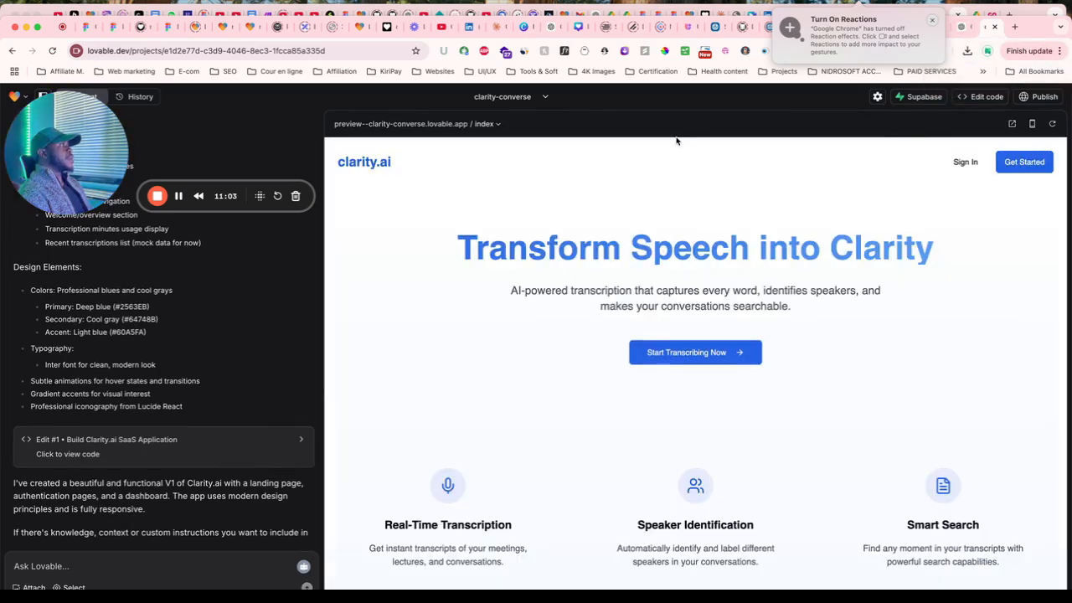
scroll(737, 386, down, 5)
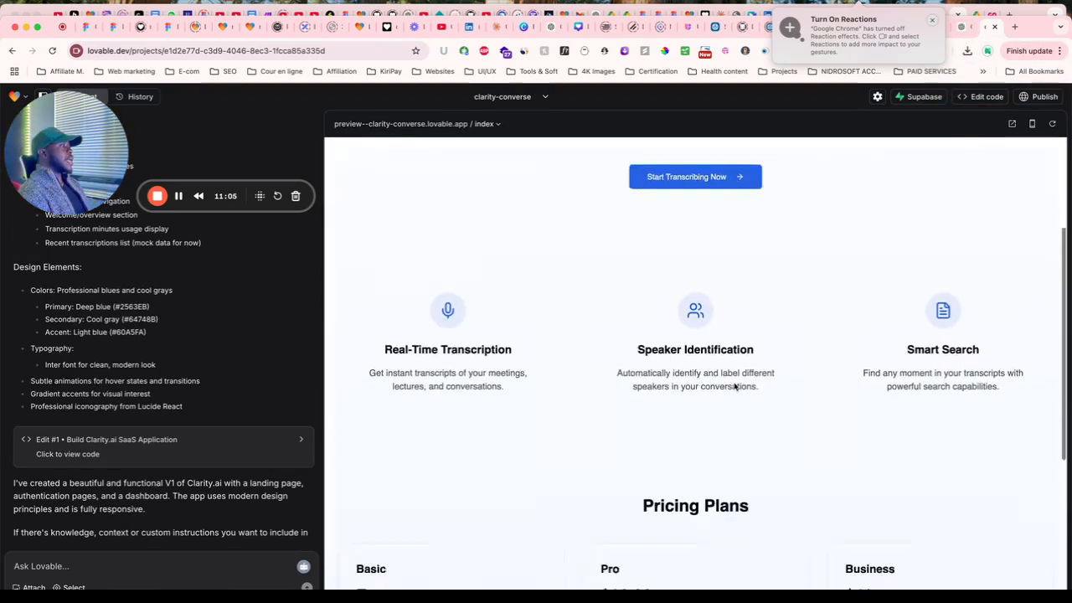
scroll(735, 386, up, 6)
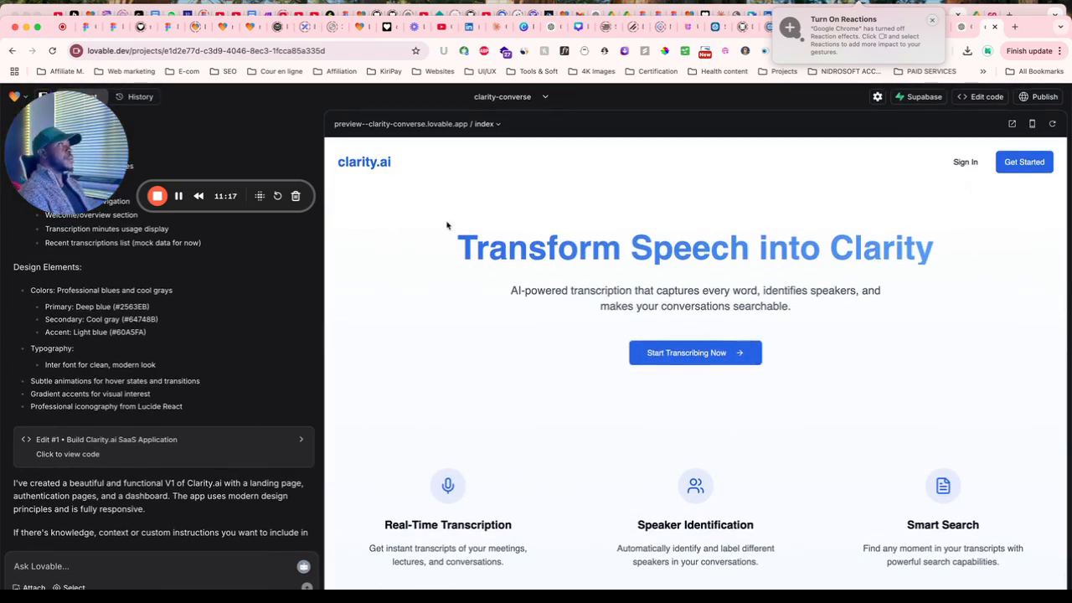
click(489, 124)
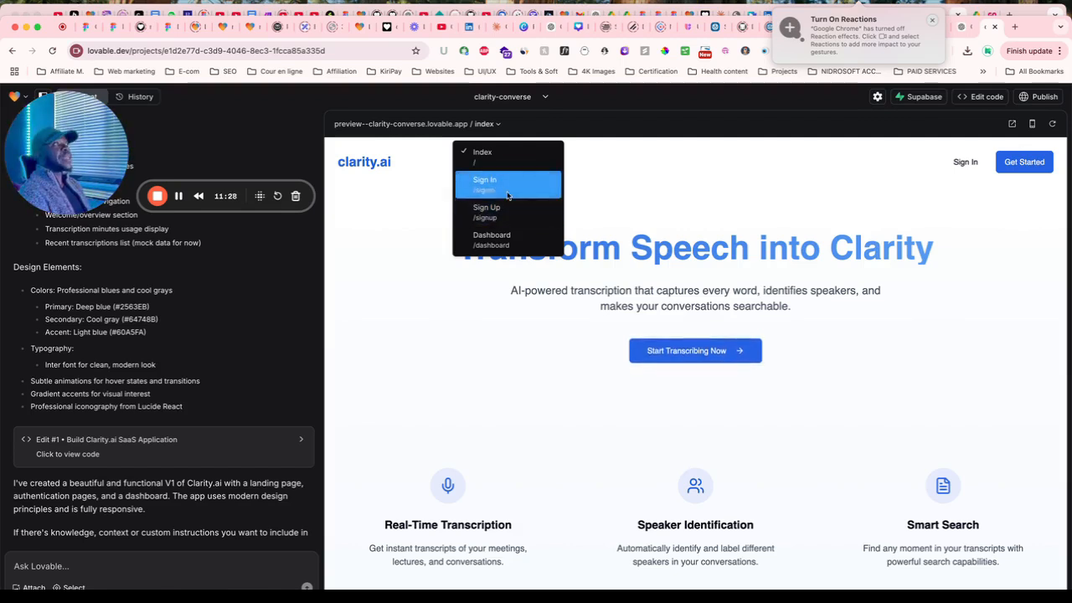
click(57, 570)
click(488, 124)
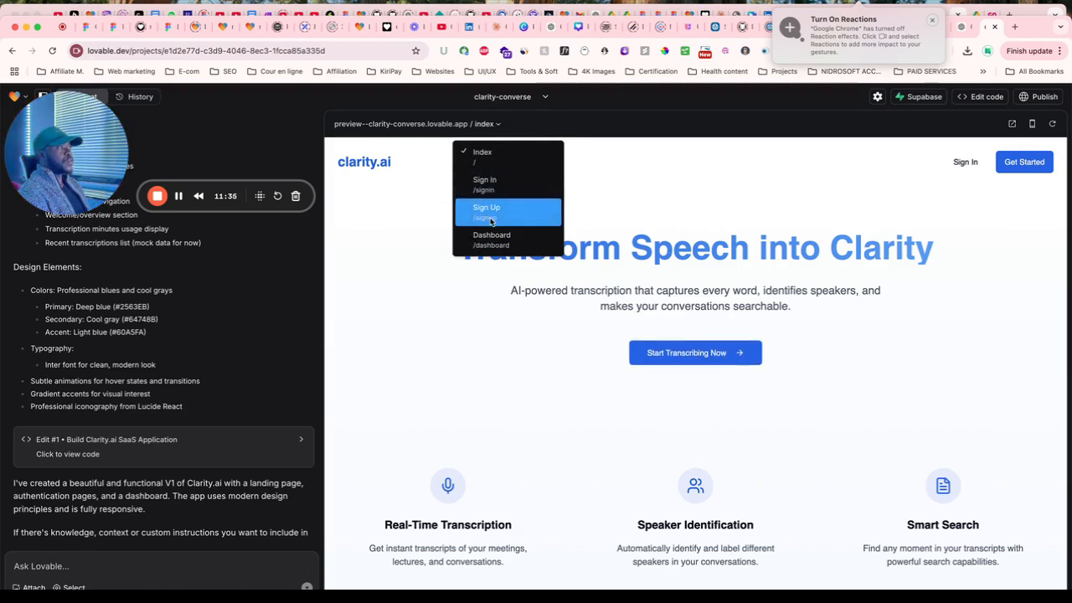
click(52, 568)
click(52, 568)
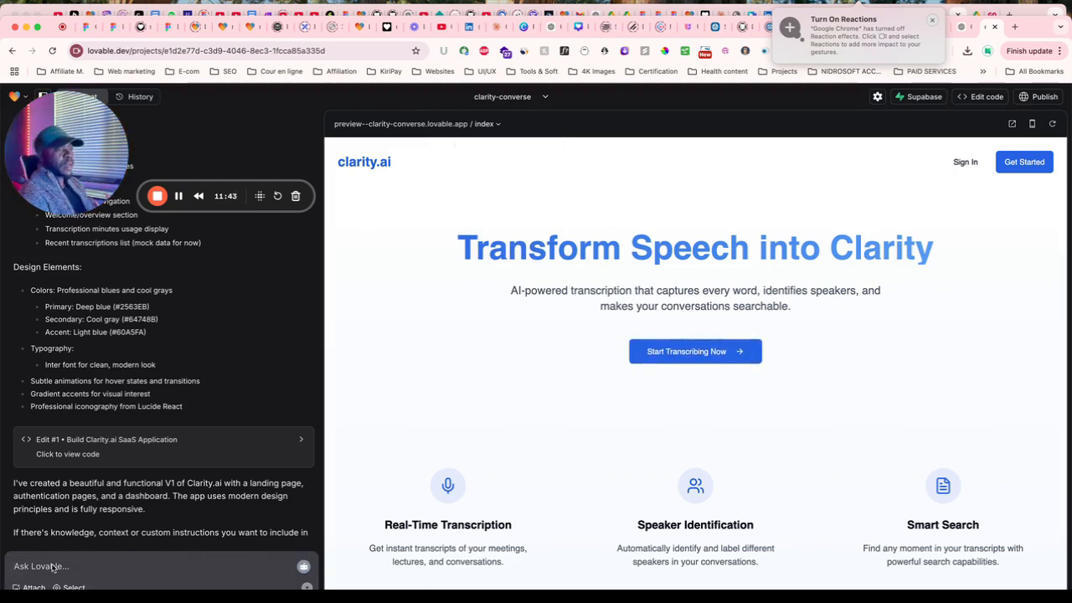
Draft a request to blend sign-in/sign-up into one toggleable page, then open a blank tab.
text(Can y)
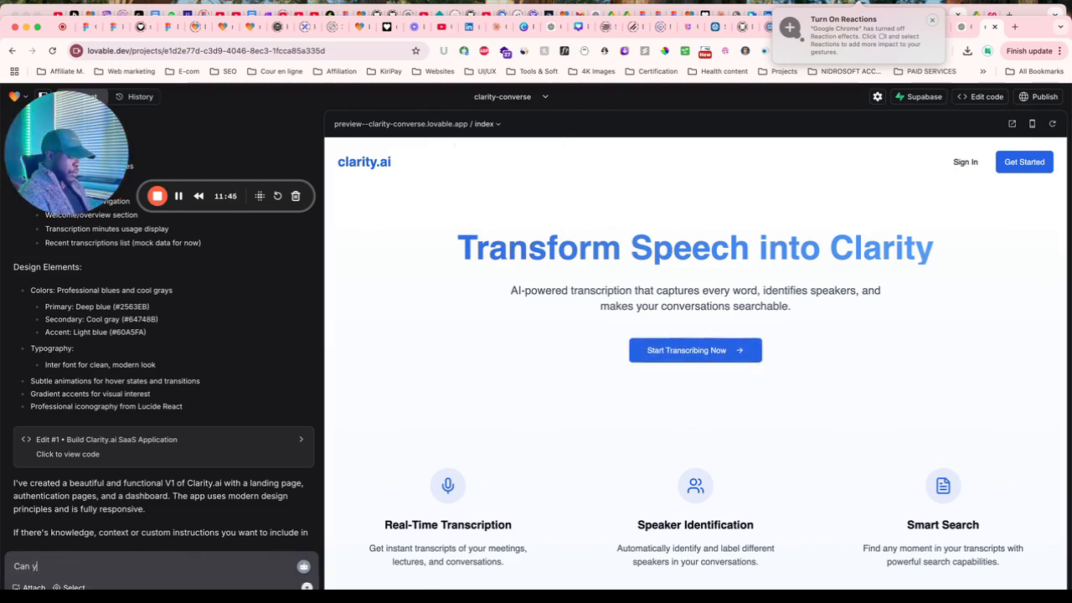
text(ou b)
text(len the signin/signup)
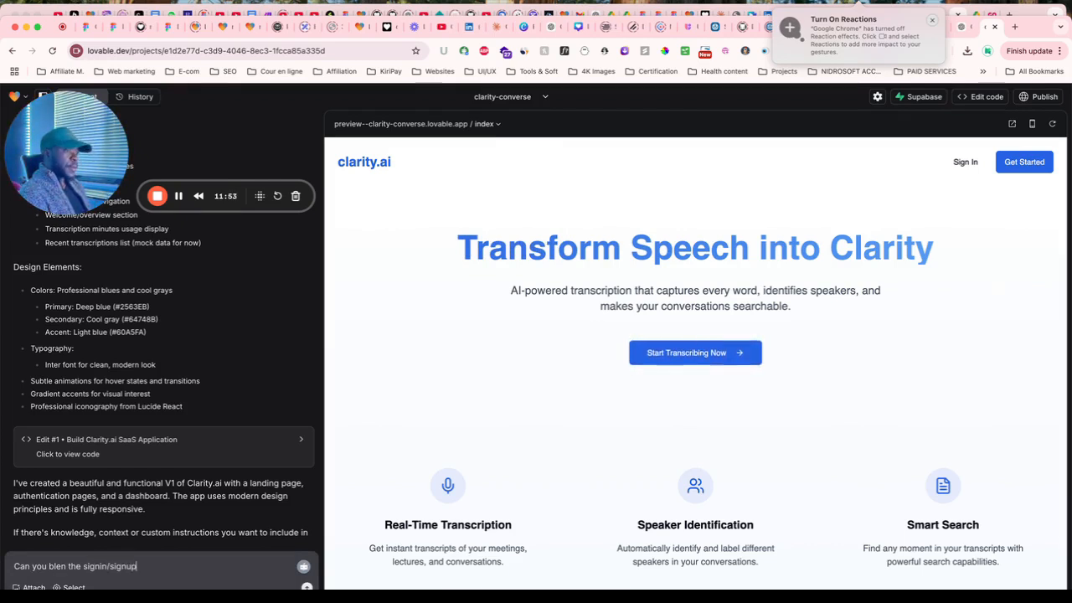
text( in one single page and give it a to)
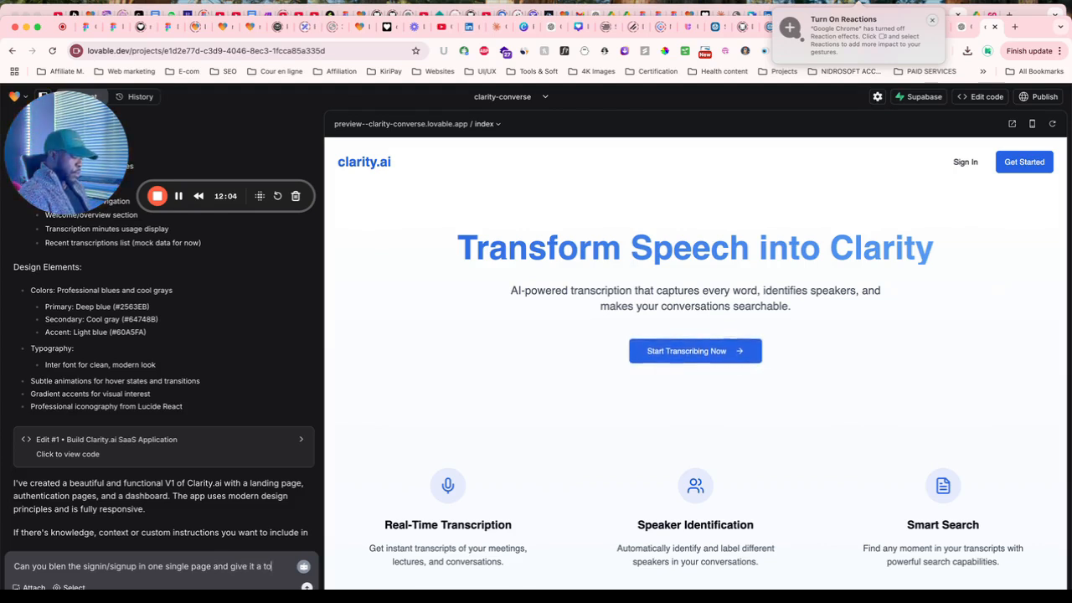
text(ggle so)
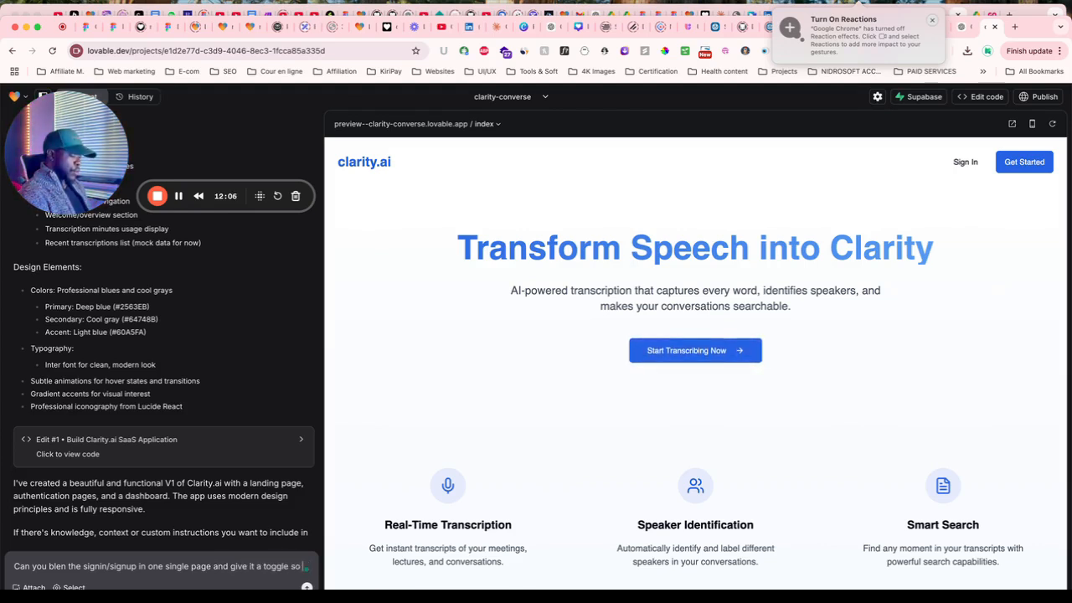
text( user can)
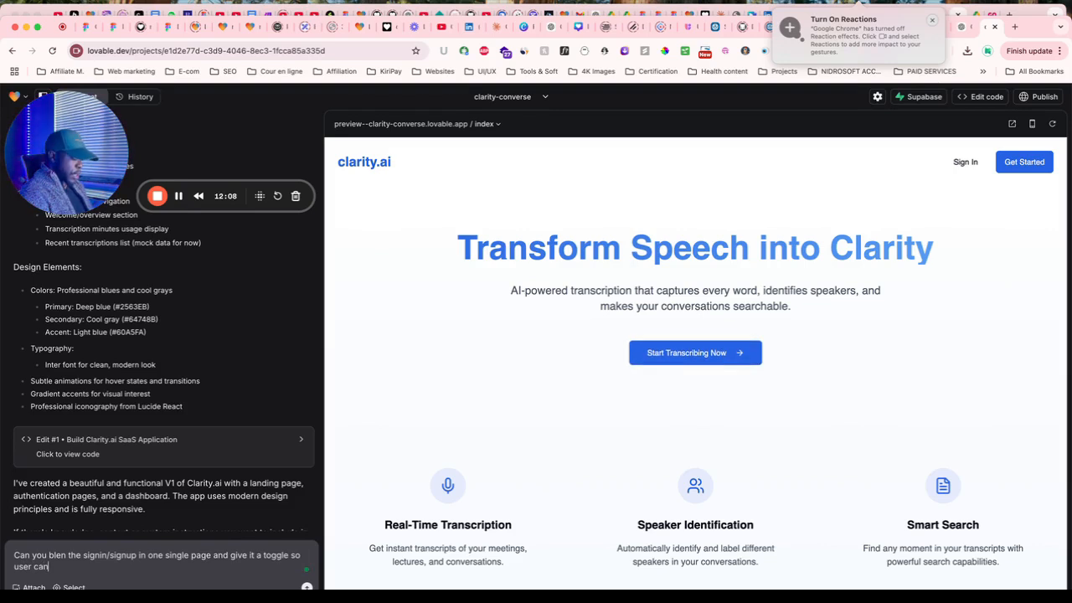
text( tol)
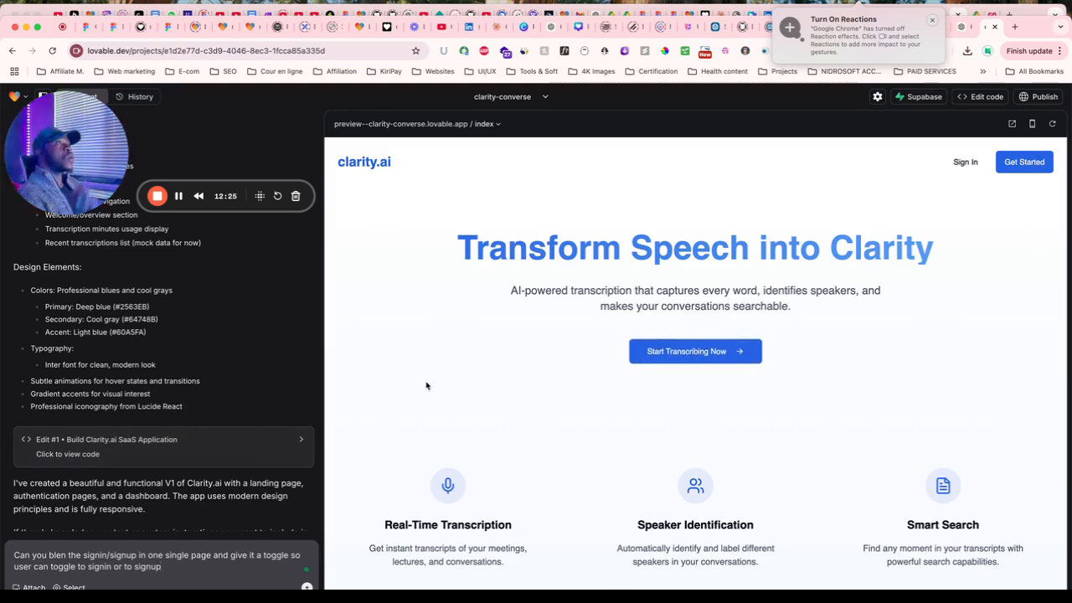
click(1015, 28)
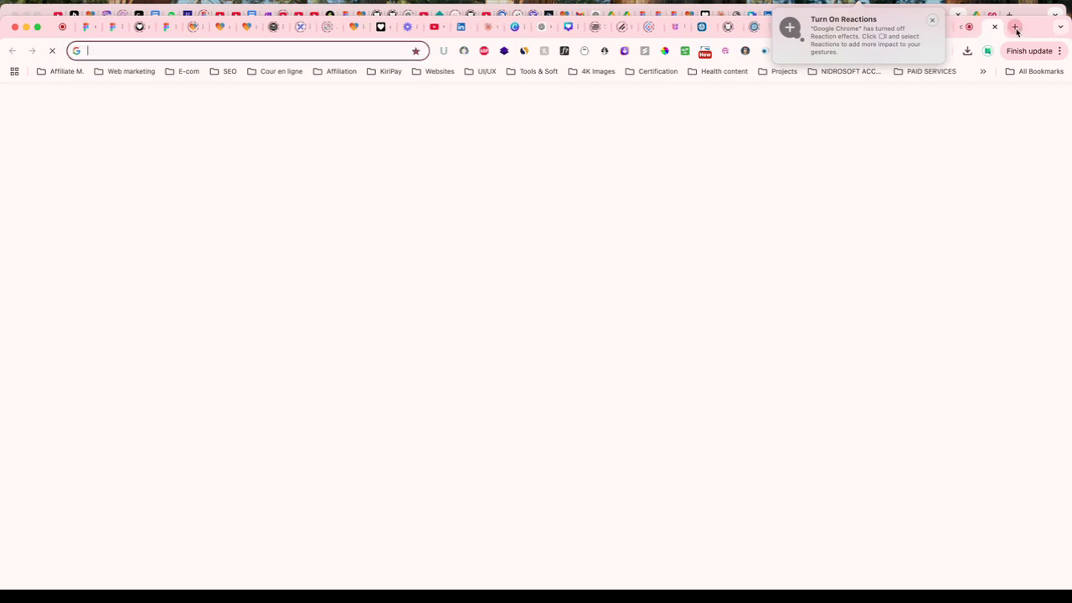
Load hutech.me and toggle its form between Sign Up and Sign In as a reference.
text(hu)
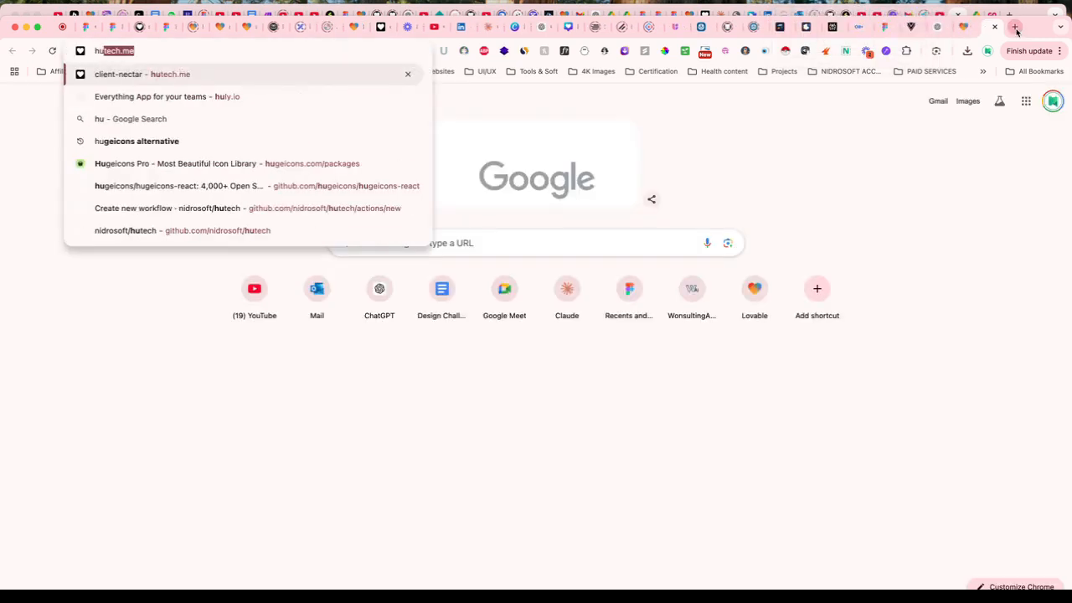
key(Return)
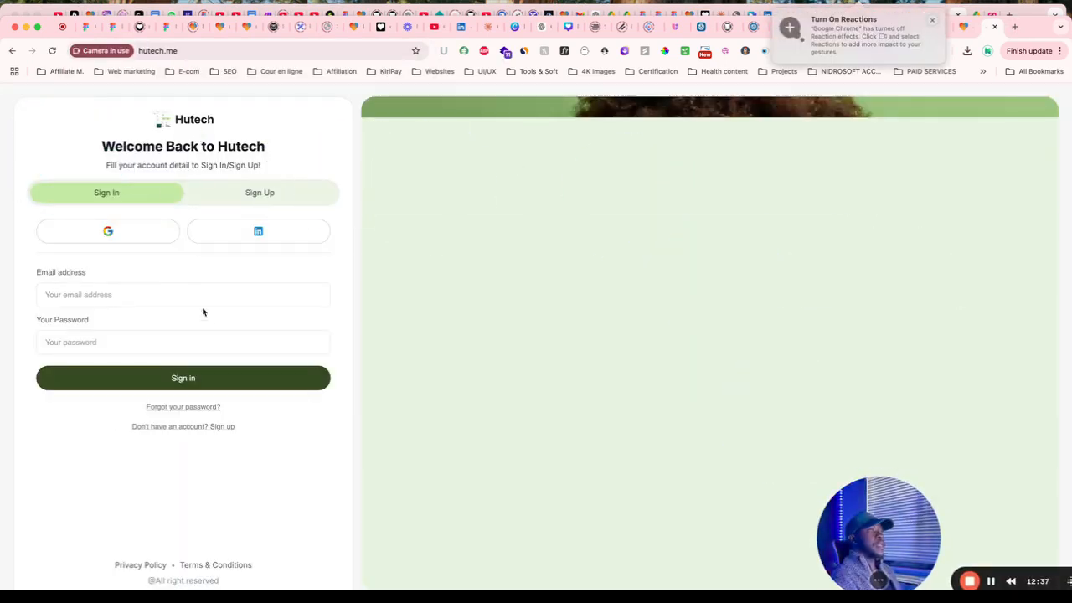
click(266, 201)
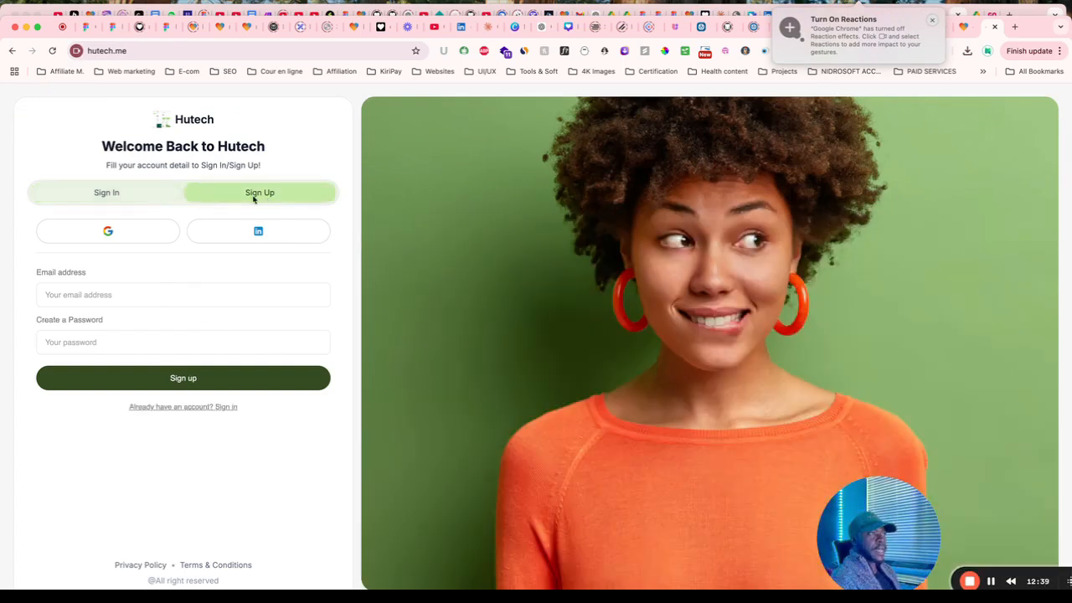
click(106, 196)
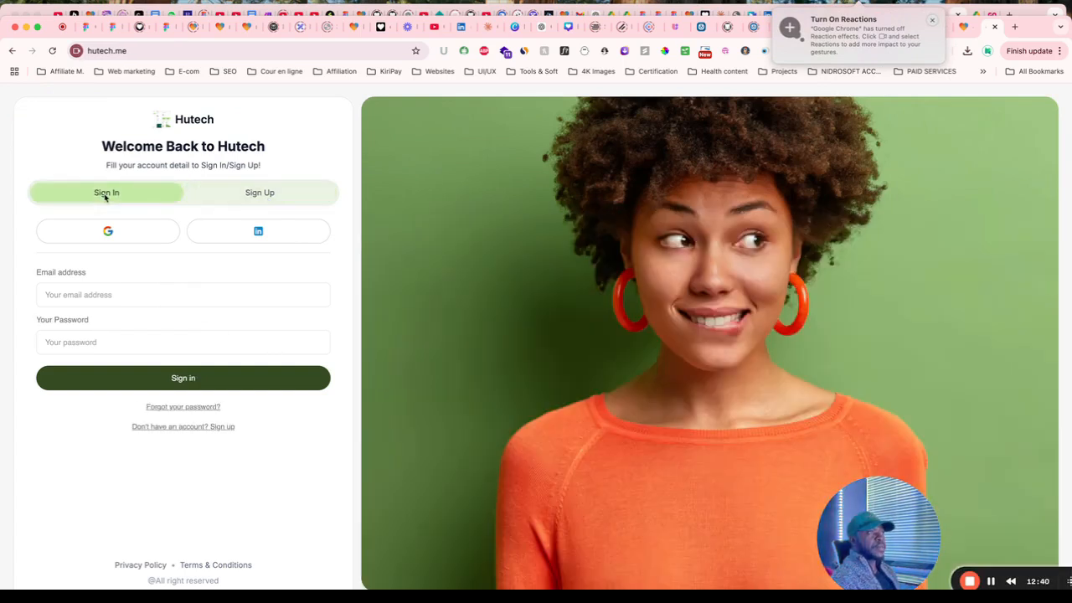
click(260, 196)
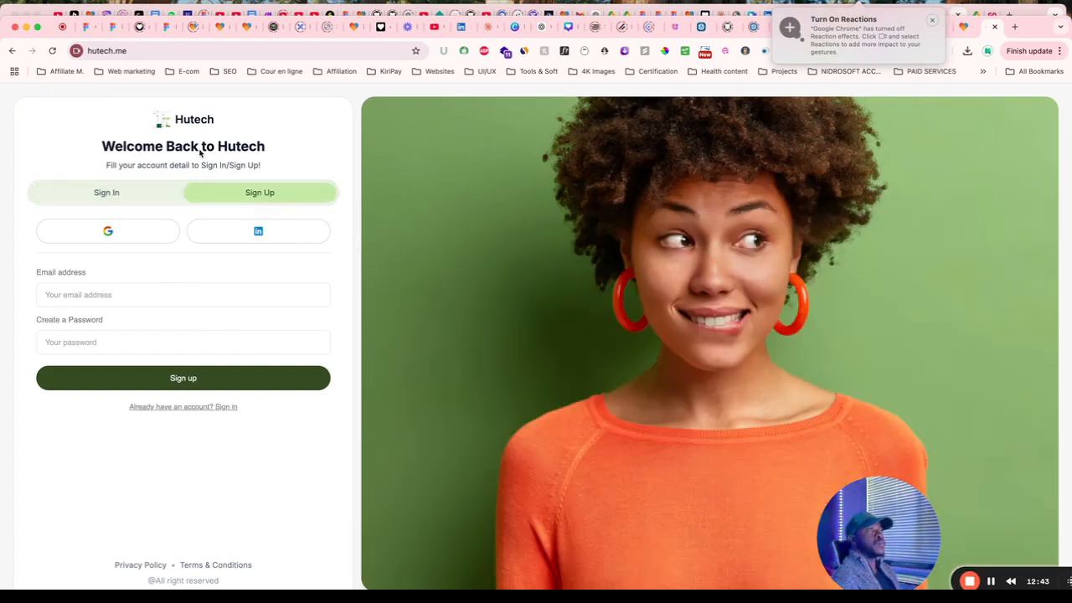
Send the sign-in/sign-up merge request to Lovable and preview the Dashboard route.
click(996, 28)
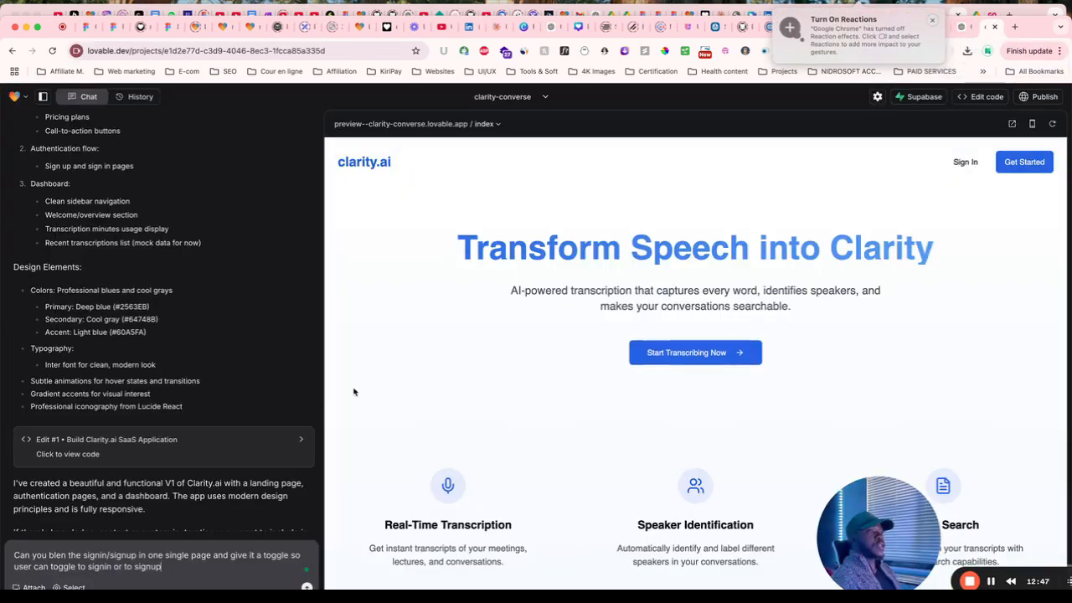
key(Return)
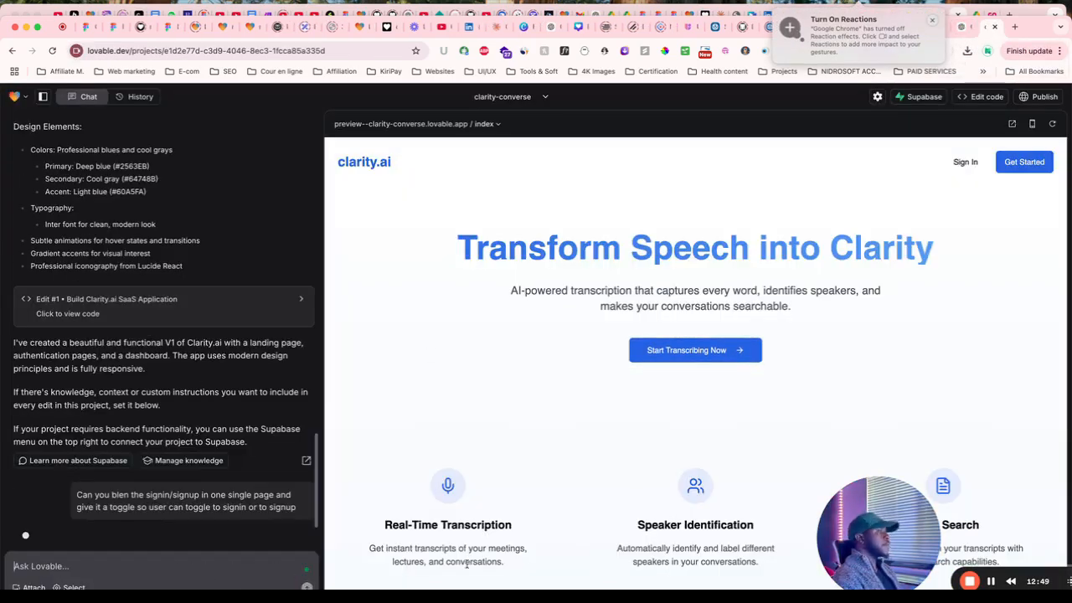
drag(877, 496, 731, 450)
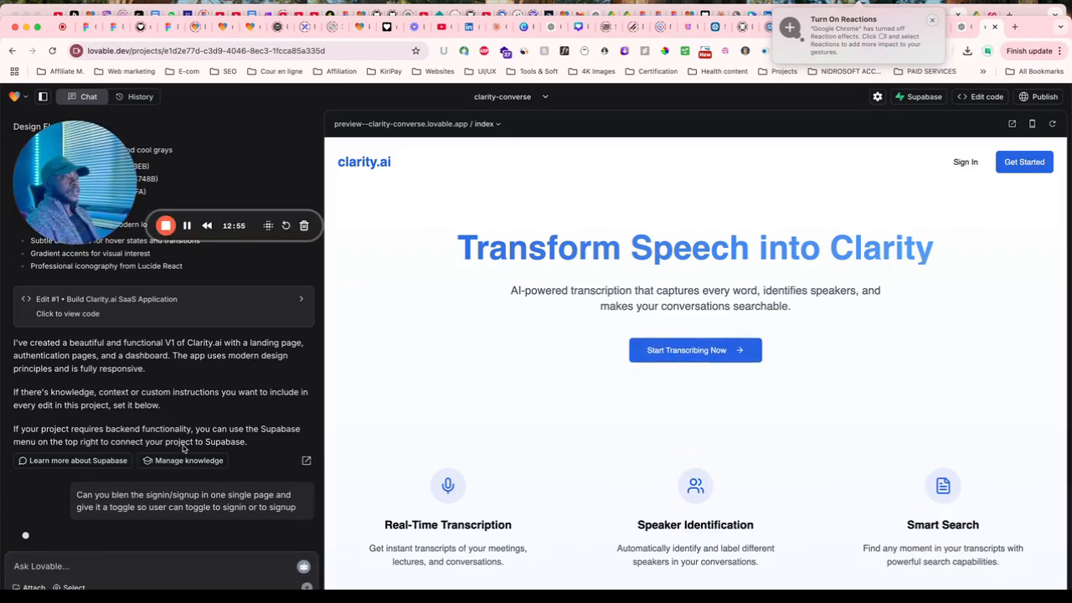
click(487, 123)
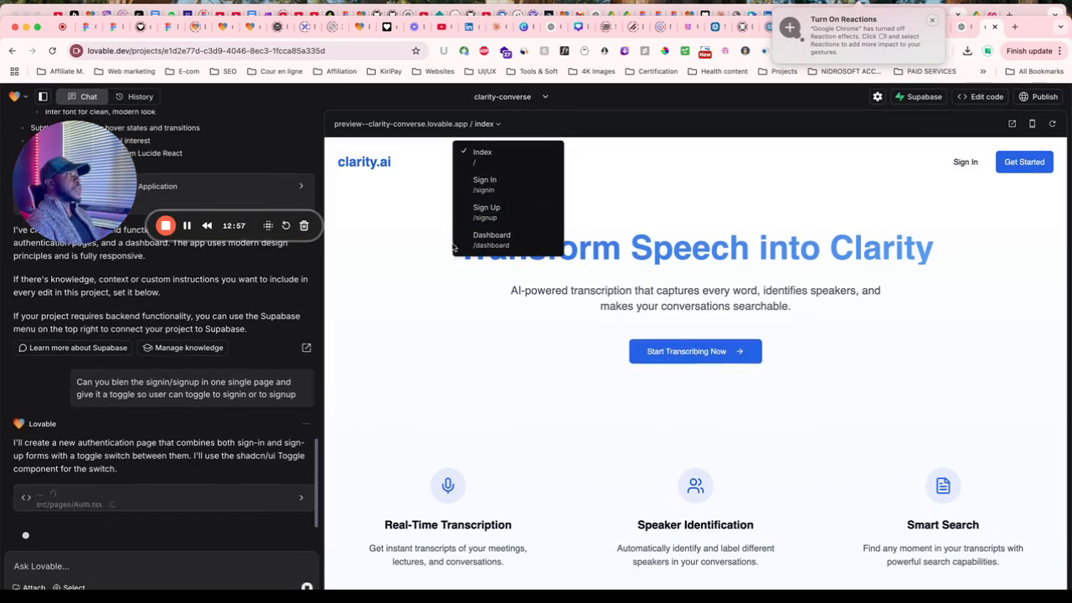
click(499, 251)
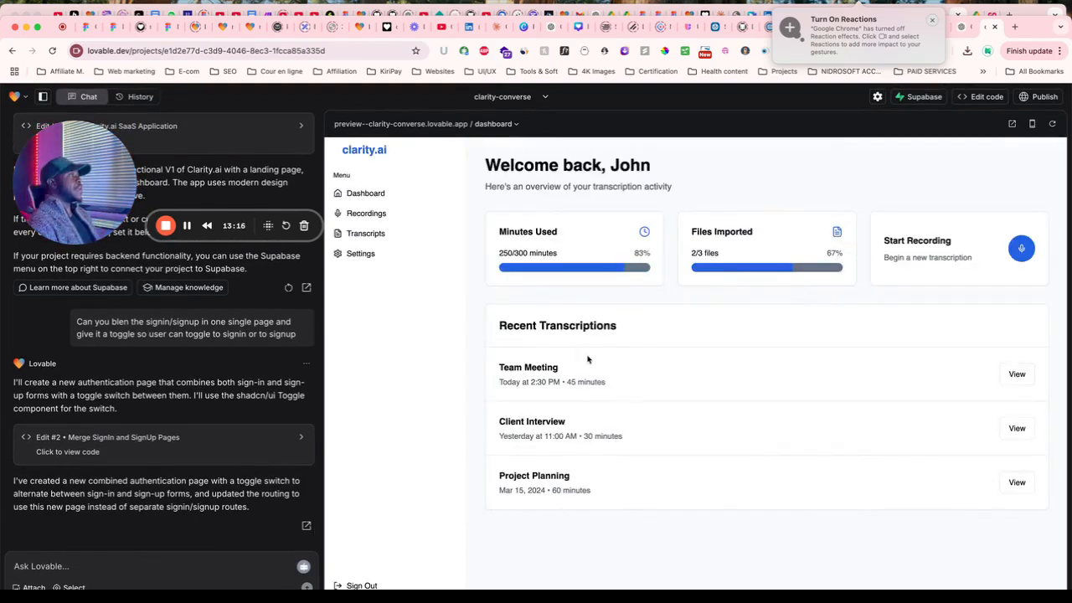
Preview Recordings, Dashboard and the Auth page, toggling its form between Sign up and Sign in.
click(366, 212)
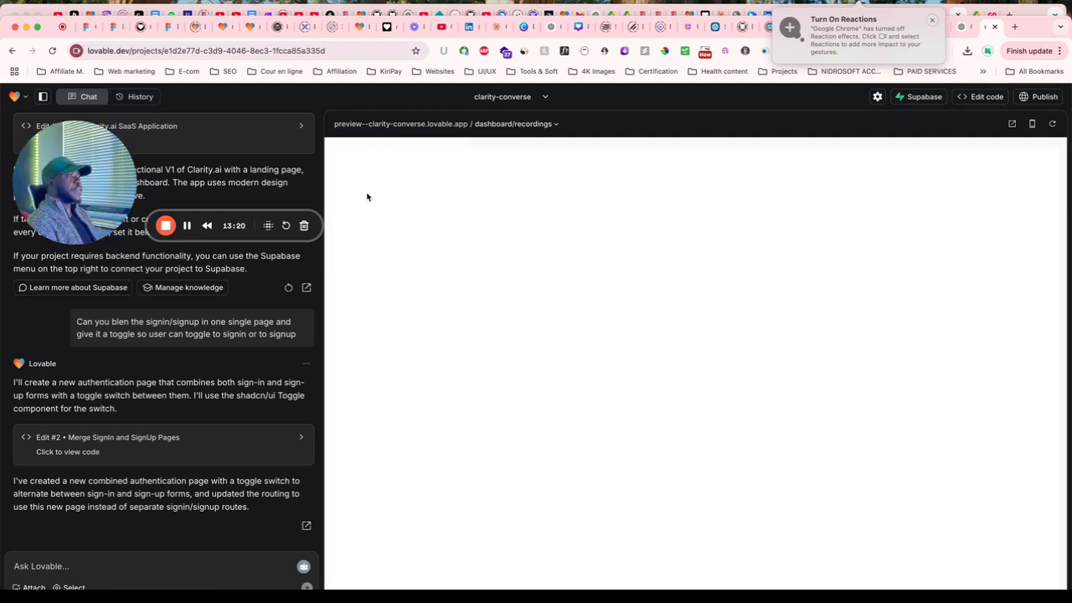
click(530, 125)
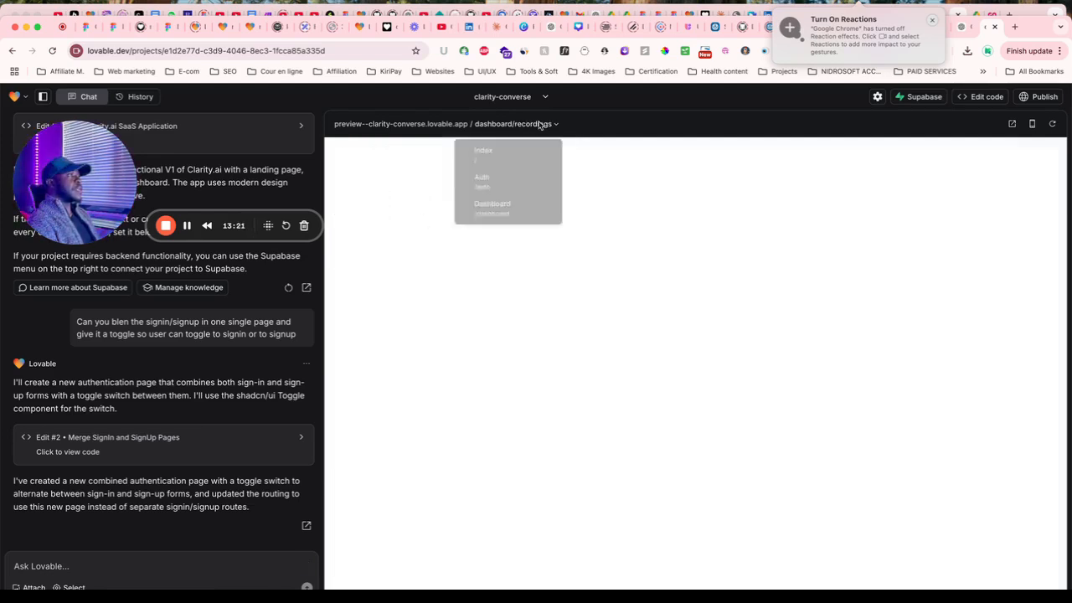
click(496, 218)
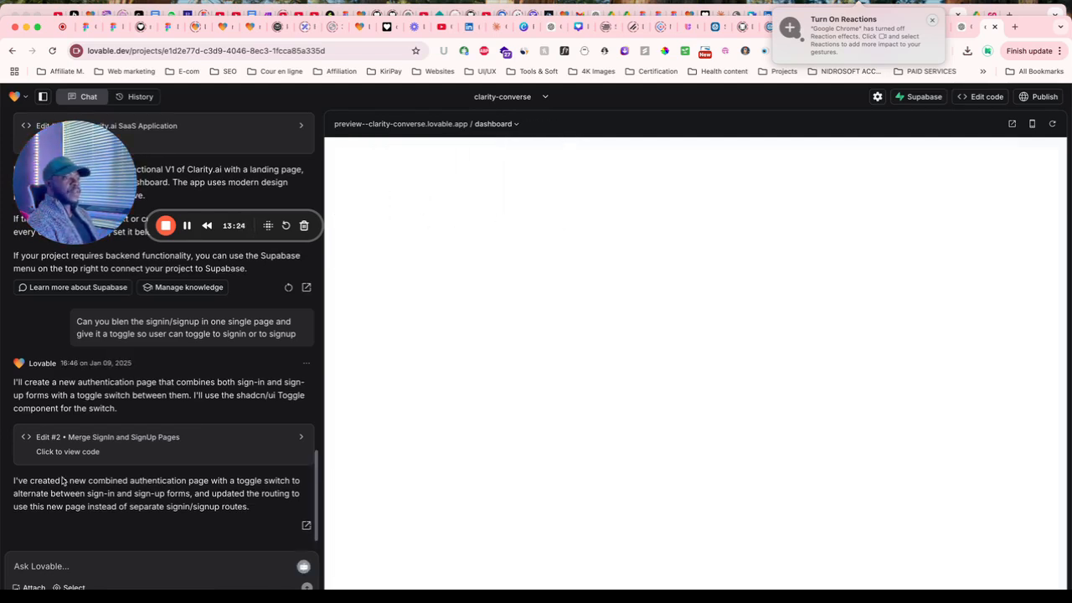
click(522, 125)
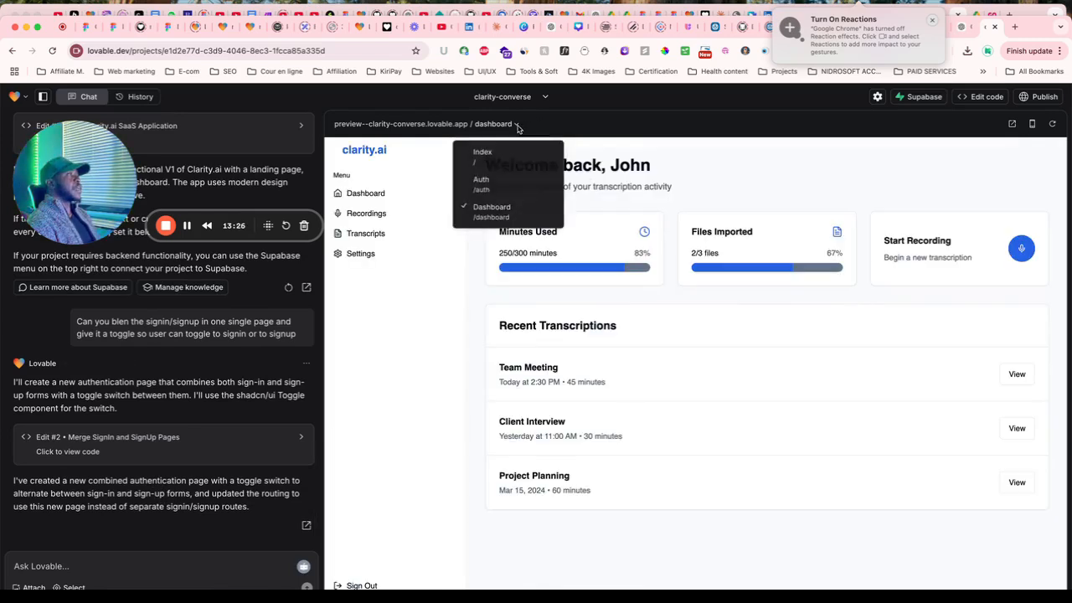
click(502, 185)
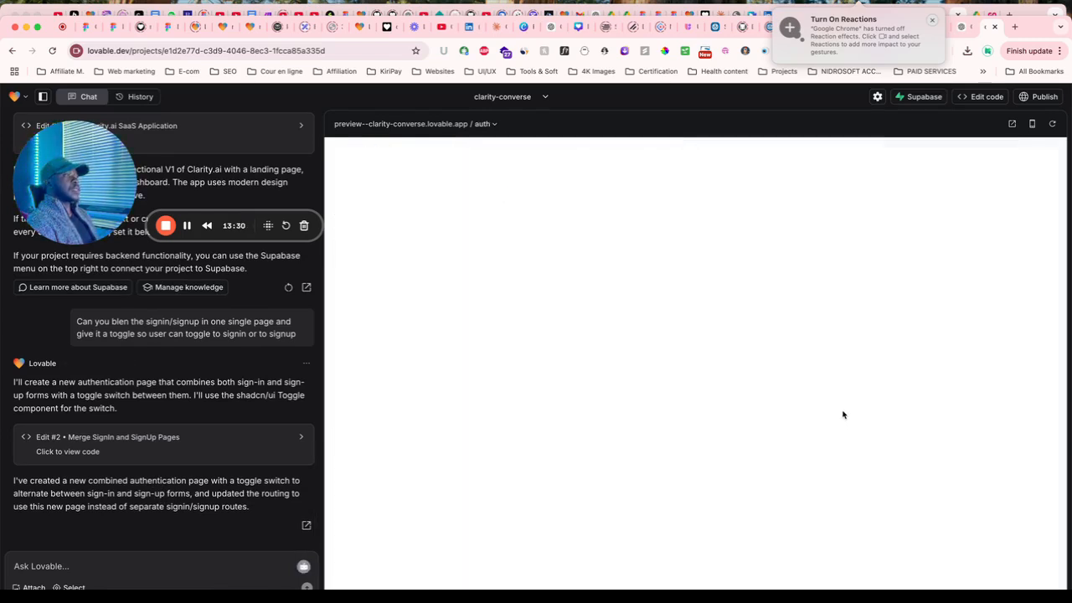
click(738, 501)
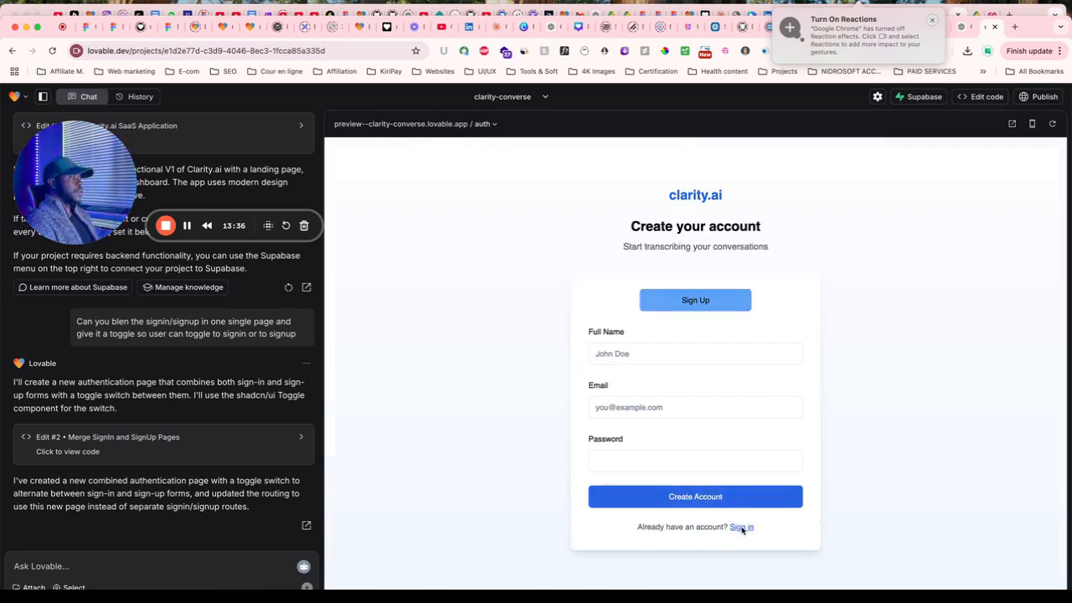
click(742, 528)
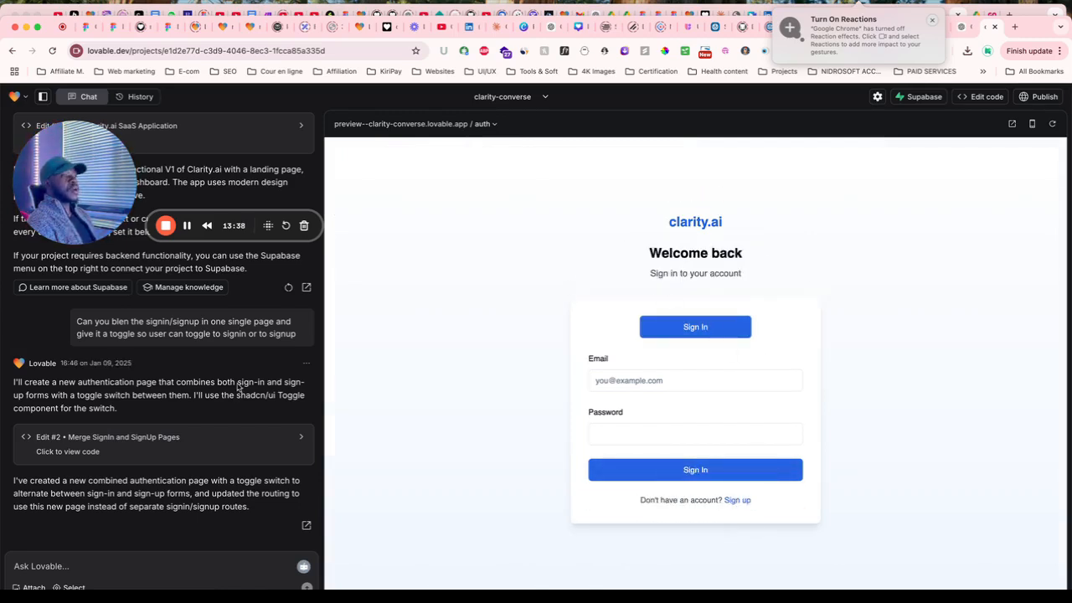
Return the preview to the Clarity.ai landing page at the Index route.
click(486, 125)
click(490, 186)
click(486, 126)
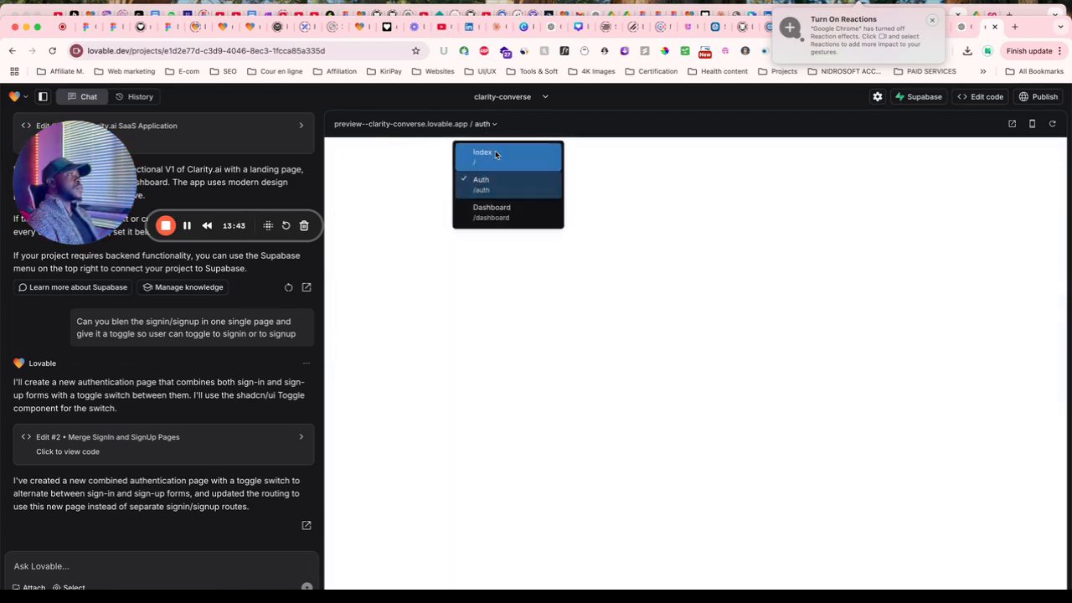
click(495, 153)
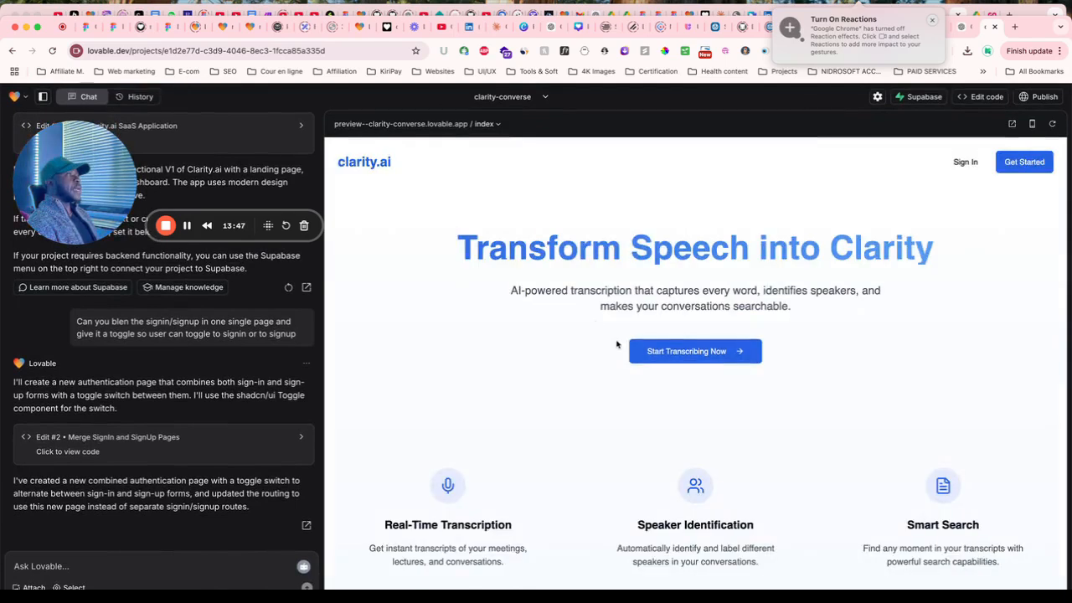
scroll(704, 356, down, 10)
scroll(729, 360, up, 10)
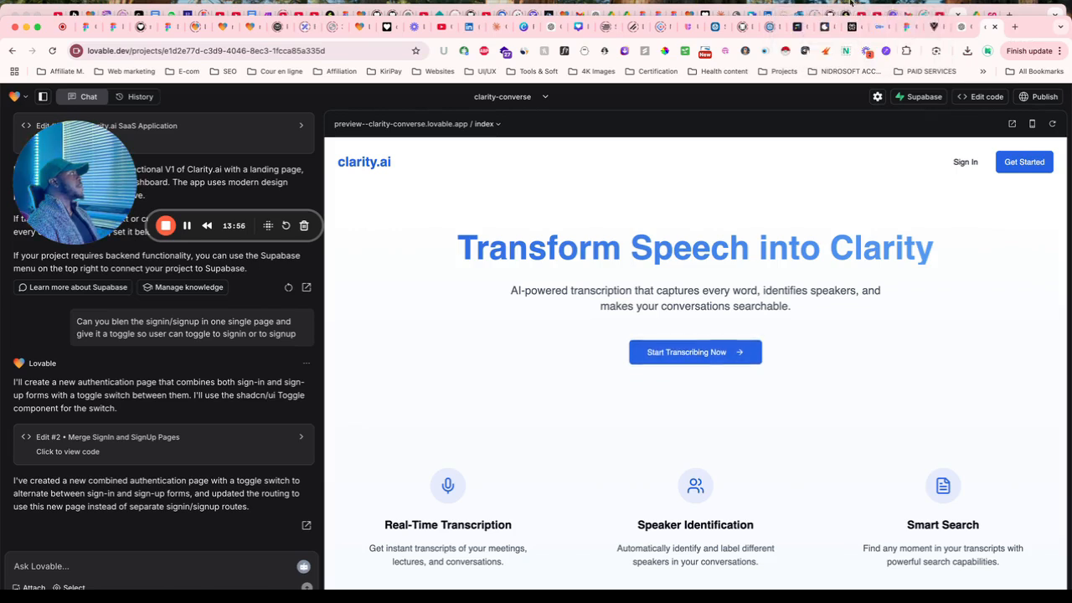
Switch to the Clarity template in Figma and open its Design page.
click(909, 29)
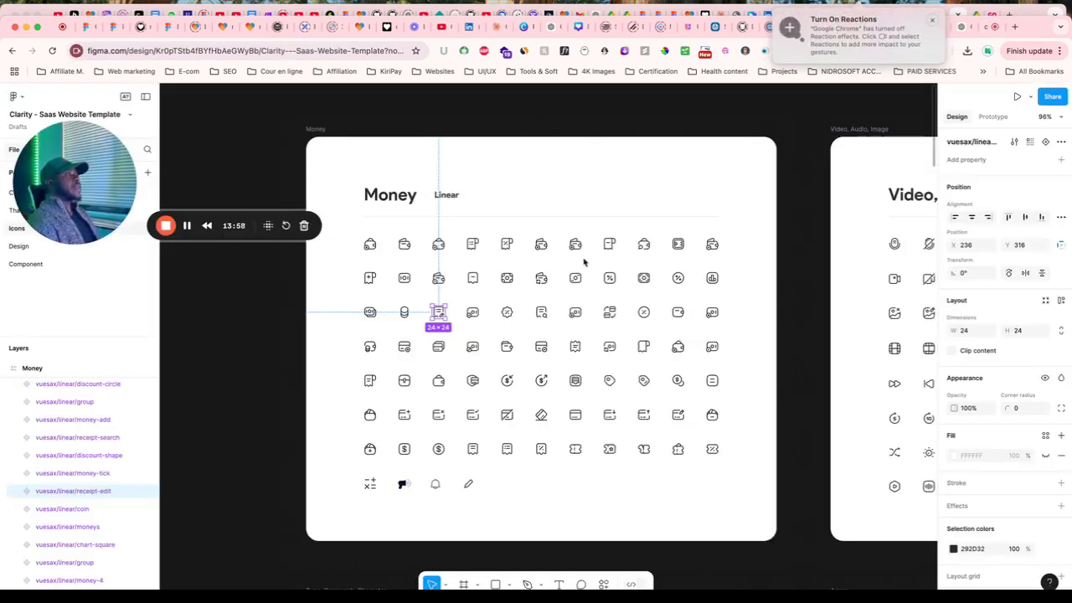
scroll(547, 277, down, 10)
scroll(521, 341, down, 5)
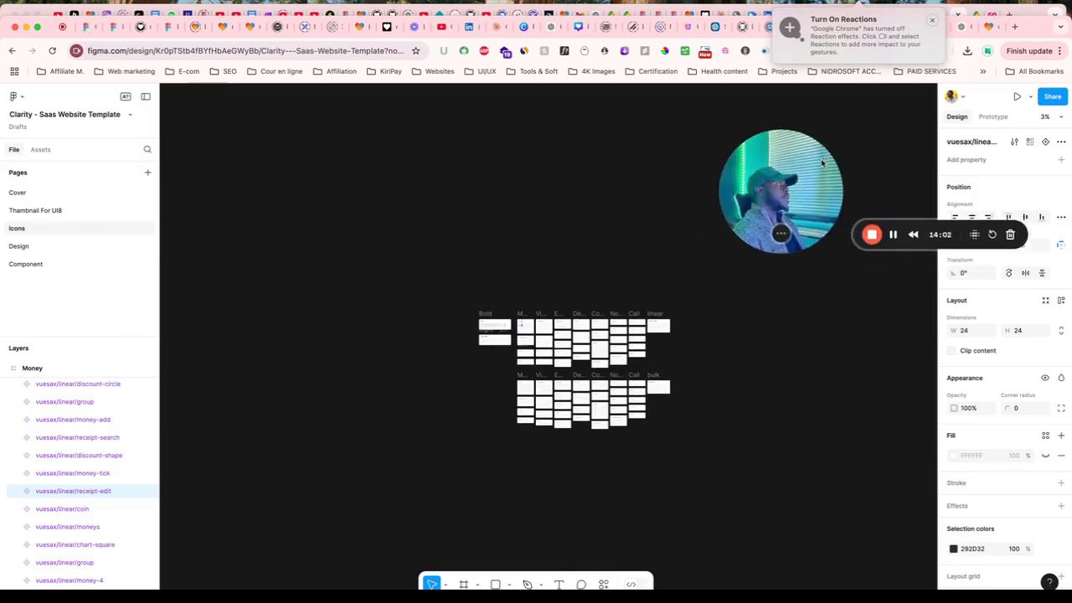
click(34, 247)
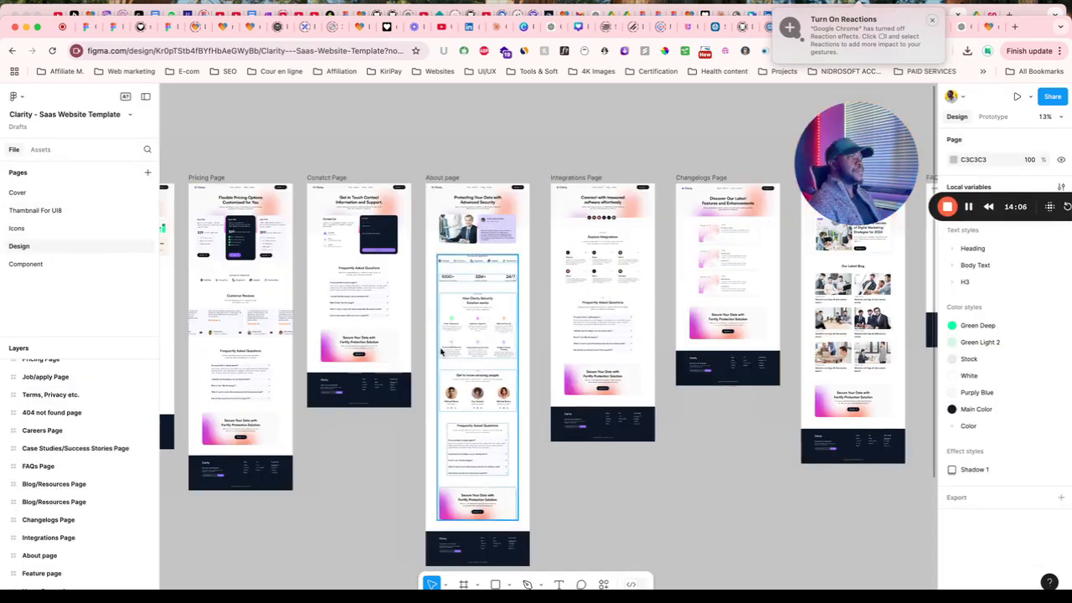
Zoom in on Home Page_v1's hero and dashboard sections.
scroll(435, 355, left, 6)
scroll(502, 313, up, 5)
scroll(503, 313, down, 3)
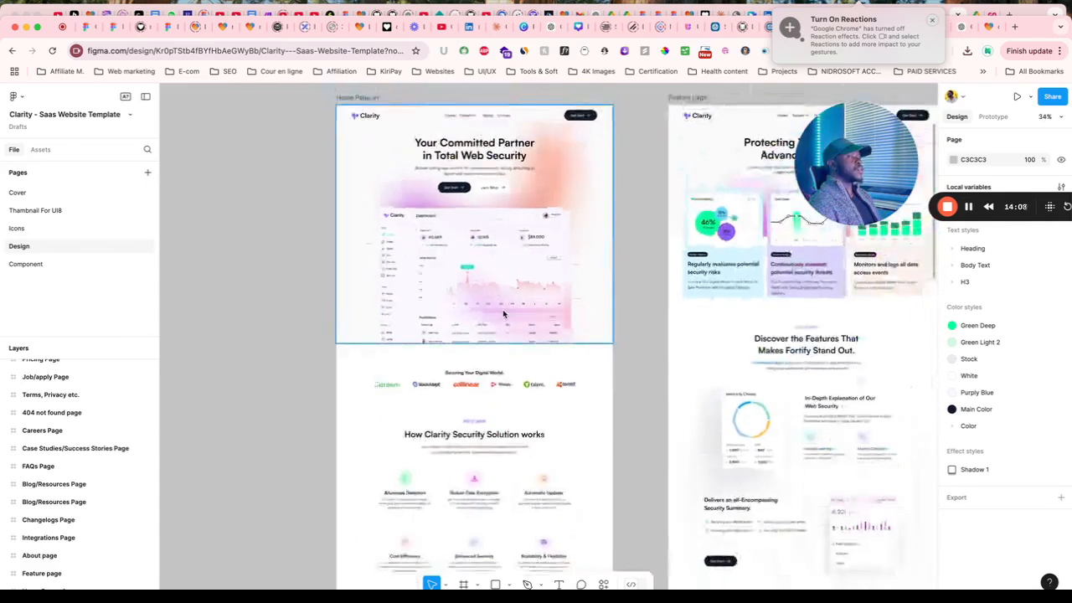
scroll(502, 313, up, 1)
scroll(417, 187, up, 4)
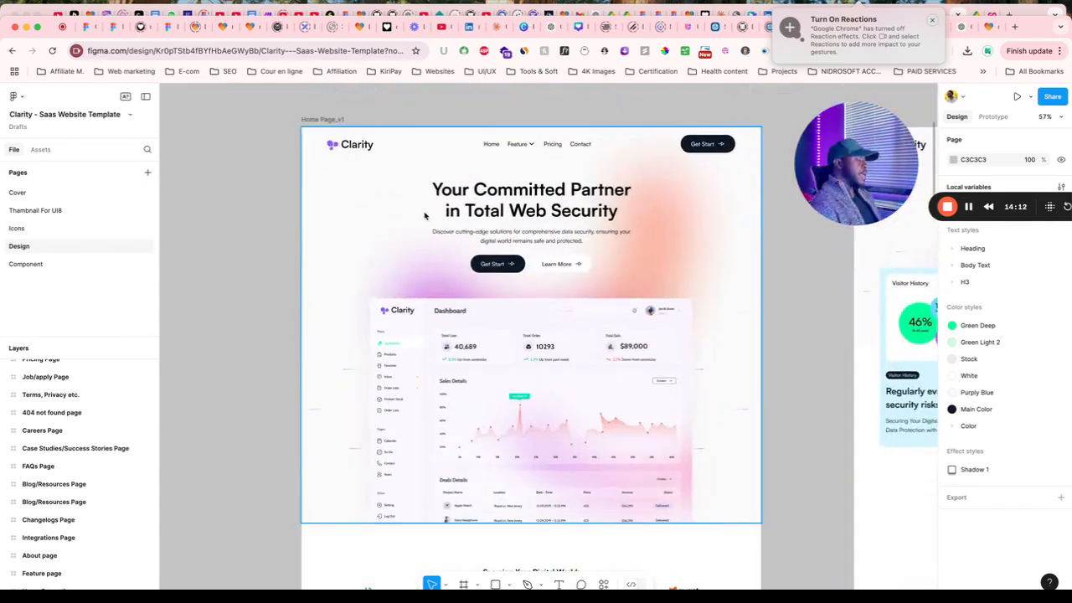
scroll(587, 250, down, 2)
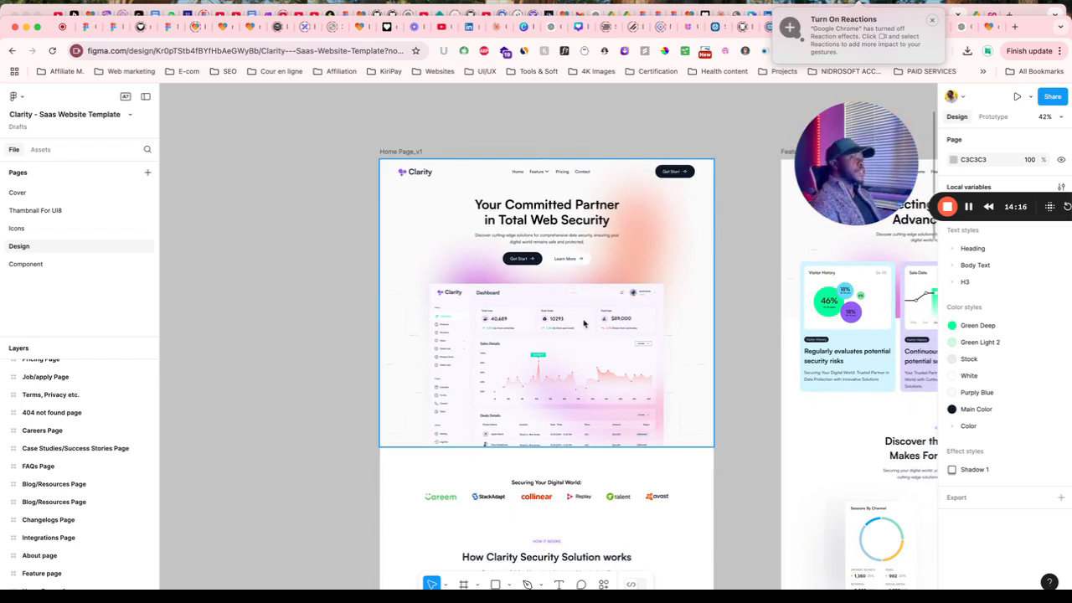
scroll(585, 328, down, 3)
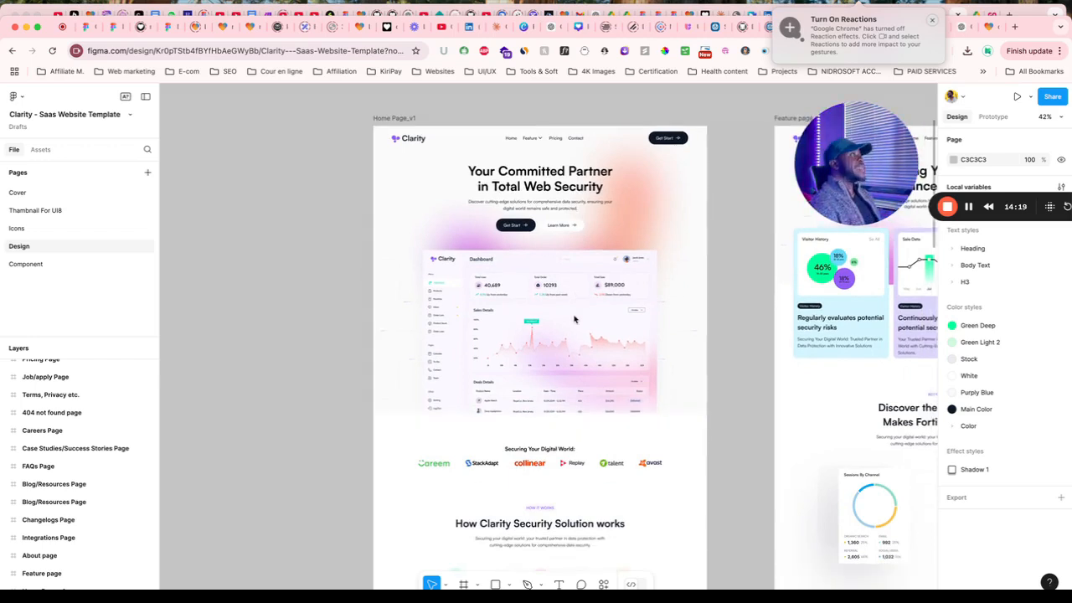
scroll(584, 326, down, 3)
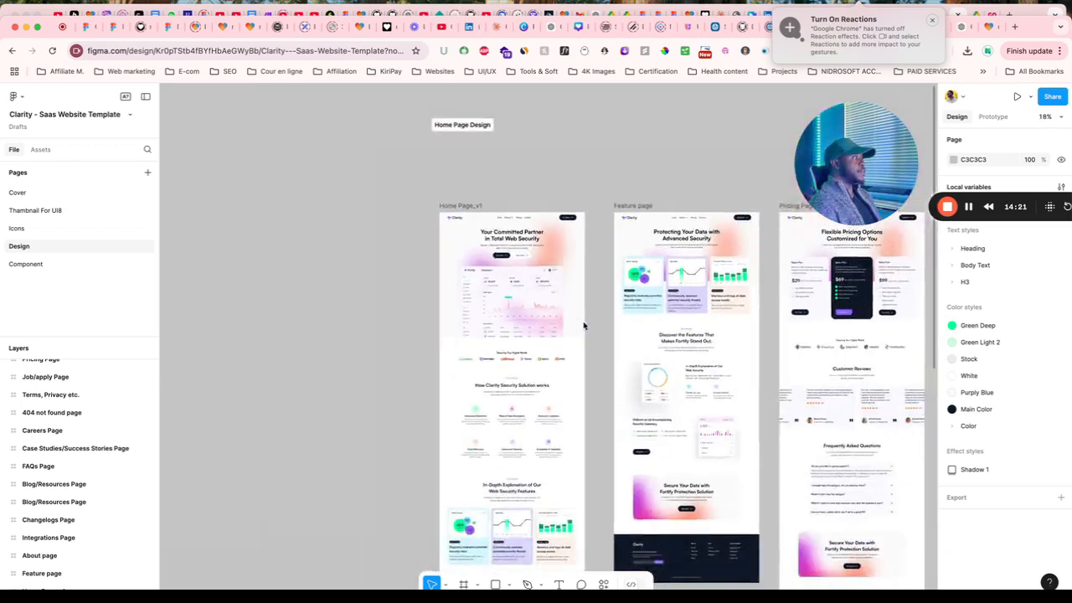
scroll(584, 326, down, 10)
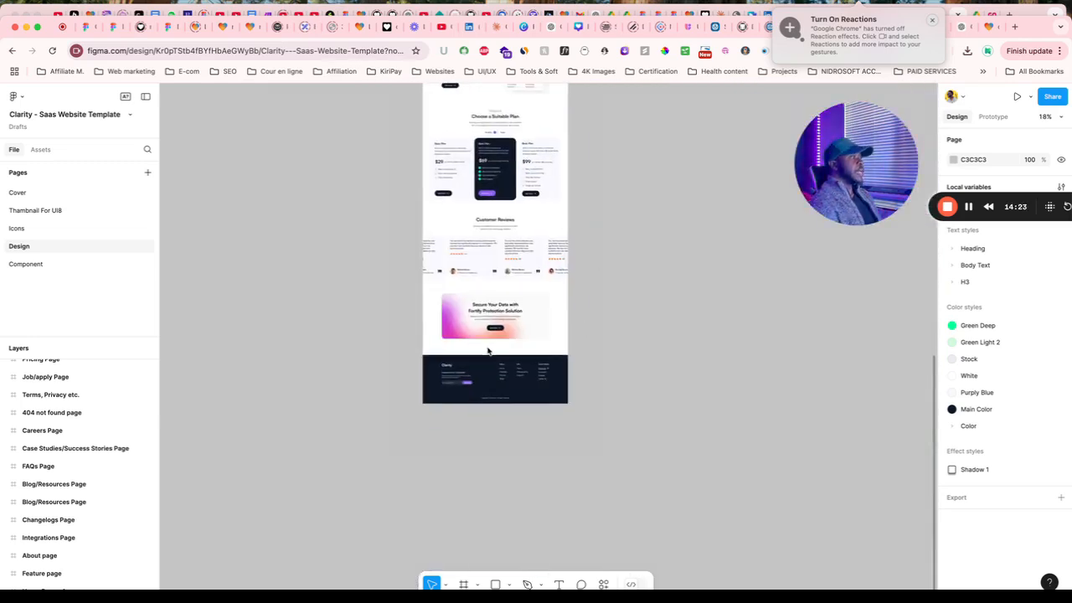
scroll(528, 345, up, 10)
scroll(495, 299, up, 10)
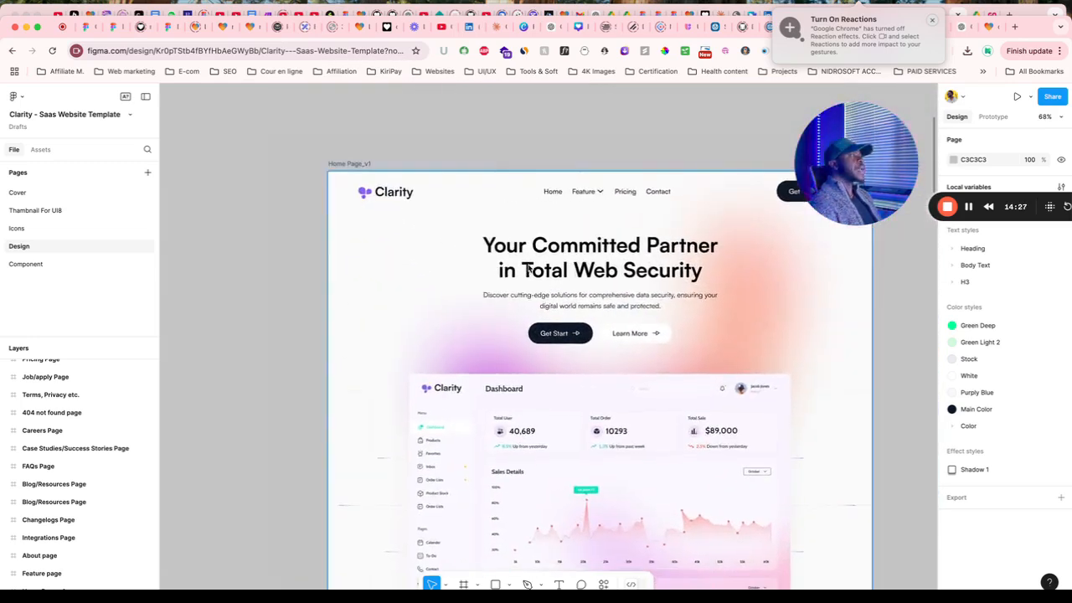
Duplicate hero Frame 39695 to the left, undoing a stray dashboard copy first.
scroll(536, 271, down, 5)
click(579, 272)
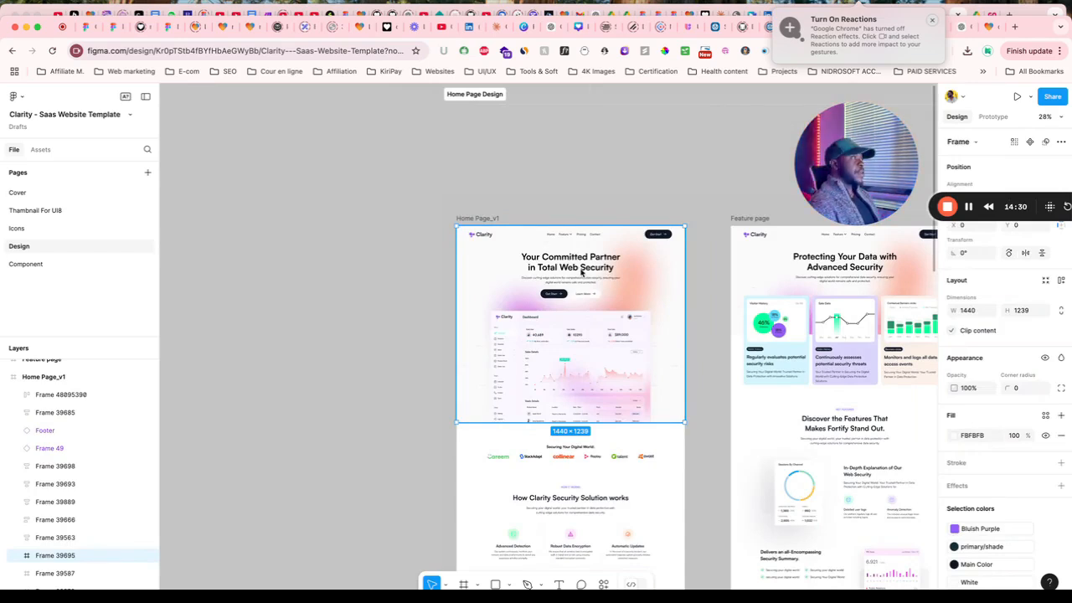
double_click(585, 367)
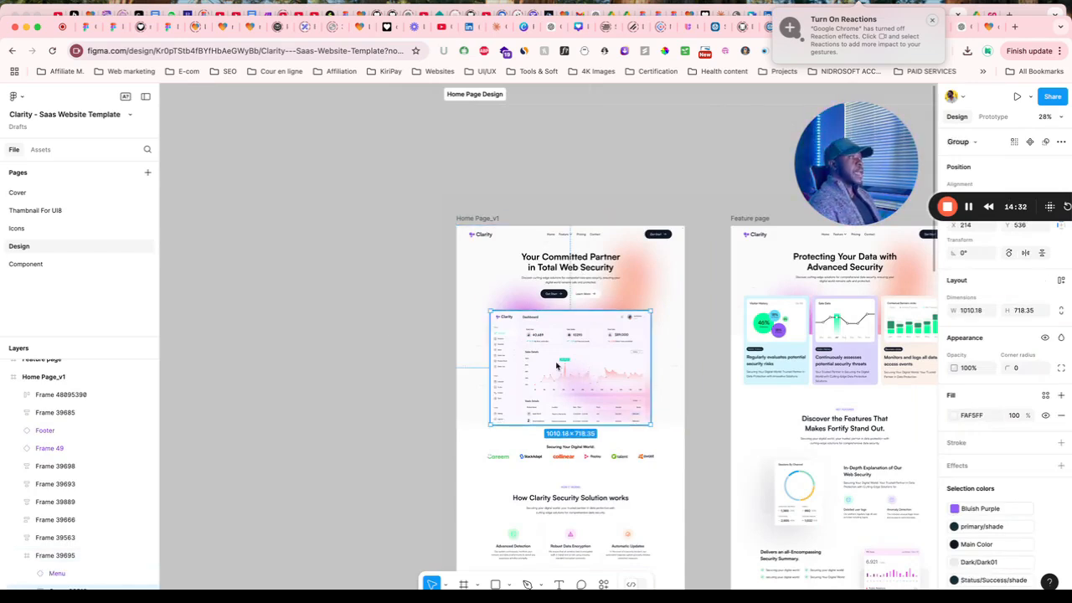
drag(590, 367, 349, 307)
key(super+z)
drag(521, 292, 233, 253)
scroll(265, 261, left, 4)
scroll(435, 323, up, 3)
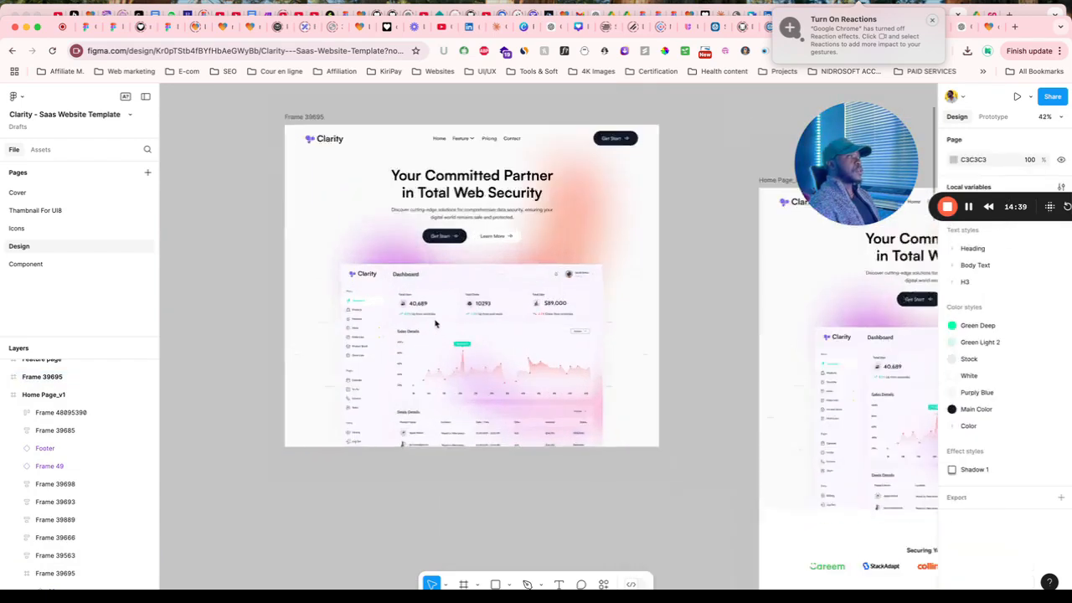
scroll(435, 323, down, 3)
Pull a copy of the dashboard out of the copied hero and delete the original.
click(466, 359)
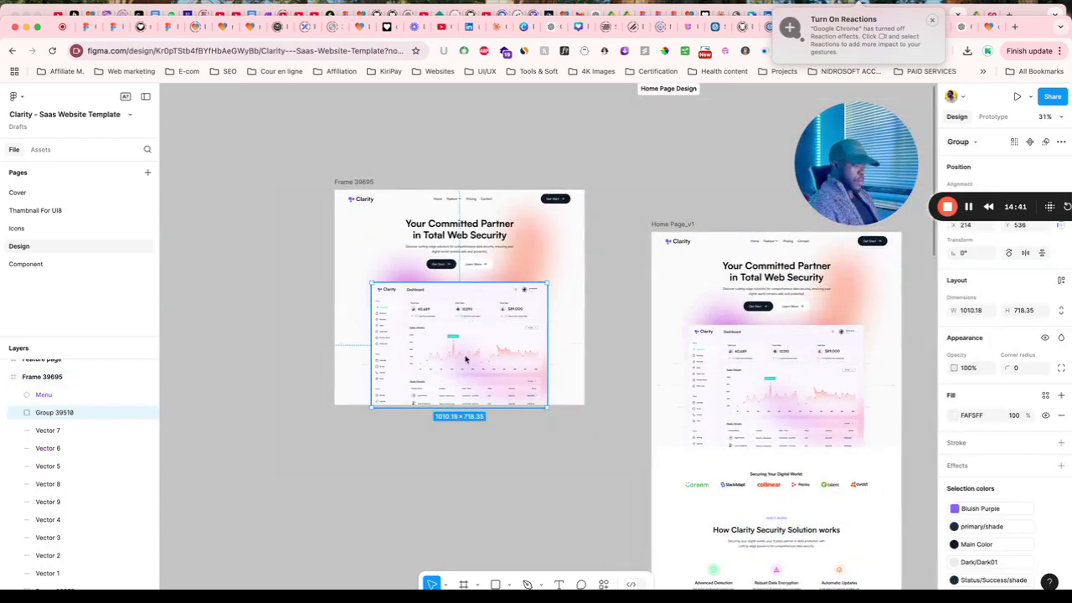
drag(465, 358, 235, 307)
click(457, 369)
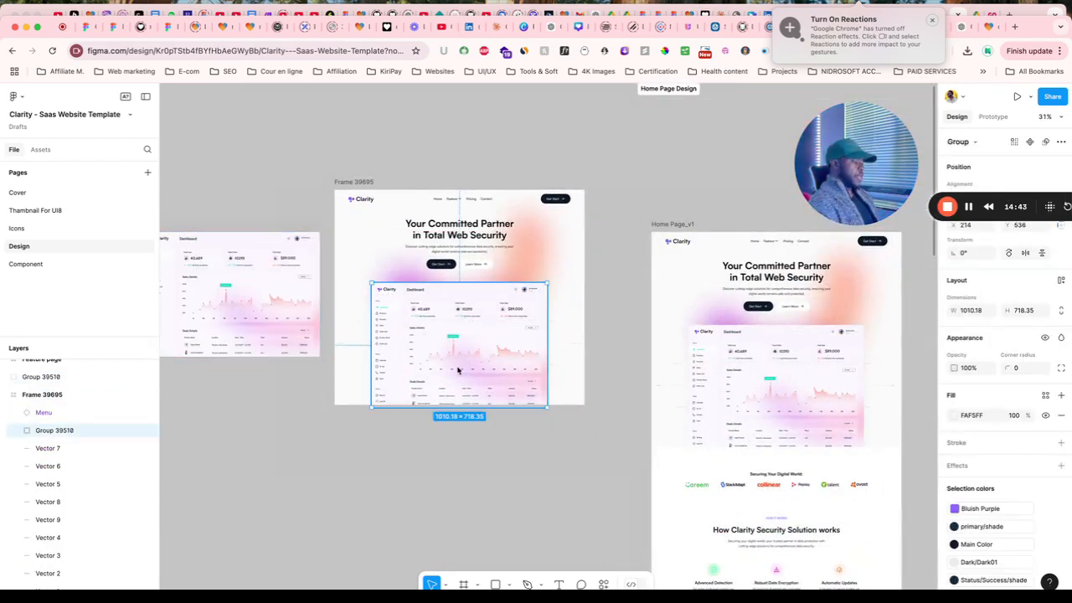
key(Delete)
scroll(453, 327, up, 5)
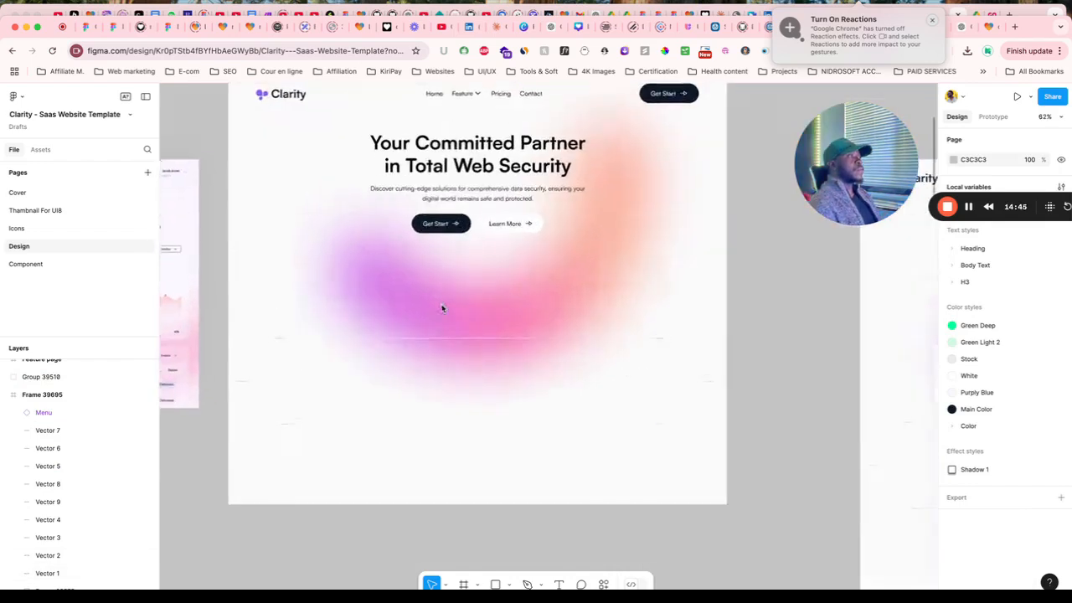
scroll(452, 313, down, 3)
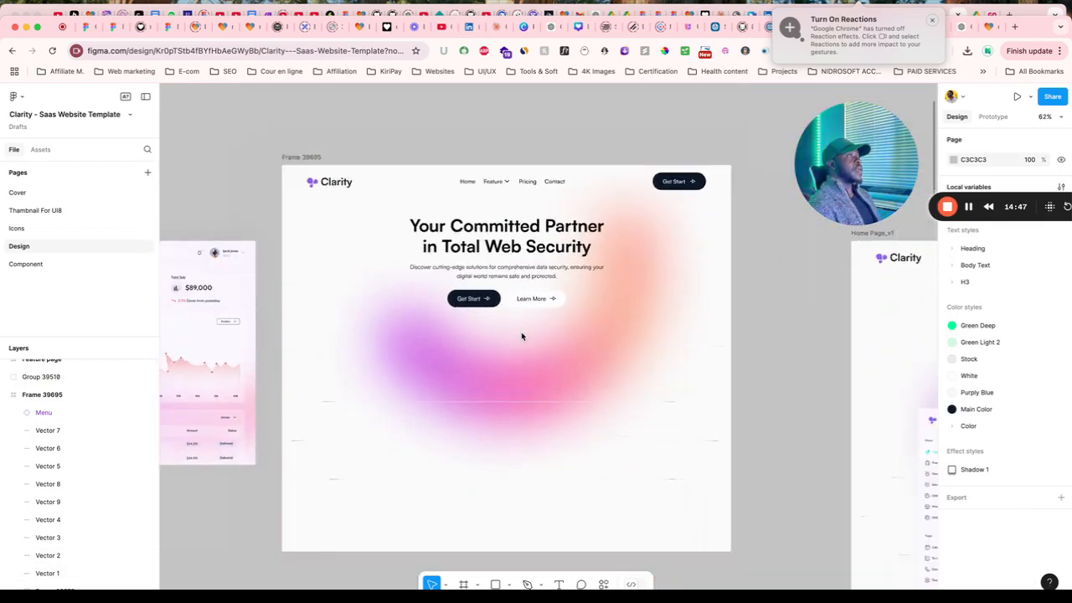
scroll(521, 338, down, 2)
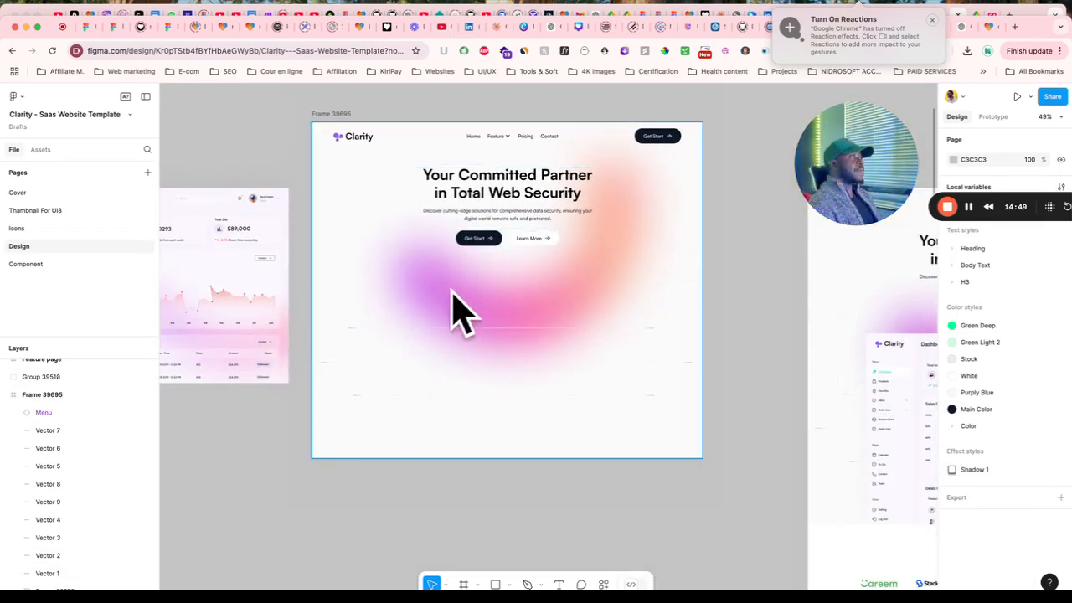
scroll(484, 295, down, 1)
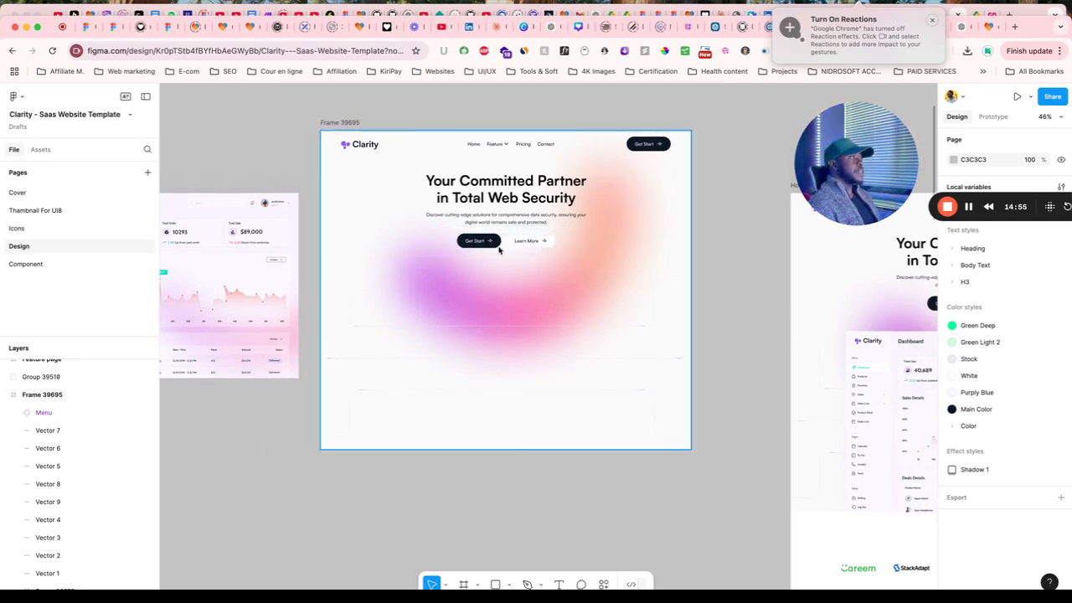
scroll(502, 216, down, 3)
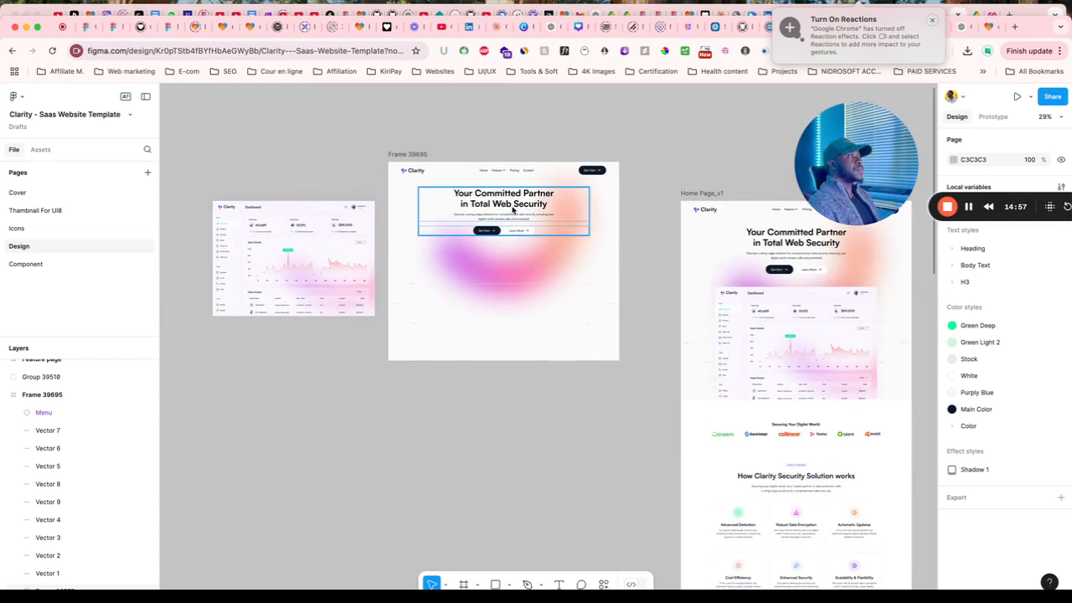
Move the headline block and navigation bar out of the copy, then select the gradient rectangle.
click(514, 210)
drag(517, 206, 293, 149)
click(515, 241)
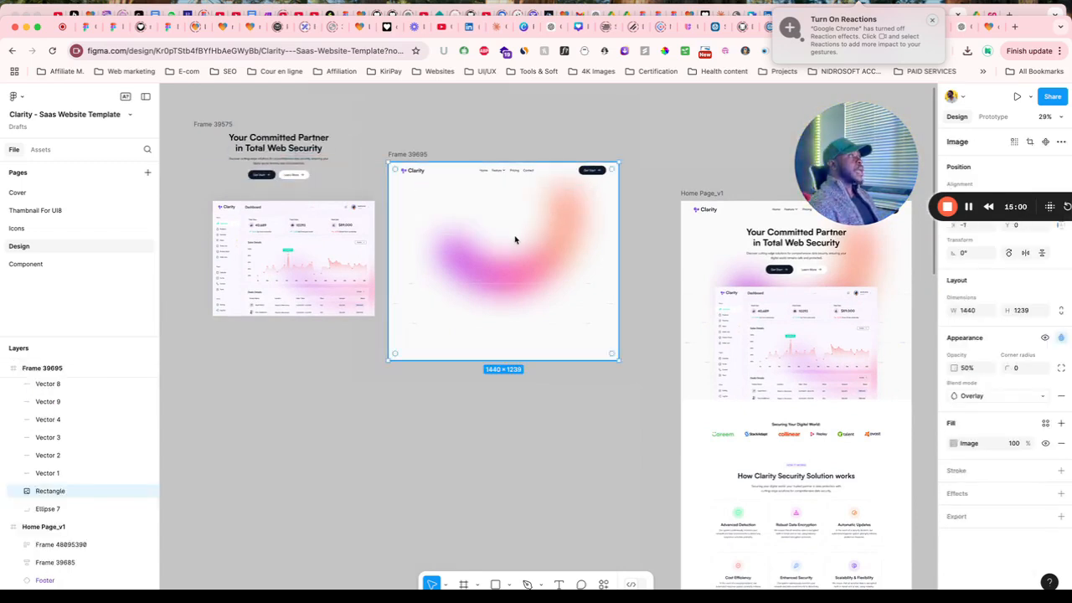
click(500, 168)
drag(500, 169, 495, 116)
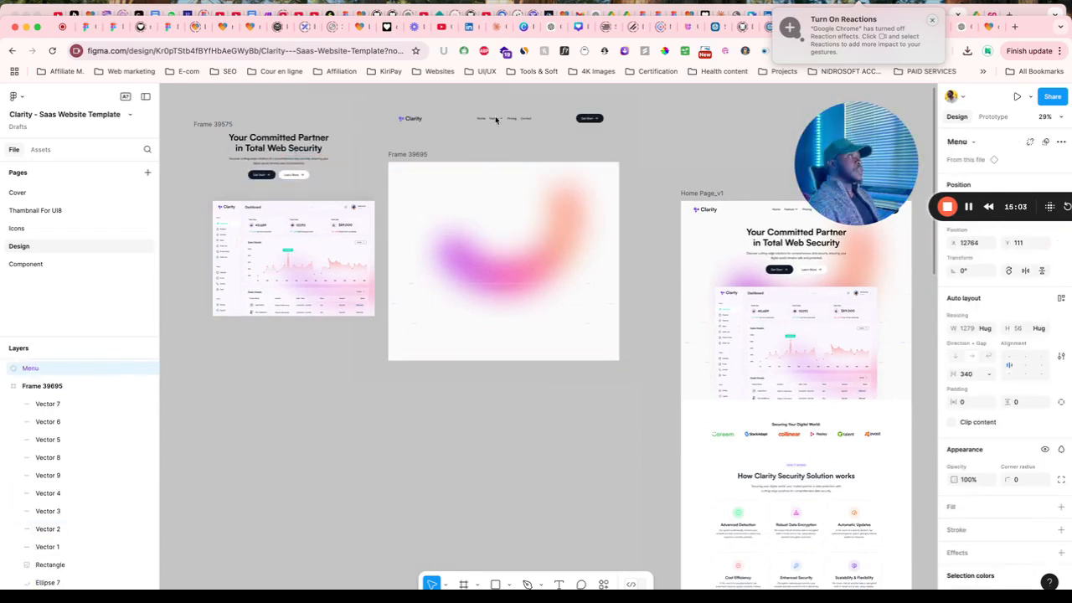
click(493, 239)
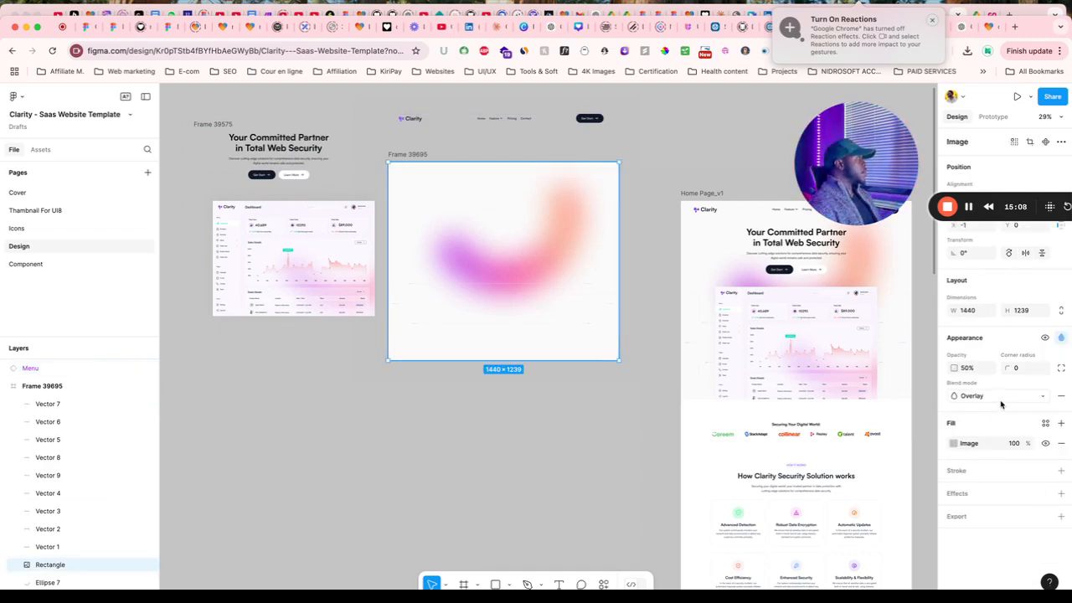
Export the gradient rectangle as a 1x Rectangle.png, show it in Finder, and return to Lovable.
click(1061, 518)
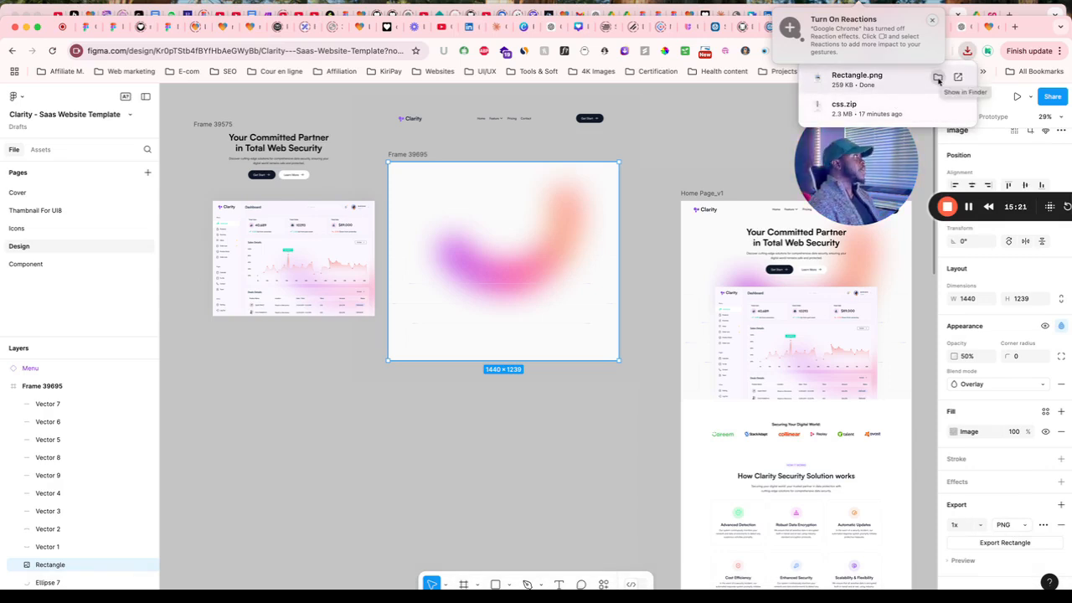
click(938, 78)
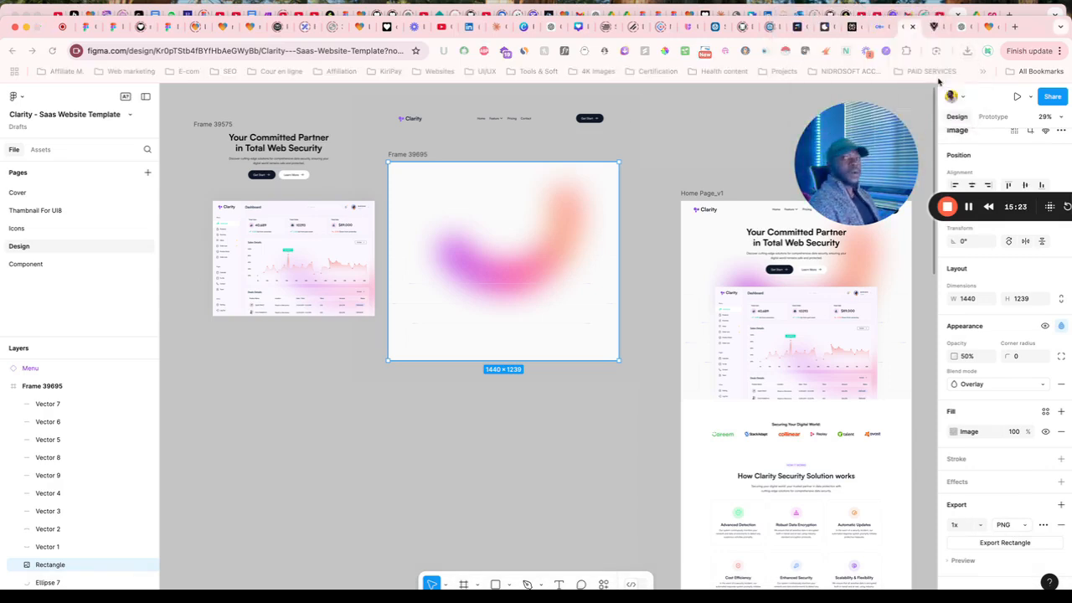
click(989, 26)
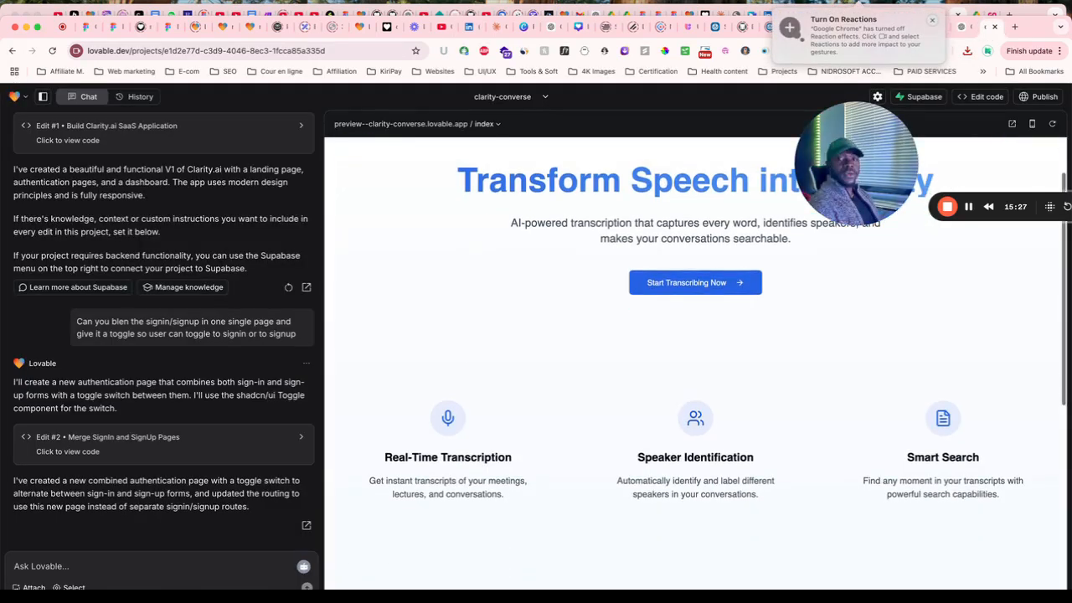
Attach the gradient PNG and write 'use this image as the hero section background' in Lovable's chat.
drag(124, 453, 99, 499)
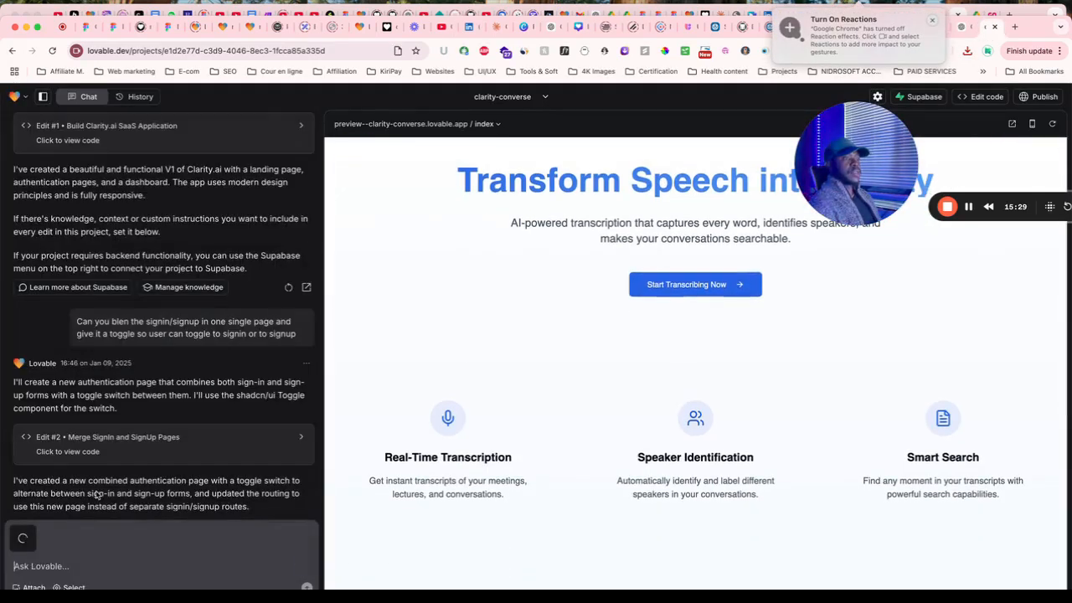
text(use this)
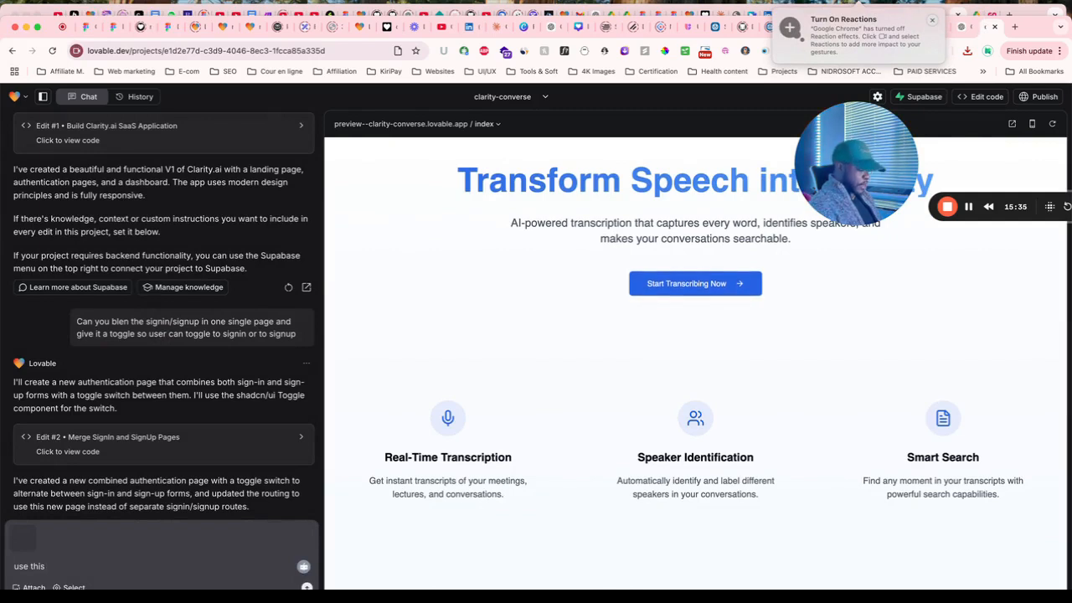
text( bac)
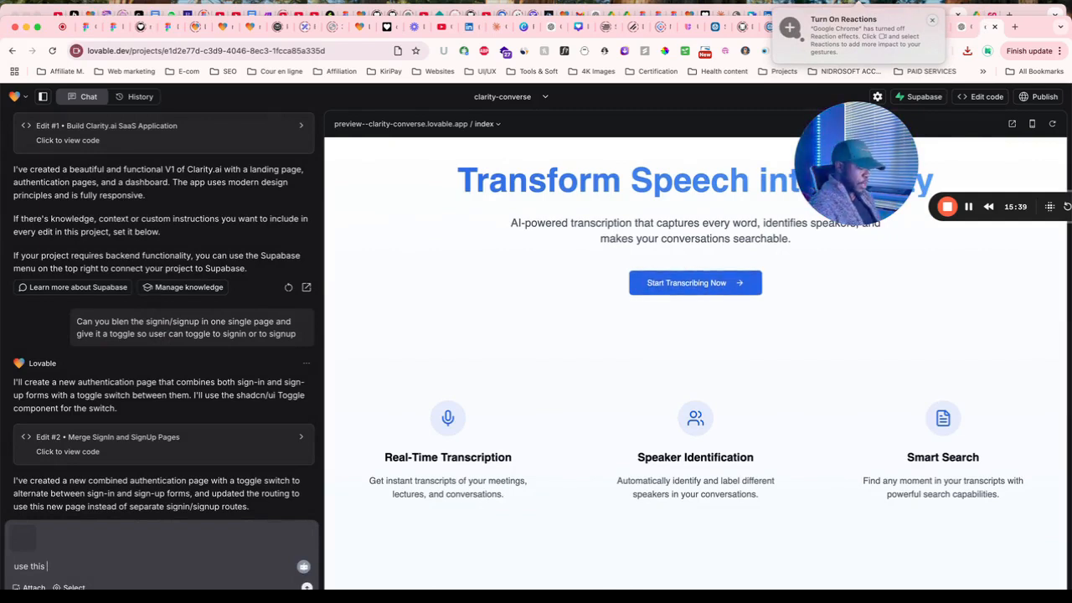
text(im)
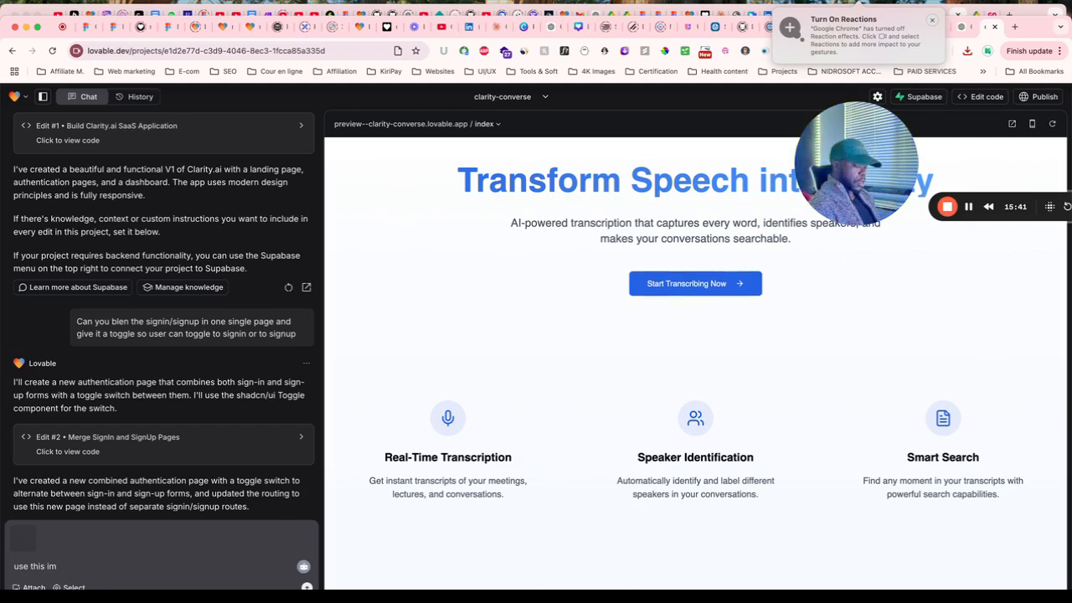
text(age)
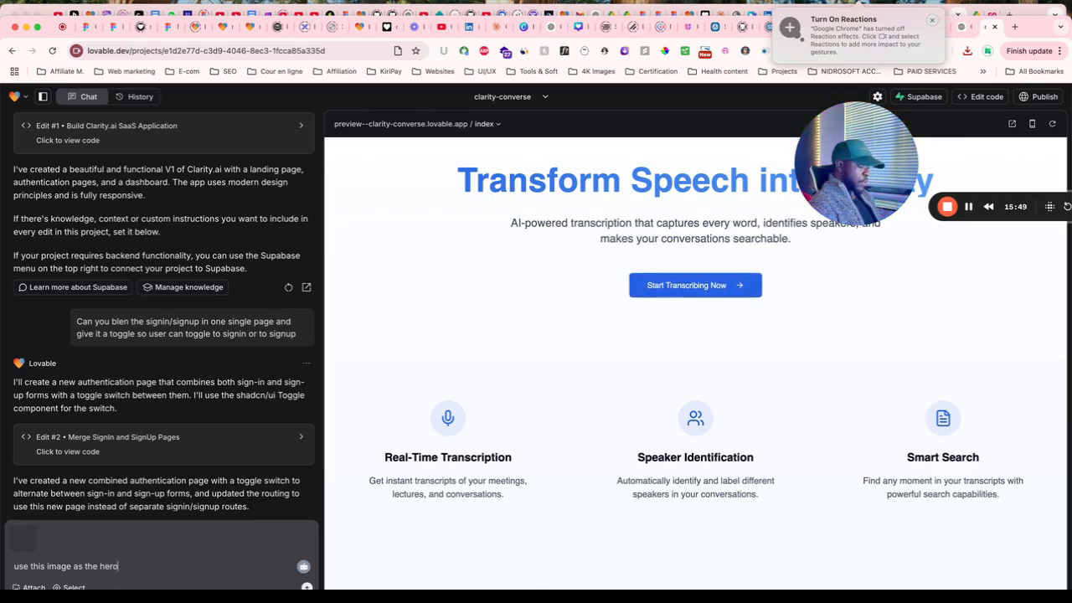
text(as the hero section ba)
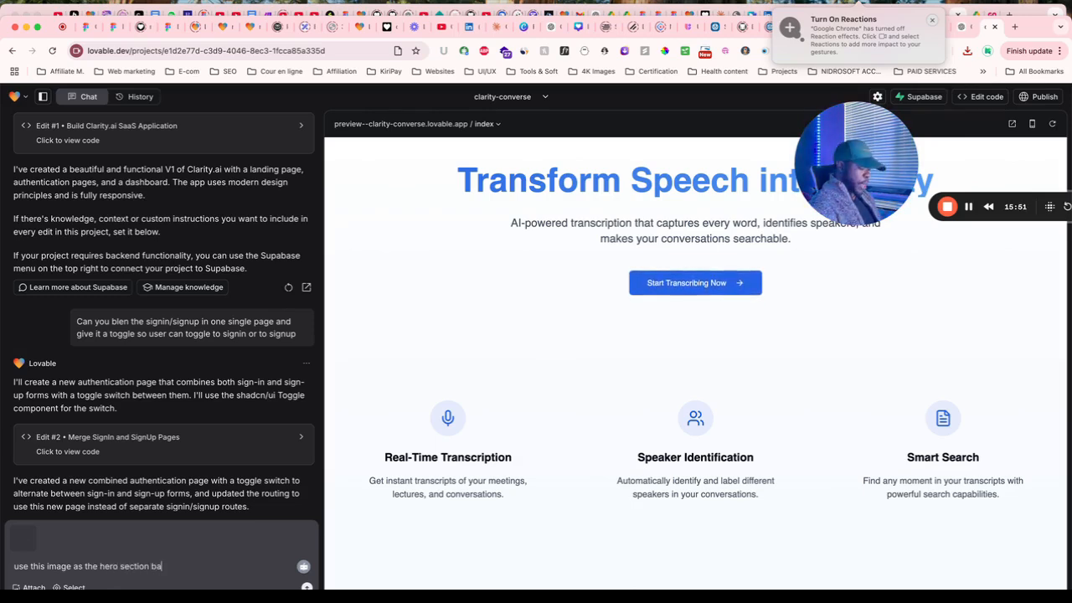
text(ckground)
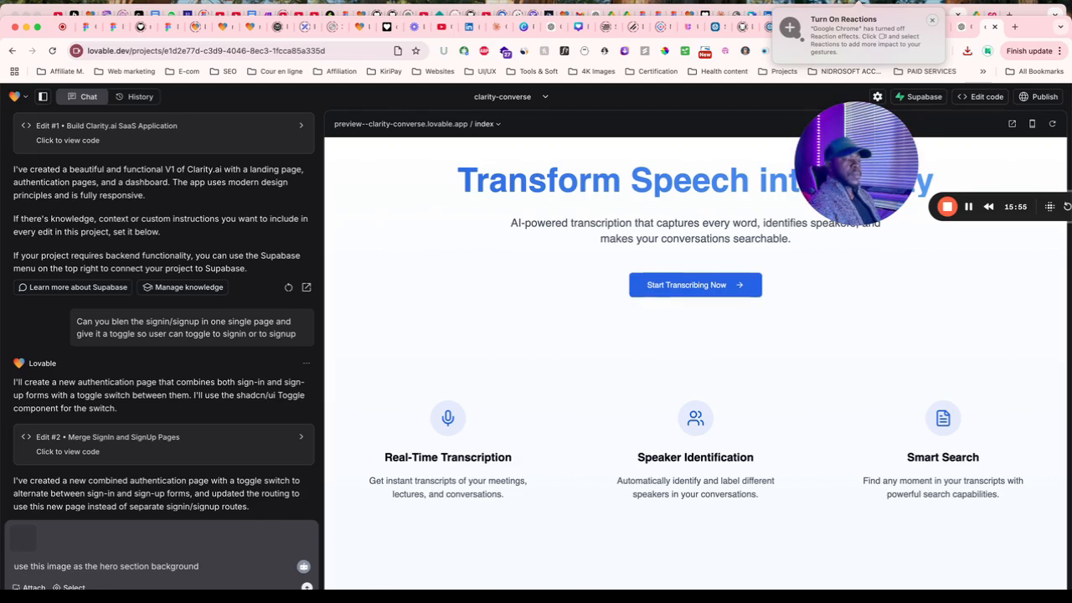
click(25, 544)
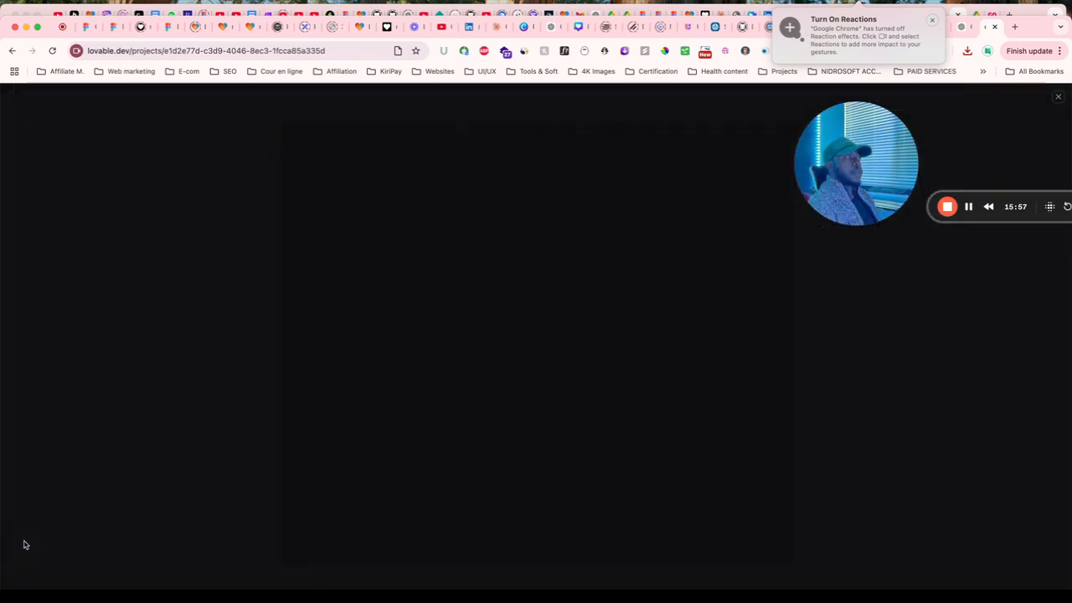
click(1055, 100)
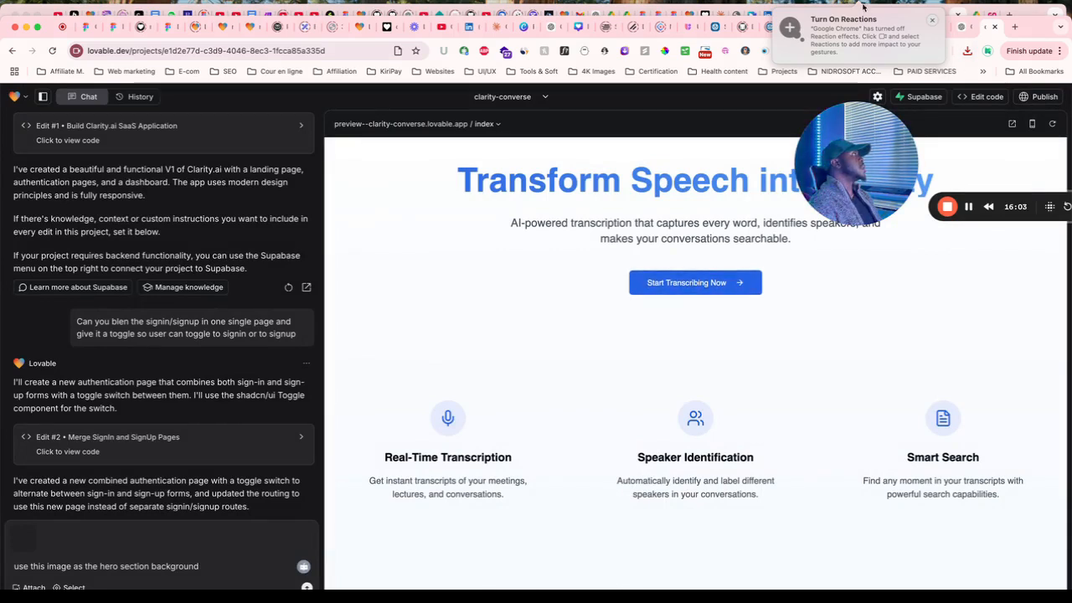
Export Frame 39695 from Figma as a 1x JPG, Frame 39695.jpg, and return to Lovable.
click(911, 31)
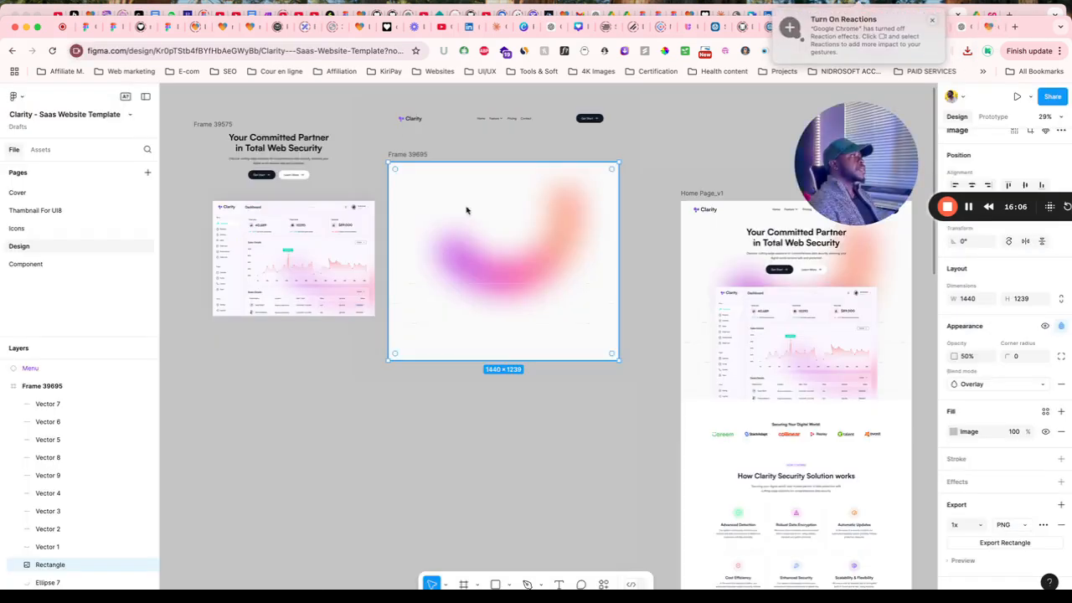
click(423, 156)
scroll(1034, 444, down, 2)
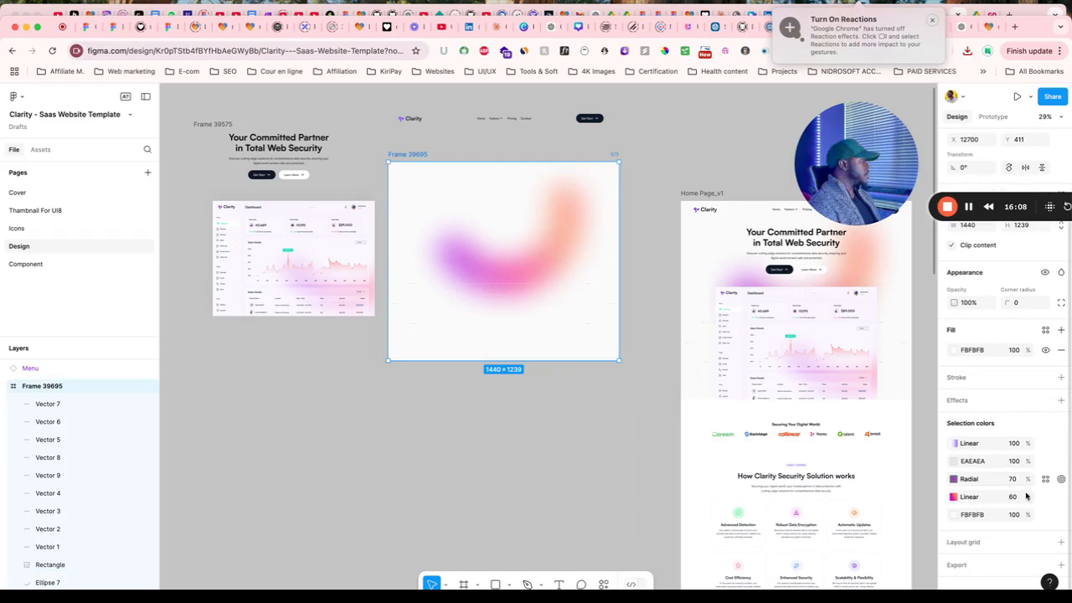
click(1061, 565)
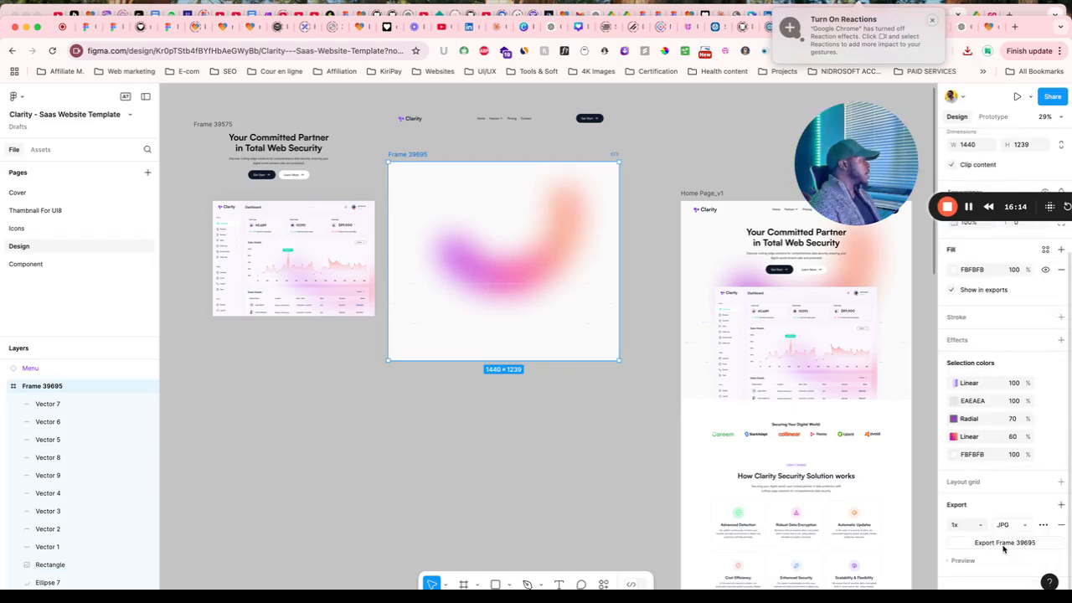
click(1003, 545)
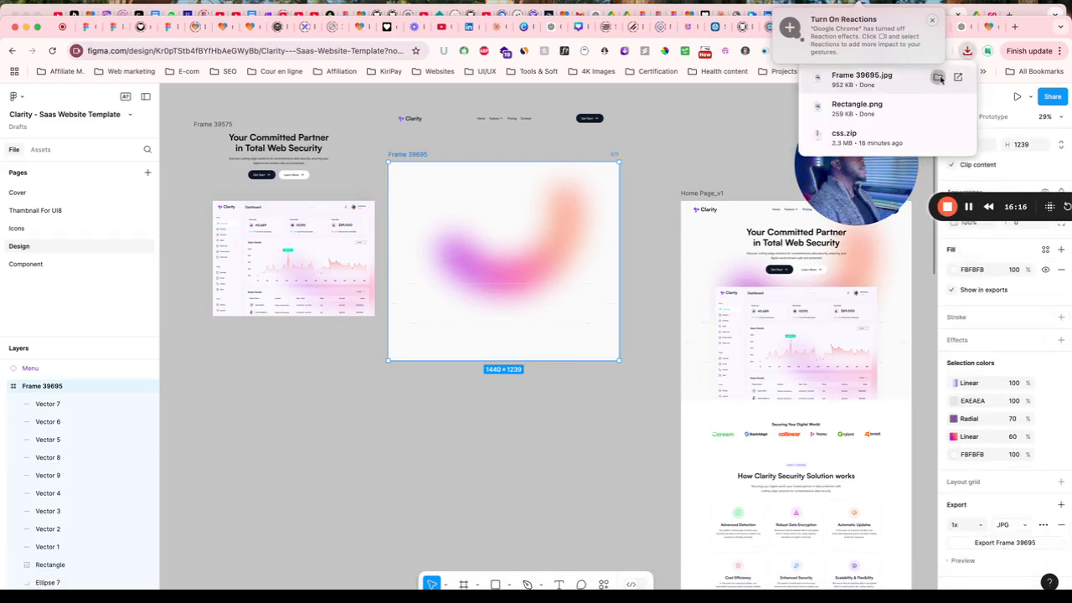
click(939, 77)
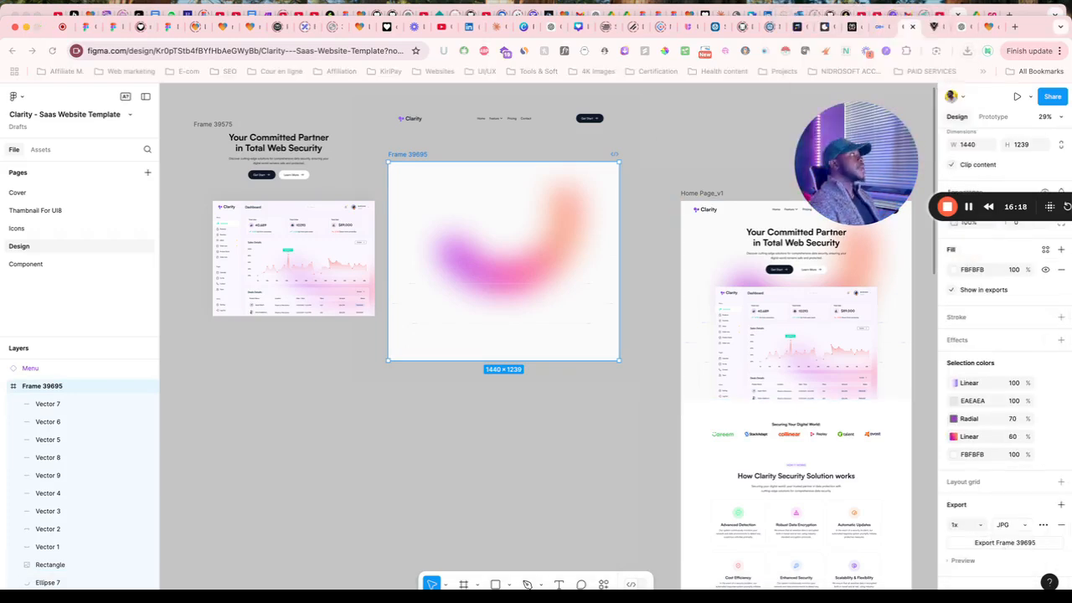
click(988, 26)
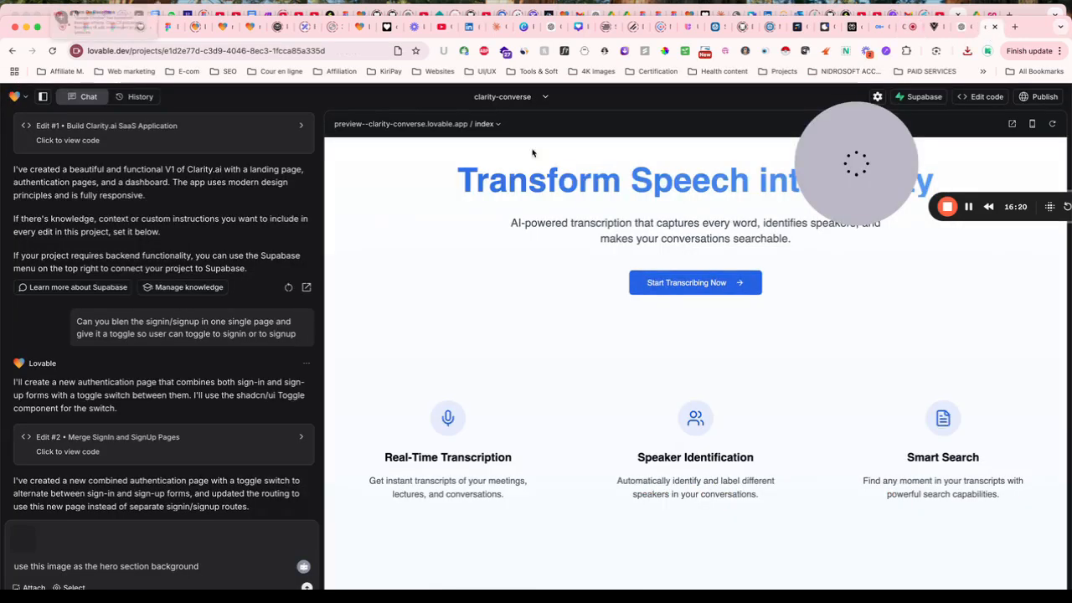
Attach Frame 39695.jpg to the prompt and remove the earlier Rectangle.png attachment.
drag(352, 536, 214, 538)
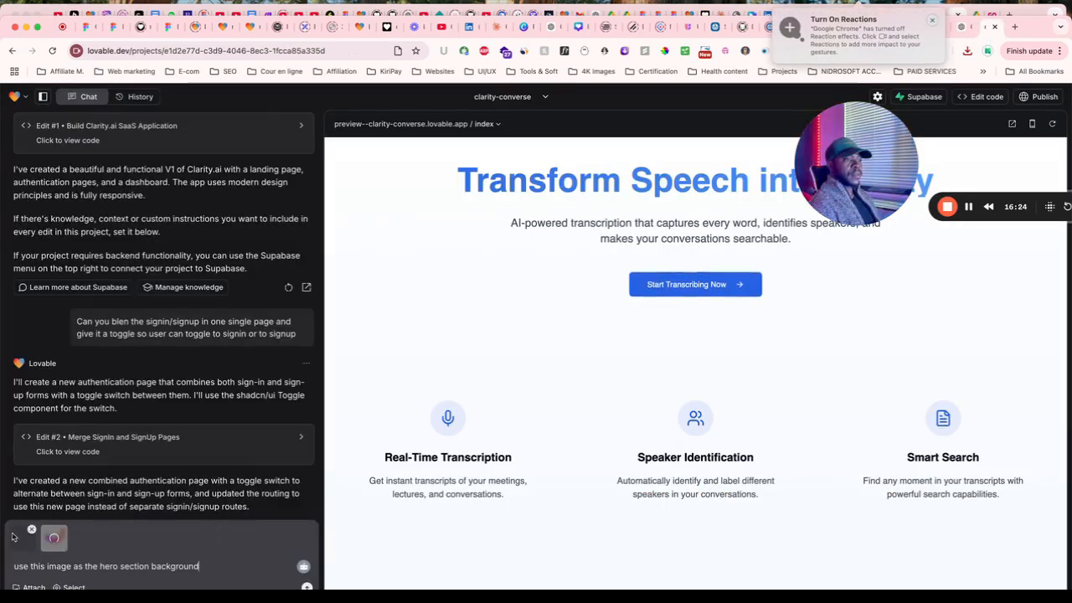
click(27, 534)
click(1057, 98)
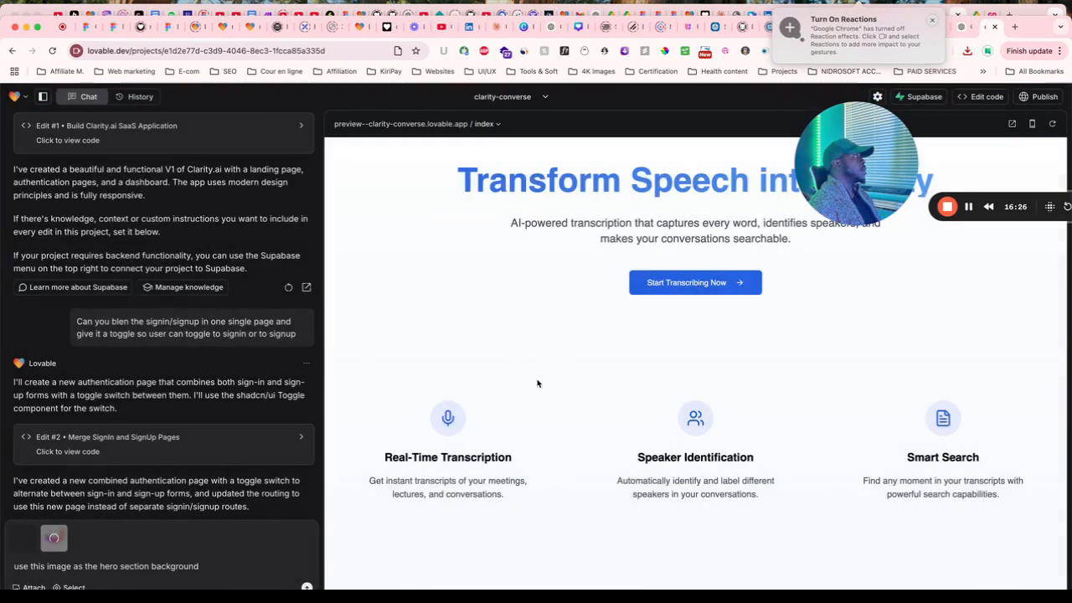
click(32, 531)
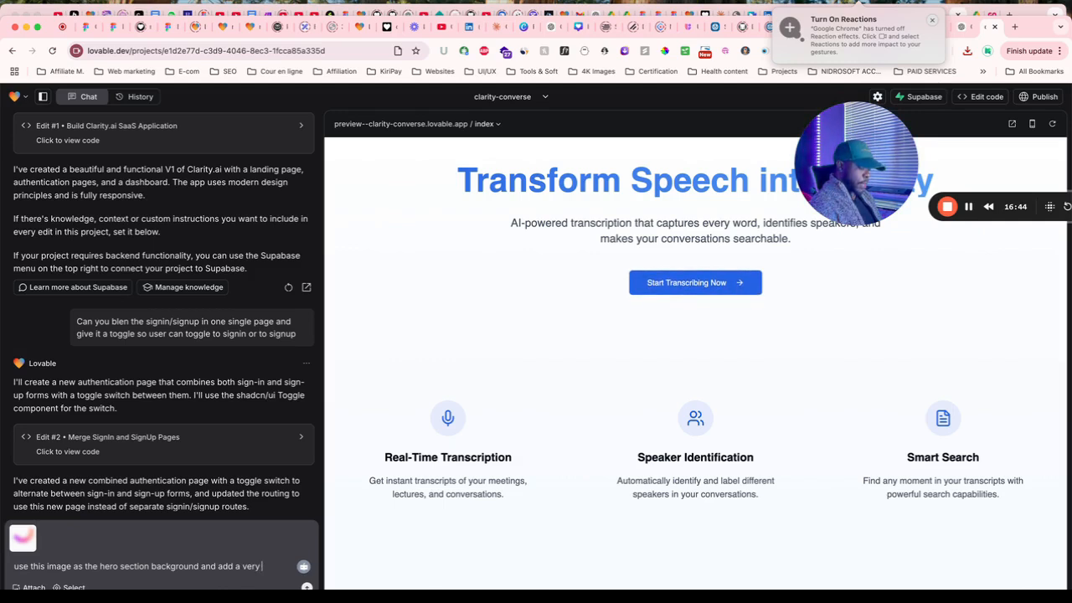
Finish the prompt asking for compiling and catchy text under the header, and send it.
text(pilin)
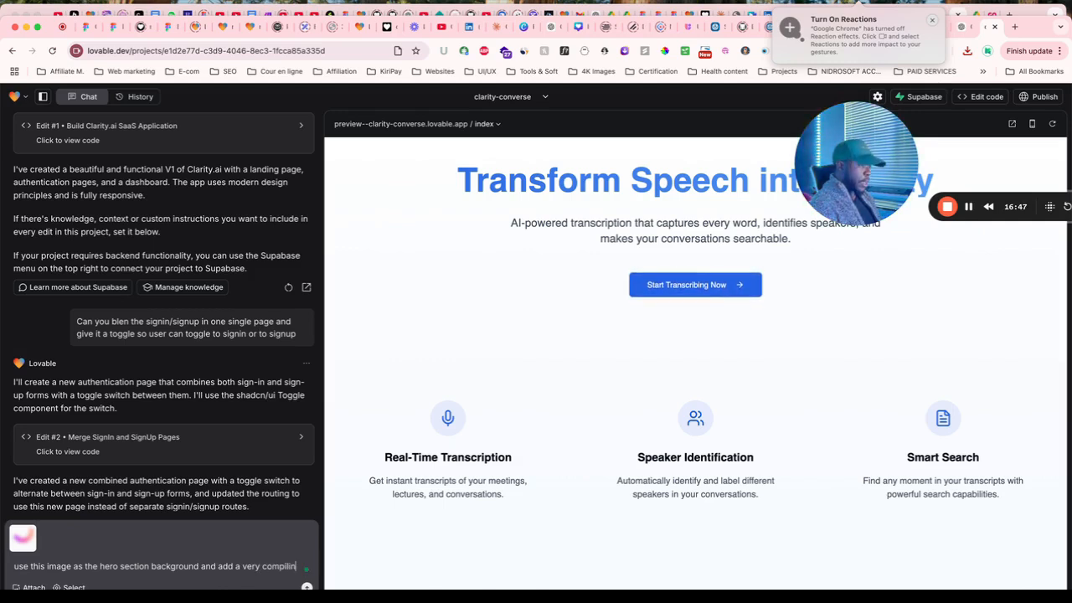
text(g text and descrition undede)
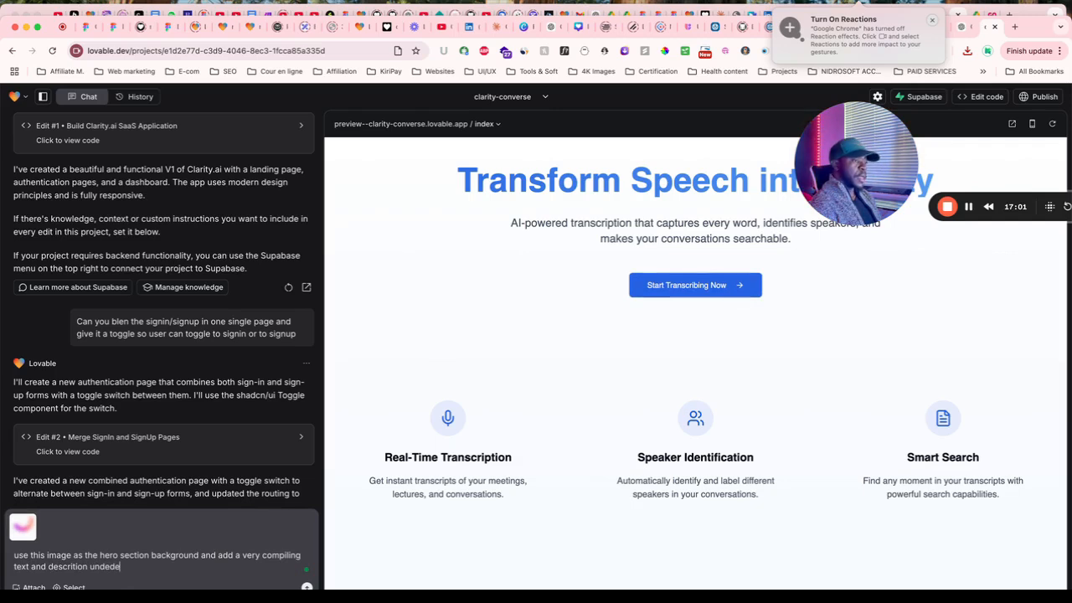
key(BackSpace)
key(BackSpace)
text(r the header)
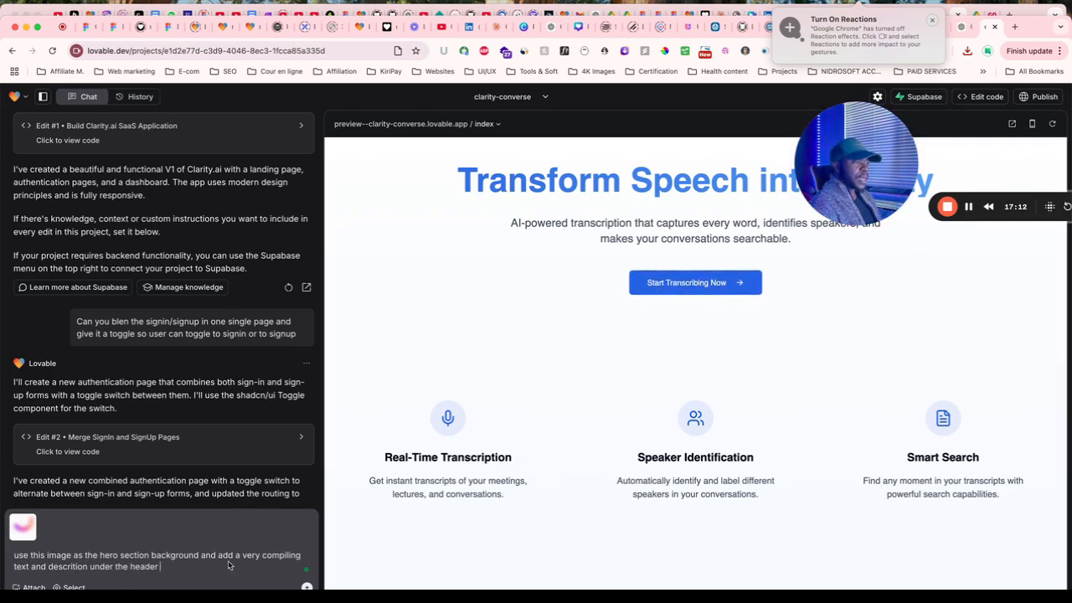
click(304, 563)
text(and catc)
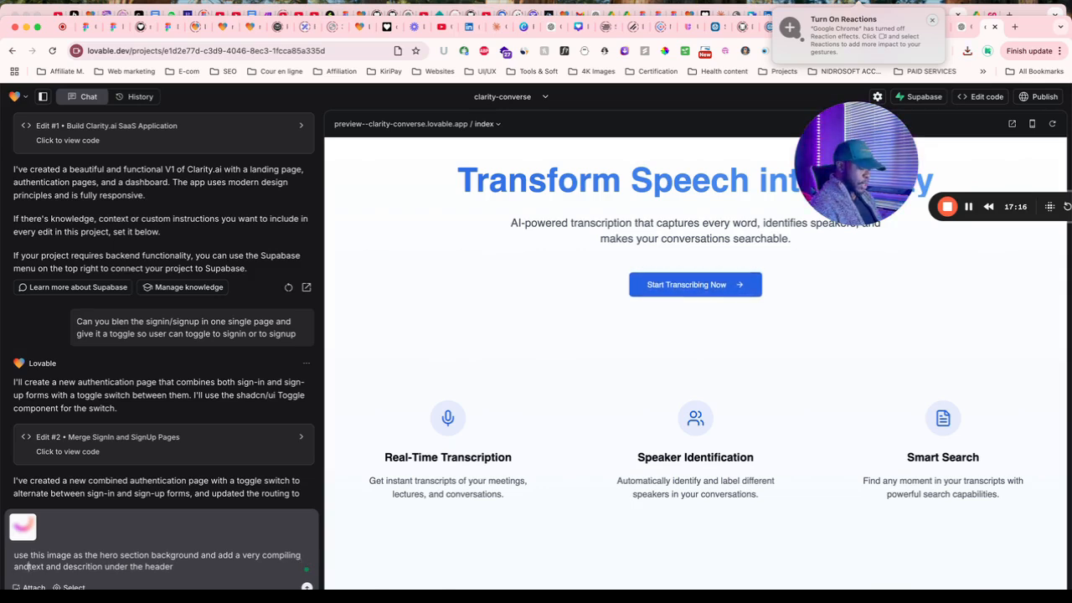
text(hy)
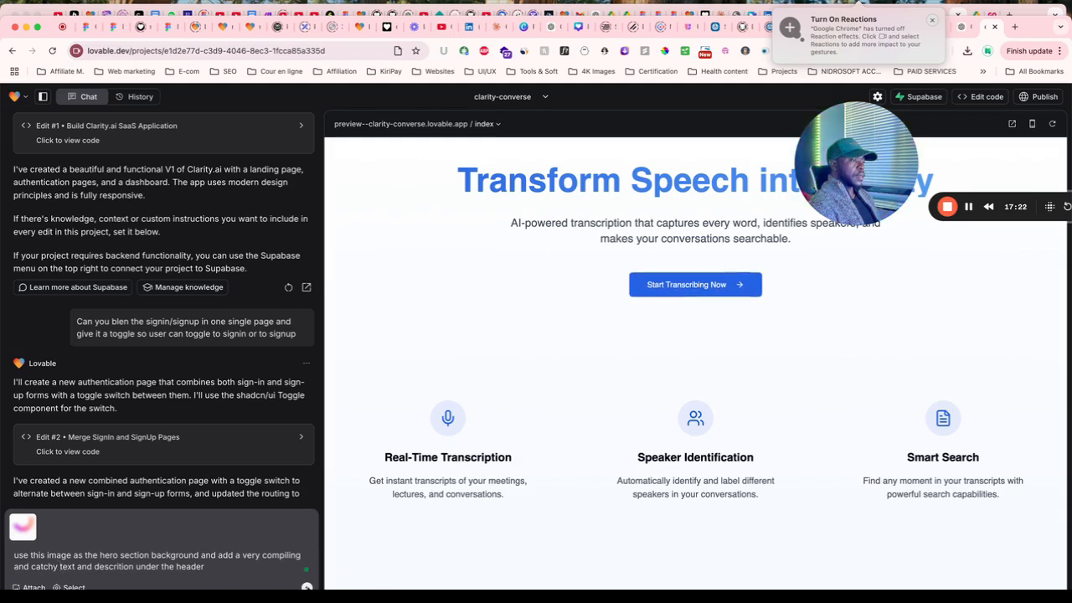
key(Return)
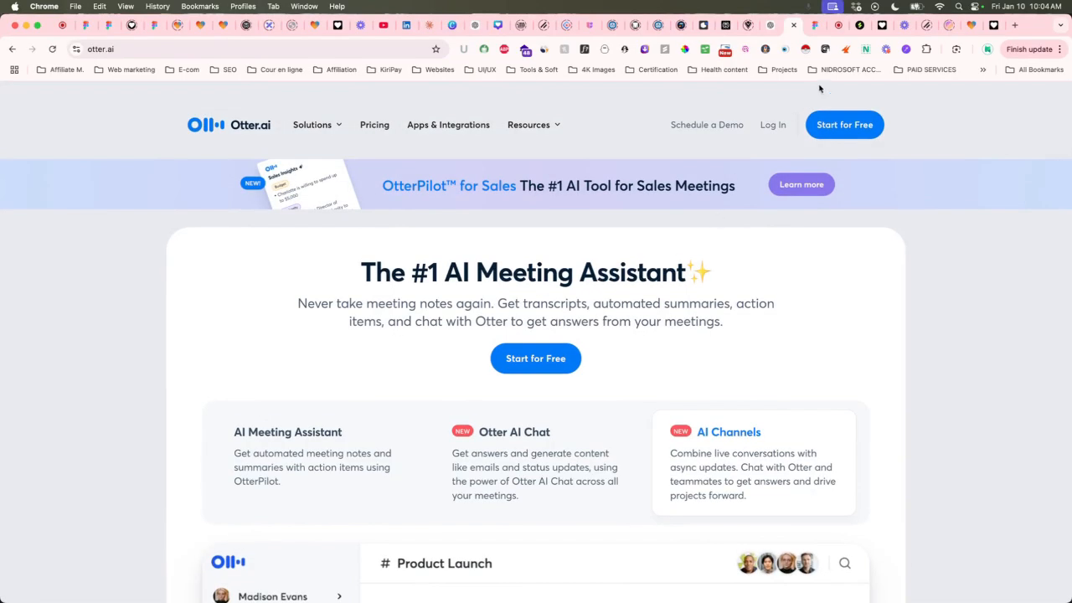
Browse Otter.ai's meeting assistant landing page for reference, then return to the Lovable Clarity project.
click(837, 26)
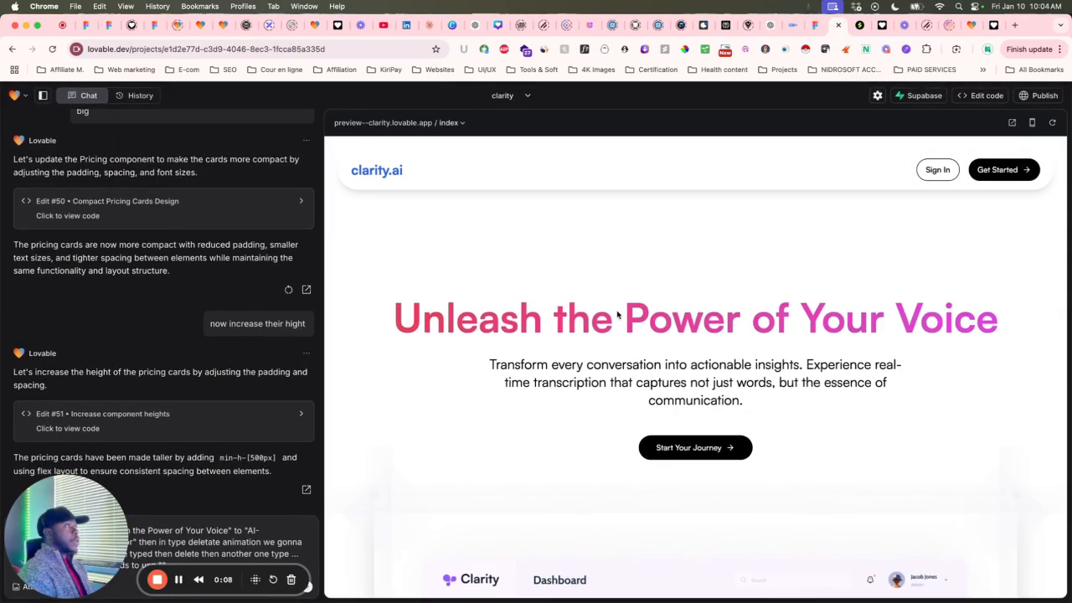
click(791, 27)
scroll(585, 387, down, 5)
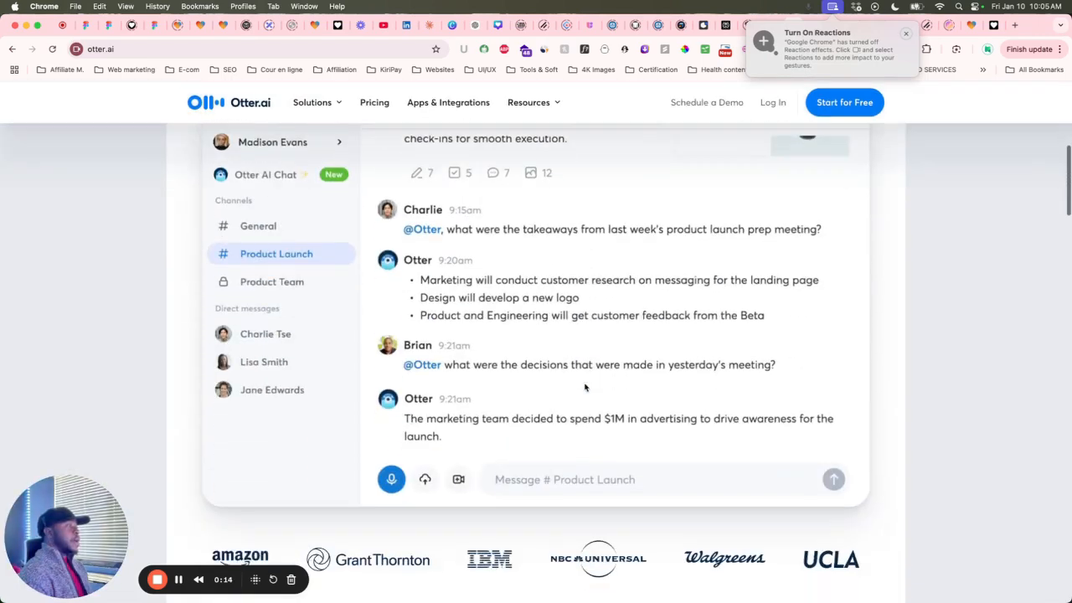
scroll(585, 387, down, 12)
scroll(585, 387, up, 10)
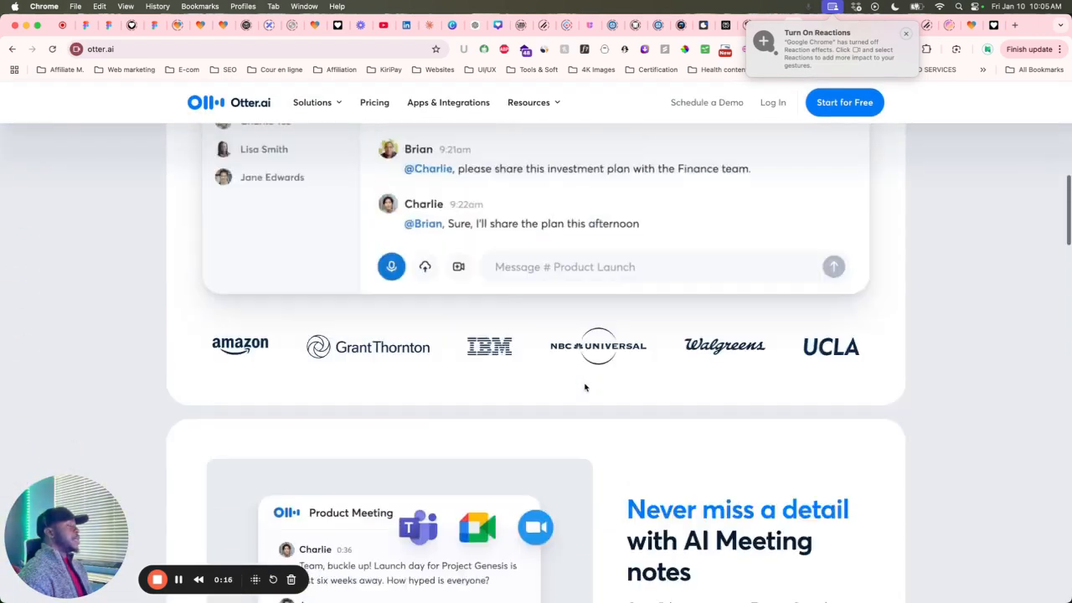
scroll(584, 387, up, 10)
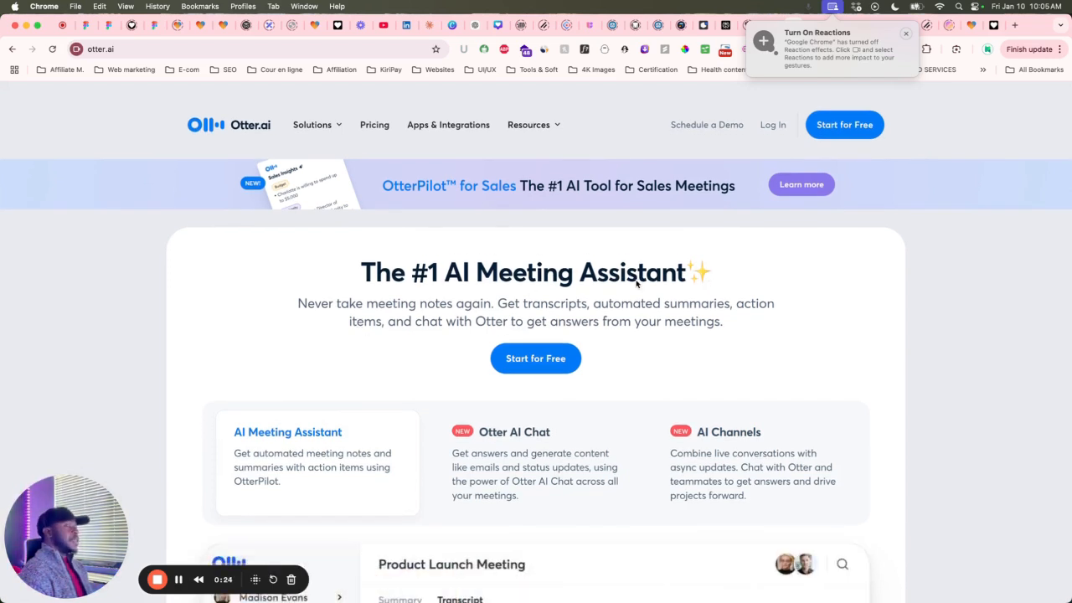
scroll(578, 290, down, 1)
scroll(578, 290, up, 1)
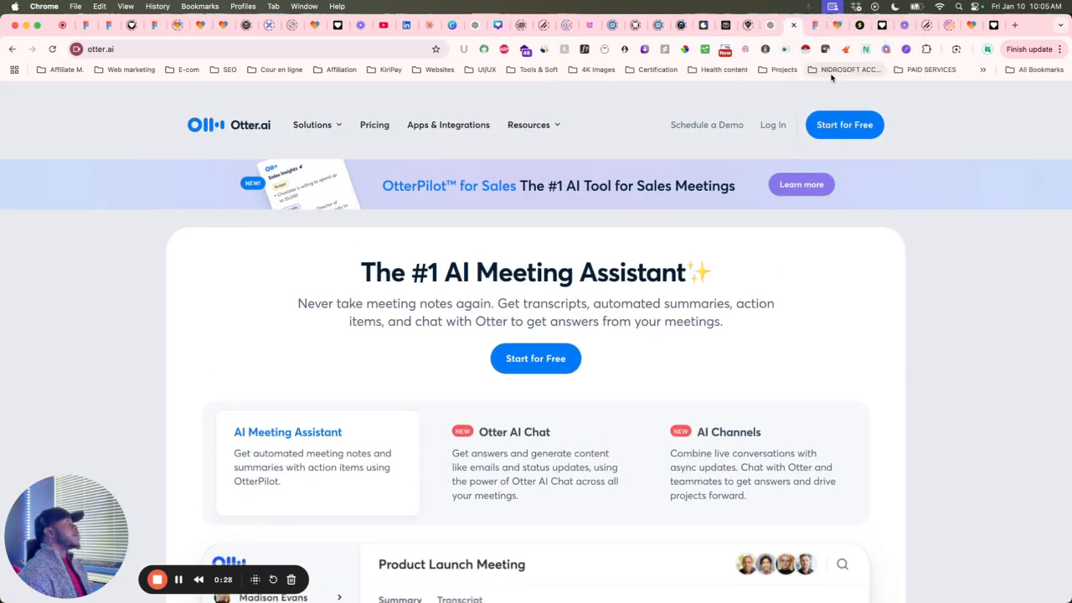
click(821, 26)
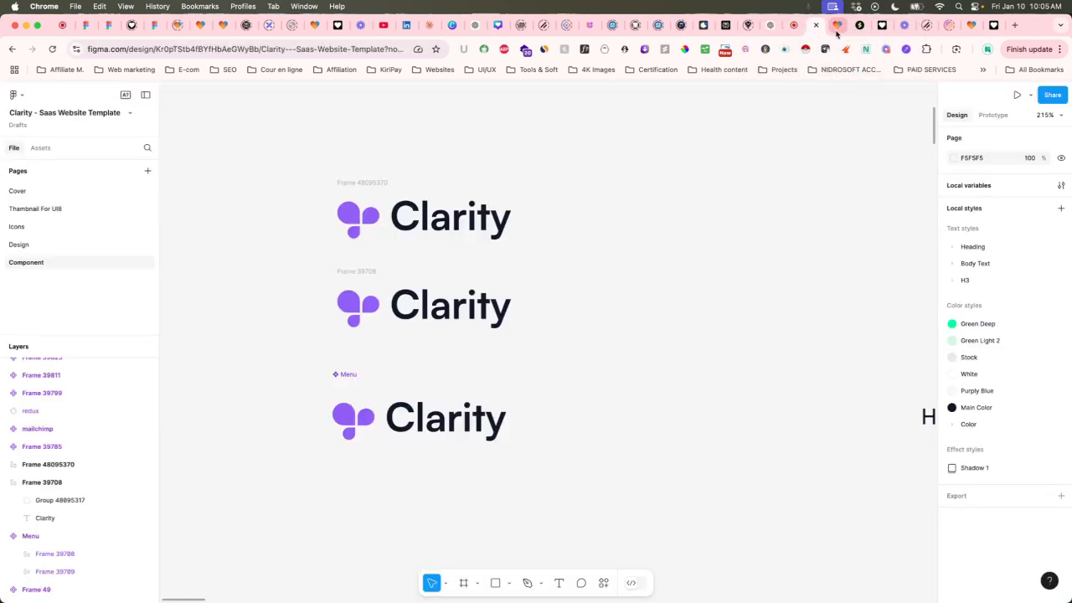
click(837, 25)
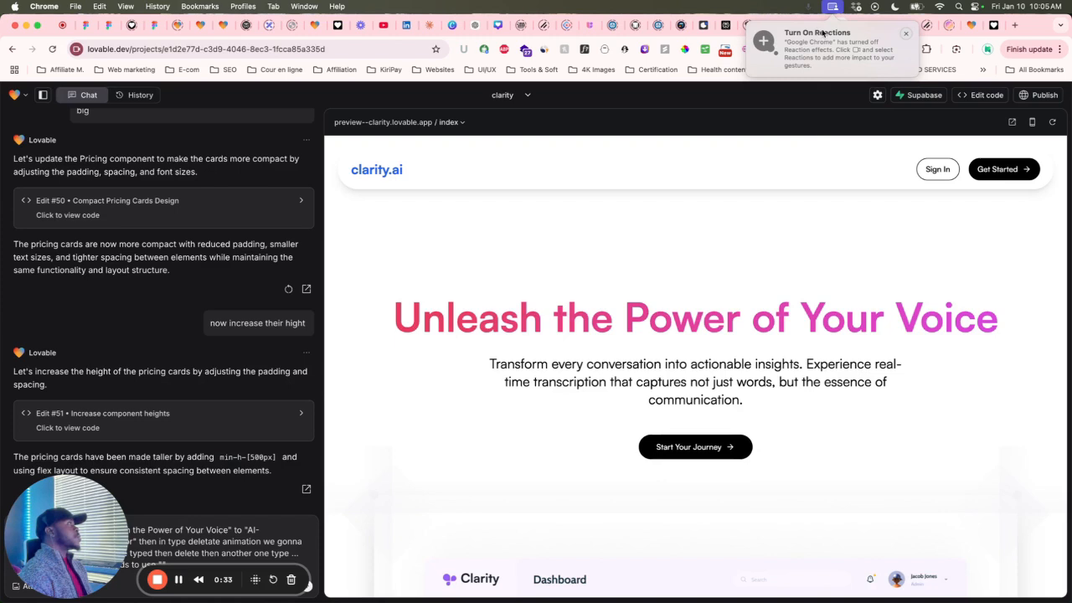
click(881, 25)
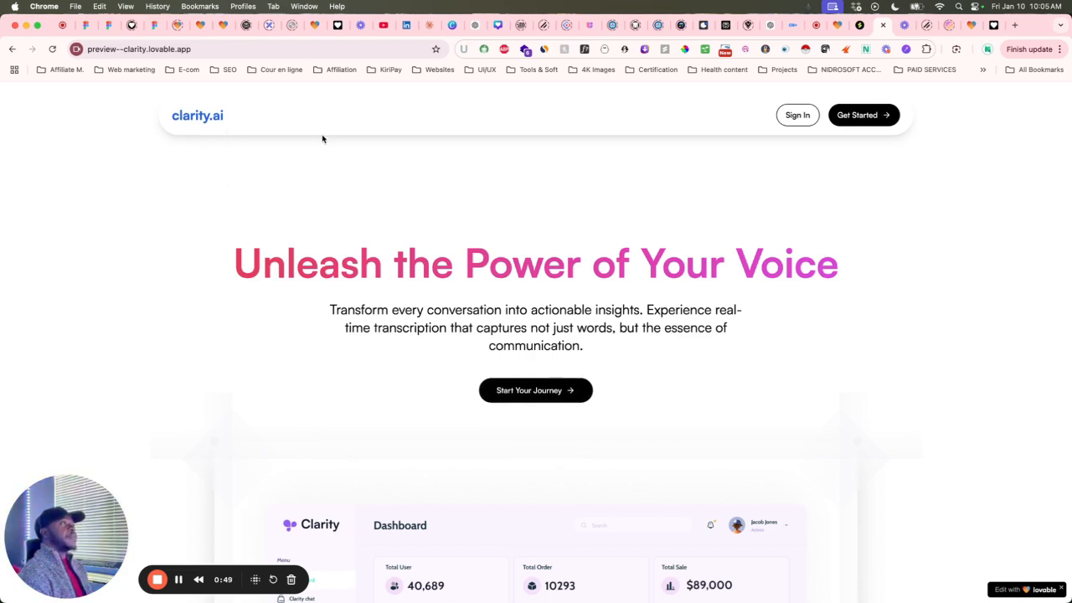
scroll(297, 199, down, 3)
scroll(297, 198, down, 2)
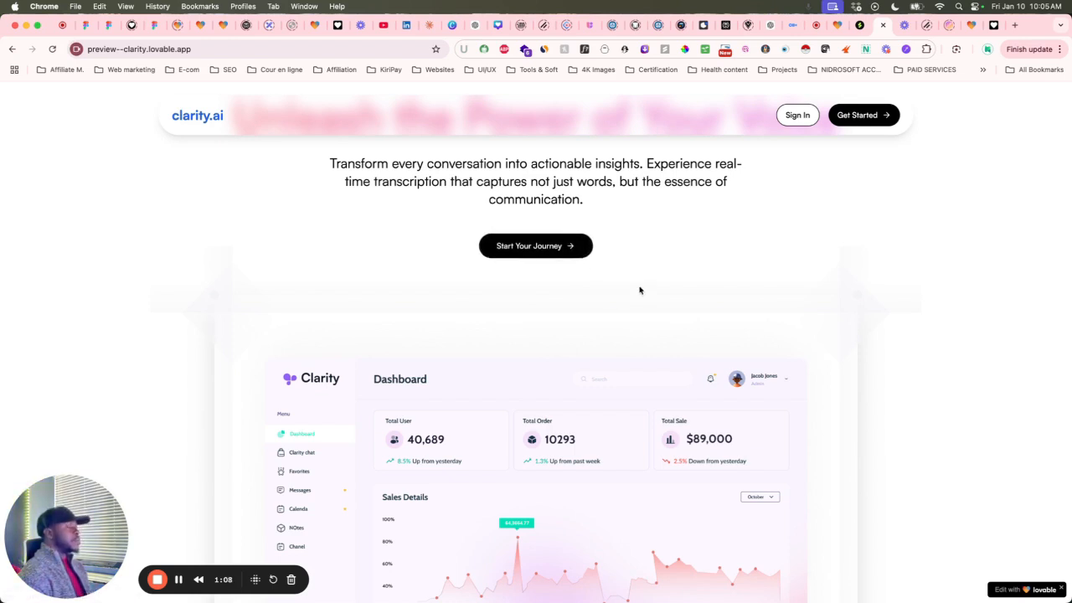
scroll(642, 288, up, 3)
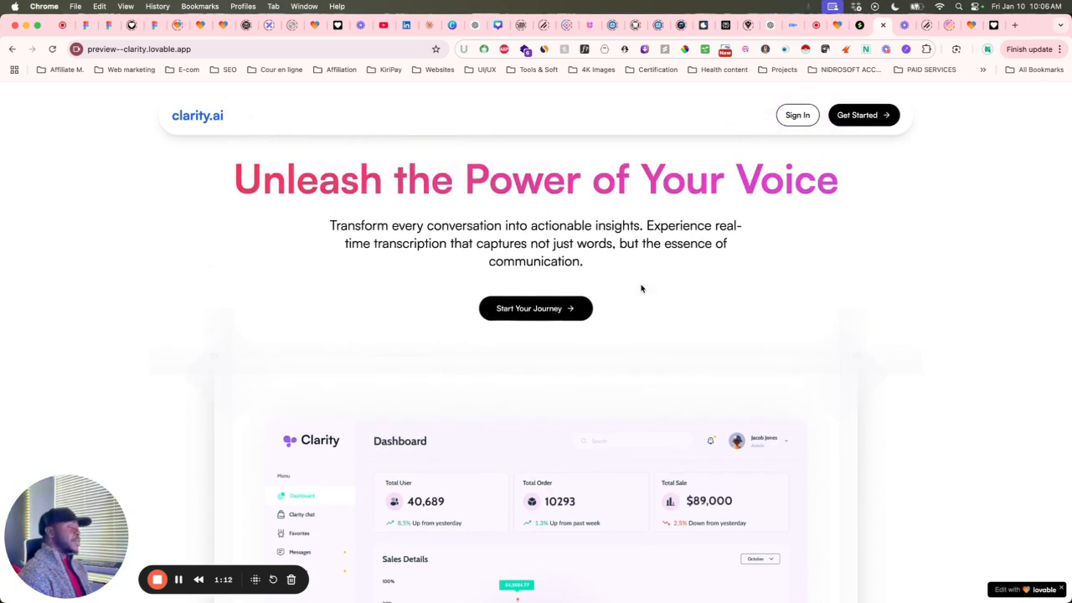
scroll(641, 288, down, 5)
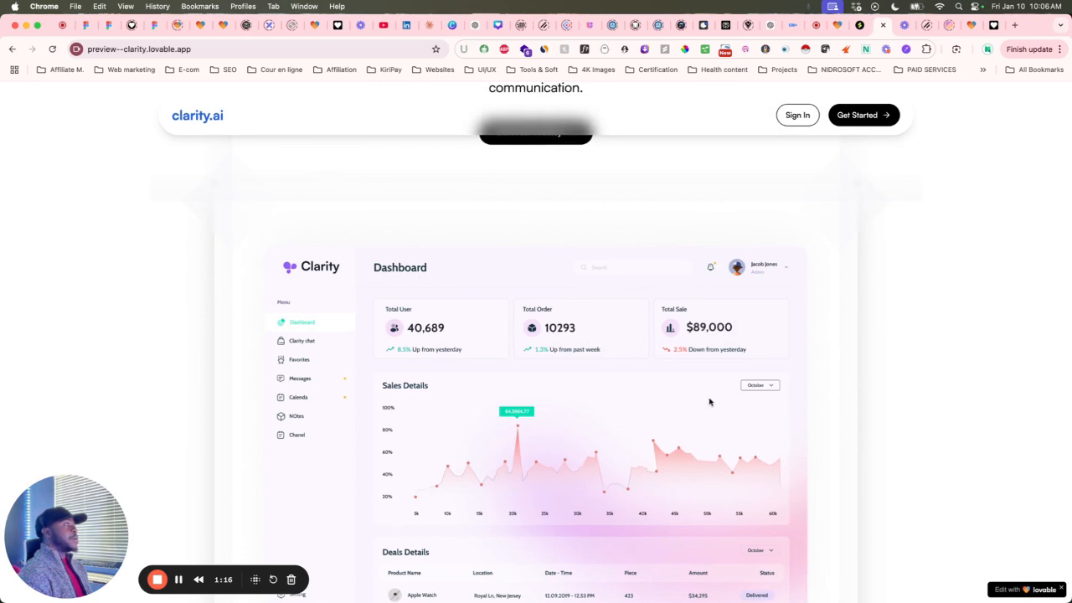
scroll(690, 402, down, 2)
scroll(689, 402, up, 1)
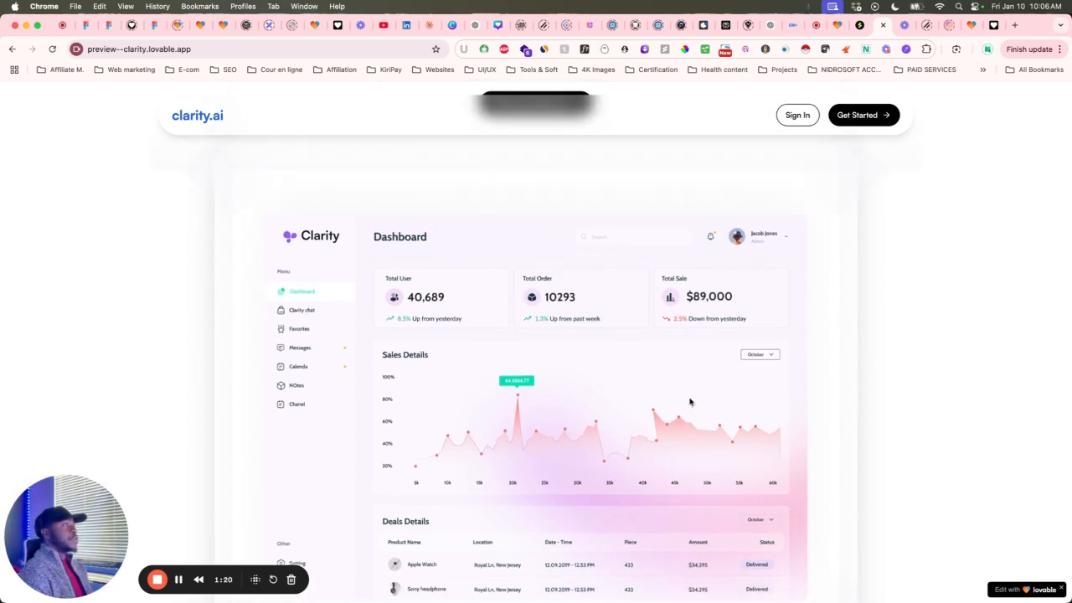
scroll(689, 402, up, 2)
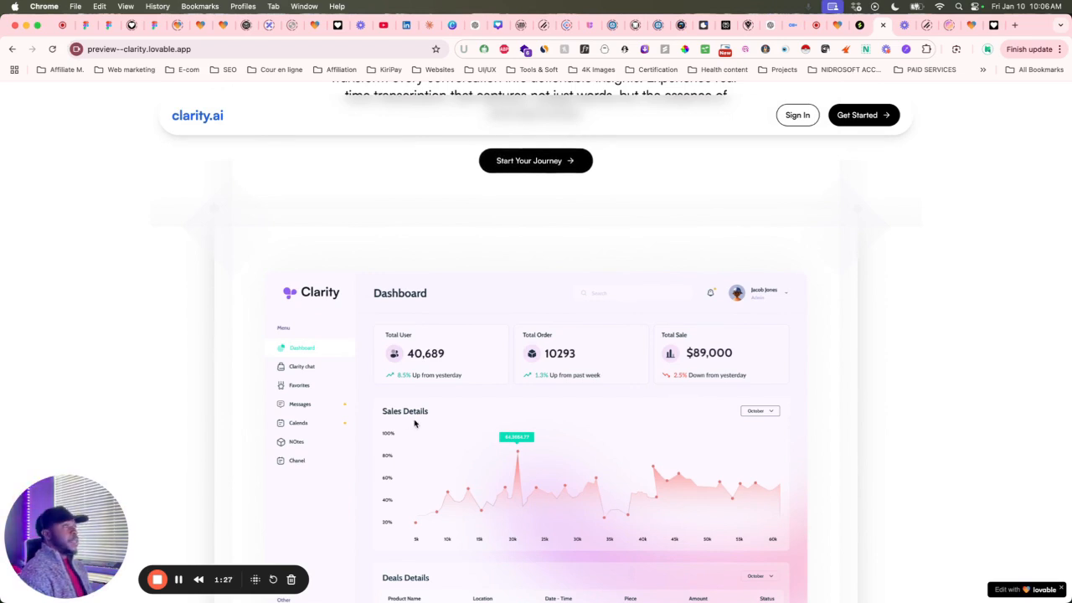
scroll(414, 423, down, 2)
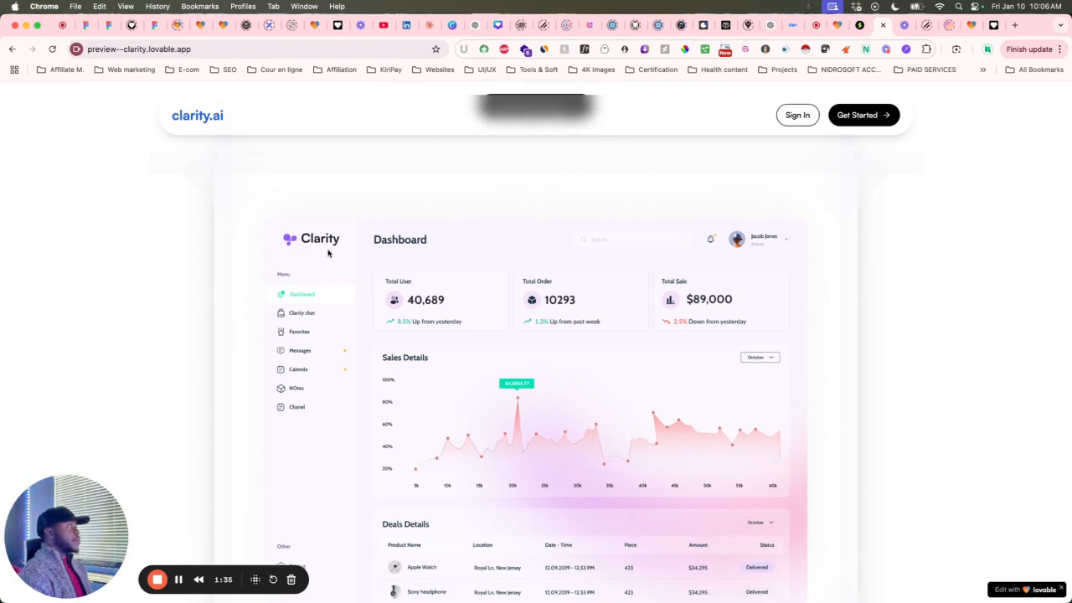
scroll(331, 253, down, 6)
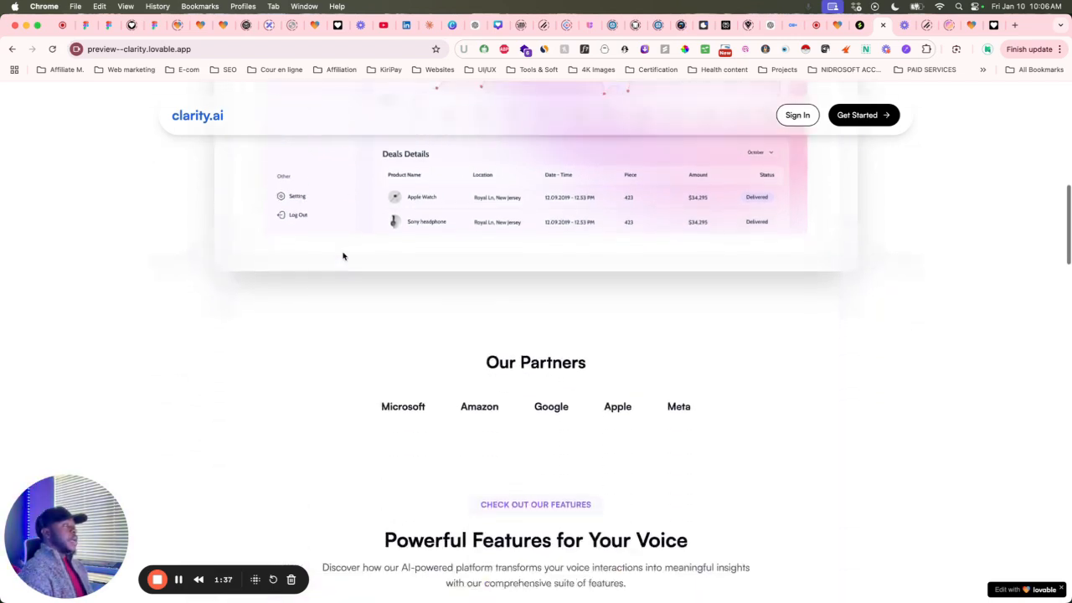
Scroll the preview past Our Partners and feature cards to the Basic, Pro $16.99 and Business $40 plans.
drag(352, 248, 613, 317)
click(835, 301)
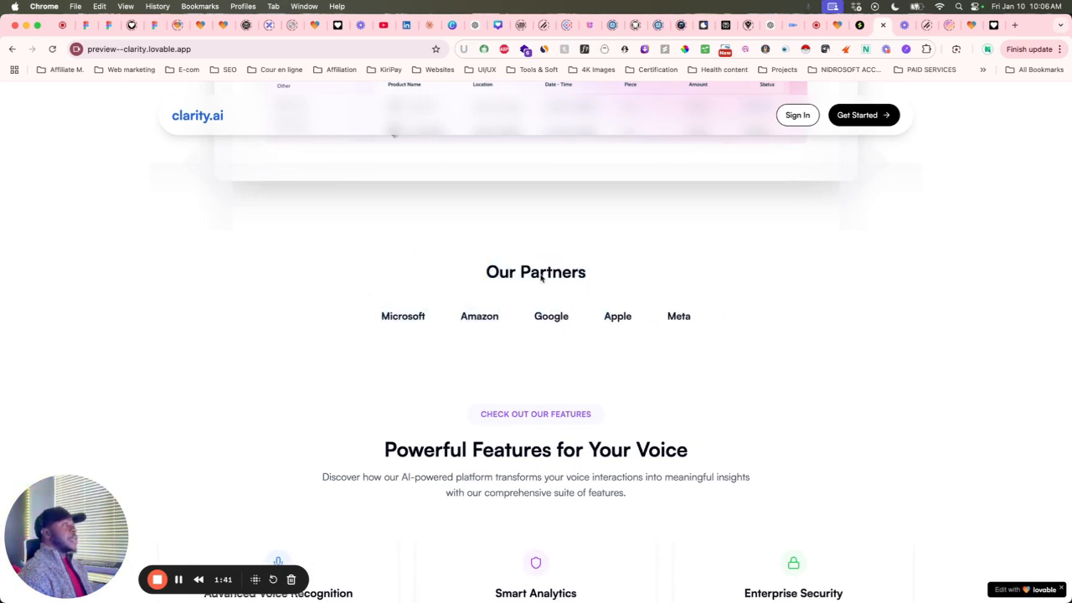
scroll(544, 278, down, 1)
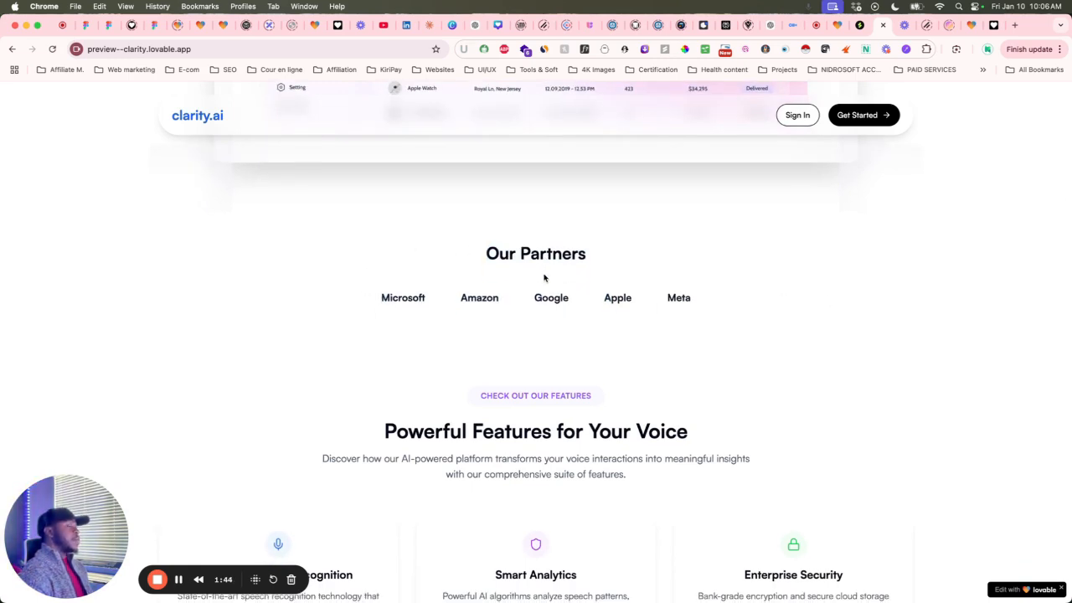
scroll(748, 374, down, 2)
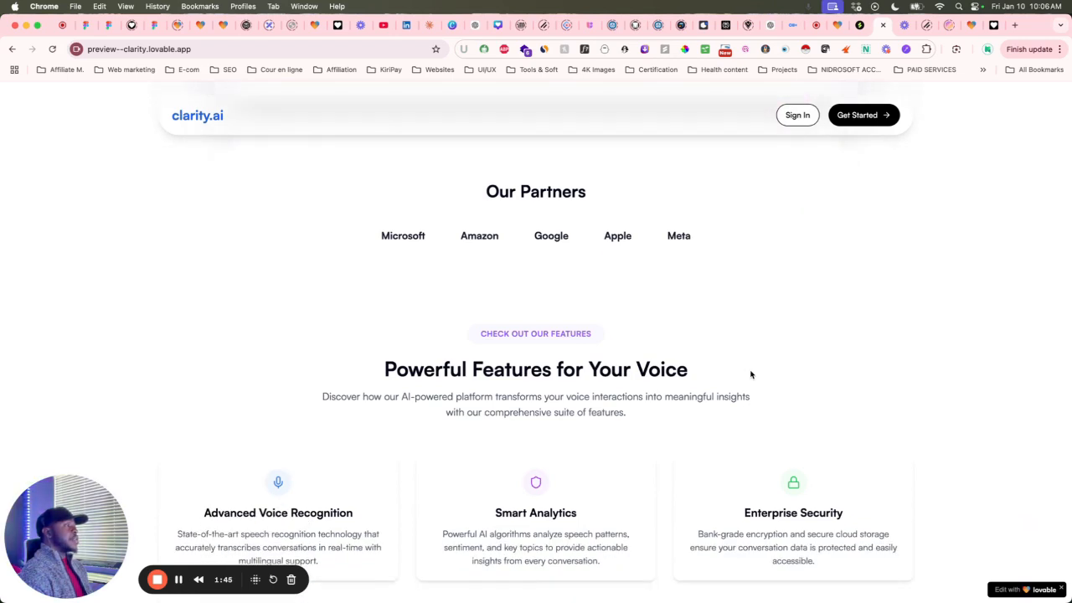
scroll(750, 375, up, 3)
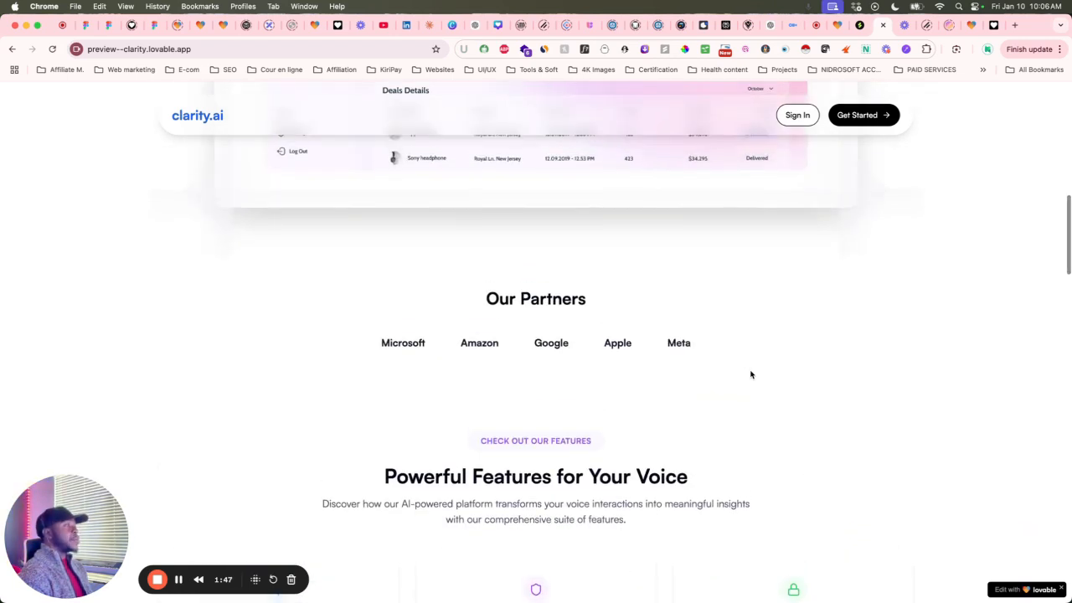
scroll(750, 374, down, 4)
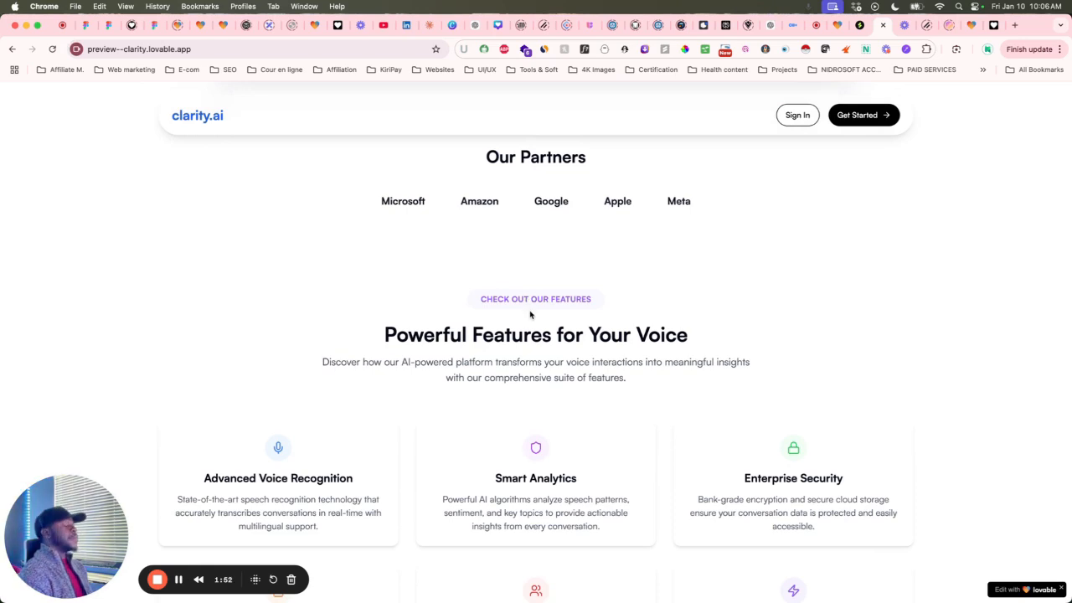
scroll(530, 312, down, 1)
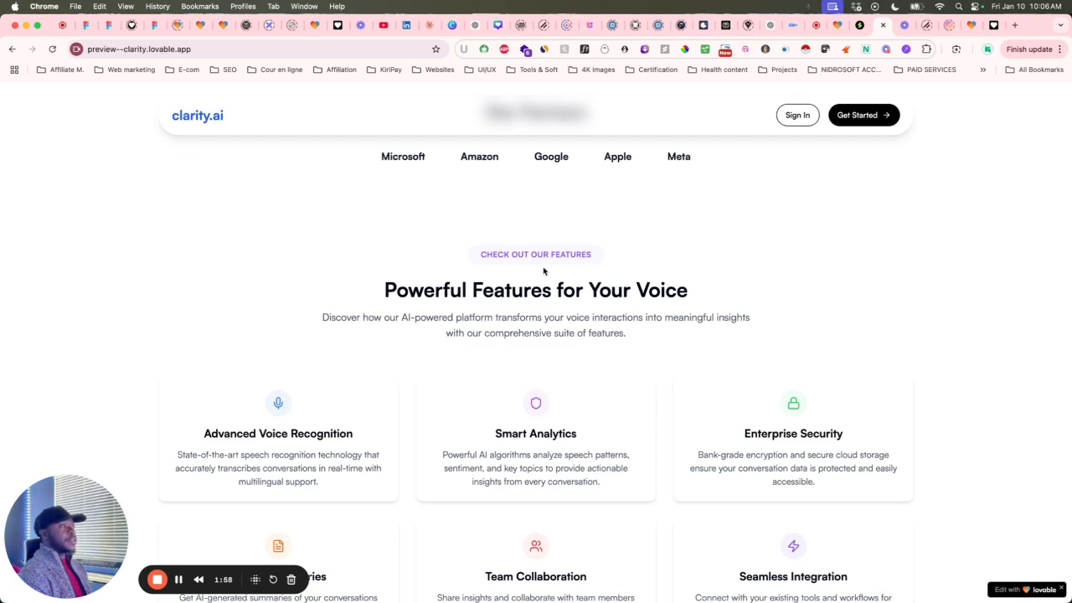
scroll(544, 271, down, 2)
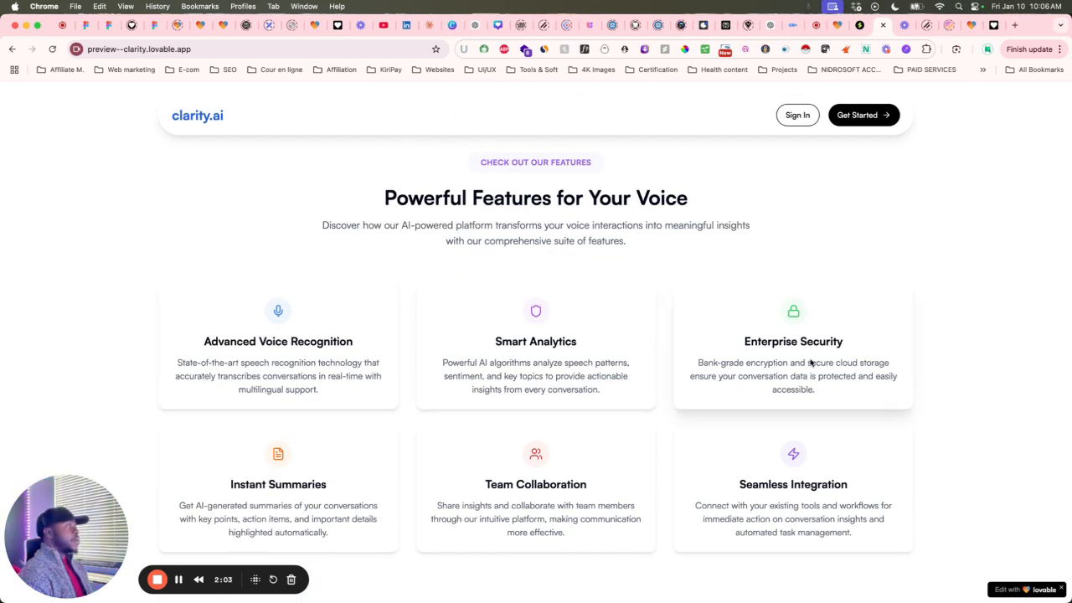
scroll(807, 362, down, 1)
scroll(636, 290, down, 1)
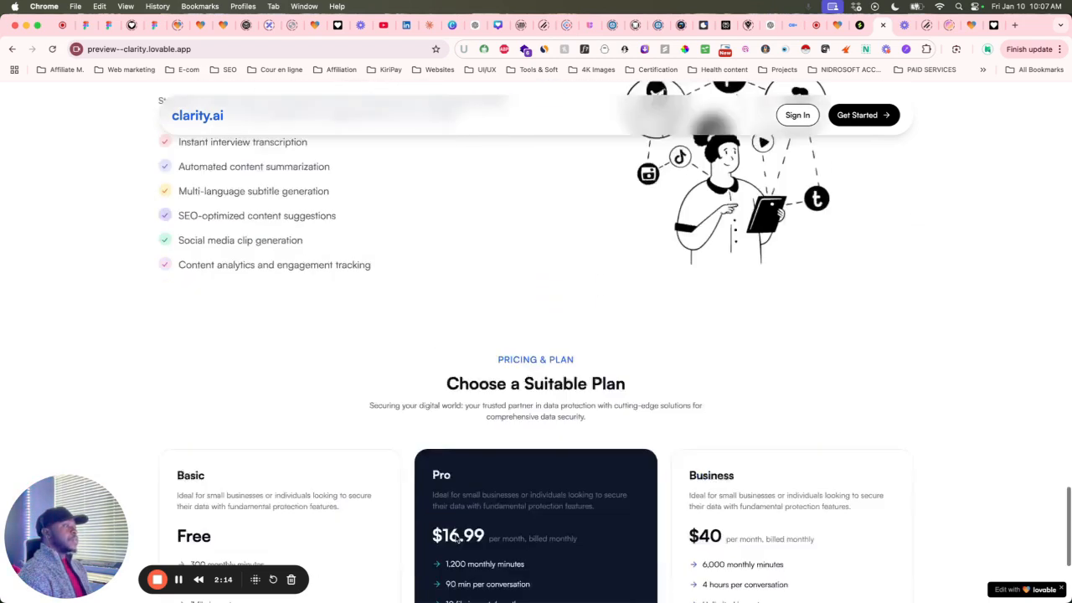
scroll(645, 527, down, 5)
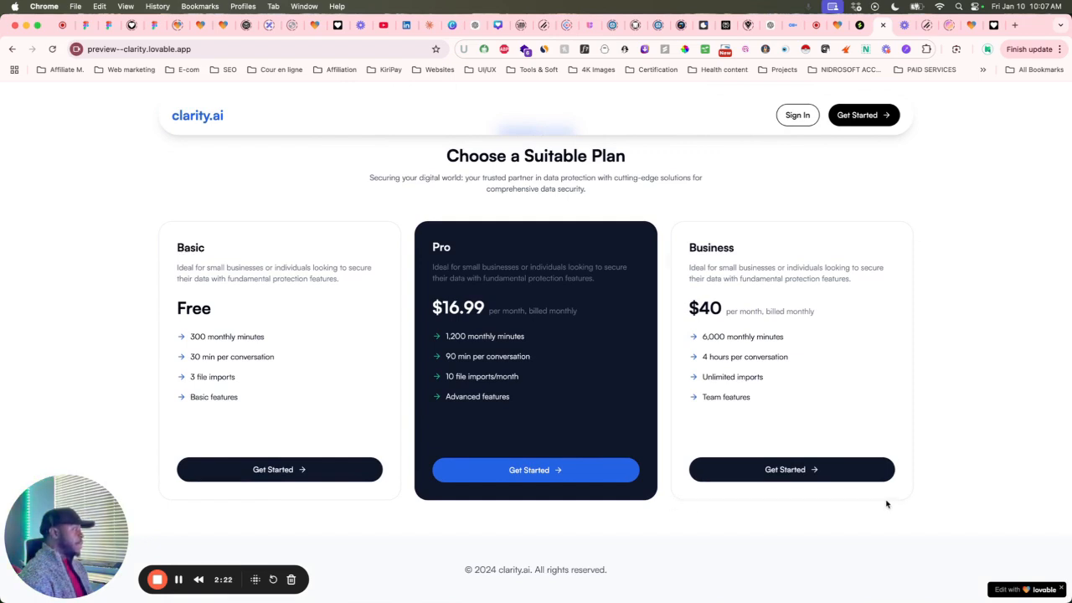
Scroll back up to the feature cards, then return to the Lovable project editor.
scroll(789, 517, up, 10)
scroll(789, 517, up, 10)
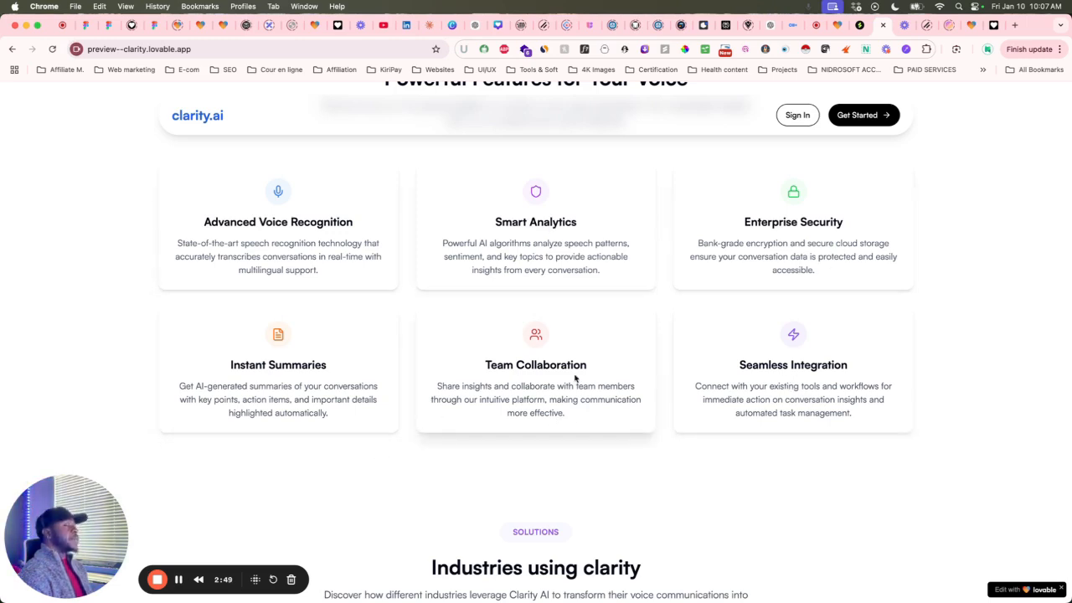
scroll(578, 379, up, 3)
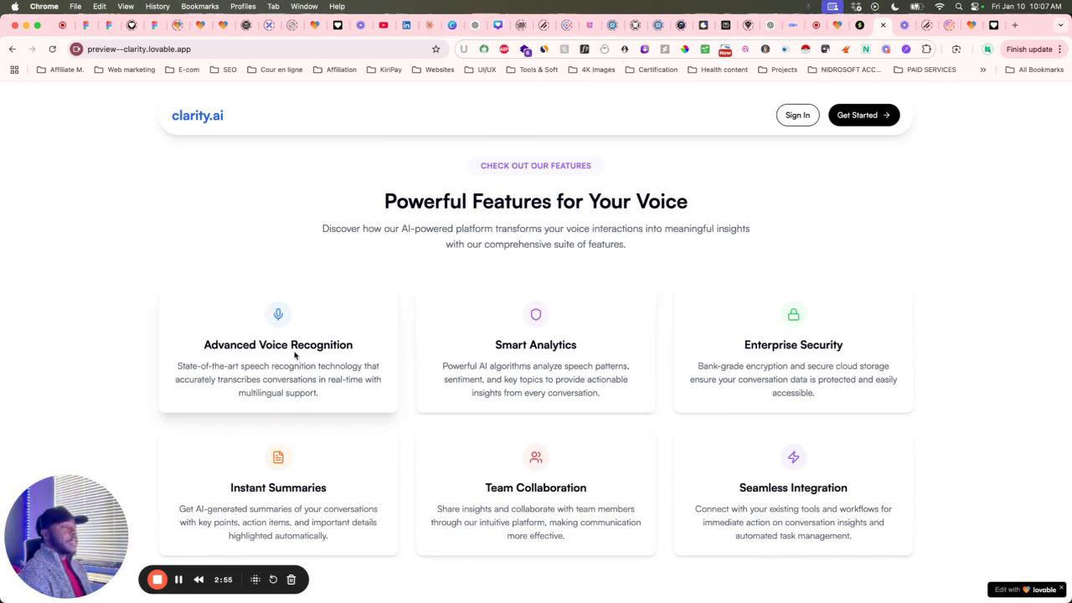
click(810, 25)
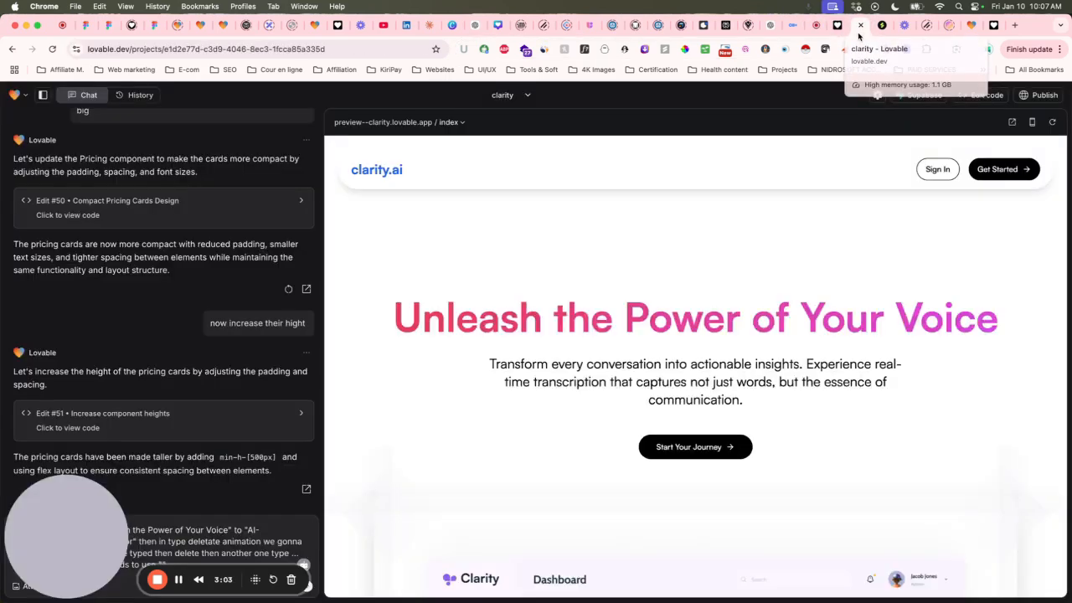
click(837, 25)
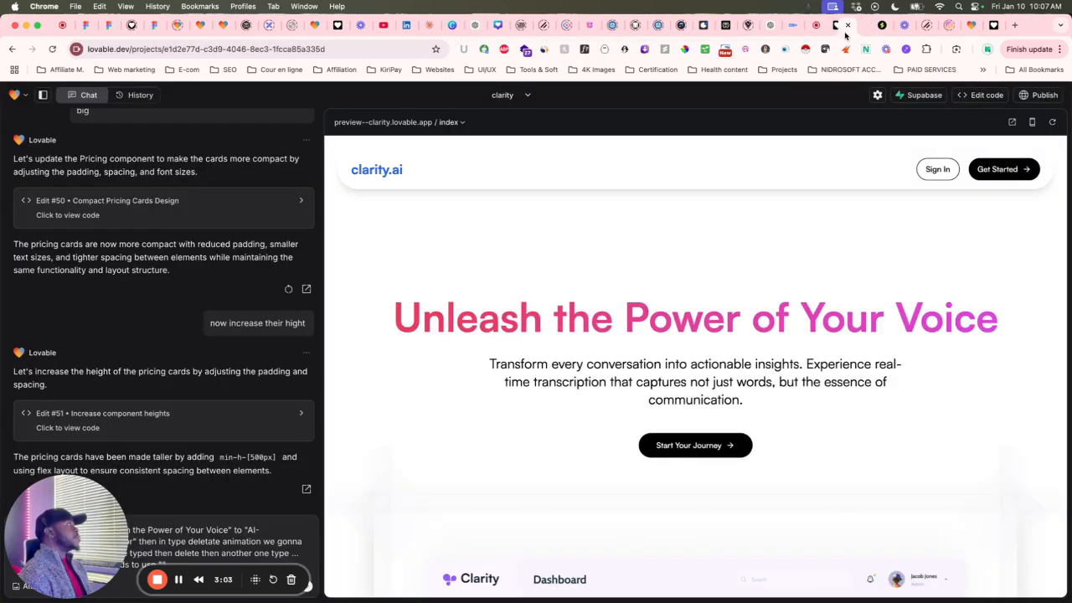
Review the Lovable chat history, viewing the earlier attached screenshot enlarged.
scroll(239, 457, up, 15)
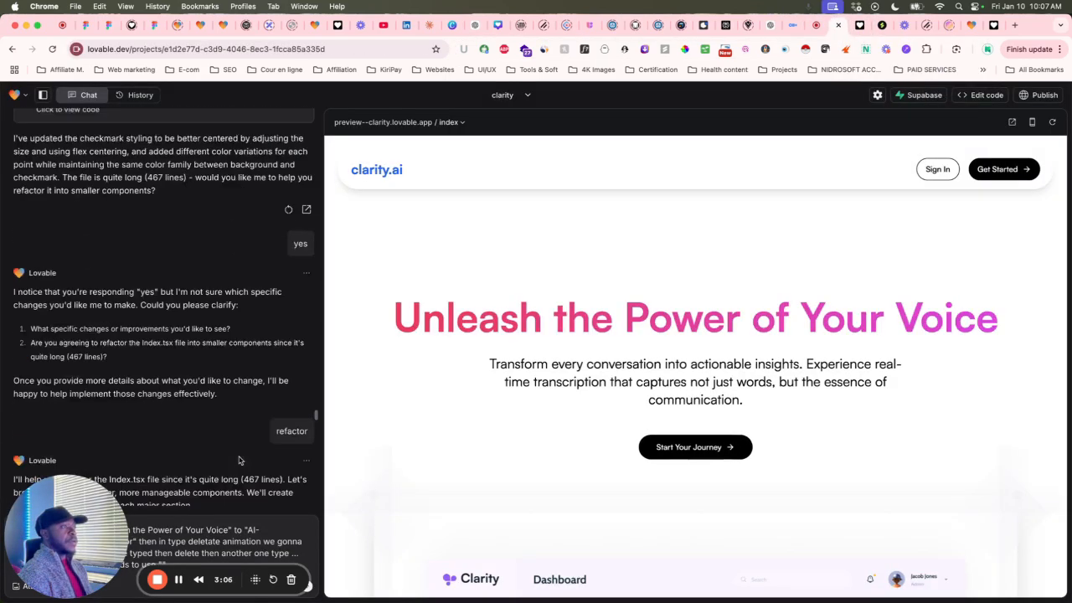
scroll(239, 457, up, 20)
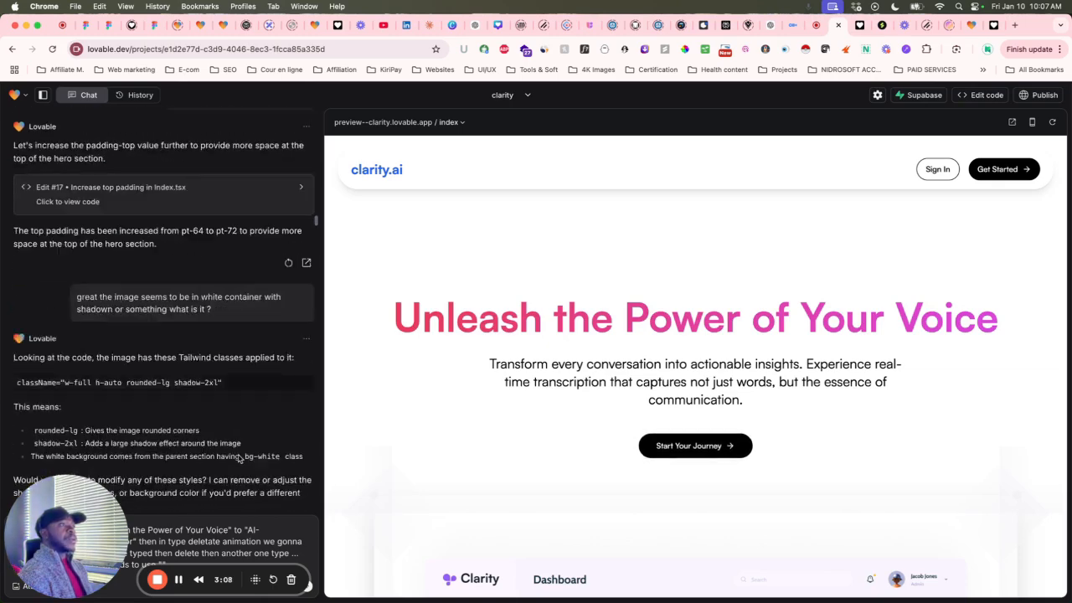
scroll(239, 457, down, 15)
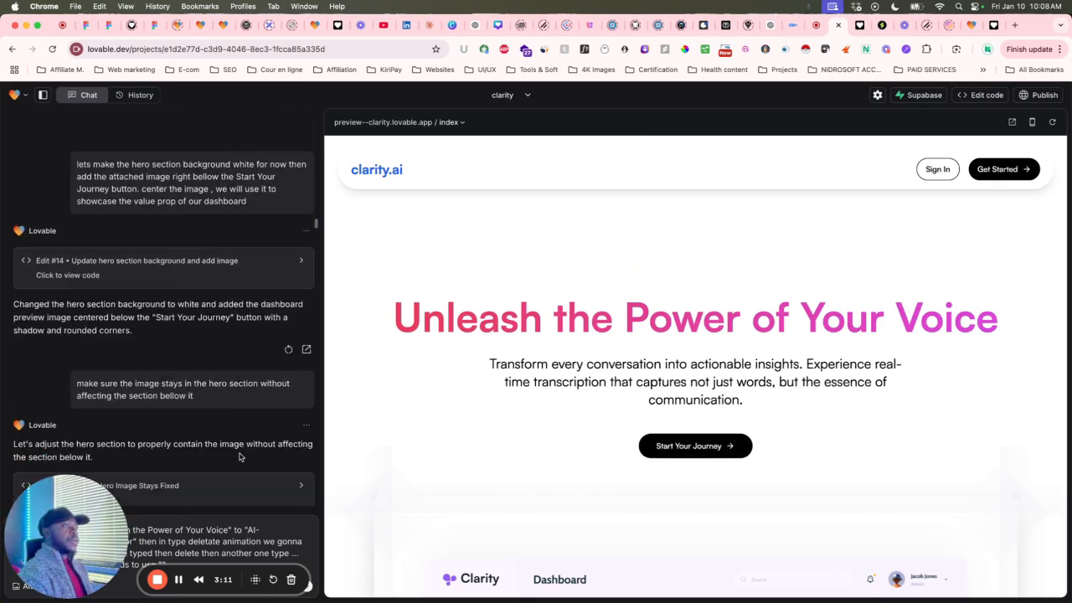
scroll(239, 457, up, 10)
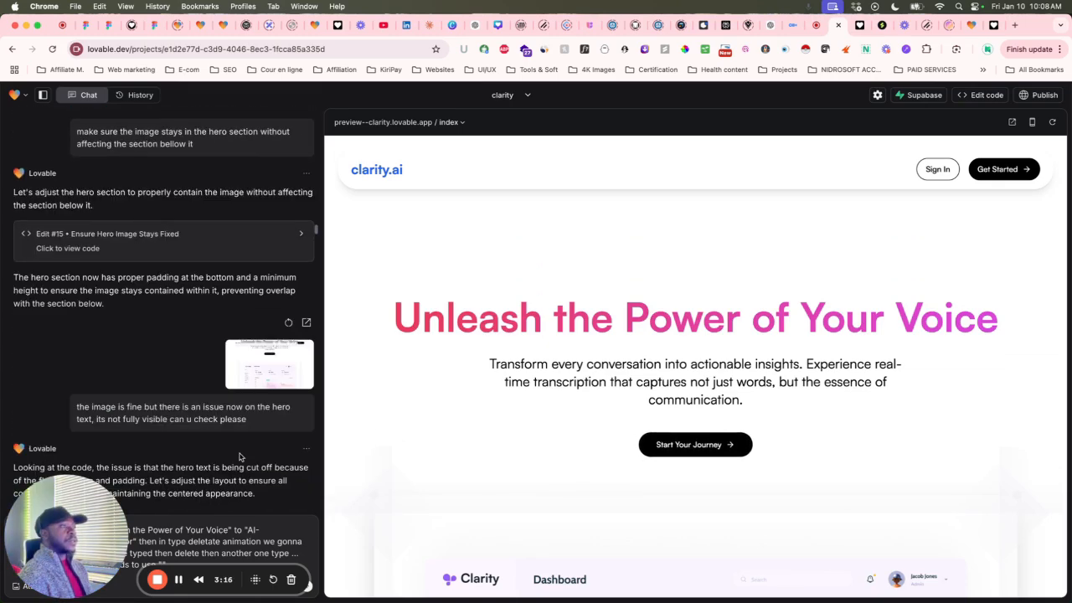
scroll(239, 457, up, 10)
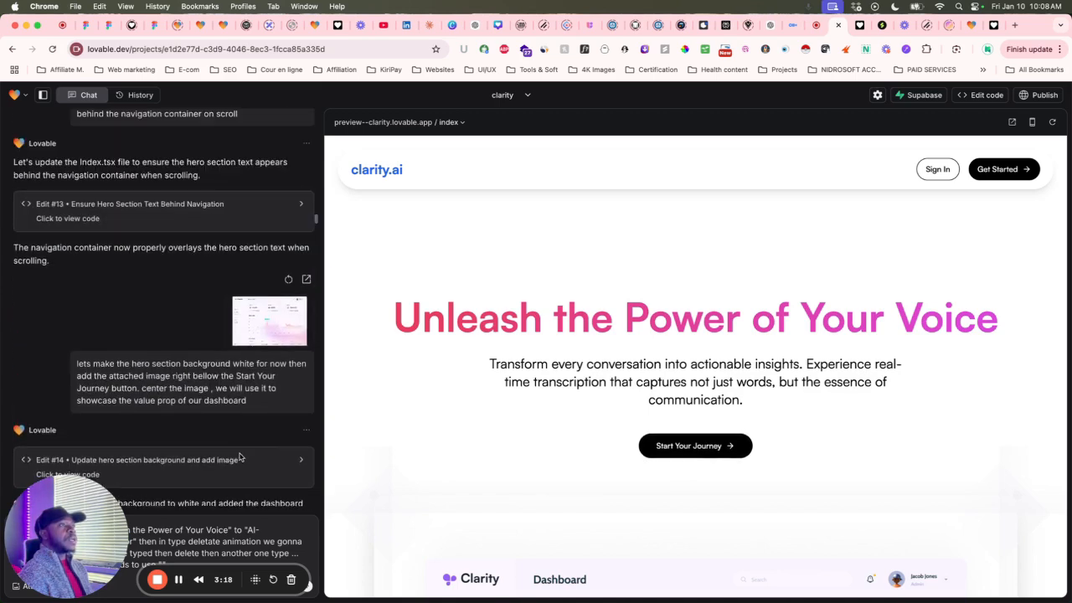
scroll(239, 457, up, 10)
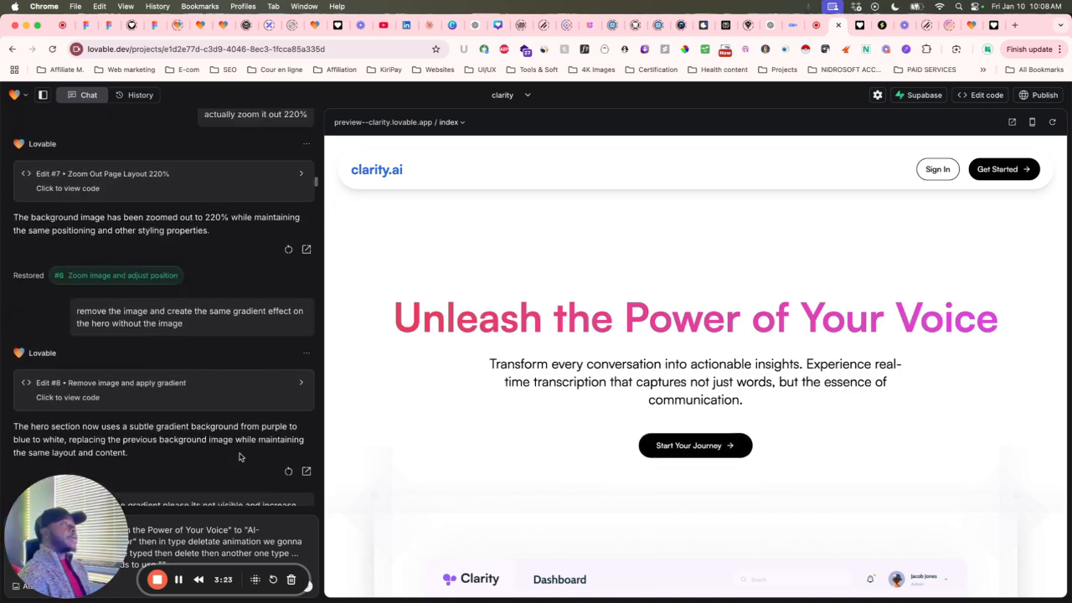
scroll(239, 457, up, 3)
scroll(239, 456, down, 10)
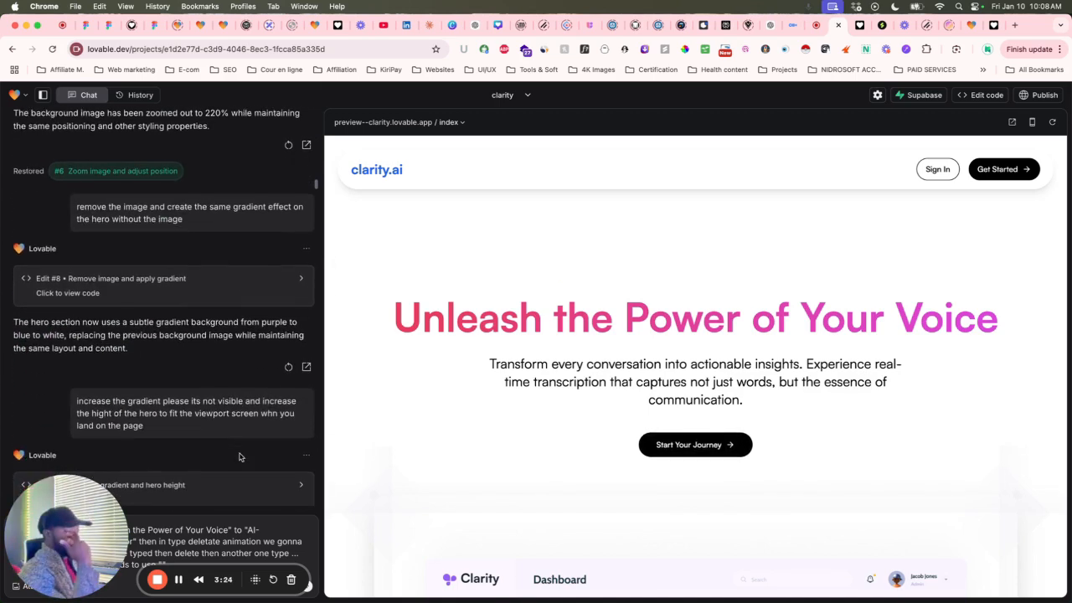
scroll(239, 457, down, 10)
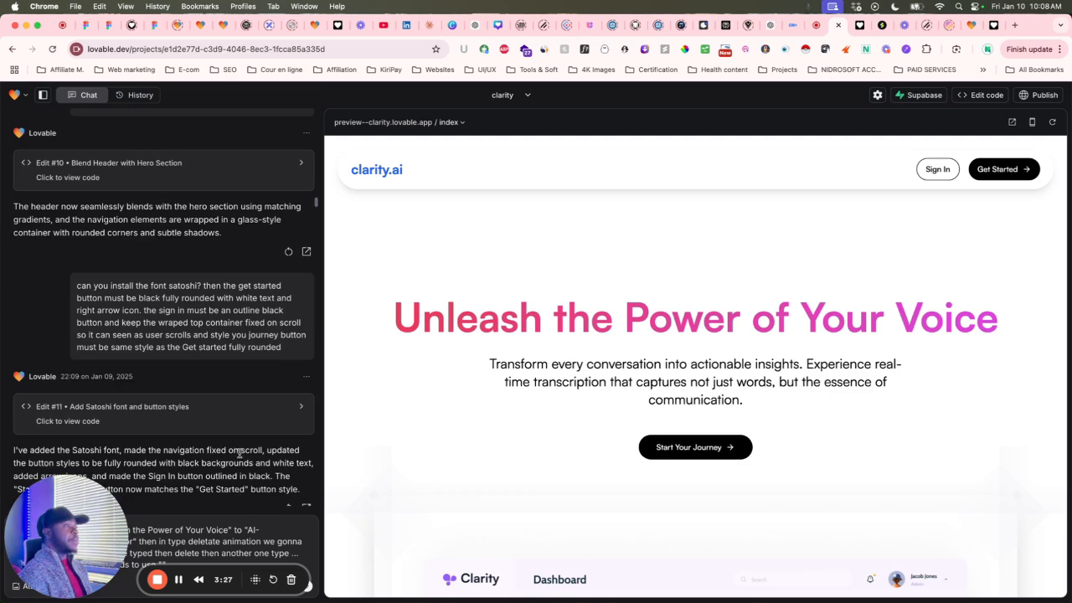
scroll(239, 456, up, 4)
click(271, 356)
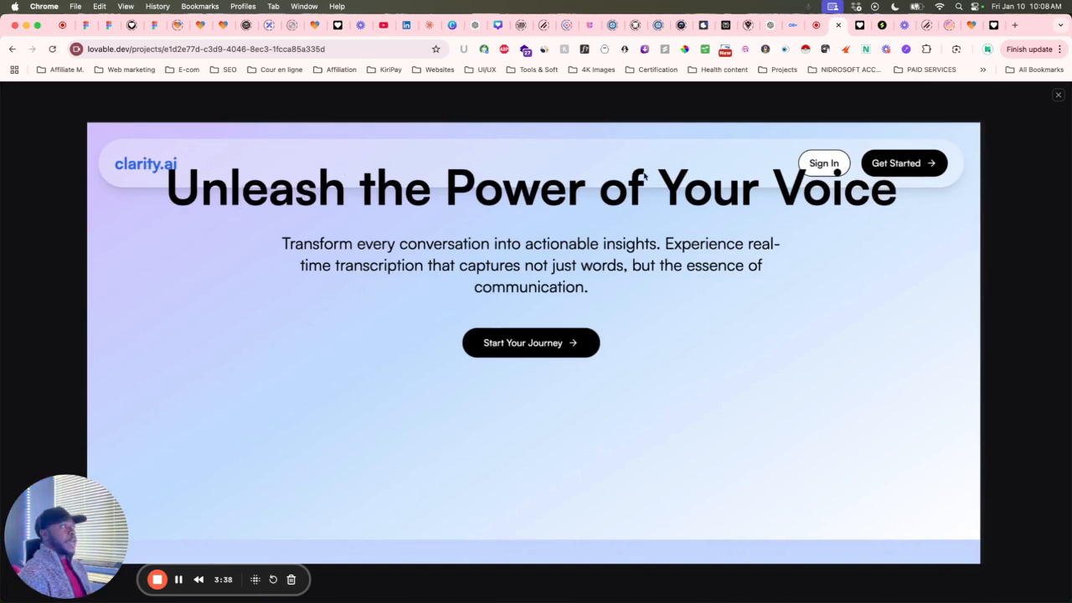
click(1057, 96)
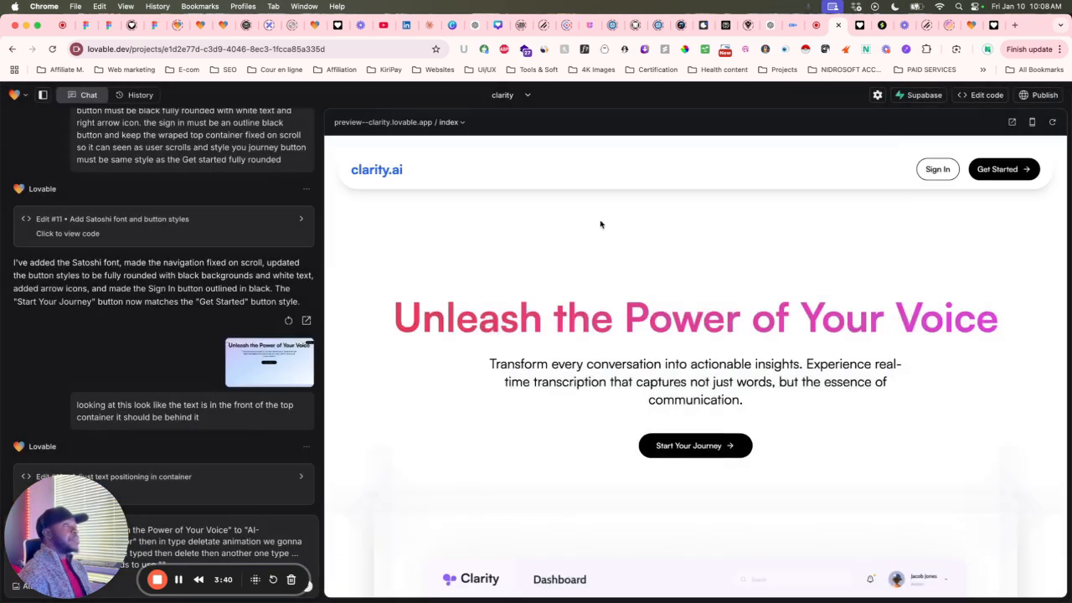
scroll(138, 289, down, 5)
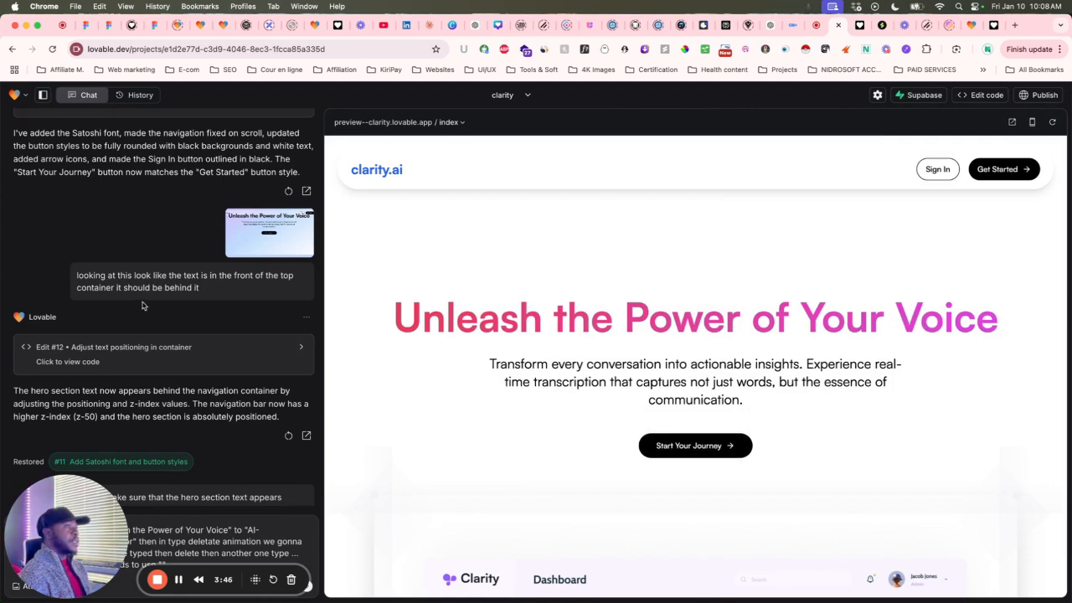
scroll(186, 308, down, 10)
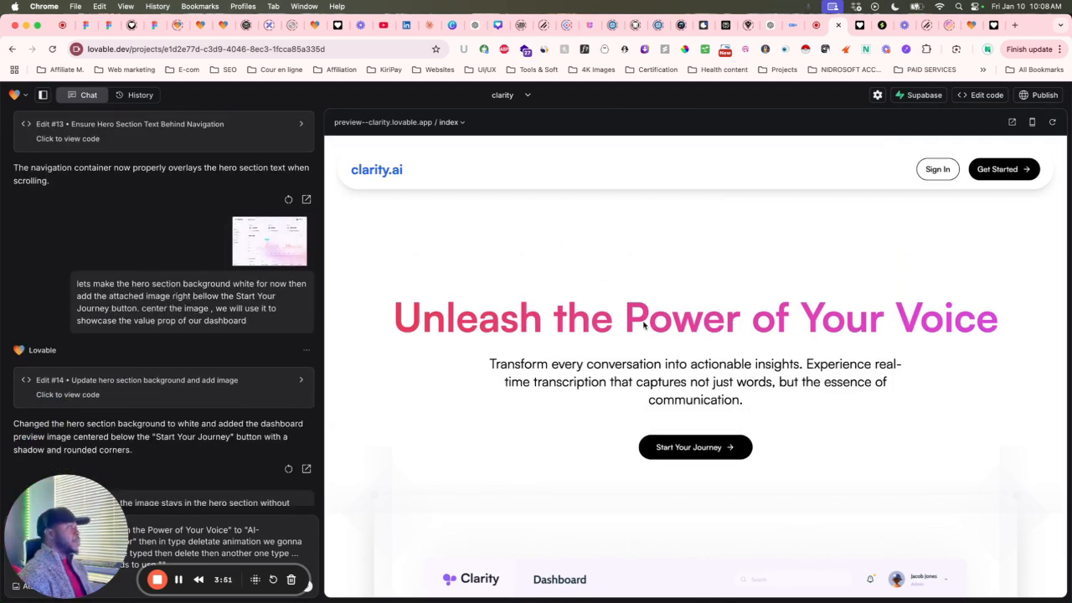
scroll(644, 325, down, 1)
scroll(645, 327, up, 1)
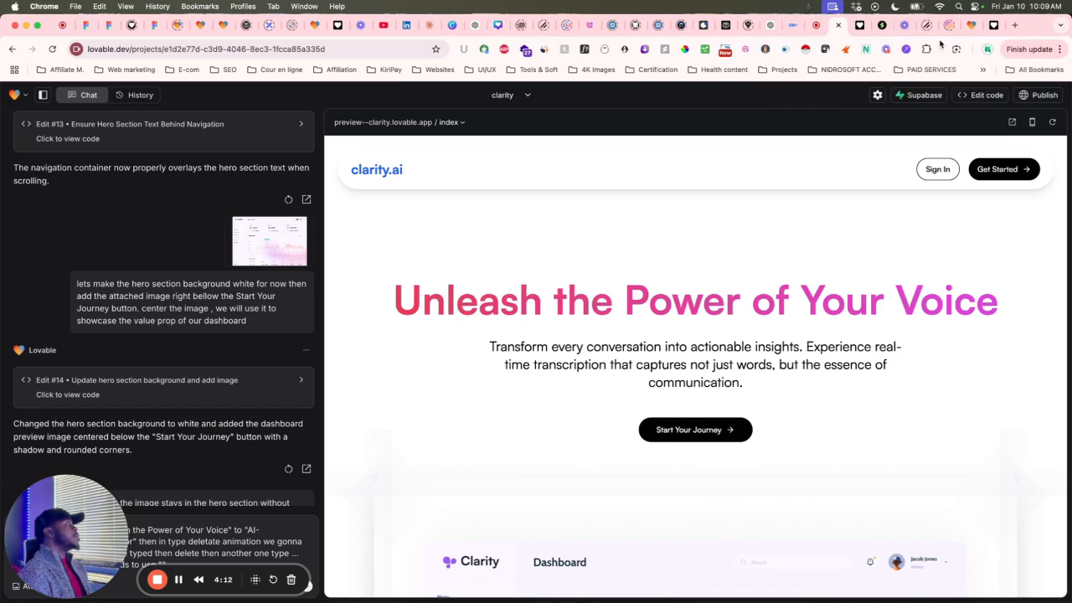
Open a new Chrome tab on the Google start page, glancing at the History menu.
click(1014, 26)
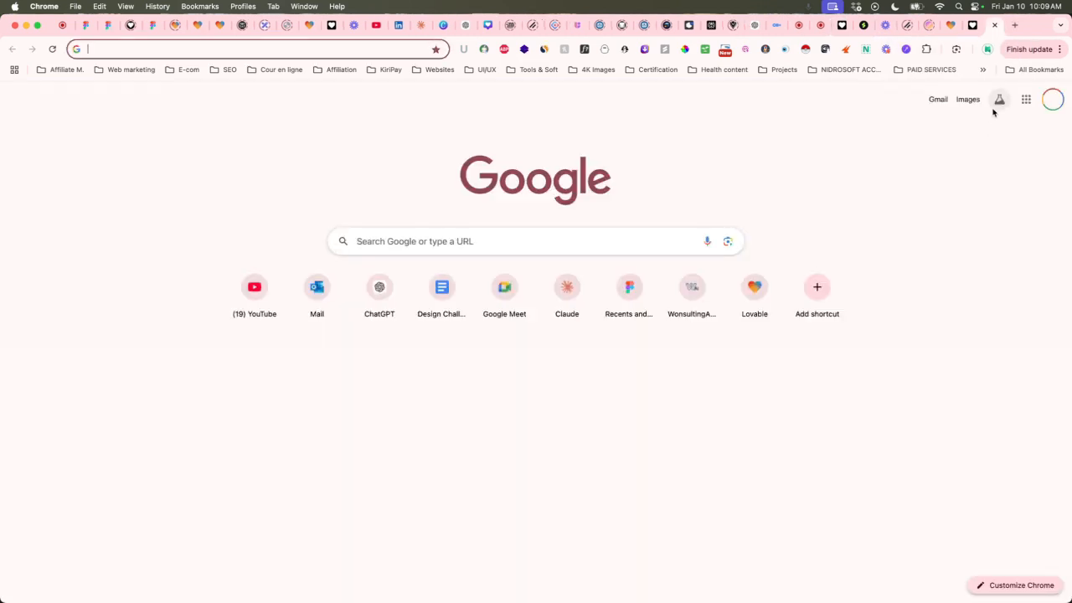
click(1059, 50)
mouse_move(916, 202)
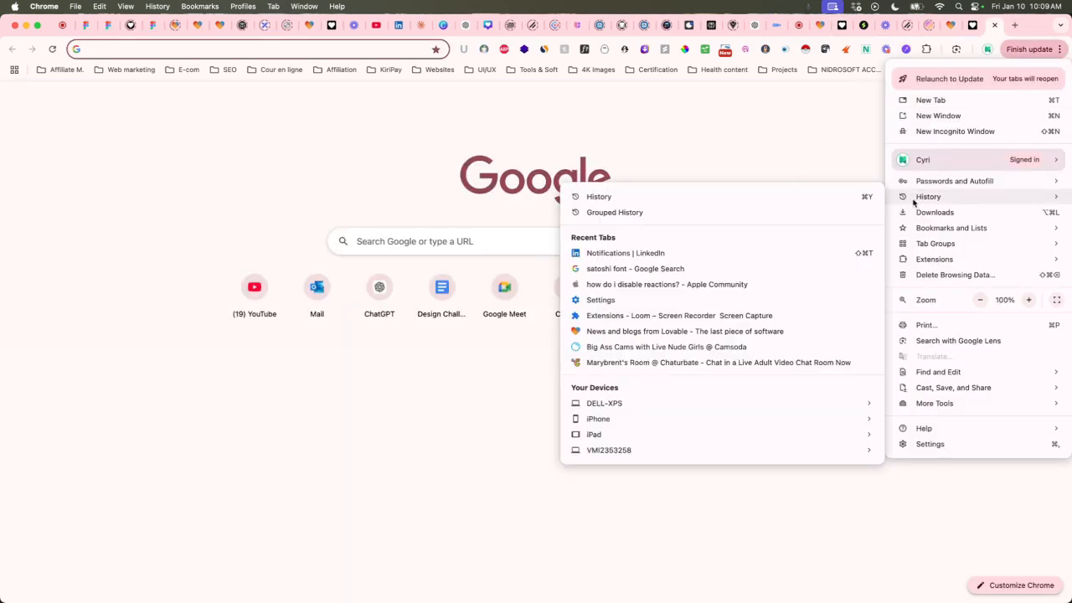
click(996, 30)
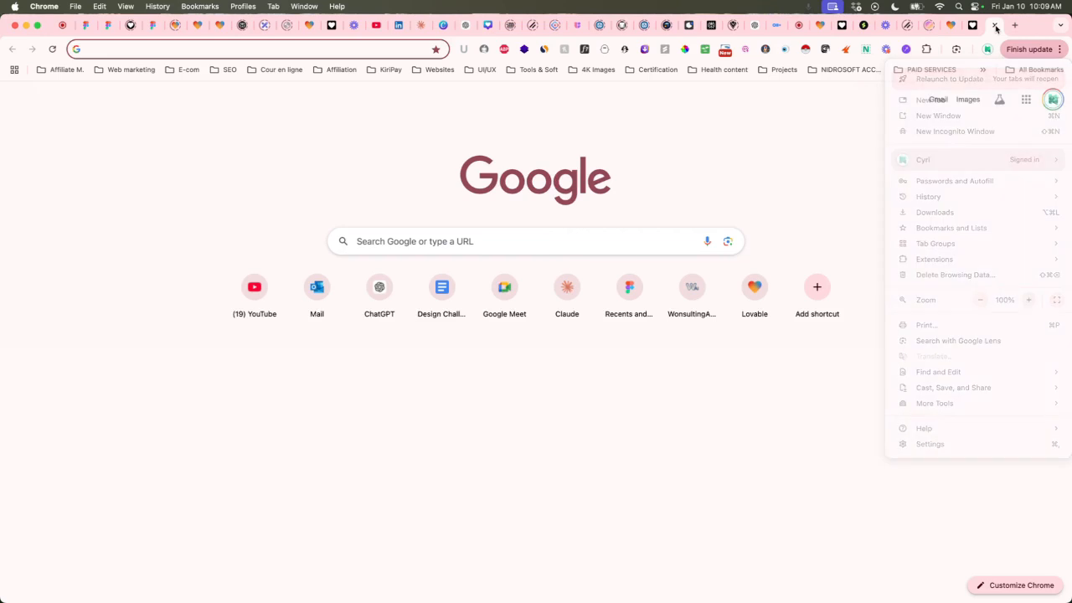
In Figma, select the icon group of the top Clarity logo in Frame 48095370.
click(799, 25)
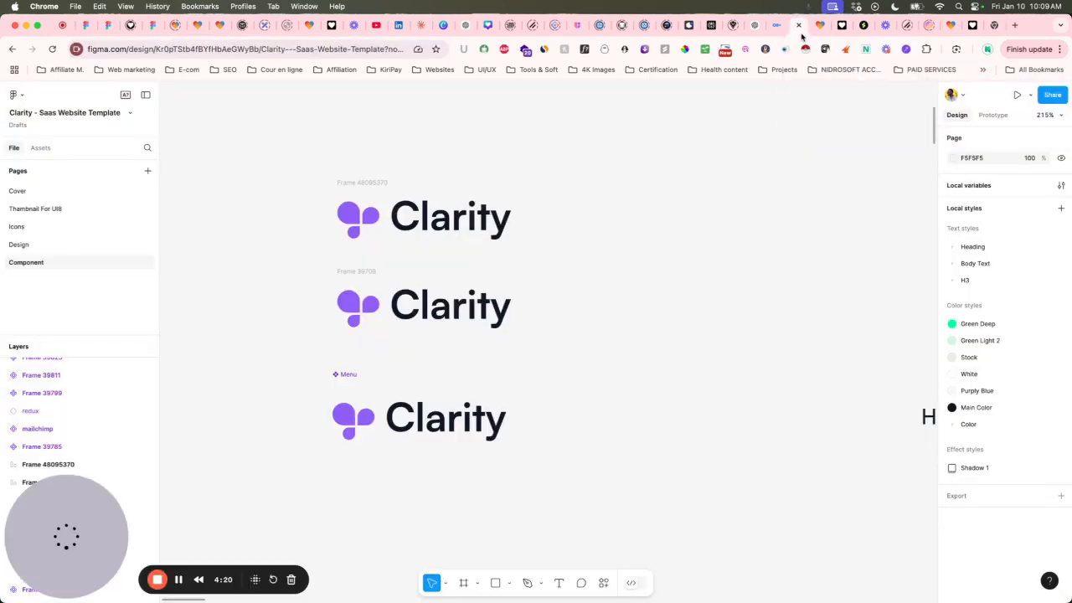
scroll(579, 247, down, 4)
scroll(583, 249, up, 1)
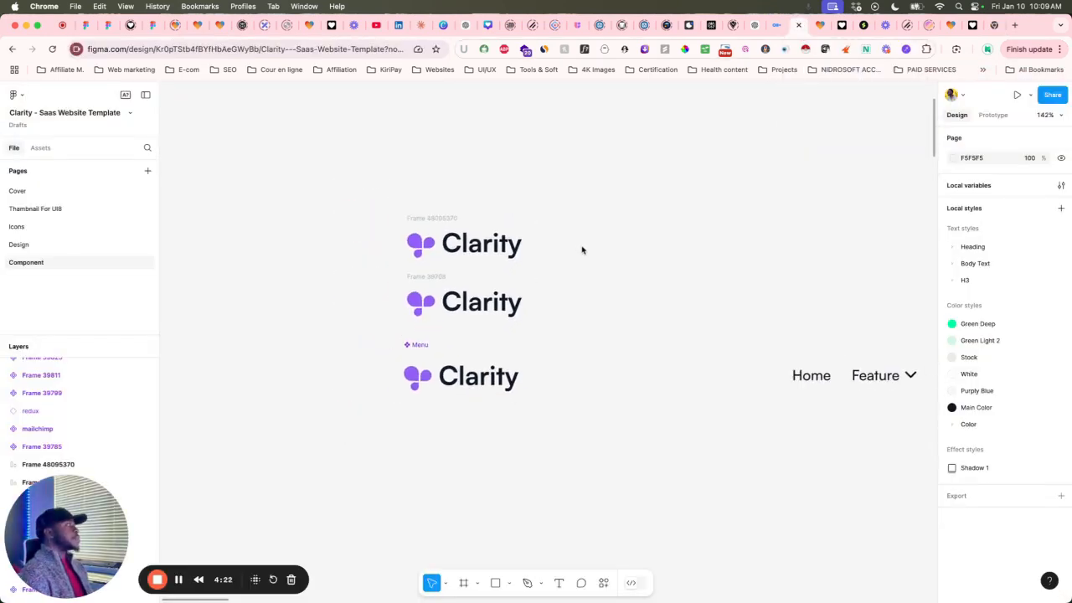
scroll(507, 221, up, 4)
scroll(507, 222, down, 2)
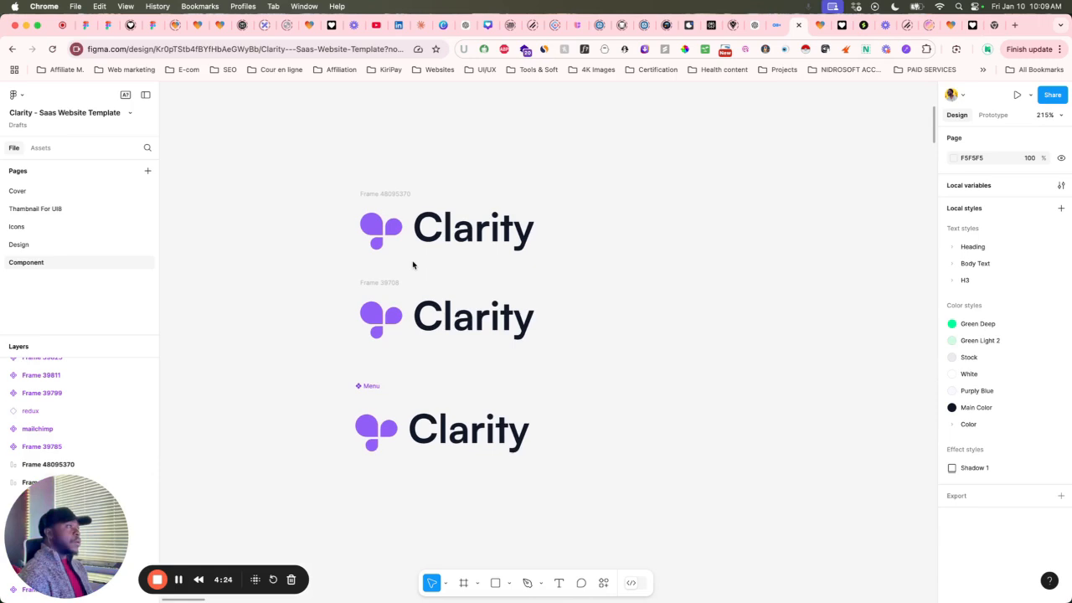
scroll(411, 266, up, 4)
click(375, 269)
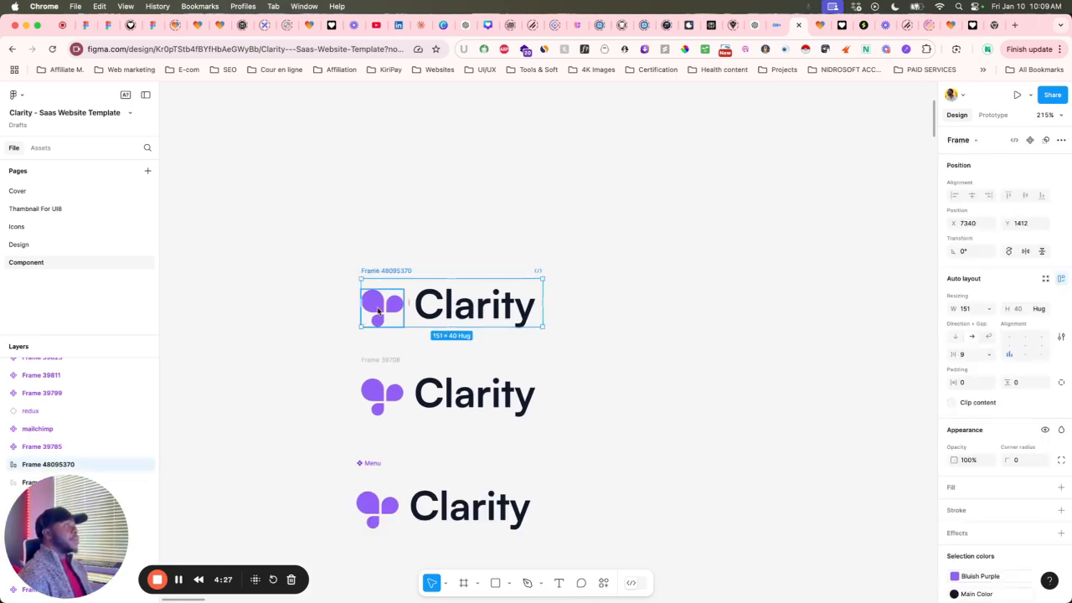
scroll(374, 317, up, 2)
scroll(374, 317, up, 1)
scroll(376, 315, down, 2)
click(390, 266)
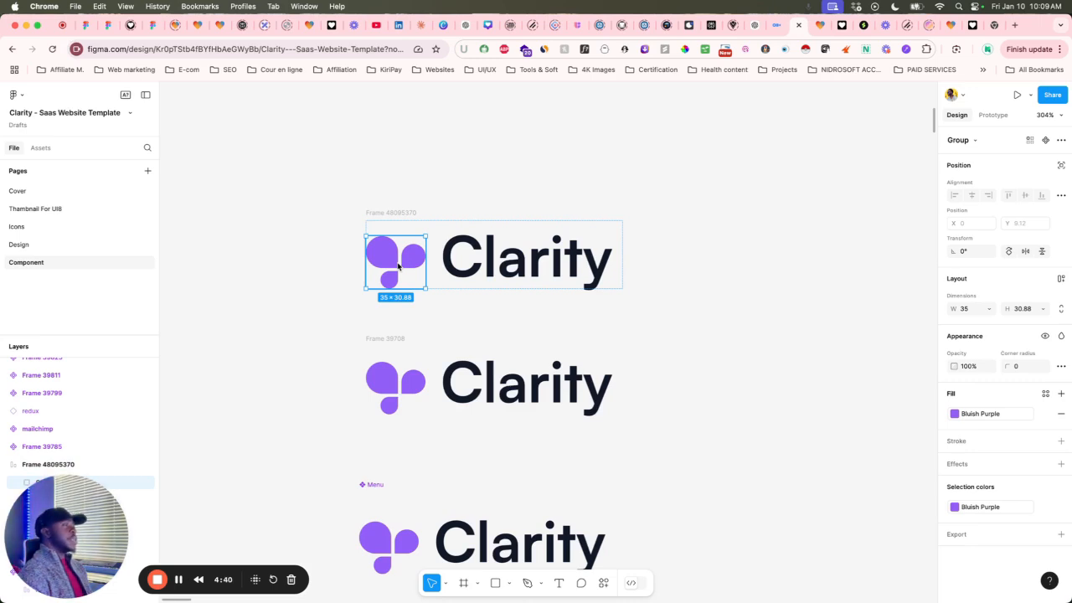
Change the icon's fill from Bluish Purple to the Colors/Pink style.
click(1045, 392)
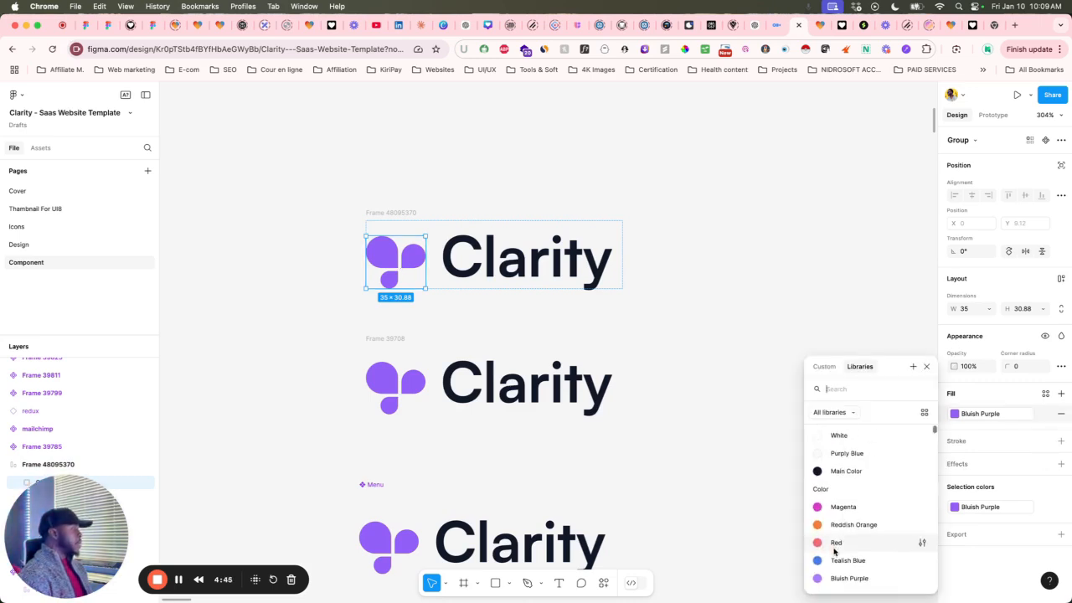
scroll(830, 549, down, 10)
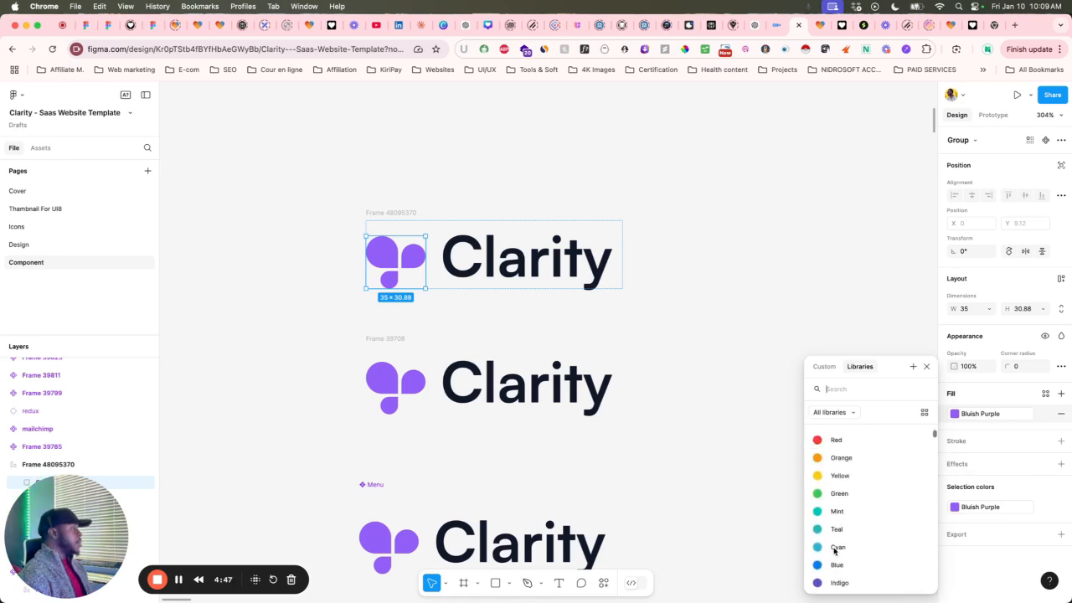
scroll(830, 480, down, 3)
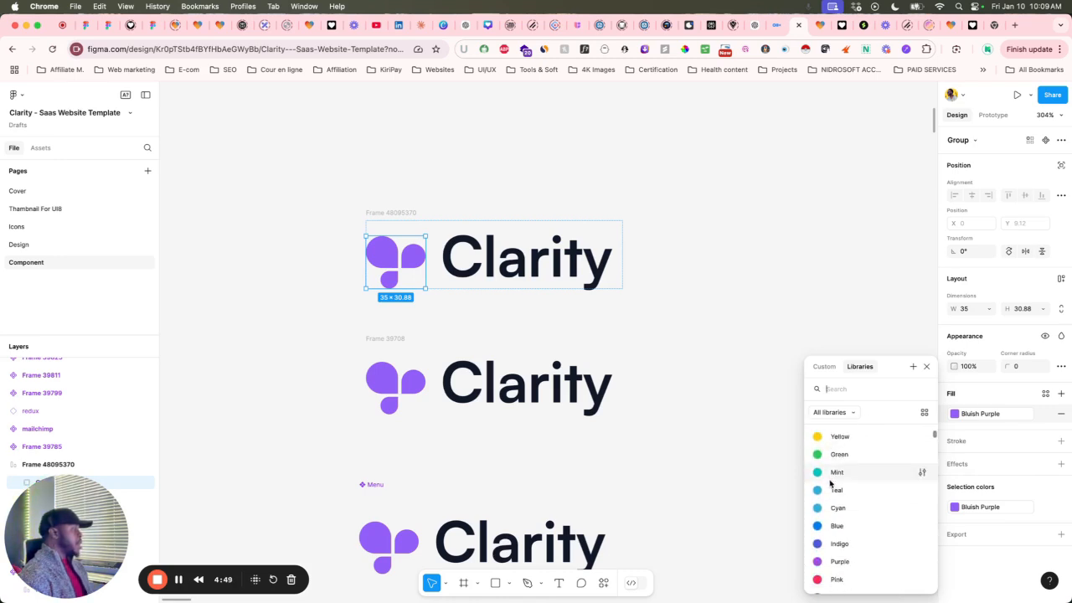
scroll(823, 573, down, 1)
click(819, 568)
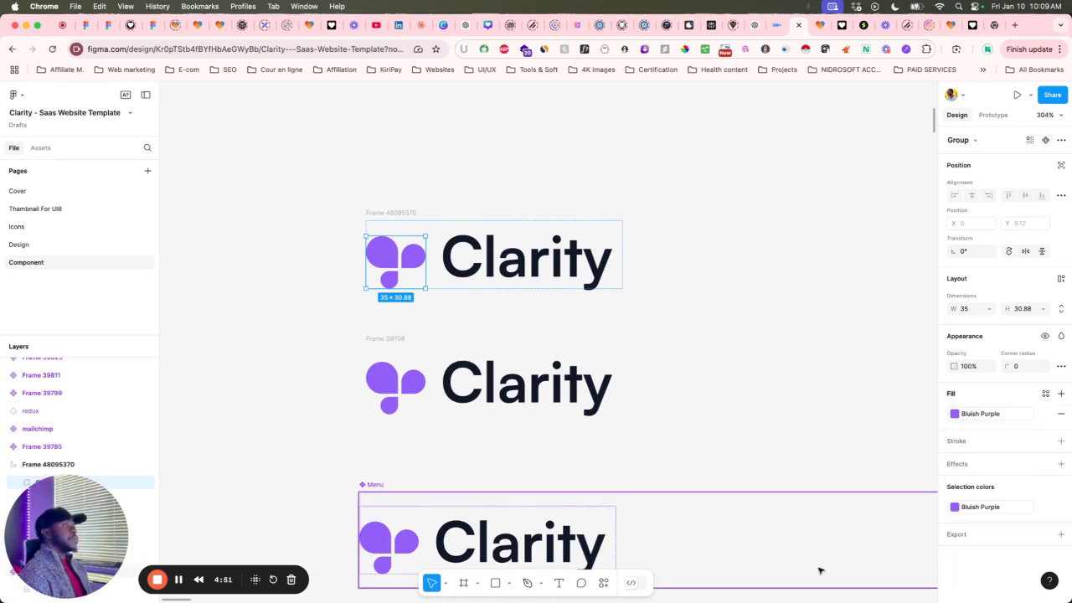
click(478, 204)
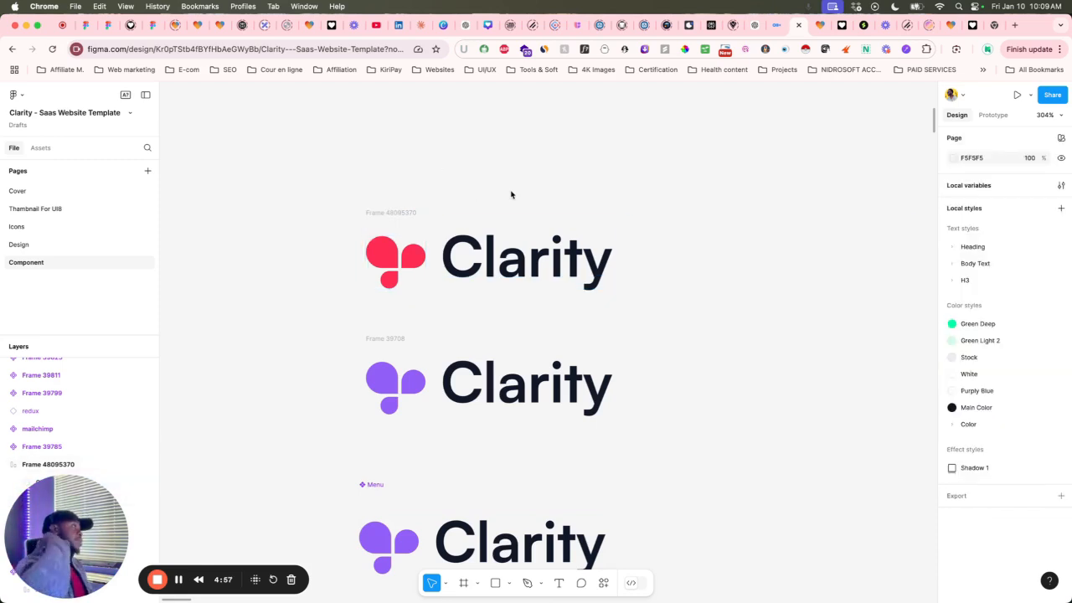
Rename the top pink logo frame to 'Logo' and keep it selected.
click(399, 212)
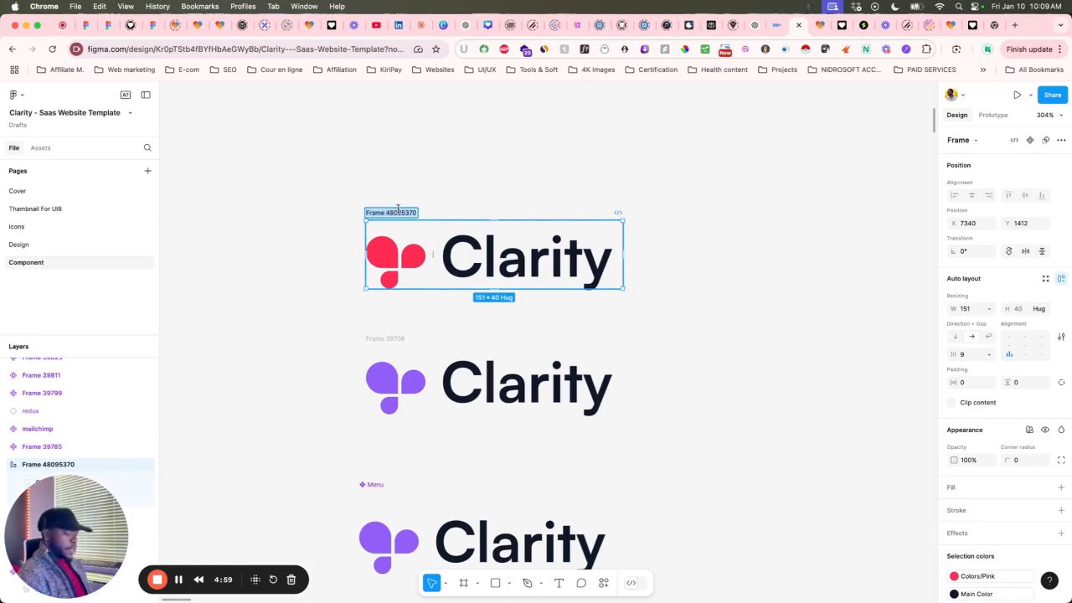
text(Logo)
key(Return)
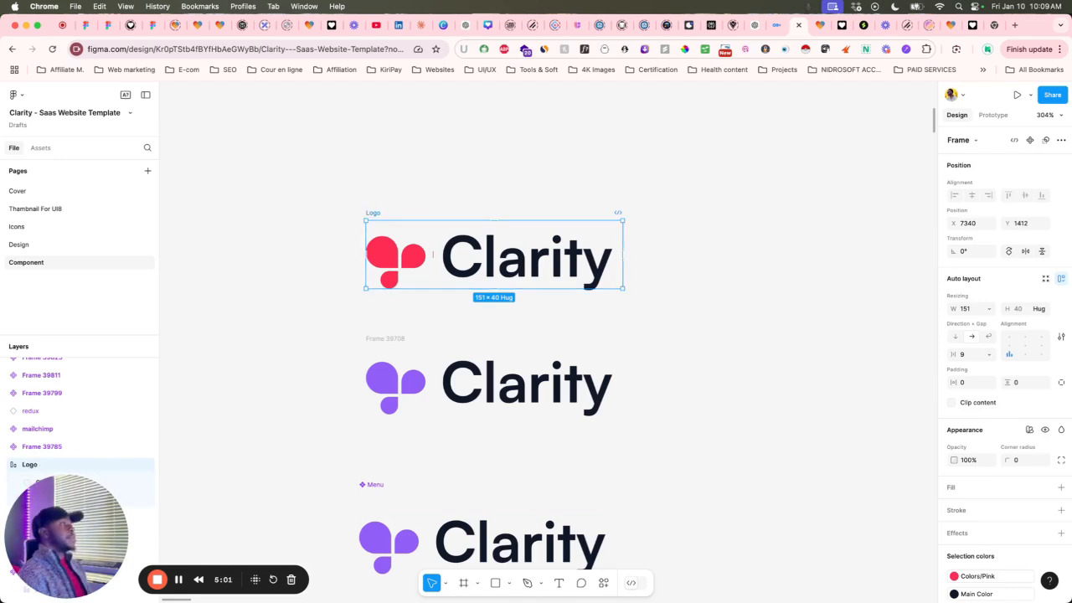
click(500, 145)
click(378, 215)
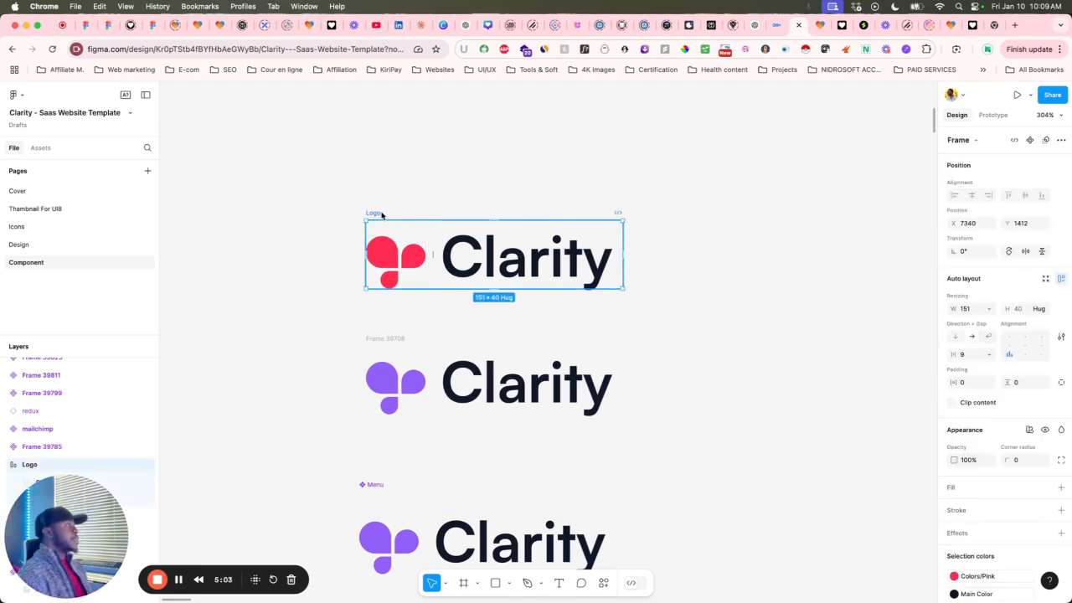
Export the Logo frame as a 4x PNG and show Logo.png in its folder.
scroll(995, 363, down, 1)
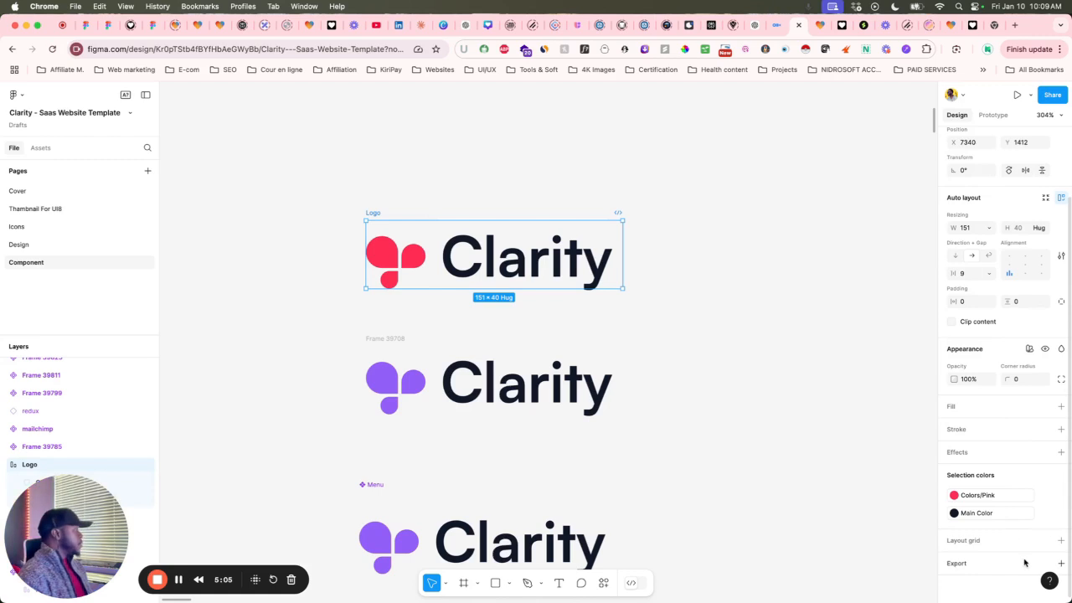
click(1061, 563)
scroll(1022, 490, down, 2)
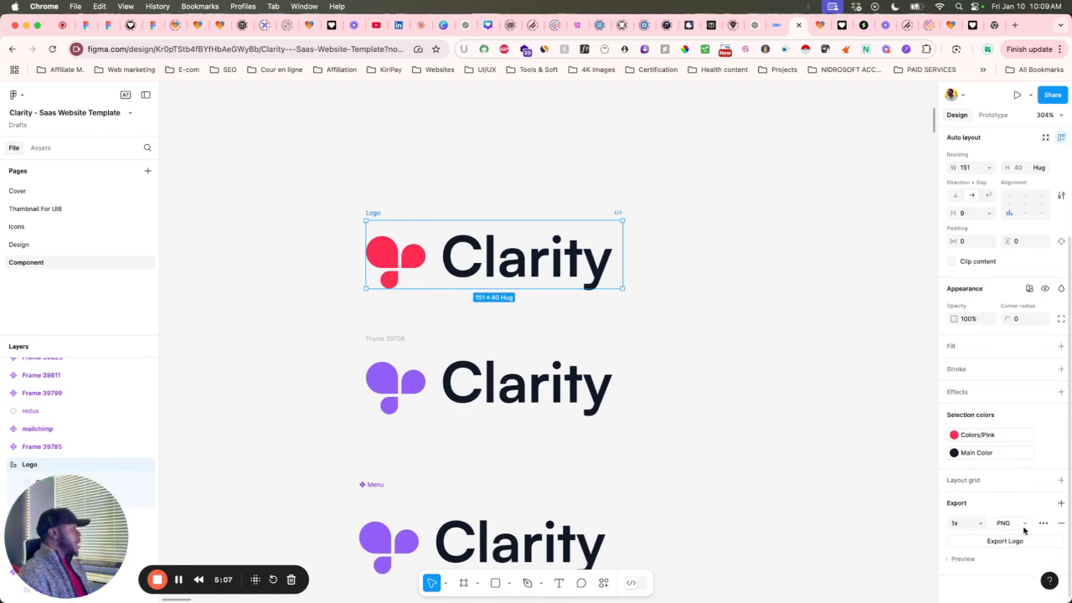
click(980, 524)
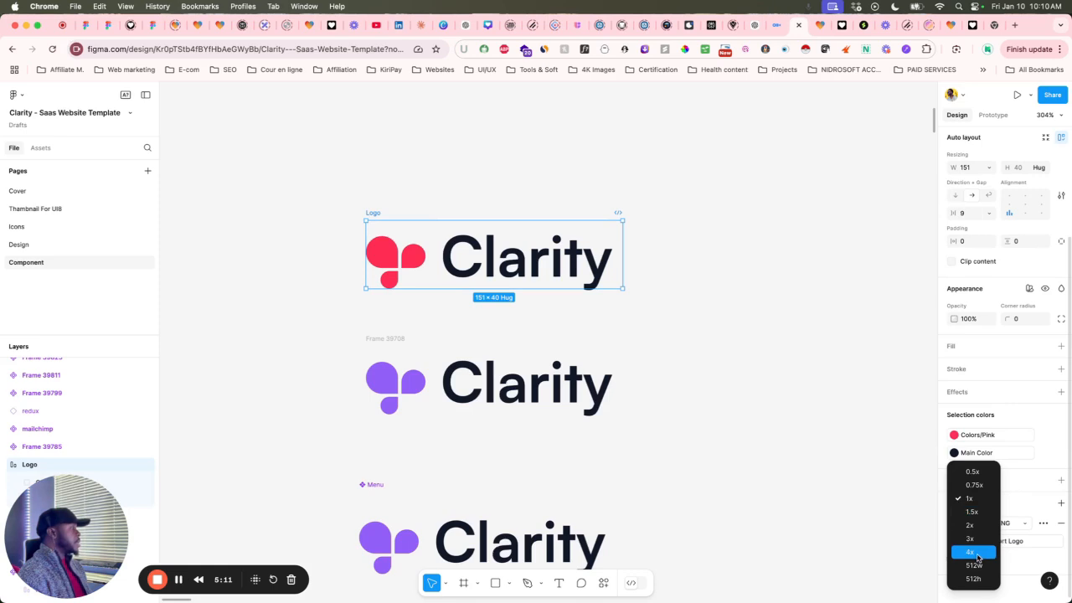
click(971, 552)
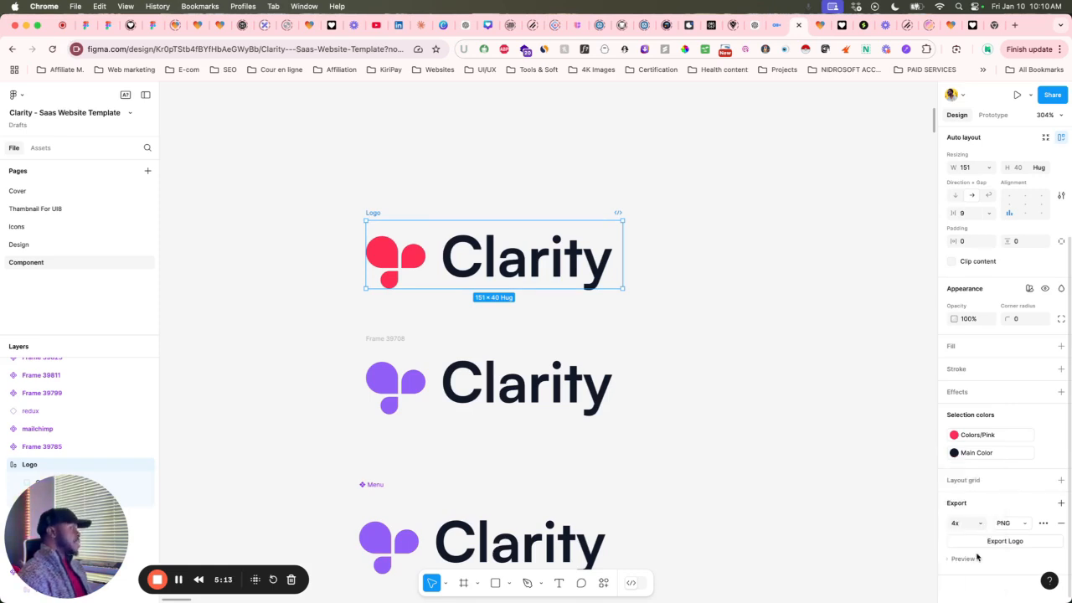
click(1004, 541)
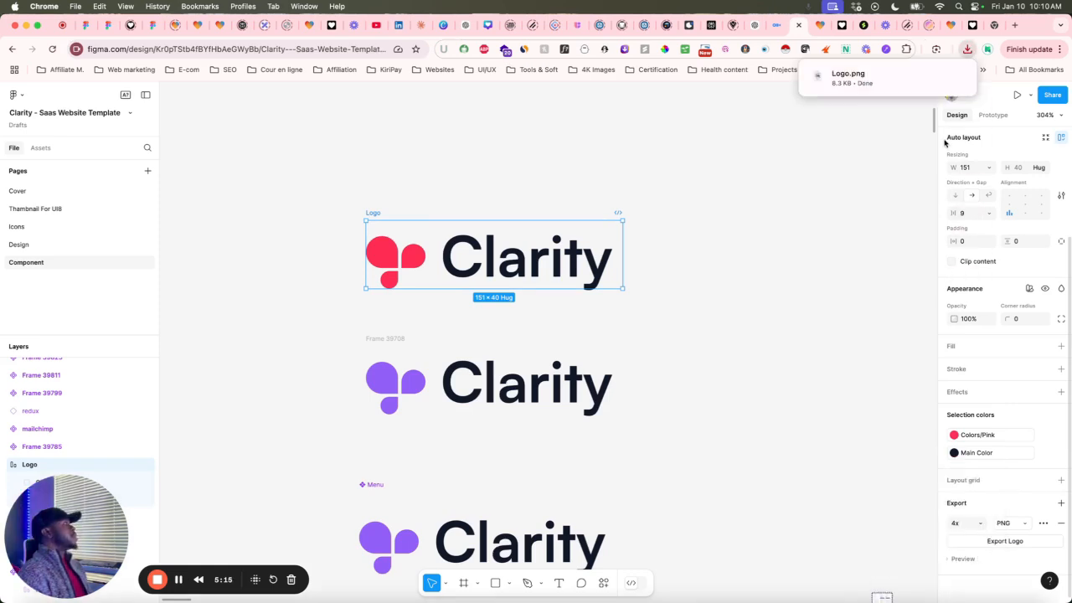
click(937, 76)
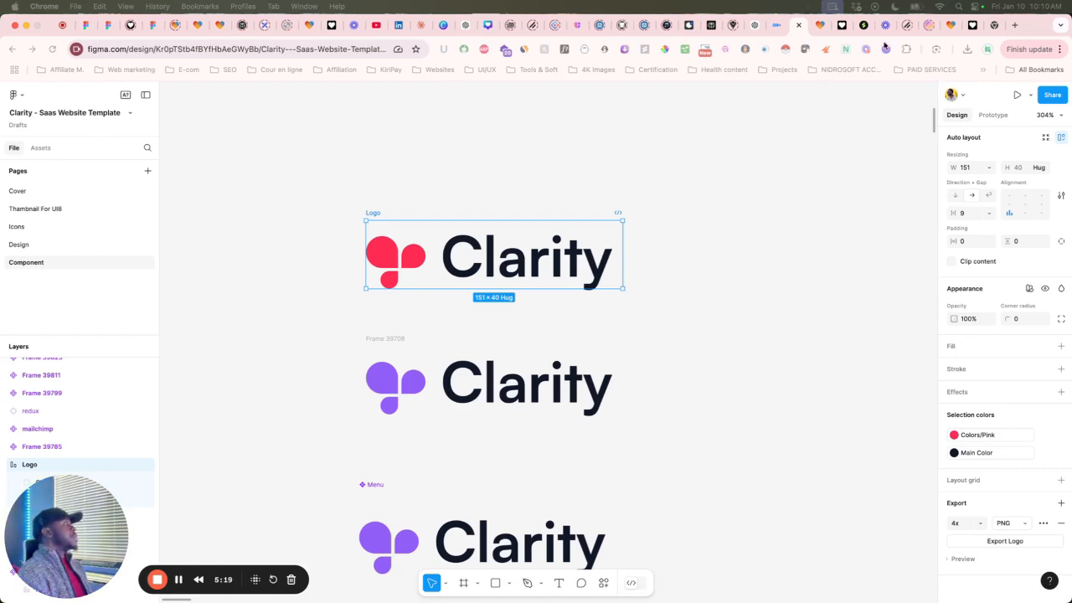
Back in the Lovable editor, delete the drafted headline-animation chat message.
click(841, 34)
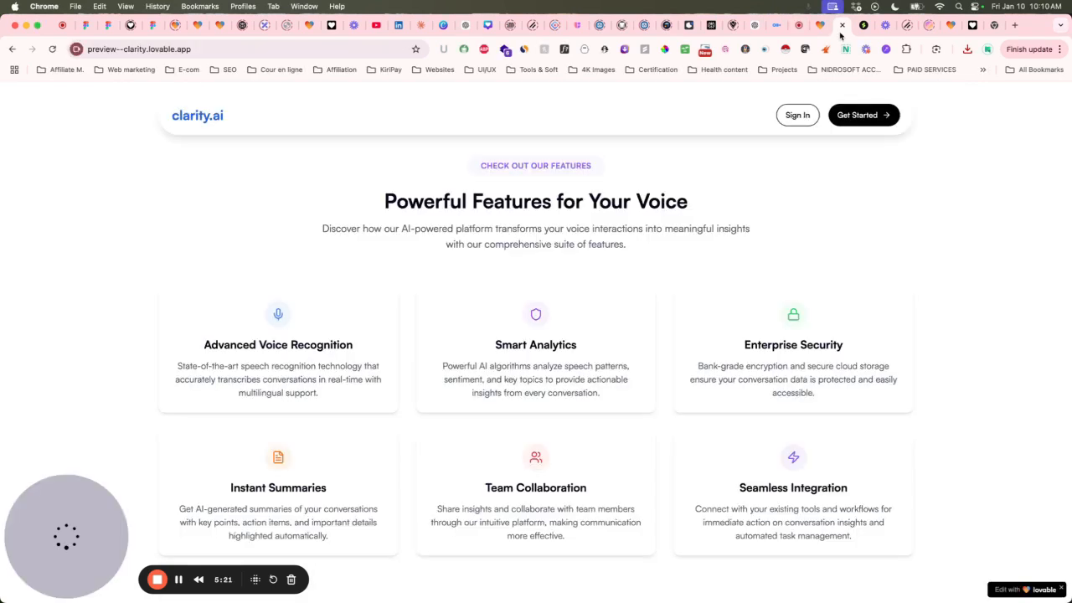
click(824, 30)
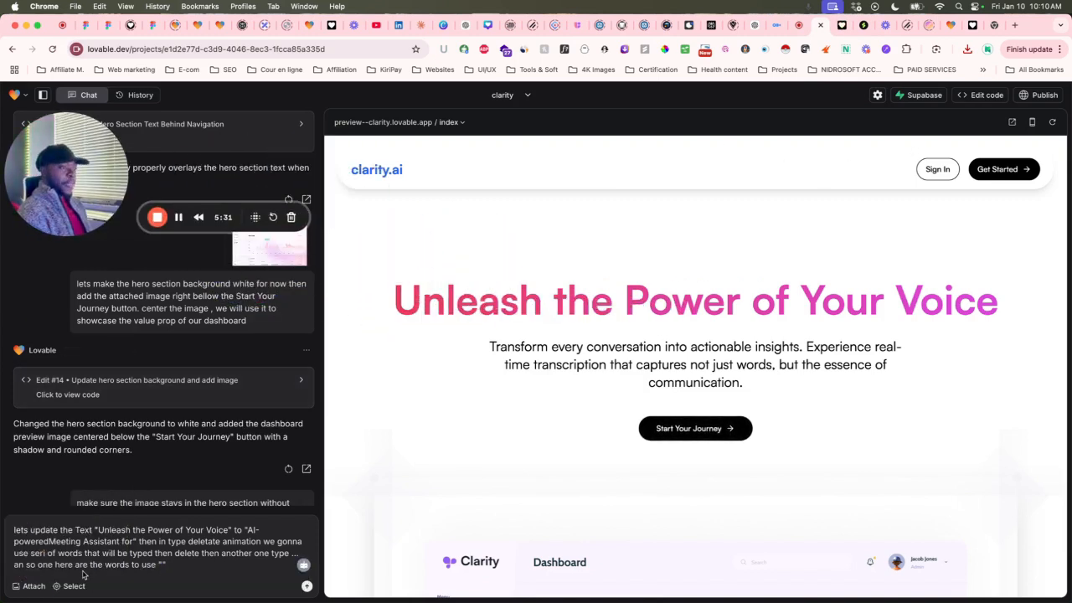
drag(190, 573, 2, 534)
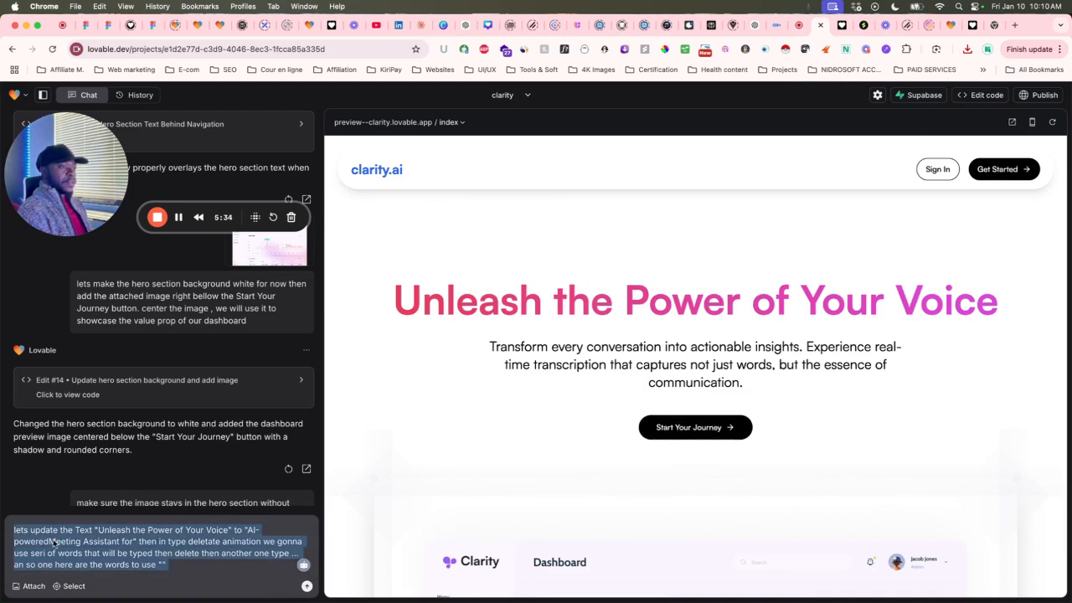
key(BackSpace)
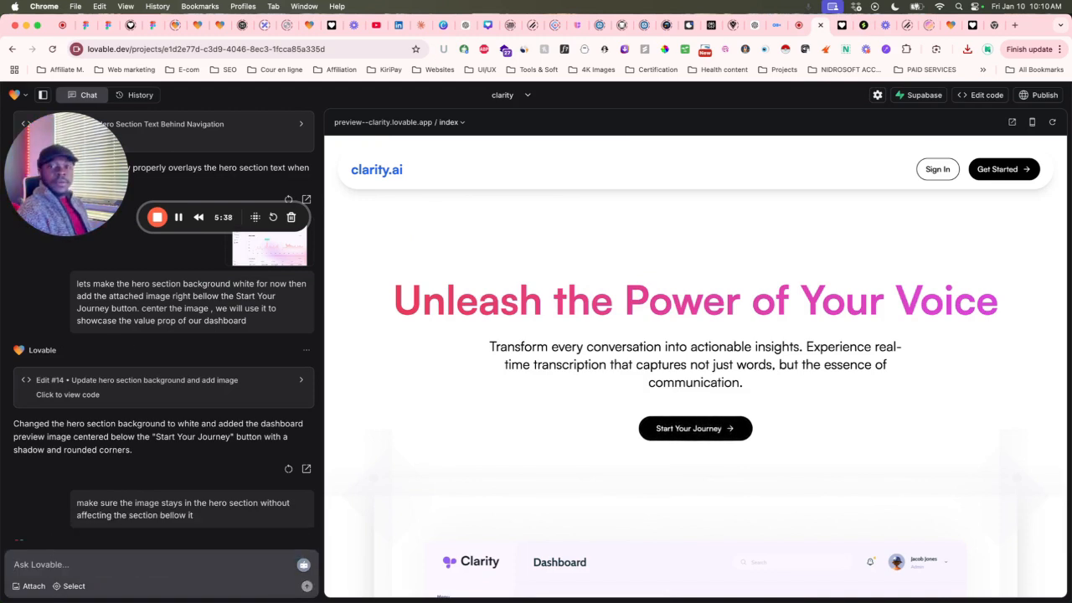
Attach the Clarity logo image to the chat and begin a new prompt with 'Let'.
drag(176, 599, 155, 584)
click(120, 569)
text(Let)
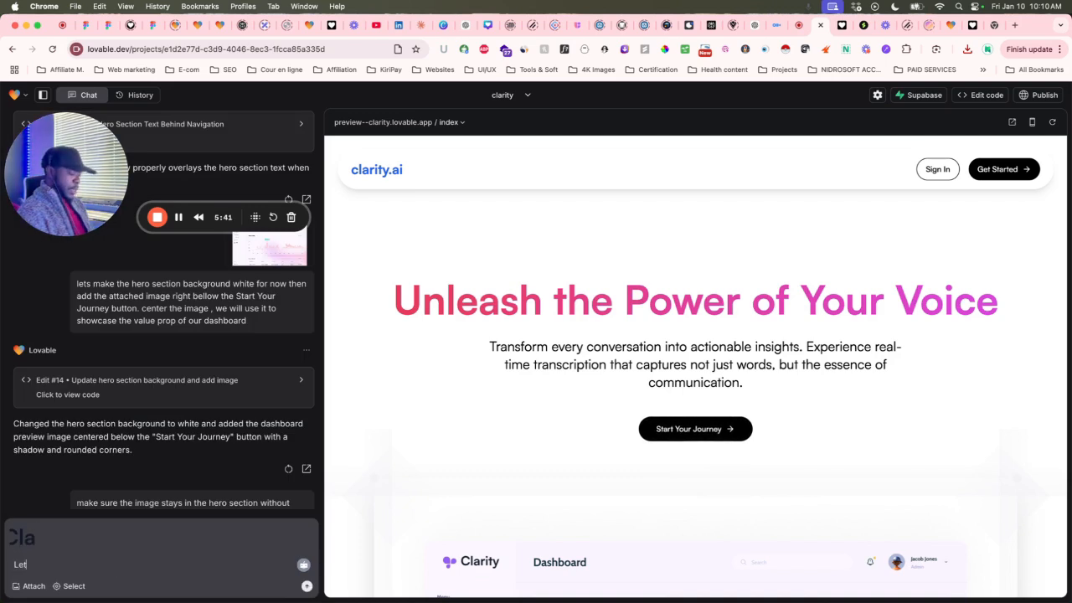
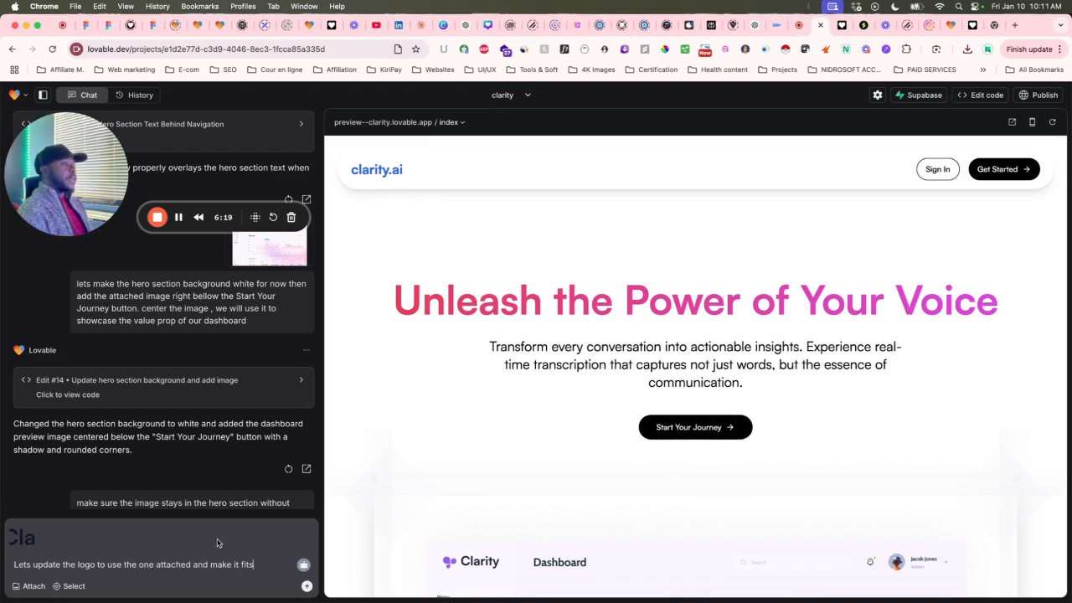
Send a prompt asking Lovable to use the attached Clarity logo in the navbar.
text(on ou)
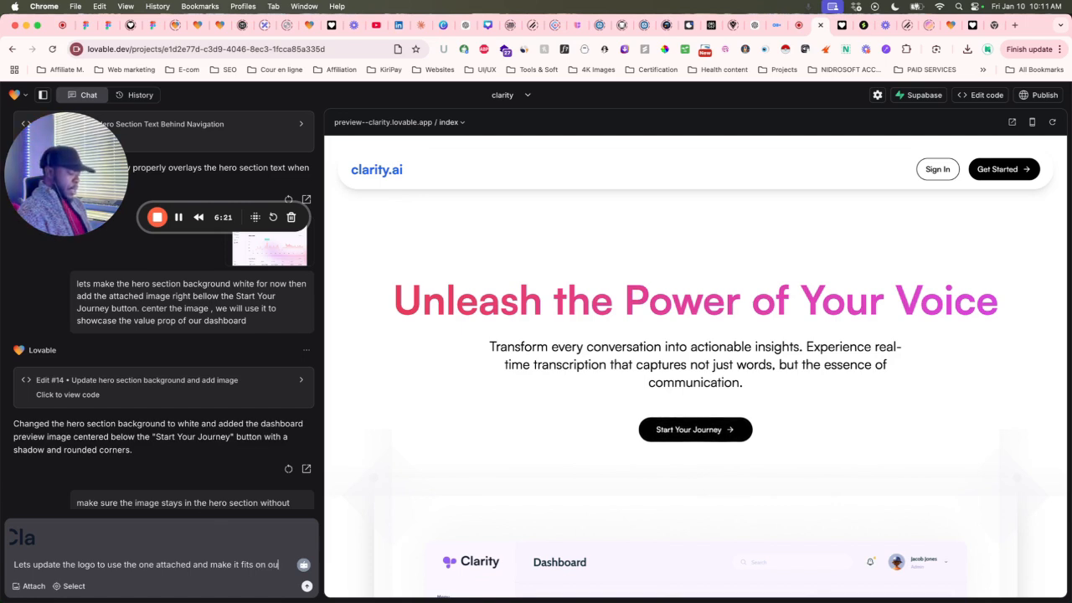
text(r na)
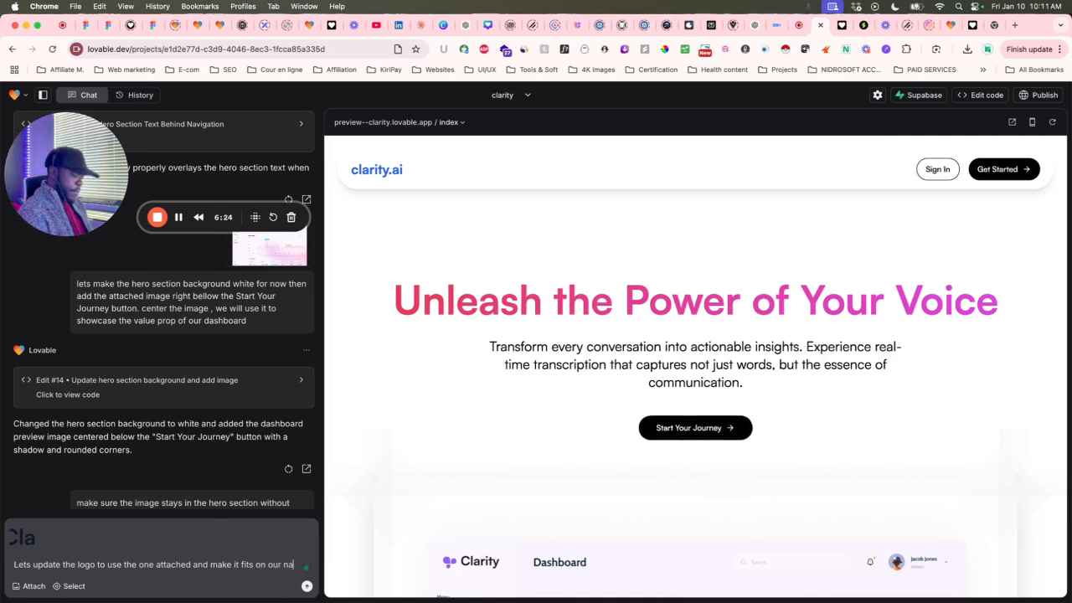
text(vebar spc)
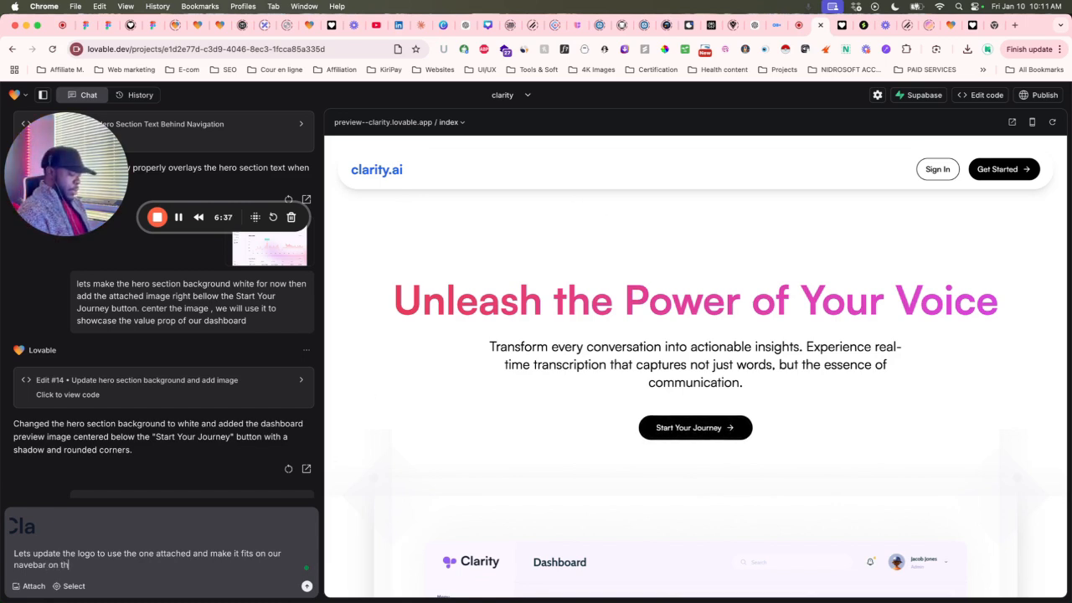
text(ogo side)
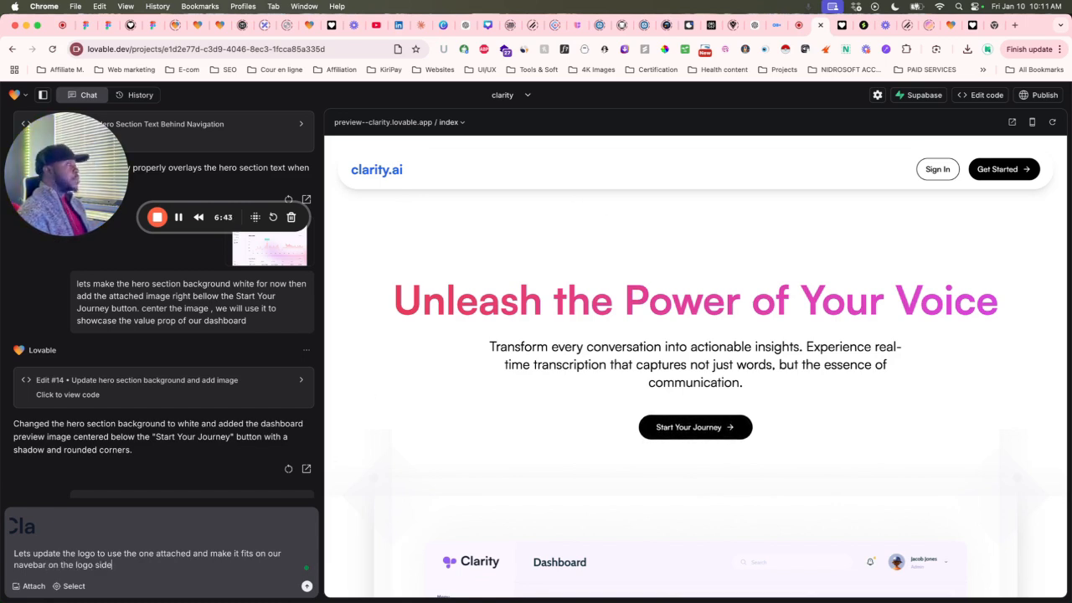
key(Return)
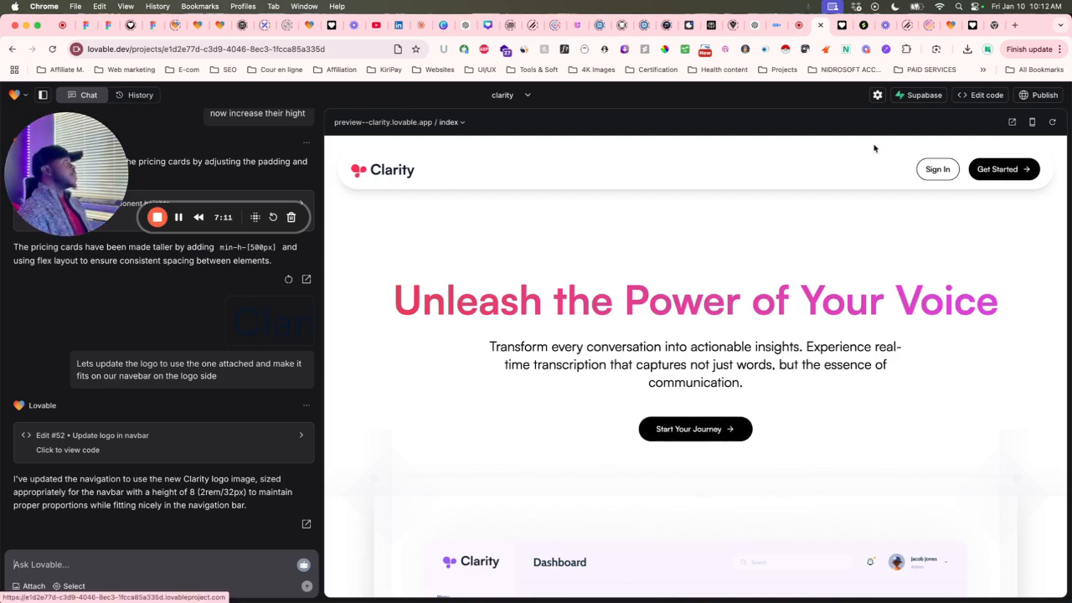
Reload the preview--clarity.lovable.app site and scroll through it to check the new navbar logo.
click(842, 27)
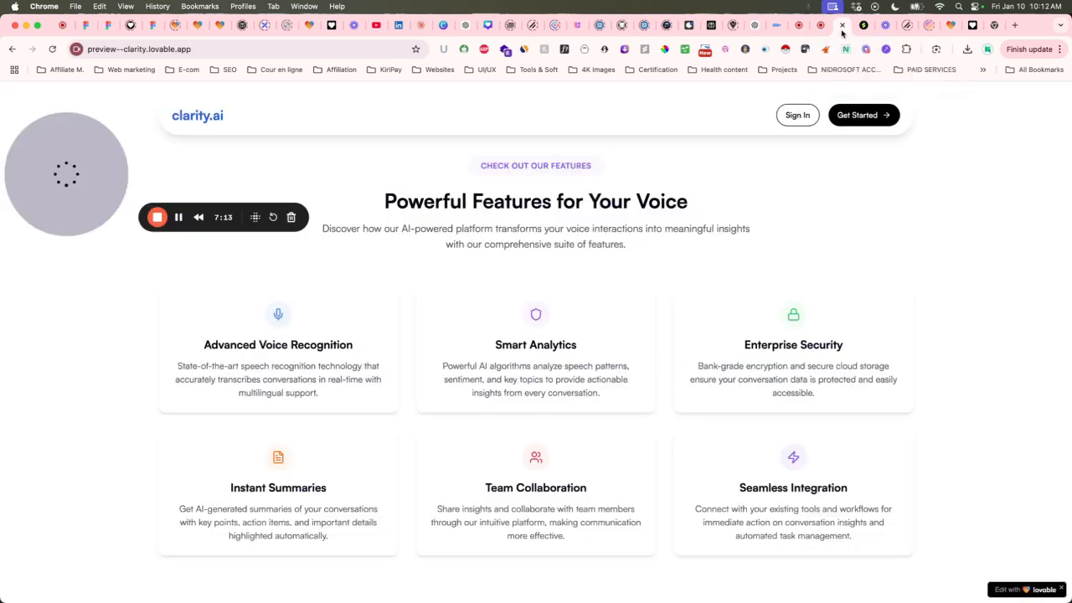
click(51, 50)
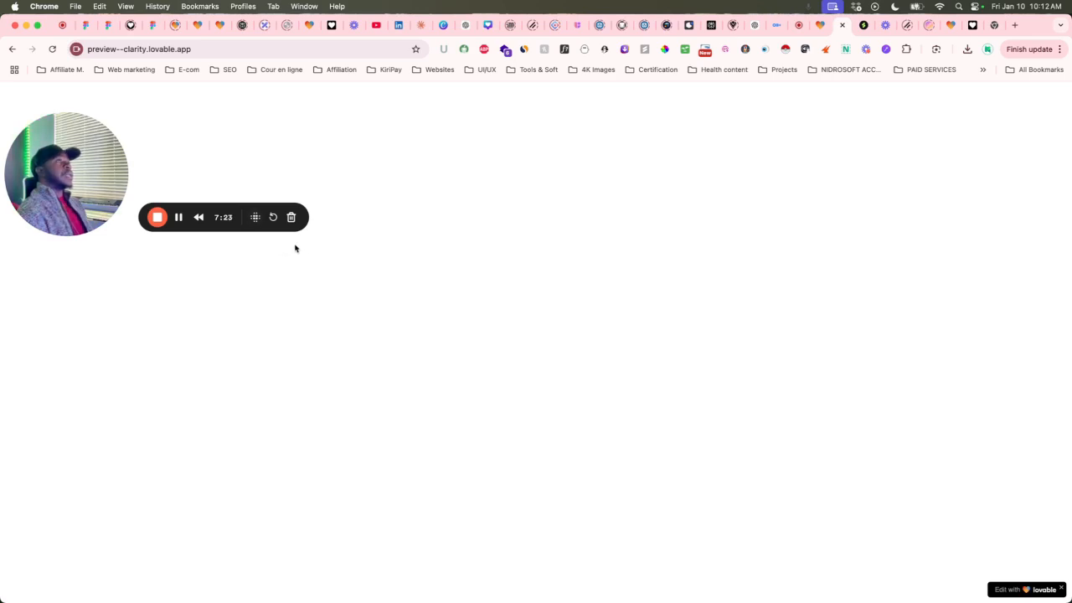
click(52, 48)
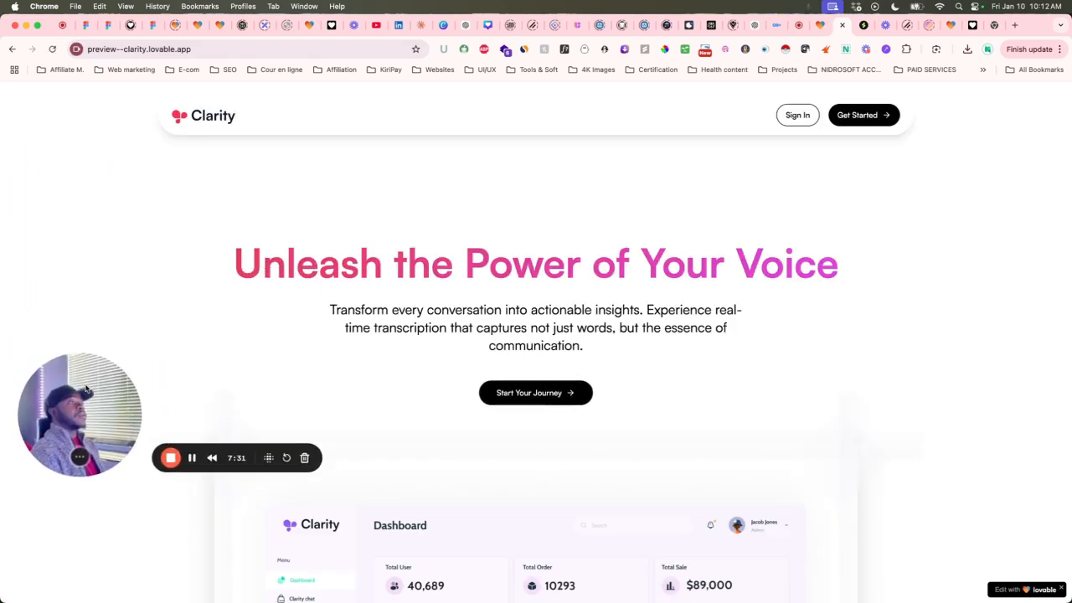
scroll(297, 204, down, 15)
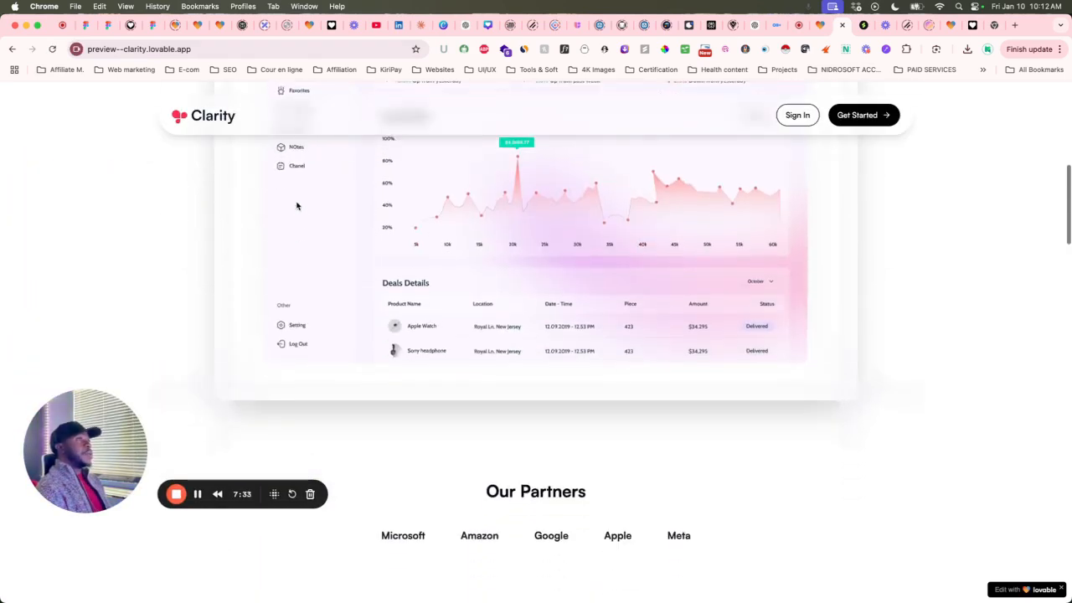
scroll(296, 205, down, 2)
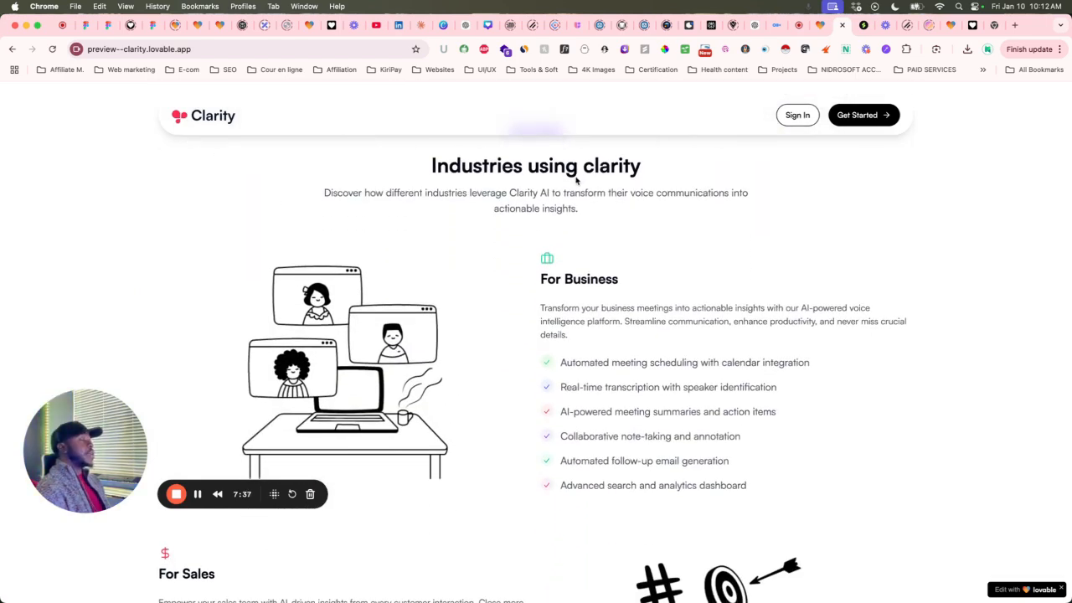
scroll(577, 179, up, 17)
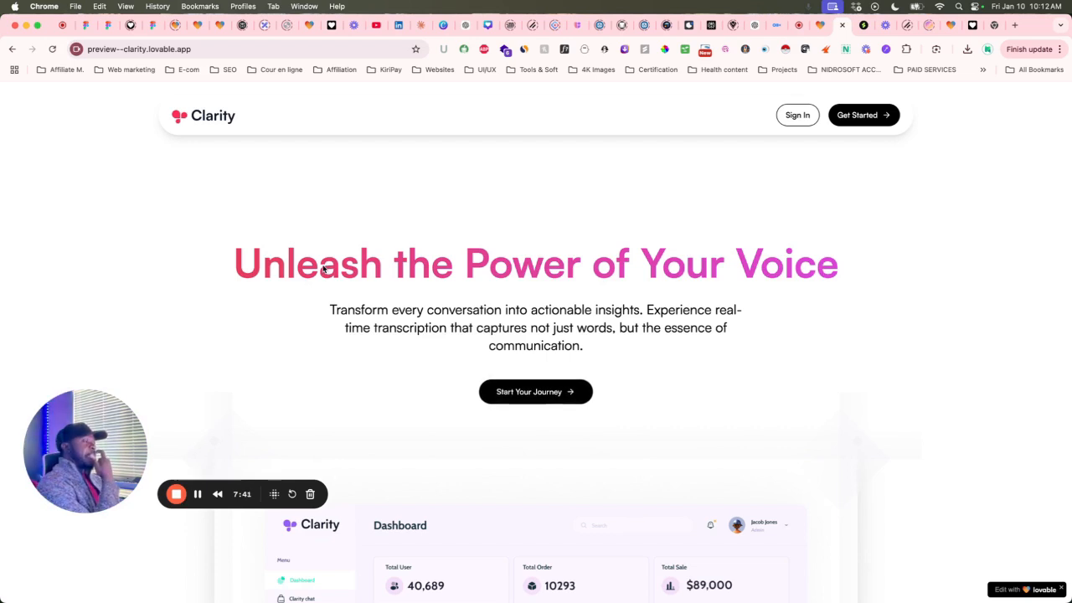
scroll(323, 268, down, 1)
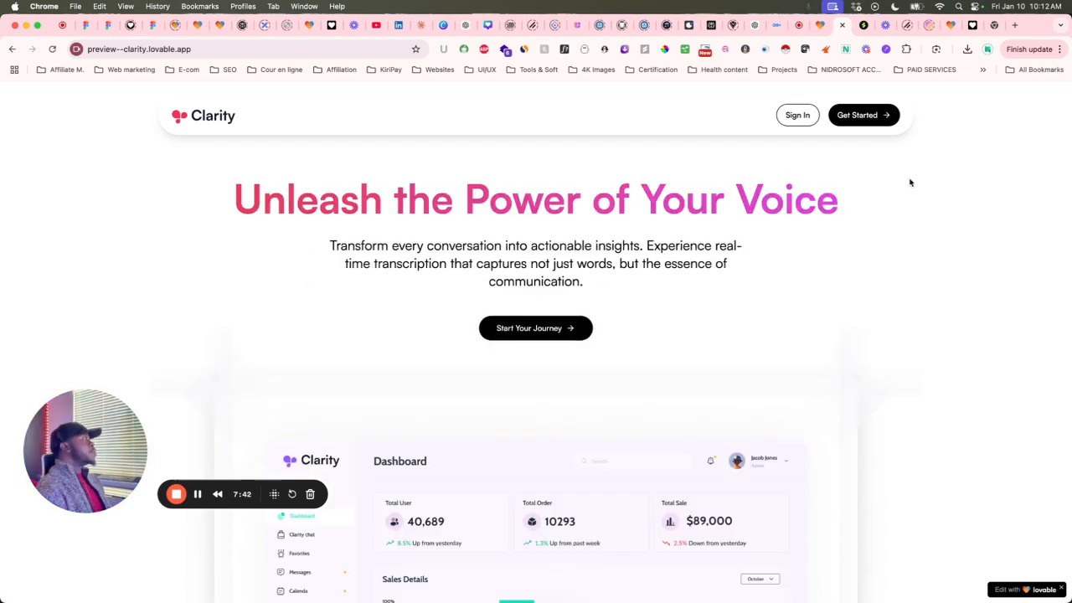
Open the briefberry project and view its landing page preview, then return to the clarity editor.
click(952, 27)
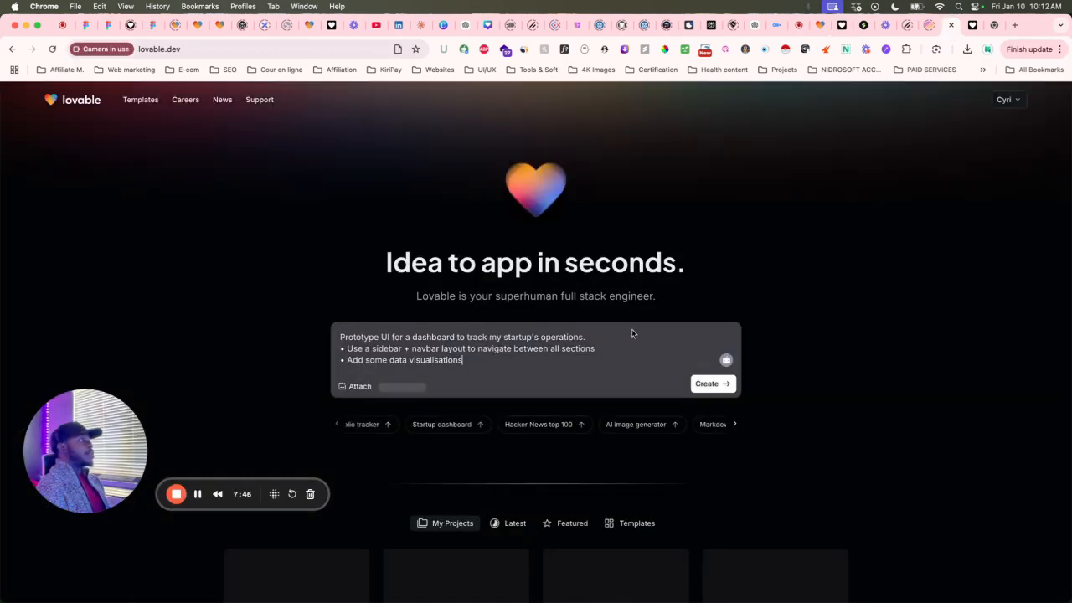
scroll(325, 424, down, 3)
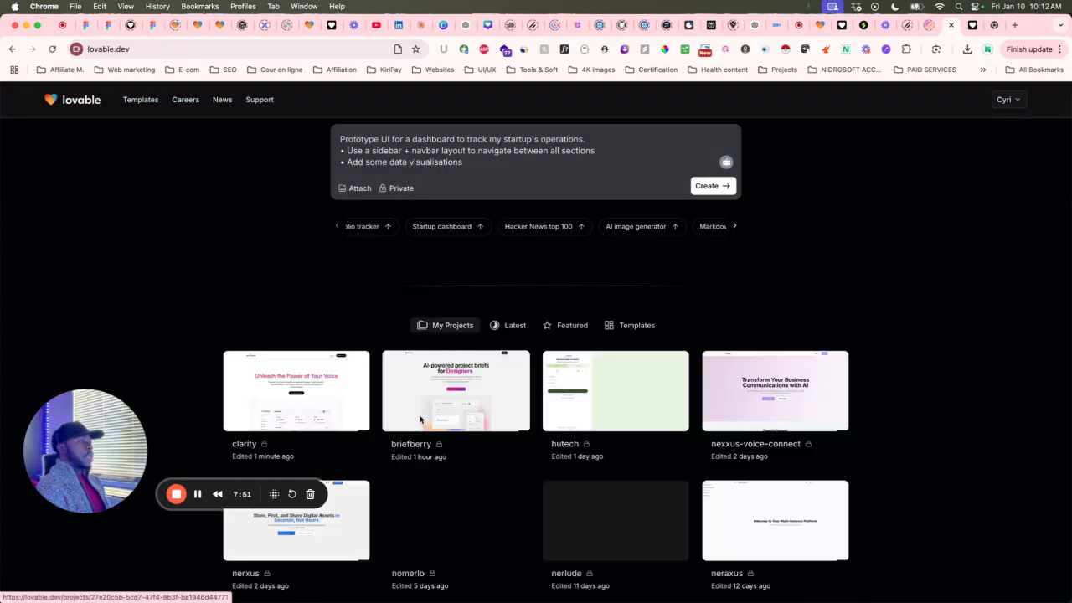
click(420, 418)
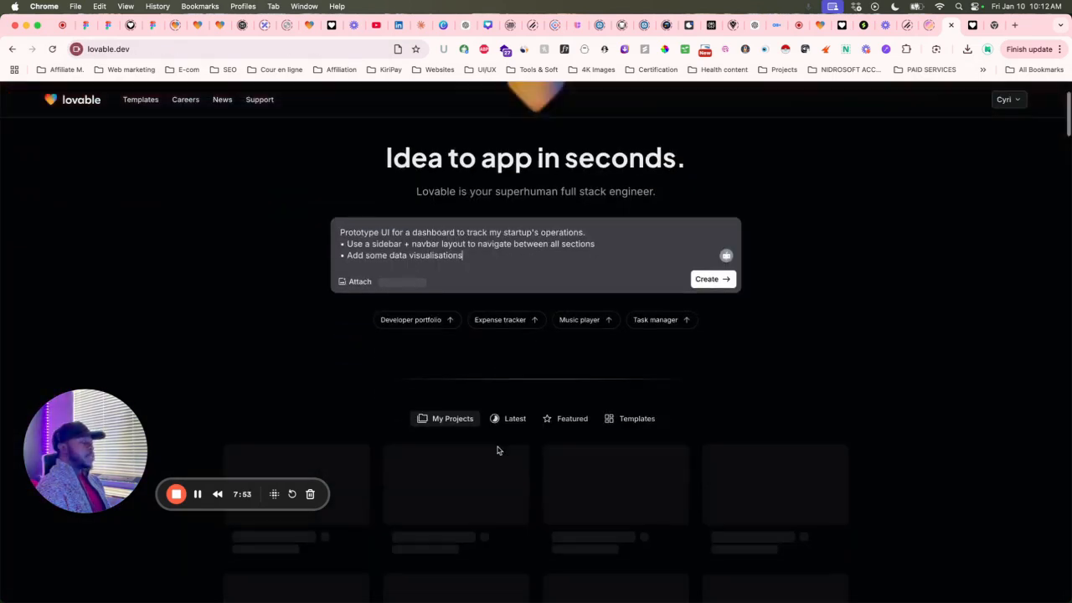
scroll(498, 450, down, 2)
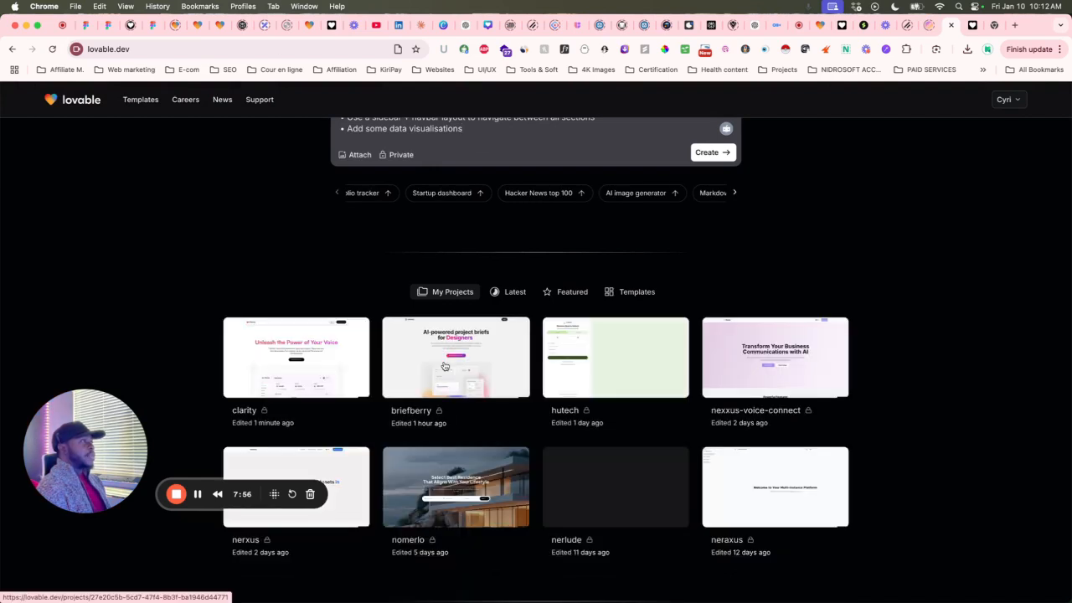
click(445, 371)
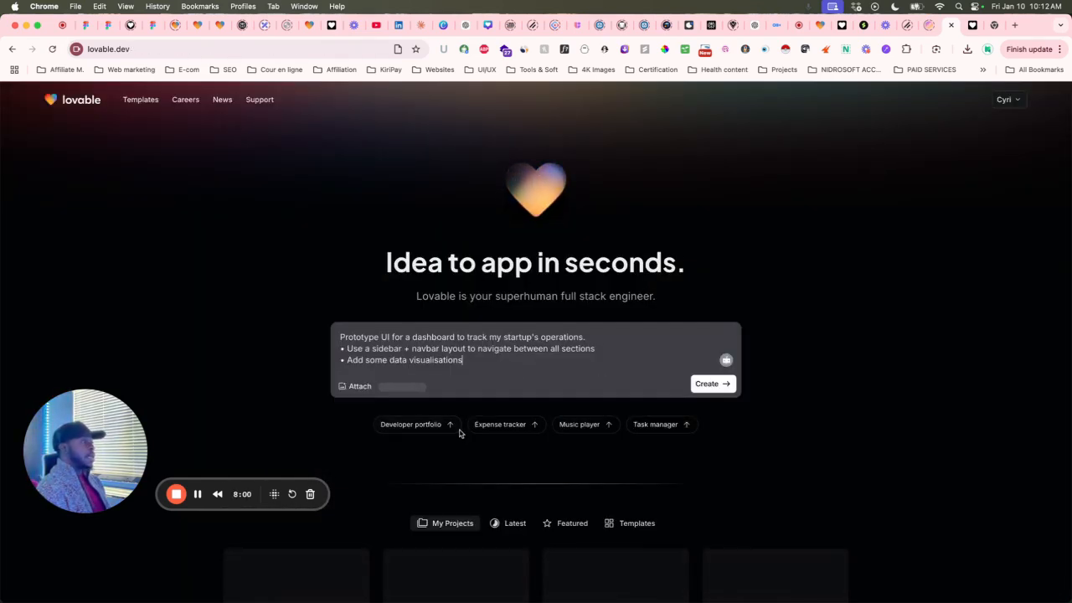
scroll(407, 439, down, 2)
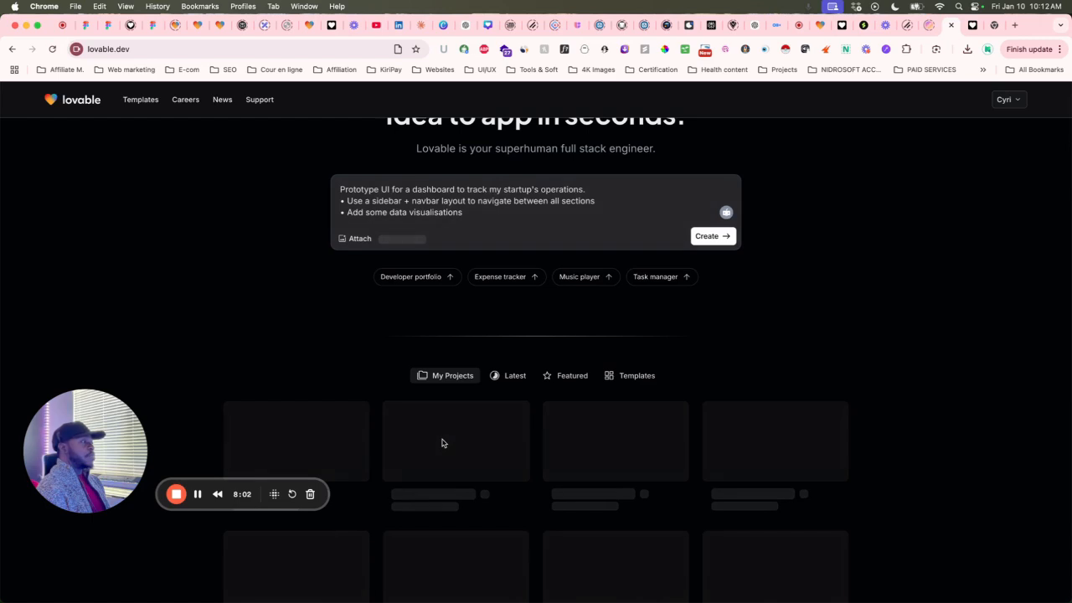
click(442, 441)
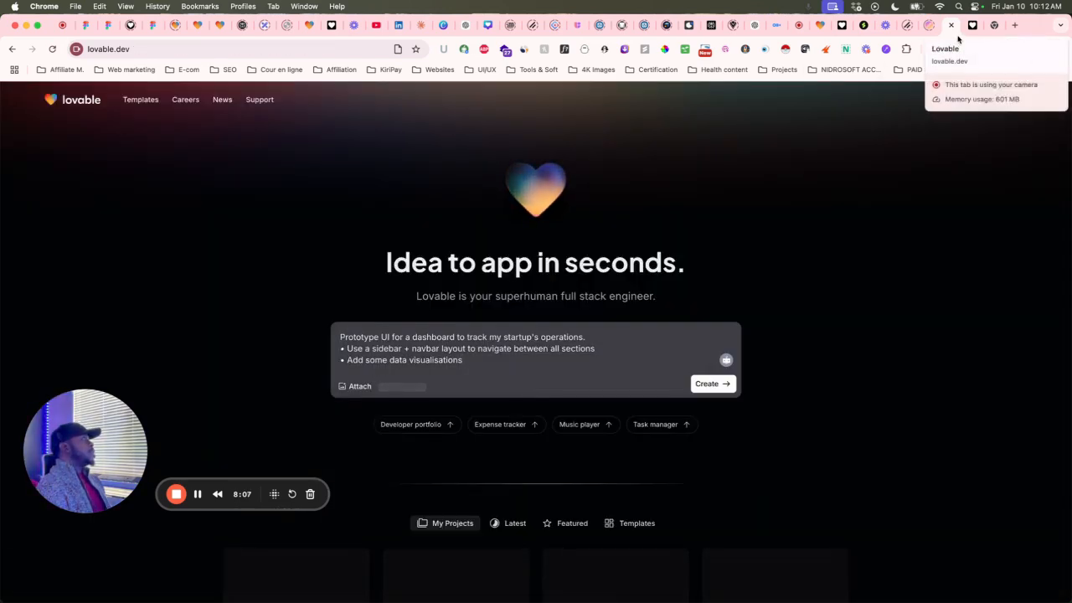
click(971, 35)
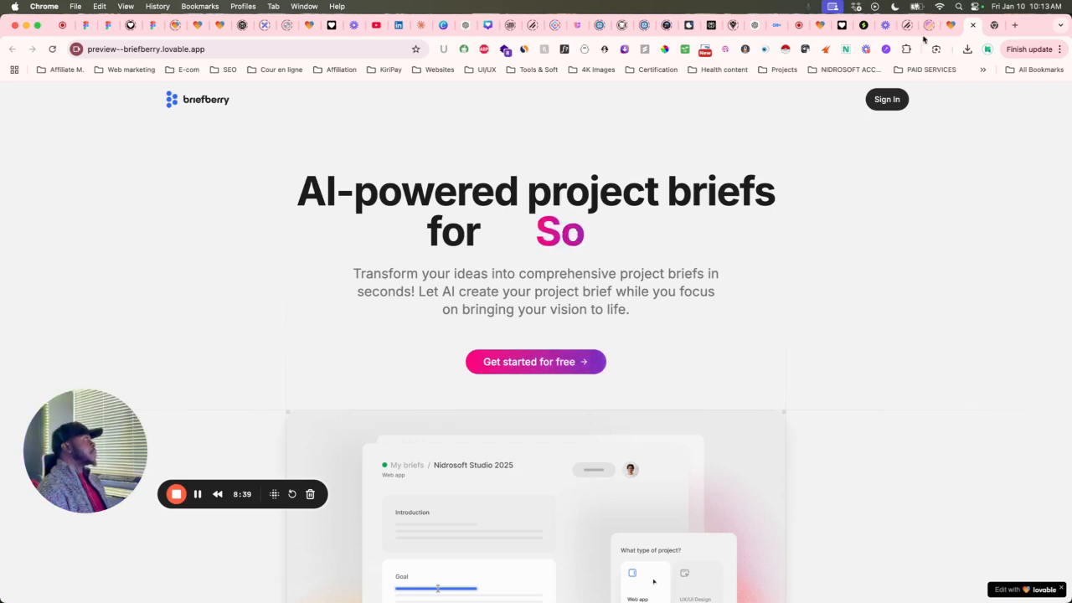
click(820, 25)
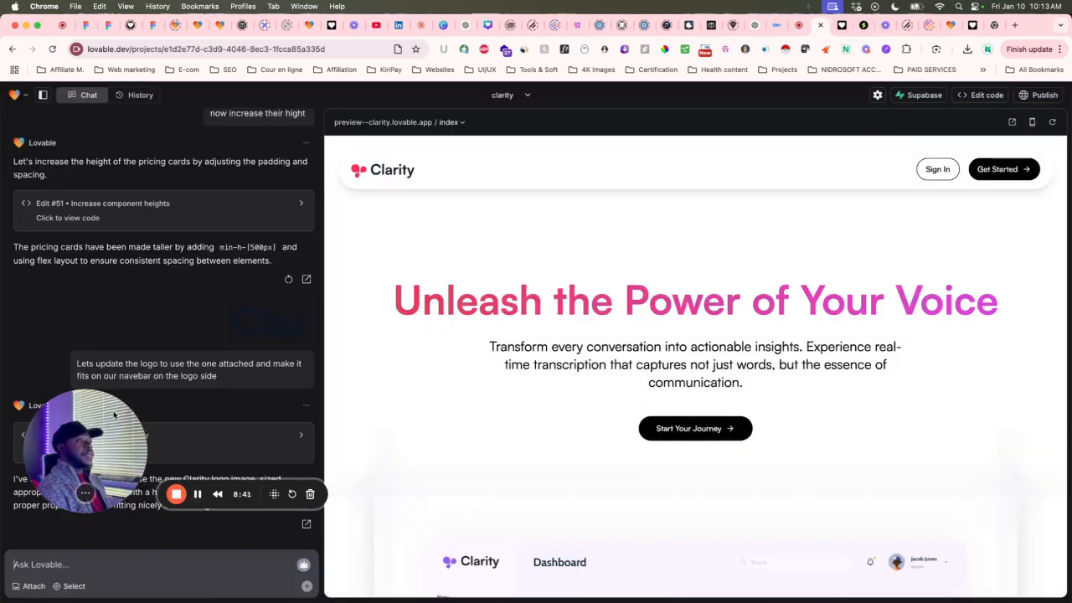
Paste the hero-headline request into the chat, then select the h1 and remove its reference chip.
drag(115, 414, 106, 126)
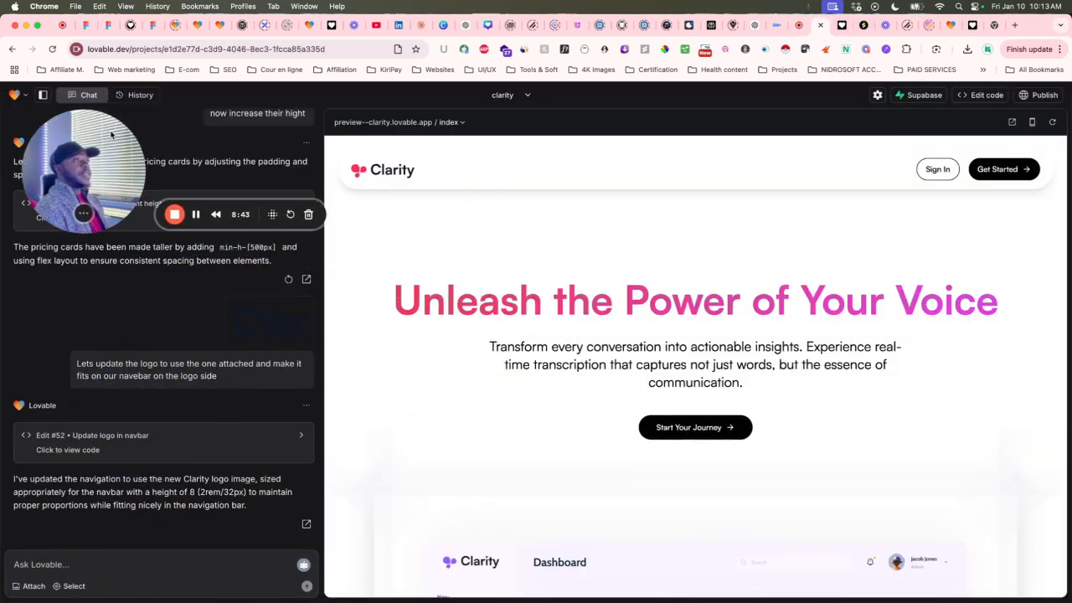
click(32, 566)
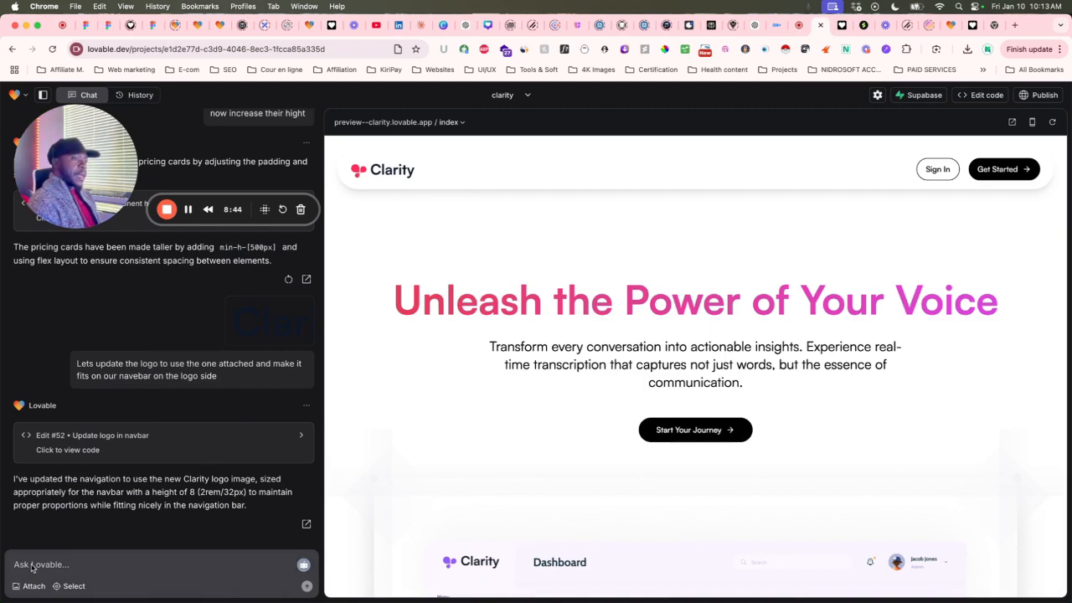
text(lets update the Text "Unleash the Power of Your Voice" to "AI-poweredMeeting Assistant for" then in type deletate animation we gonna use seri of words that will be typed then delete then another one type ... an so one here are the words to use "")
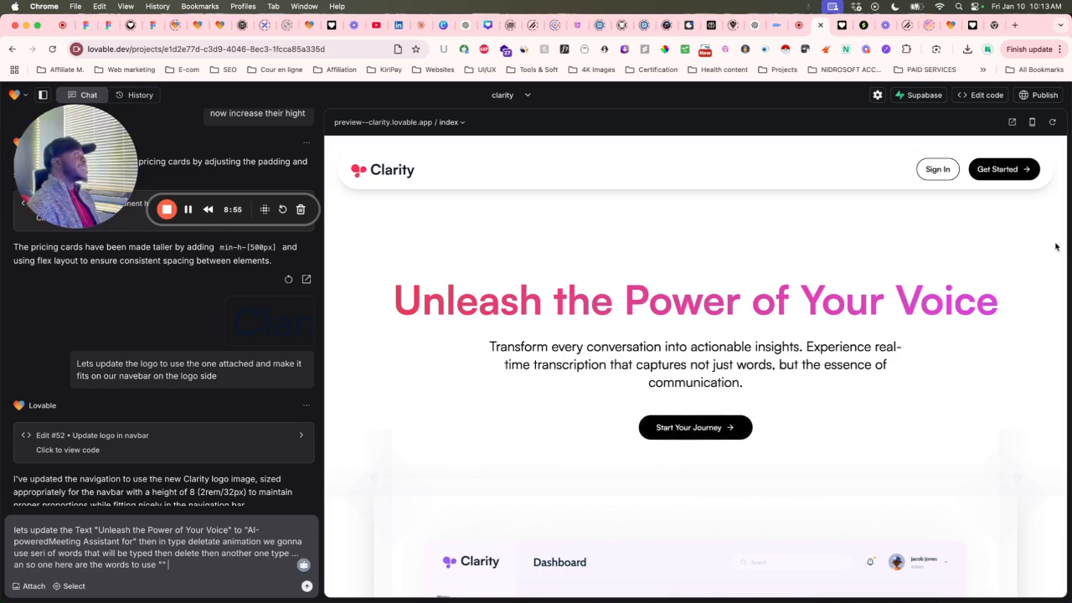
click(74, 586)
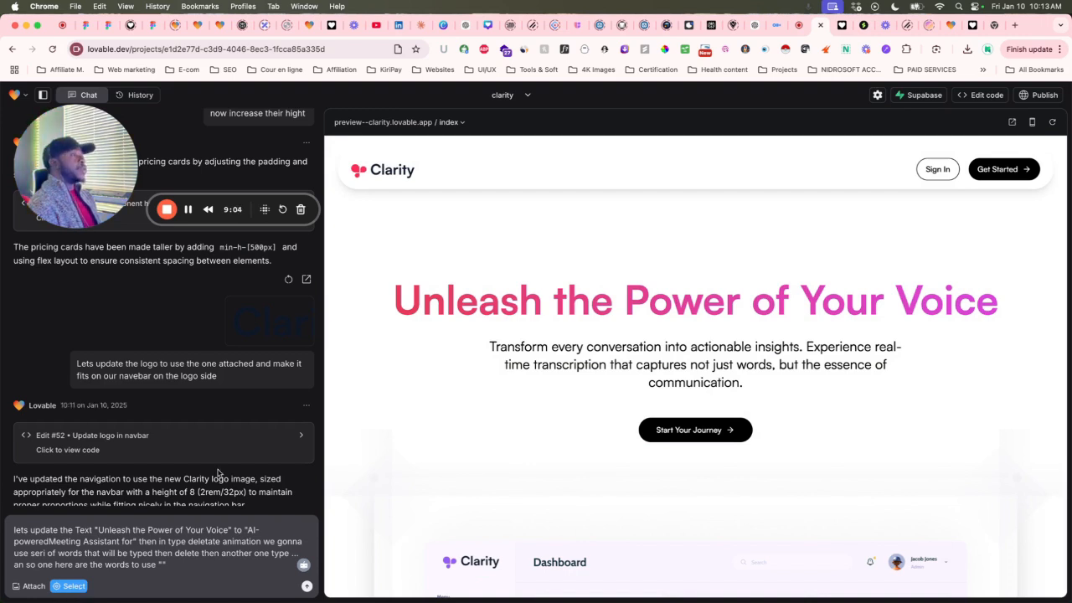
click(405, 305)
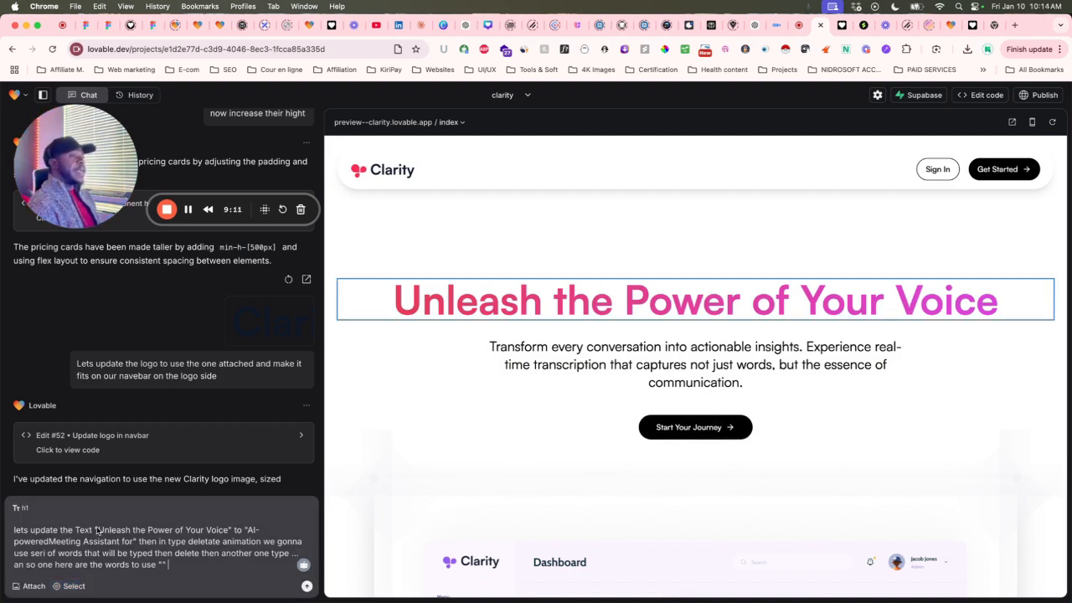
click(17, 508)
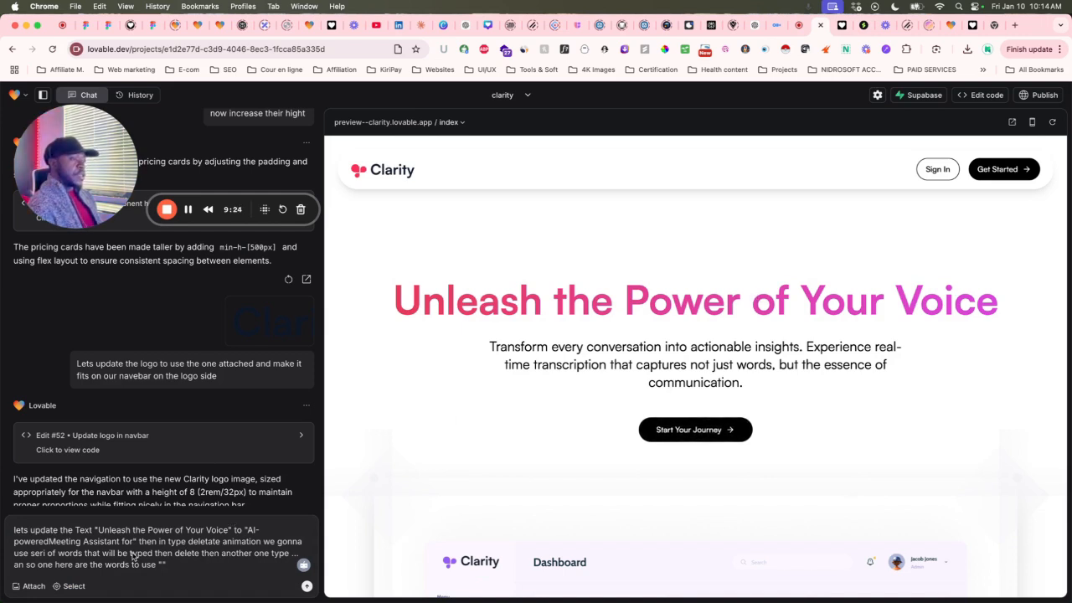
Fix typos in the drafted prompt, adding the missing space and the word 'a'.
click(51, 543)
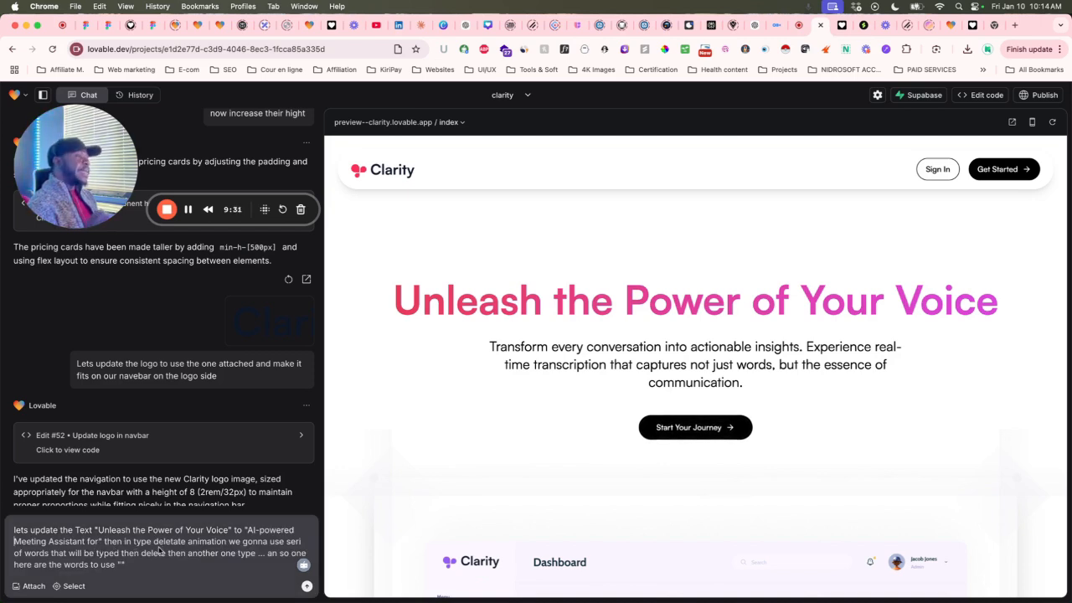
click(286, 543)
text(a)
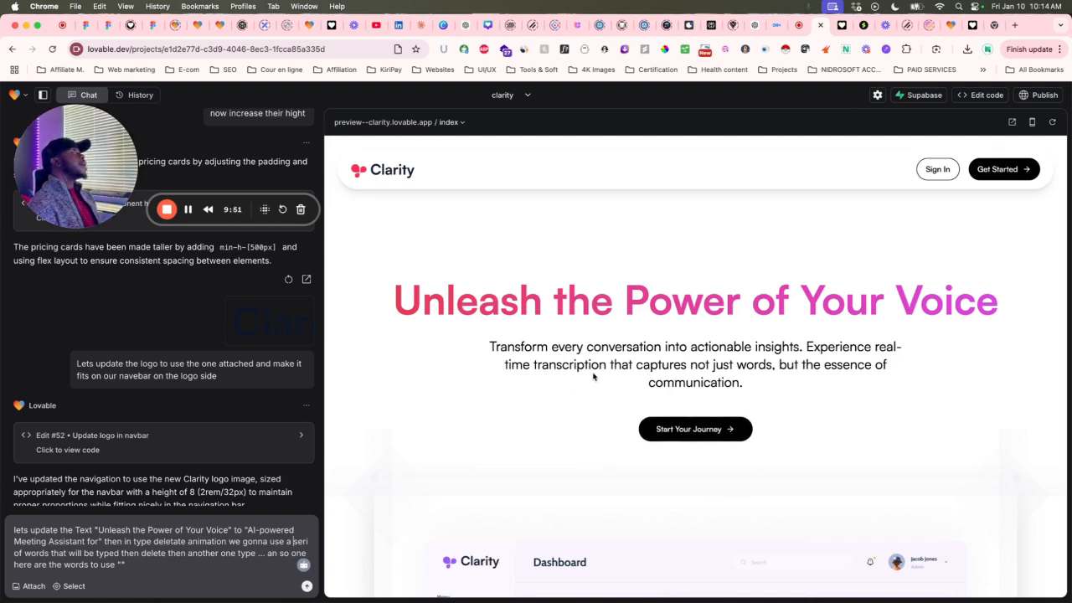
key(super+t)
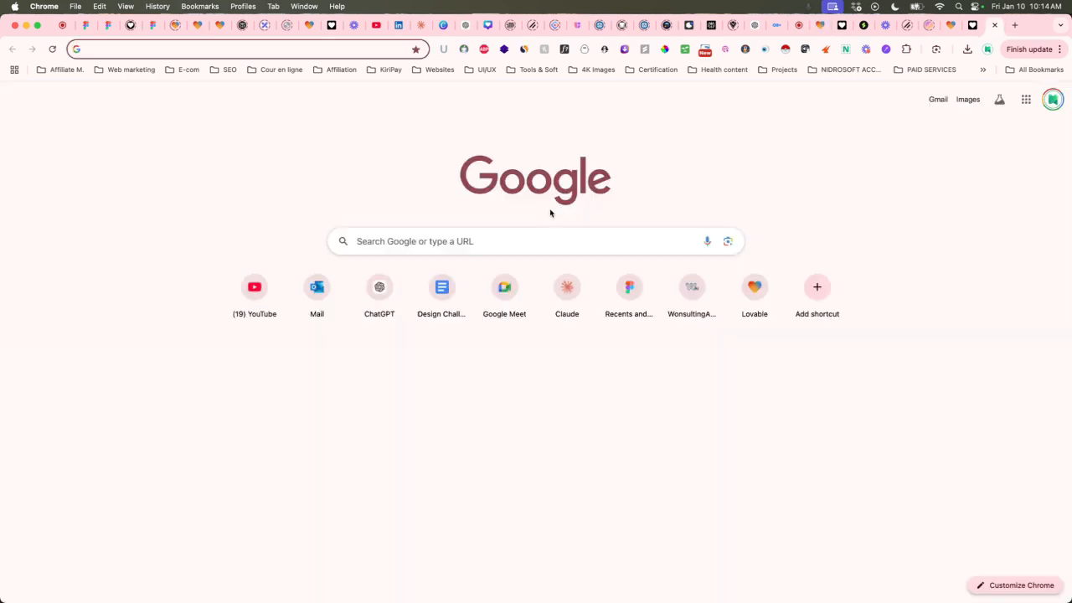
Look over the Lovable home, Briefberry preview and Clarity preview tabs, ending in the Clarity editor.
click(955, 28)
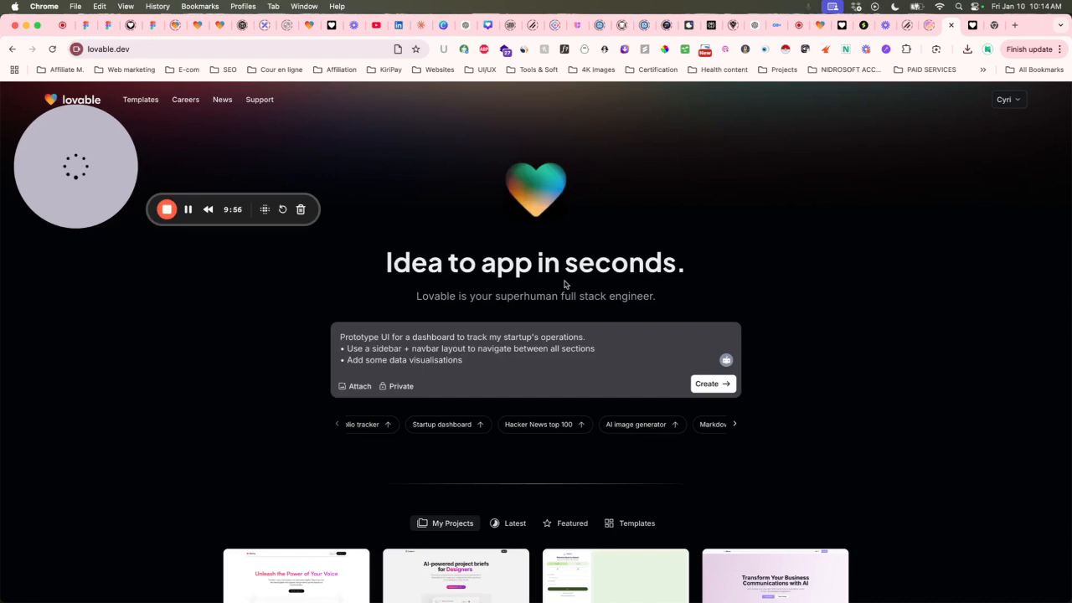
click(973, 25)
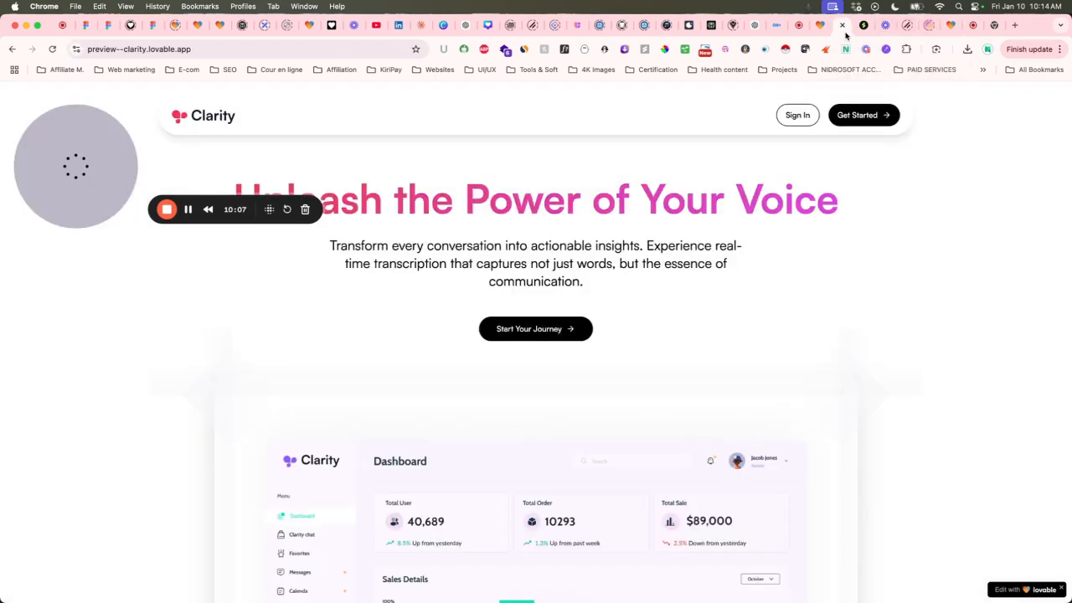
click(843, 35)
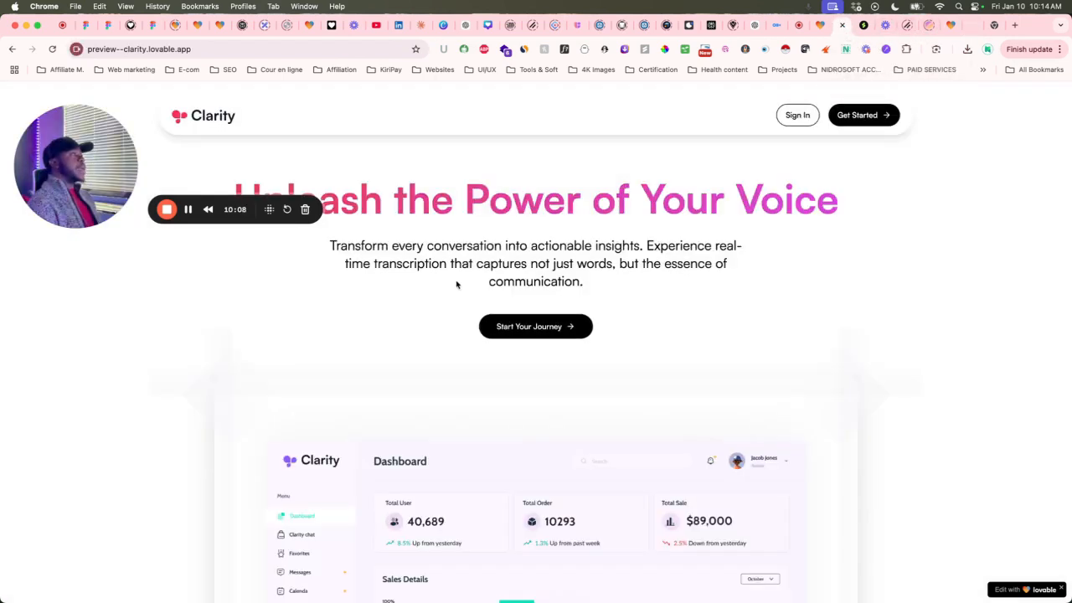
click(818, 33)
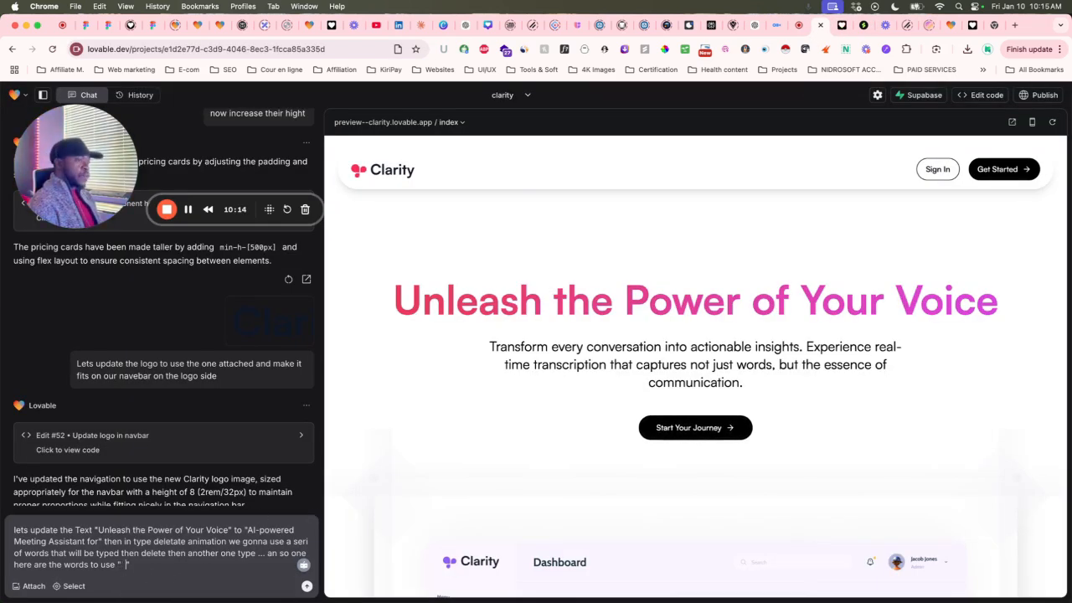
Scroll Otter.ai to the Sales, Business, Marketing, Recruiting, Media and Education team cards.
click(769, 26)
scroll(542, 287, down, 10)
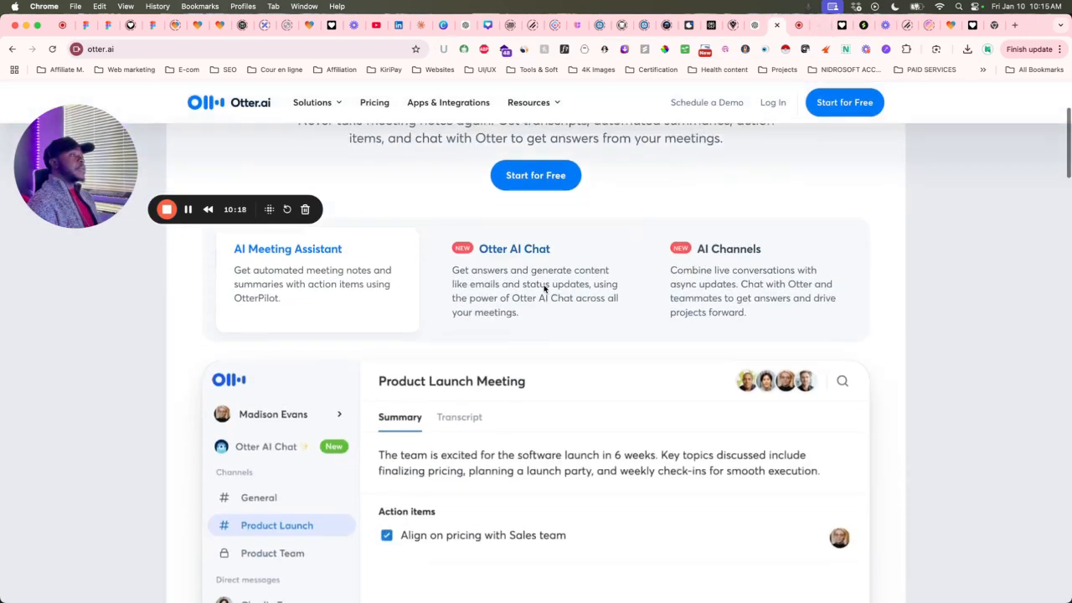
scroll(549, 281, down, 15)
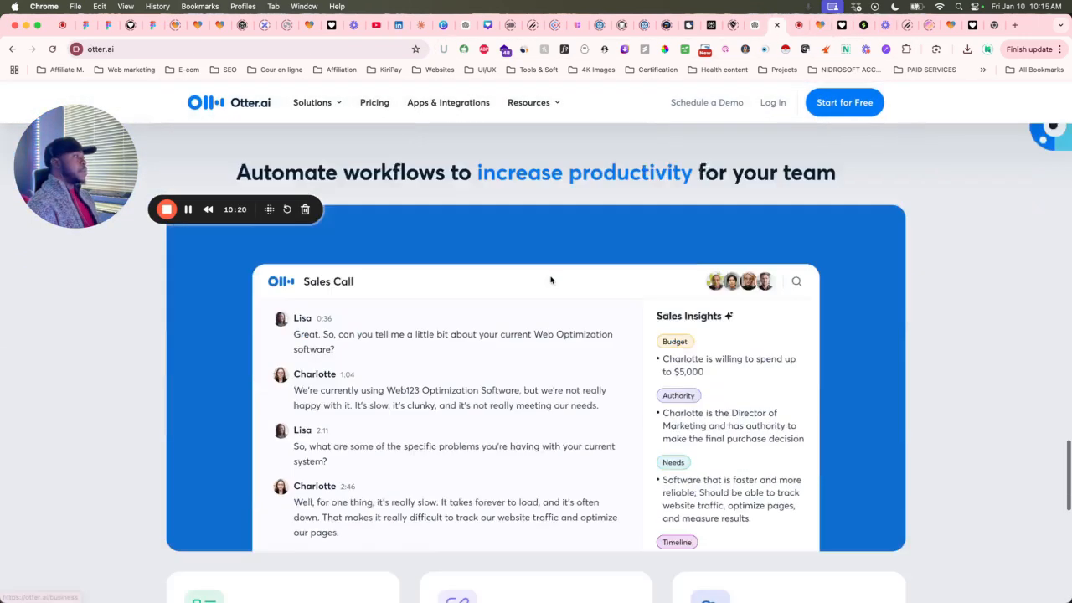
scroll(550, 281, up, 6)
scroll(551, 276, down, 5)
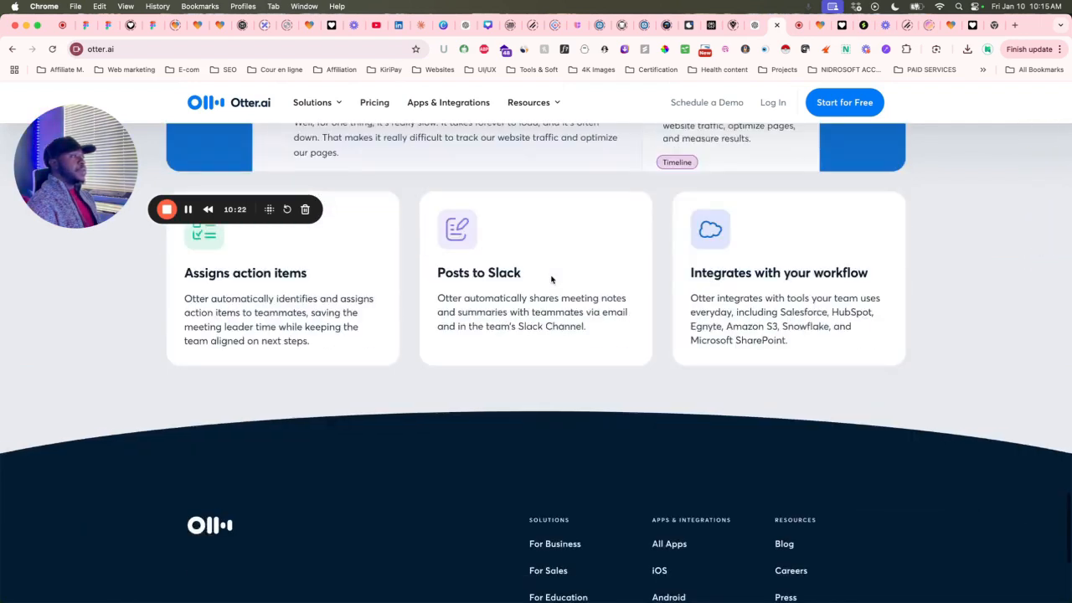
scroll(520, 302, up, 10)
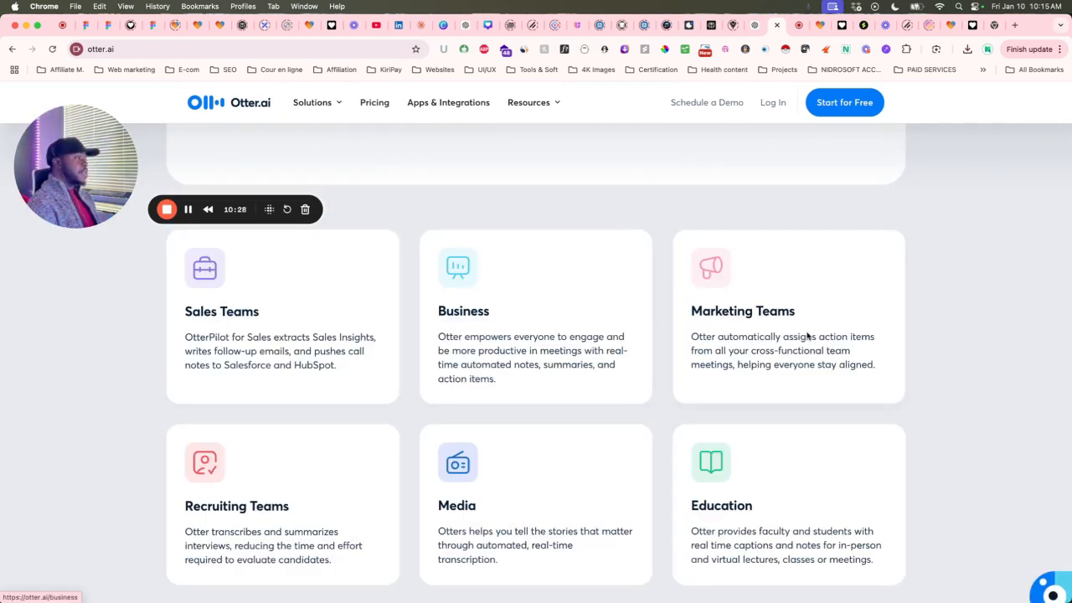
scroll(809, 337, down, 1)
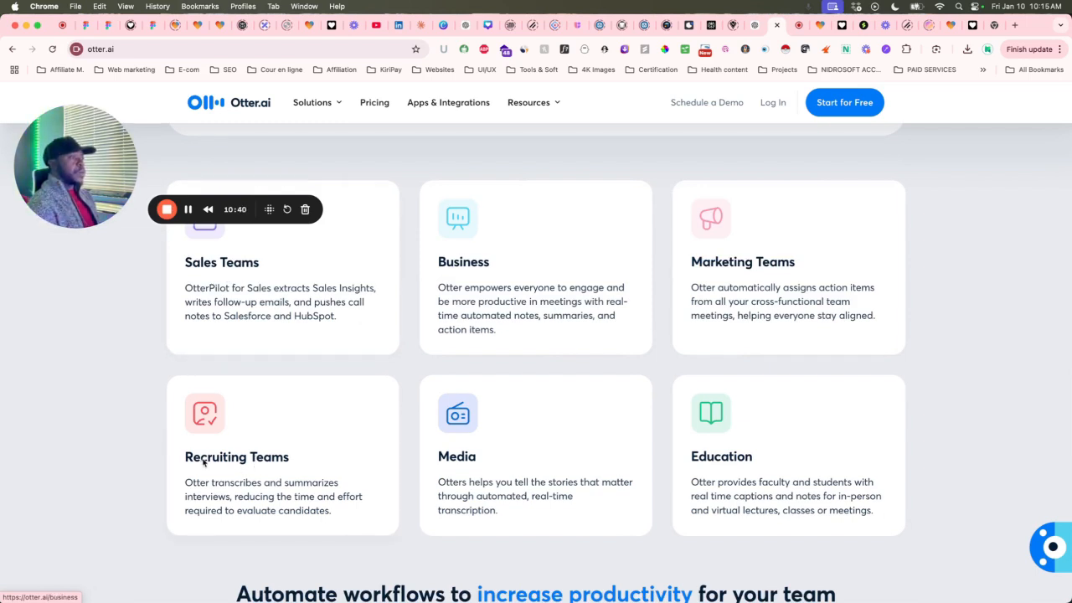
drag(186, 462, 209, 466)
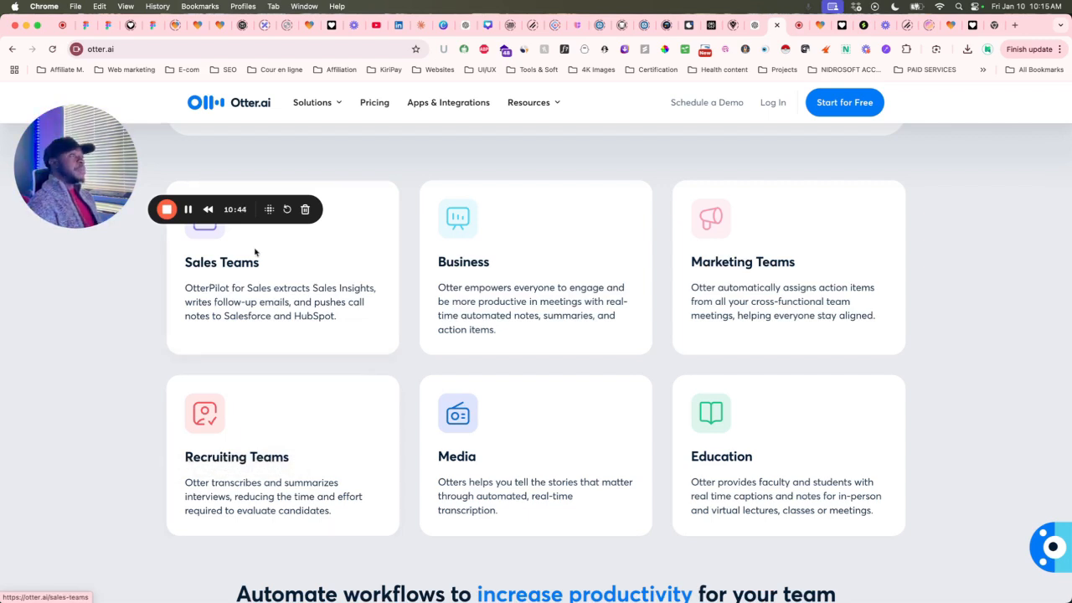
click(189, 212)
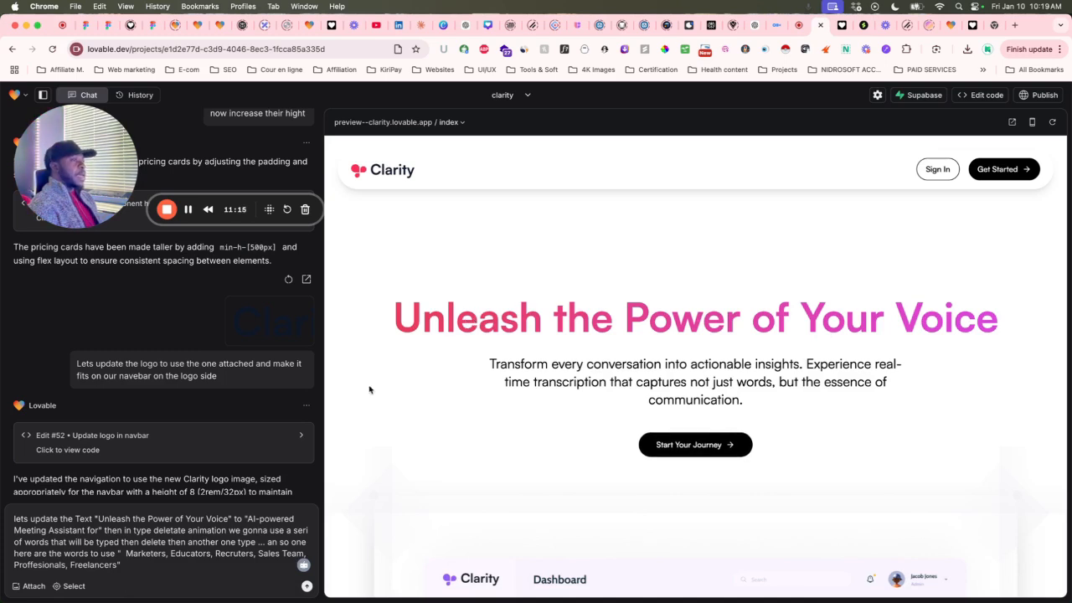
Extend the hero prompt: make the header black and give the type-delete animated words the gradient.
click(143, 572)
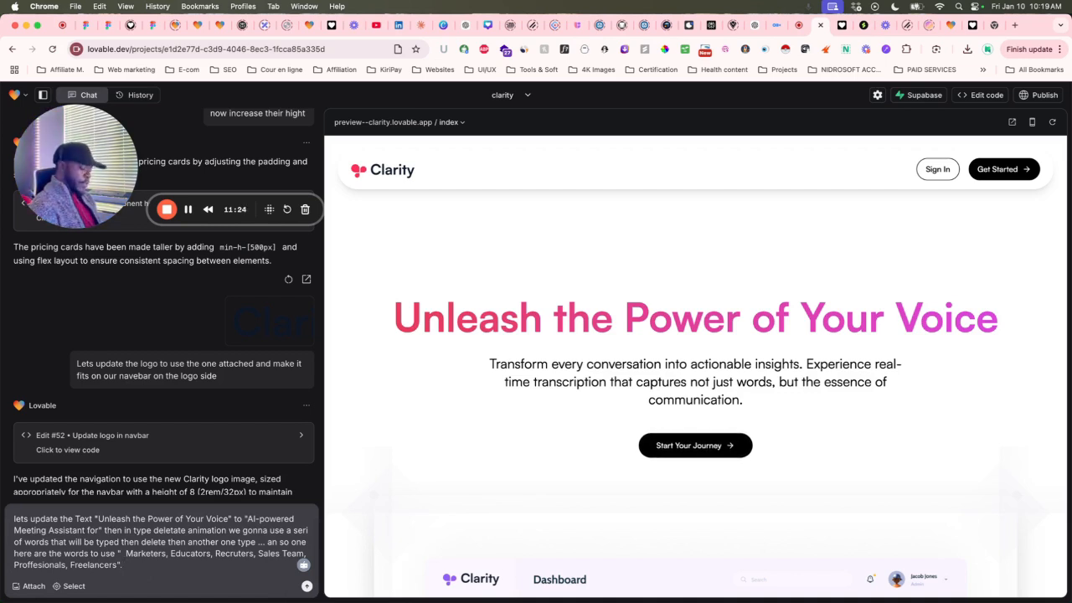
text(. Also)
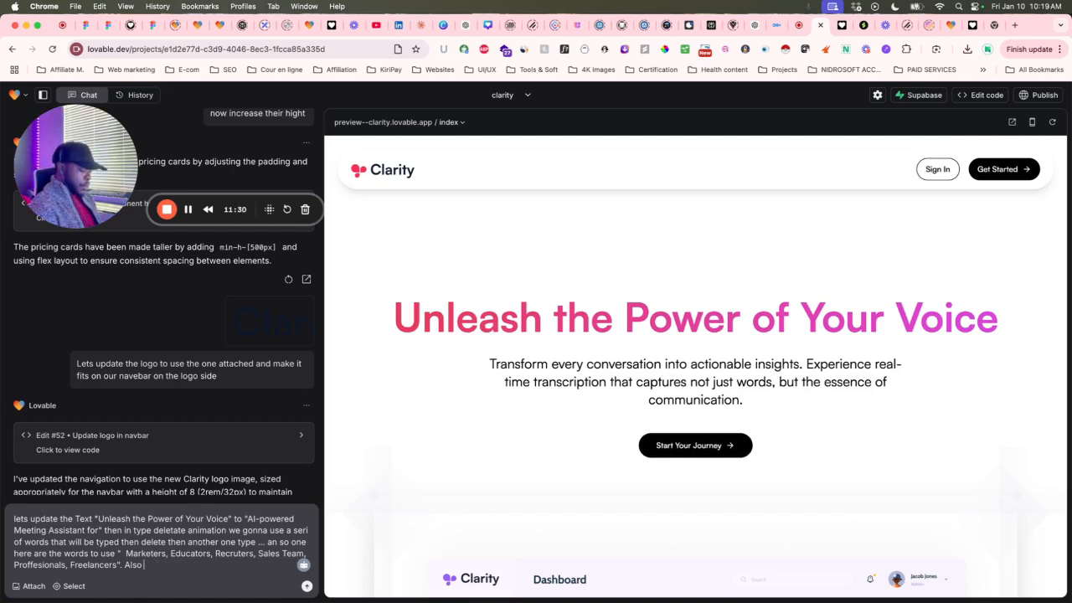
text( makeha)
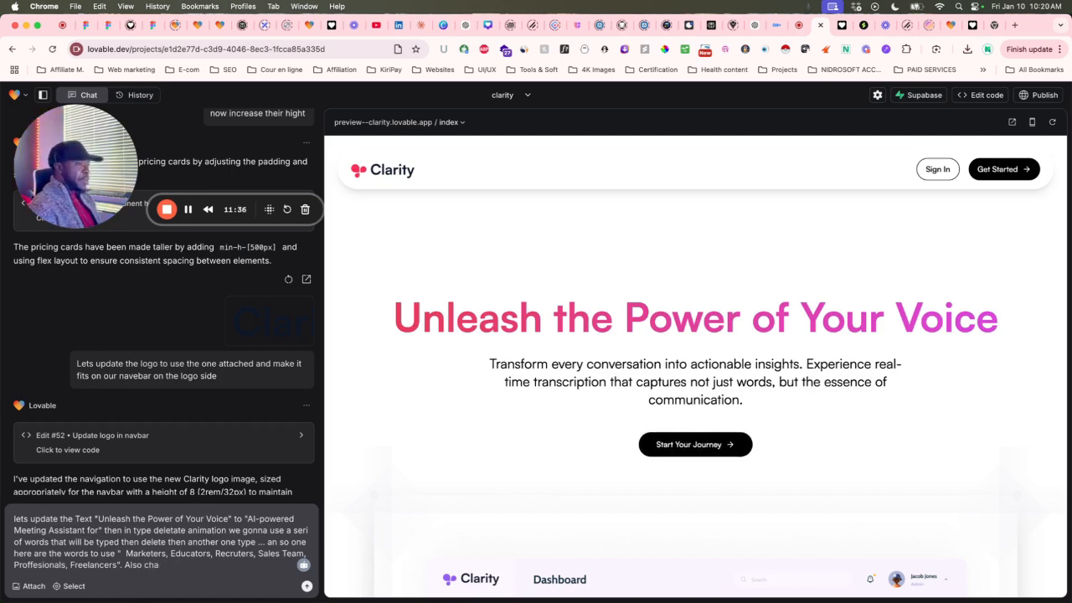
text(ngepdate the)
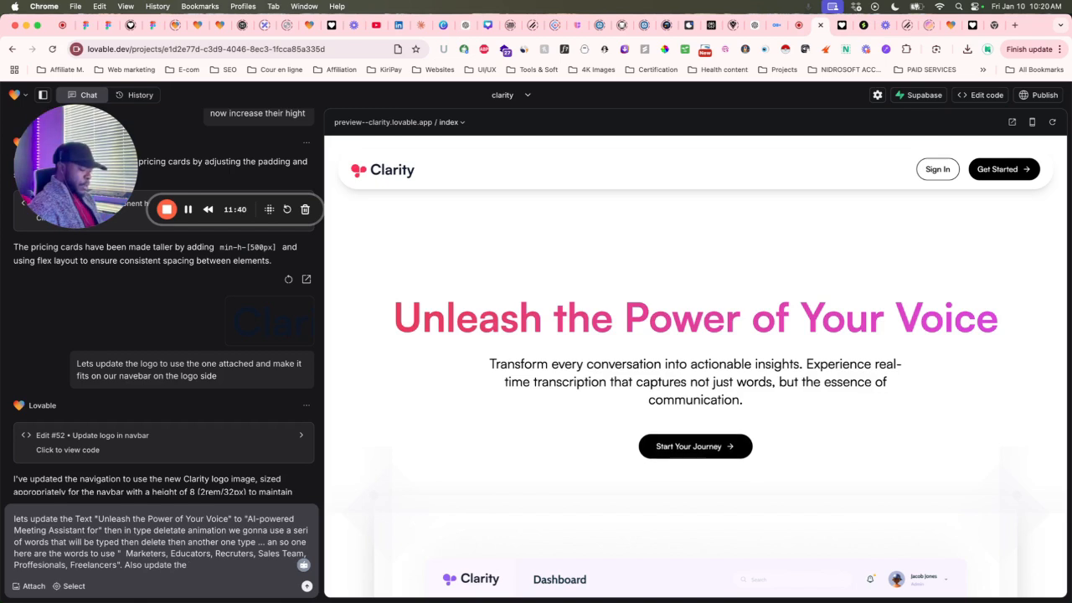
text( Header)
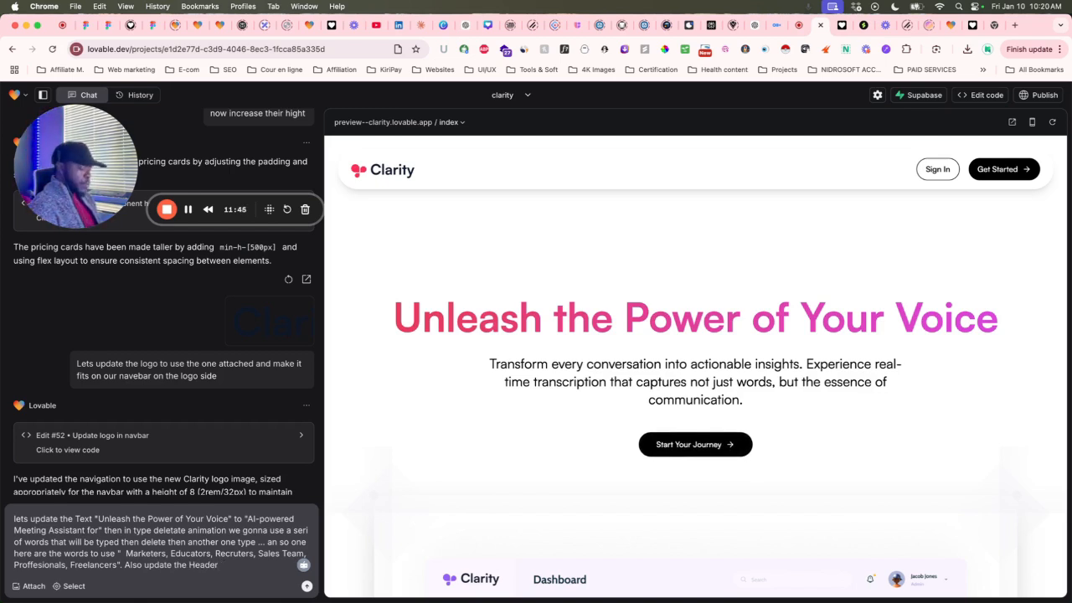
text( from )
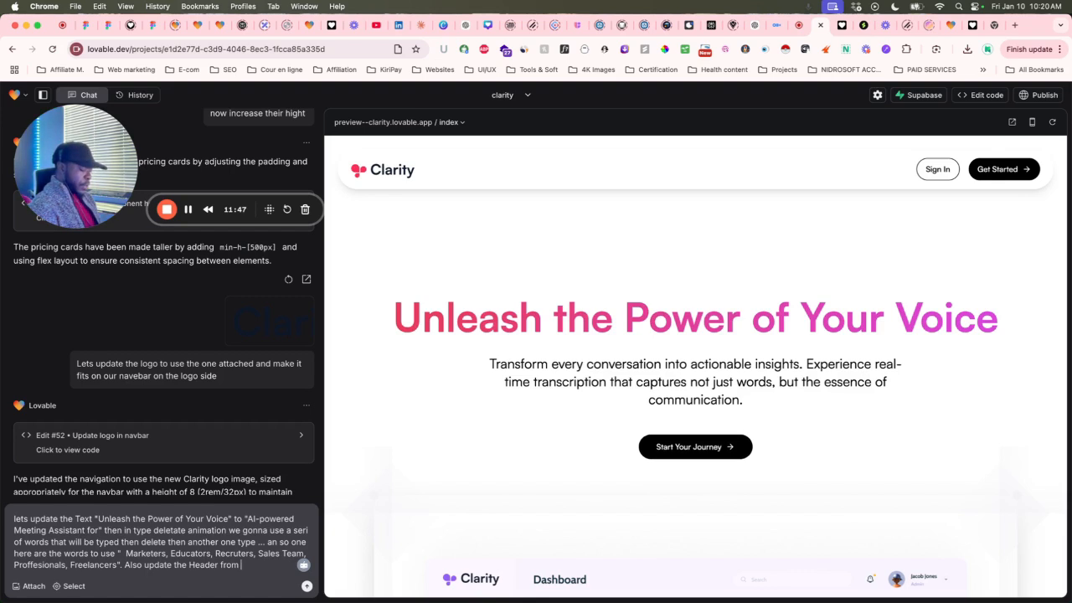
text(gradient to)
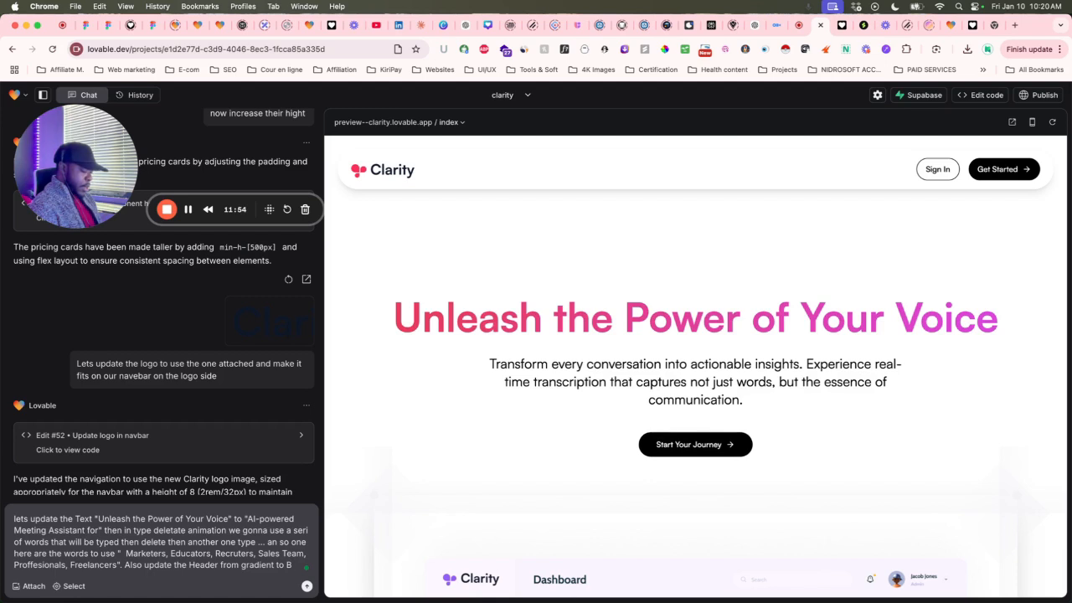
text(Black and)
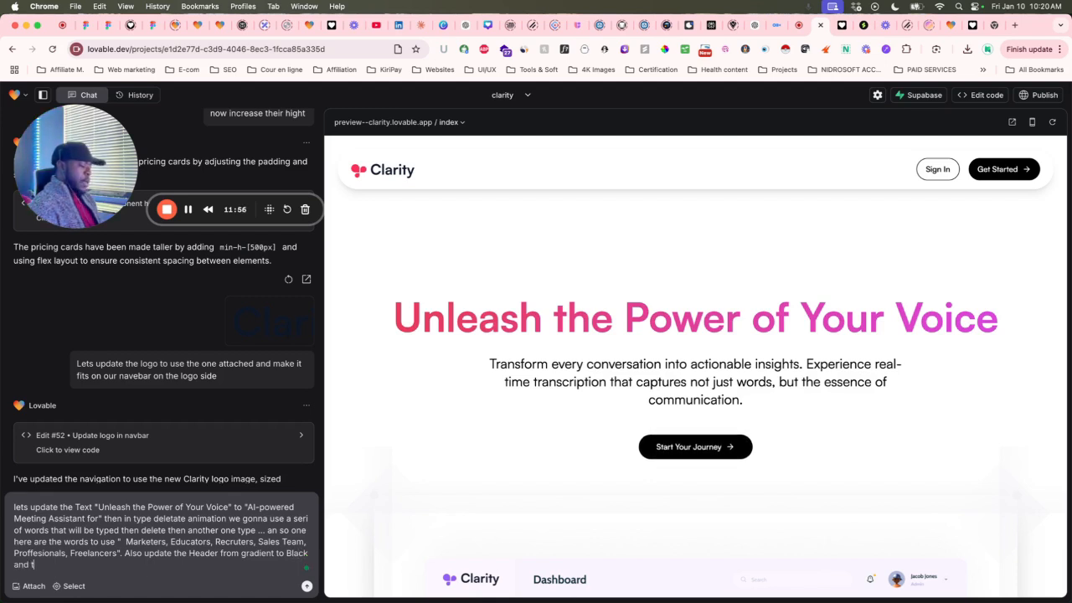
text( the)
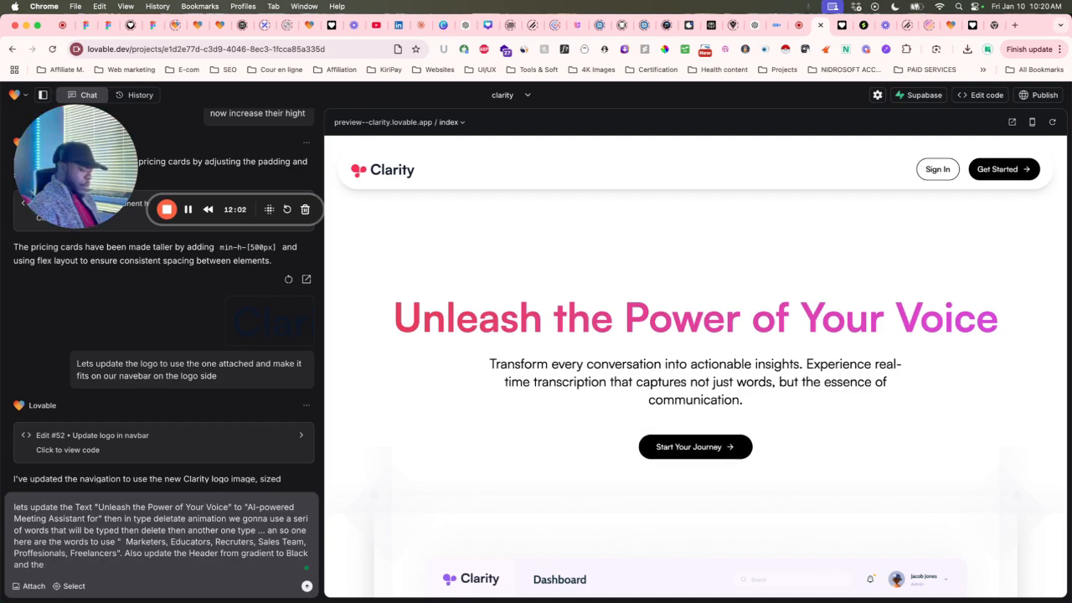
text( animtype delete a)
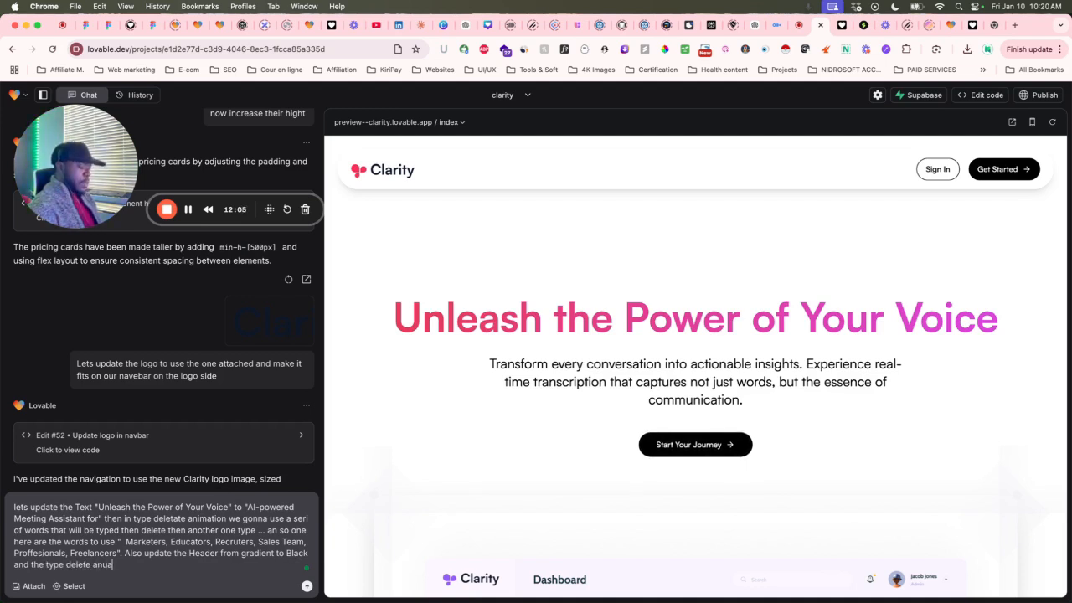
text(nim)
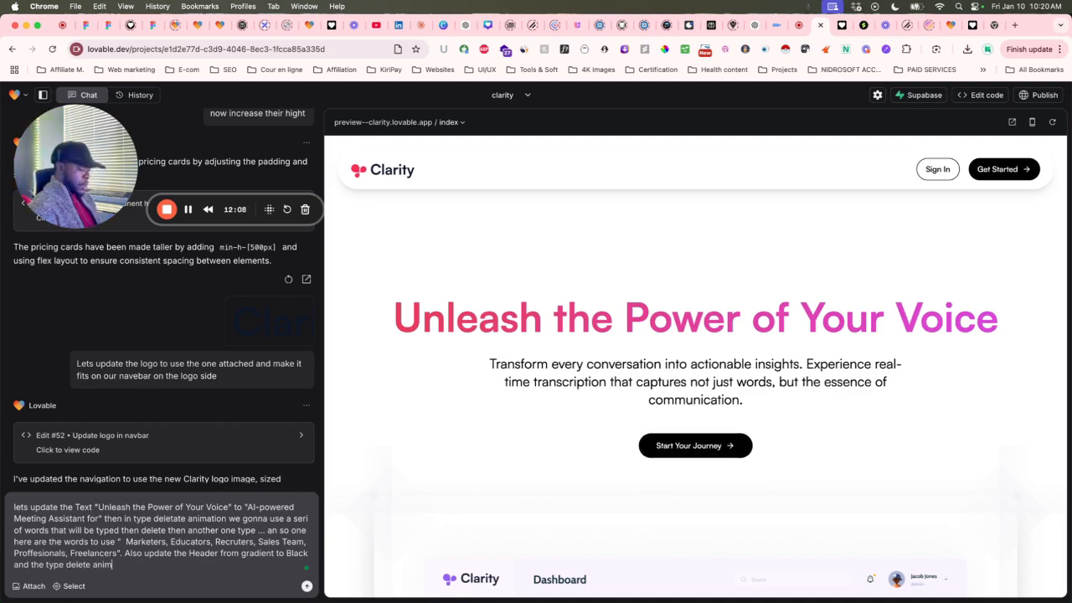
text(ated words to the ou)
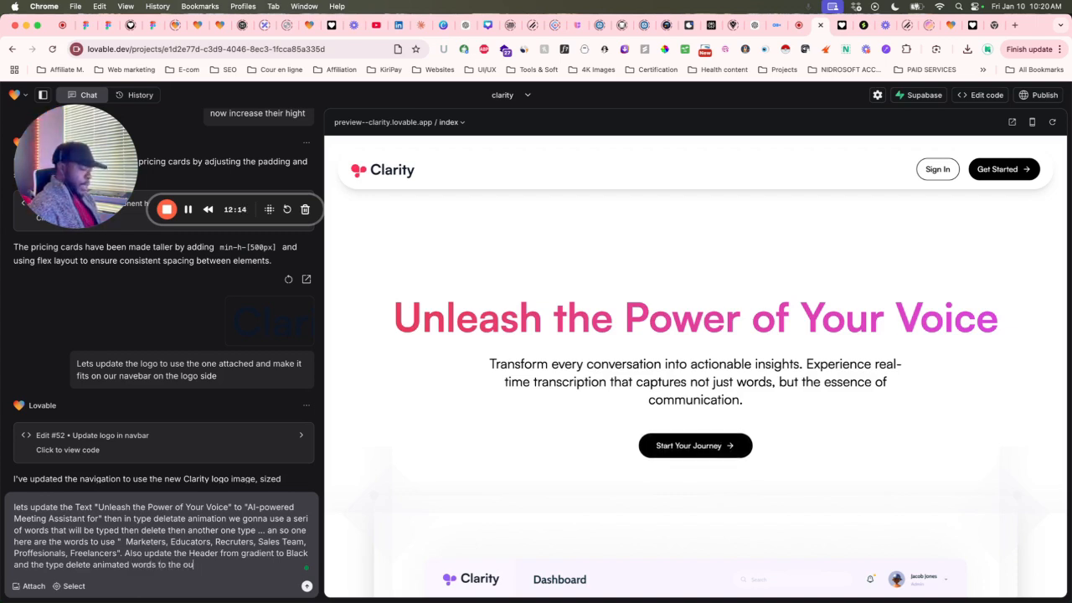
text(r gradient.)
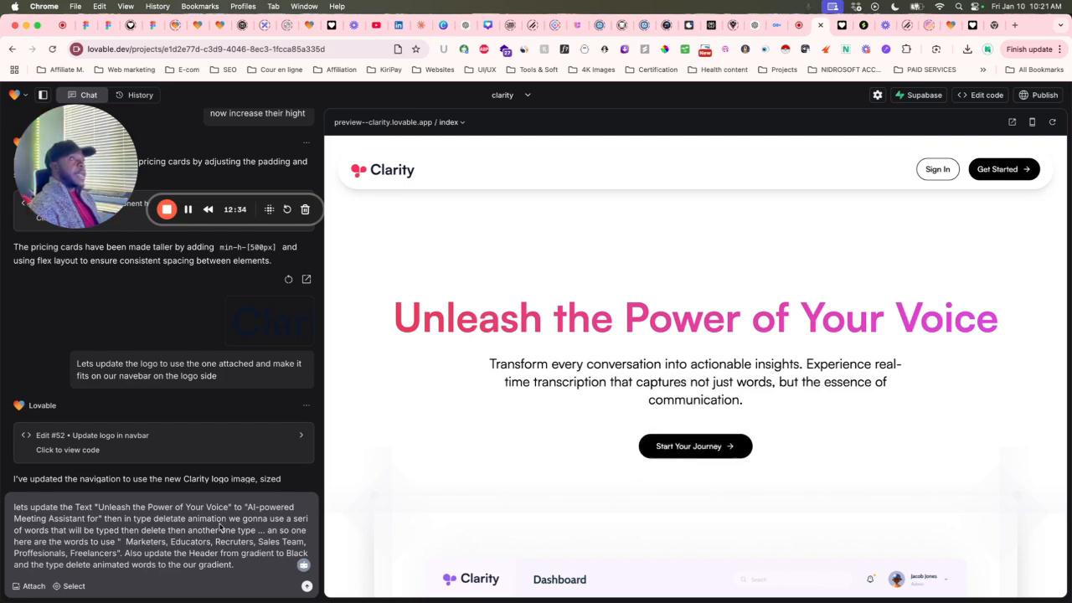
Send the hero rewrite request, applied as Edit #53, and switch to the live Clarity preview.
click(308, 587)
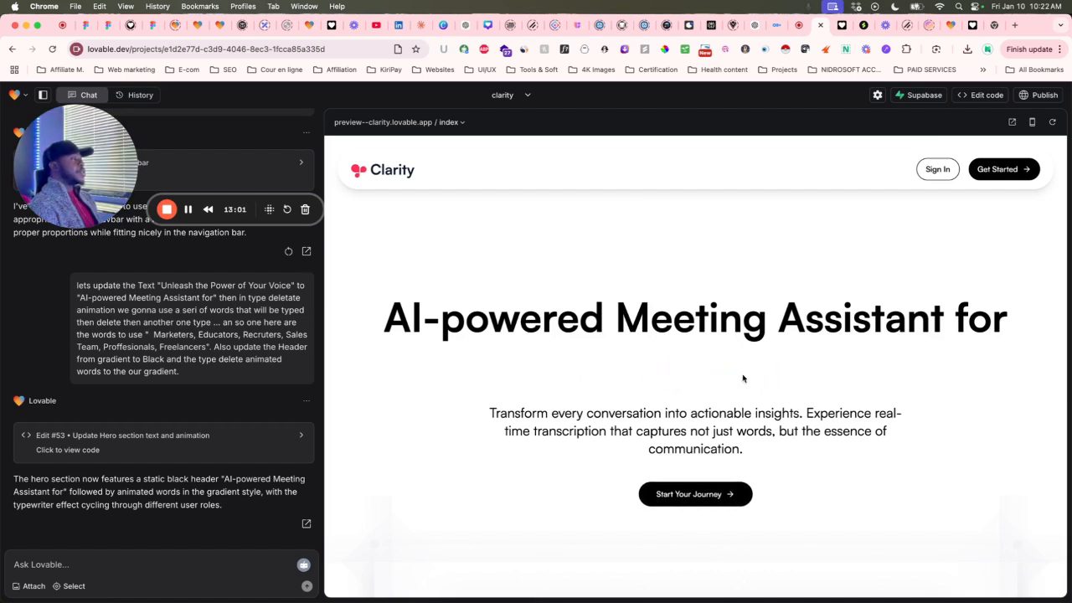
click(843, 27)
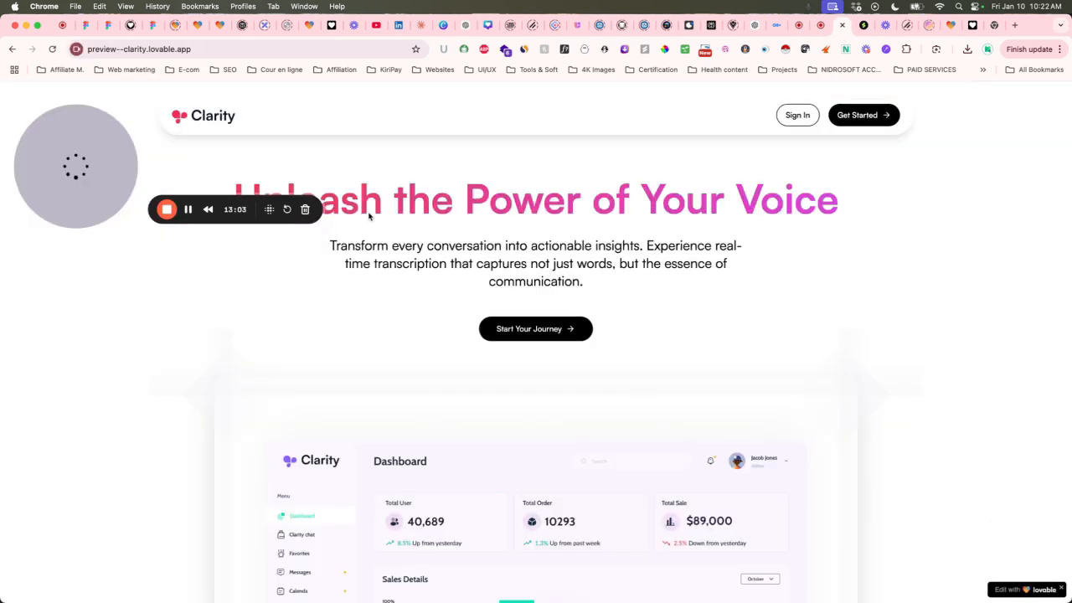
Reload the Clarity preview and check the black headline with gradient role words typing in.
click(53, 49)
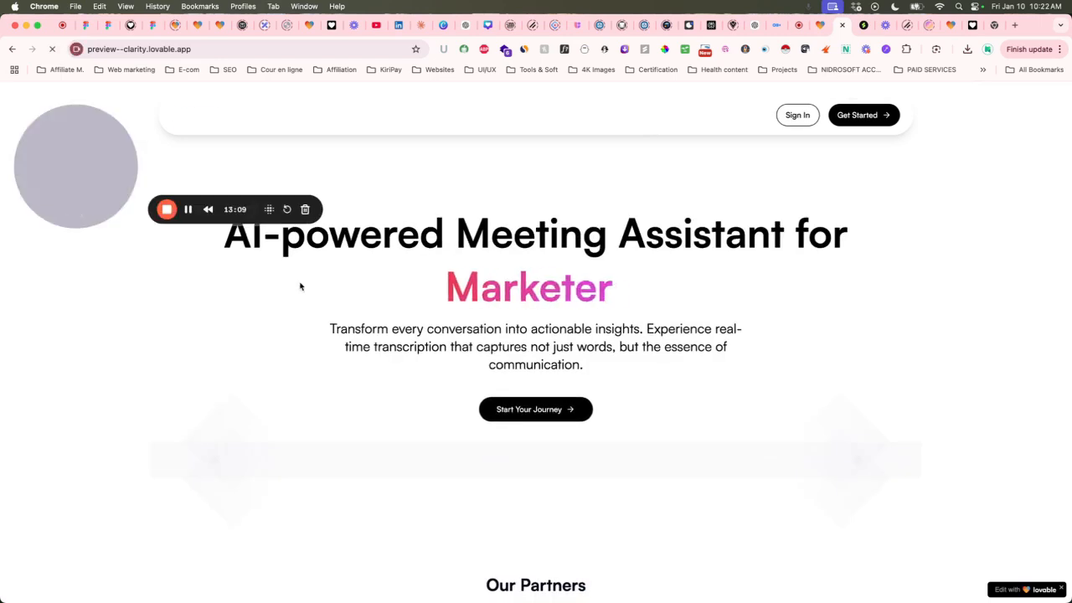
drag(107, 124, 98, 432)
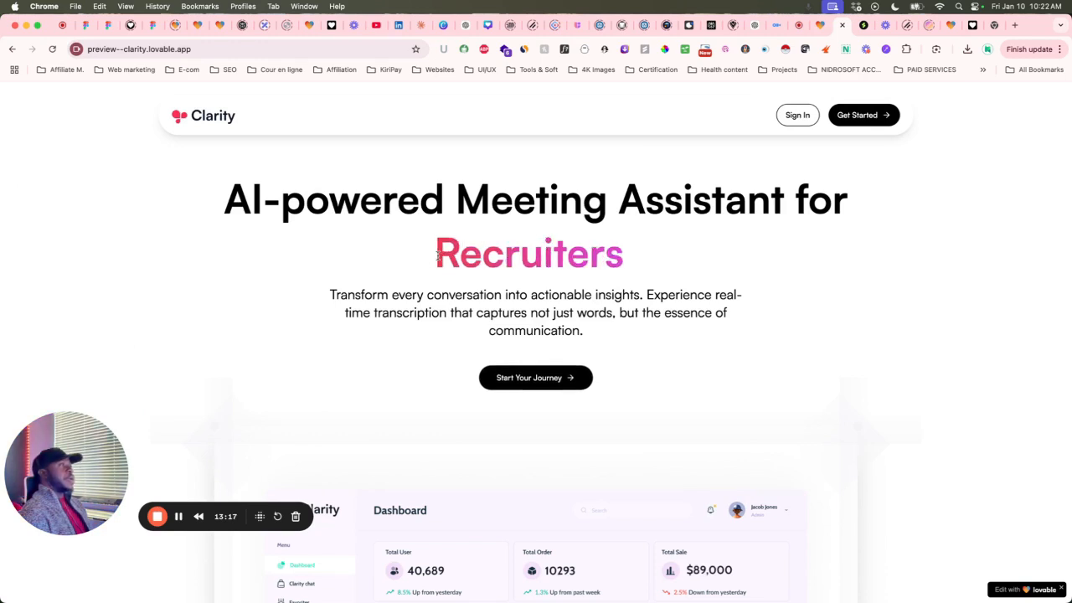
scroll(588, 266, up, 1)
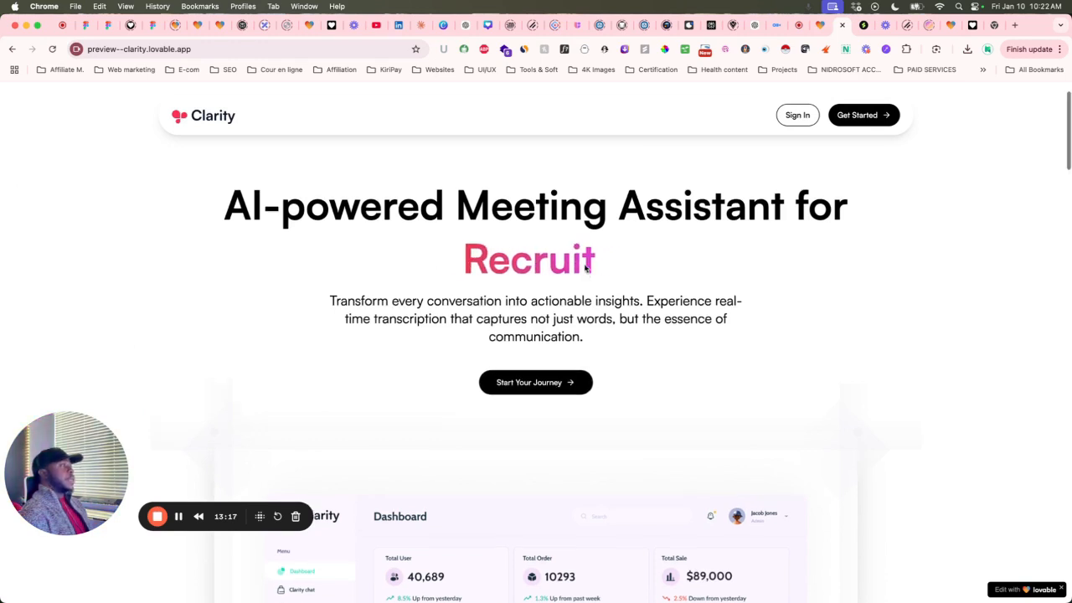
scroll(586, 268, down, 2)
scroll(584, 265, up, 1)
scroll(585, 266, up, 2)
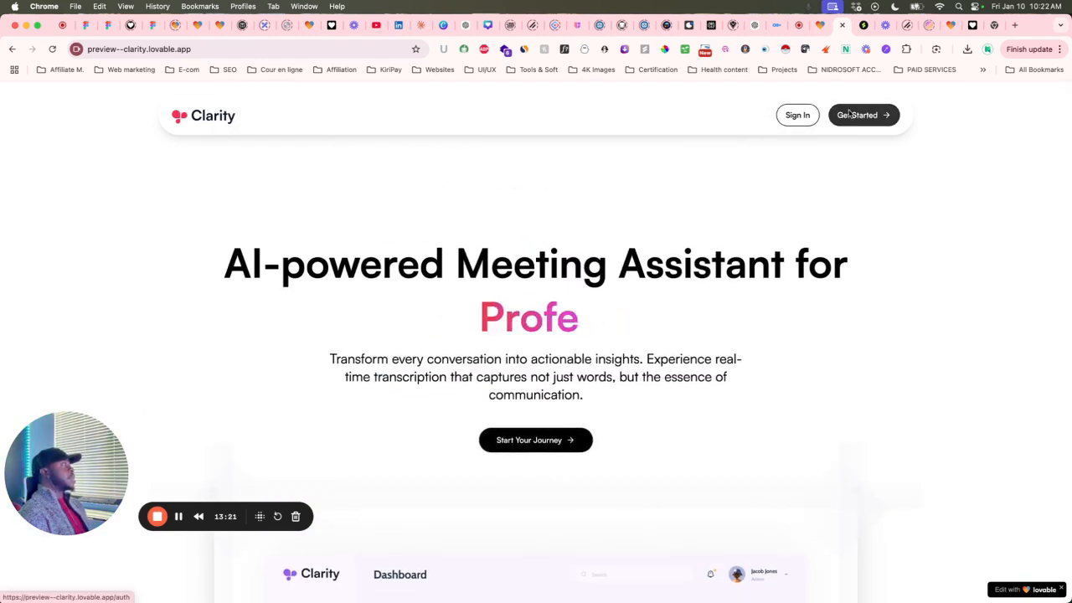
Compare against the Lovable home and Briefberry preview, then come back to the Clarity preview.
click(950, 31)
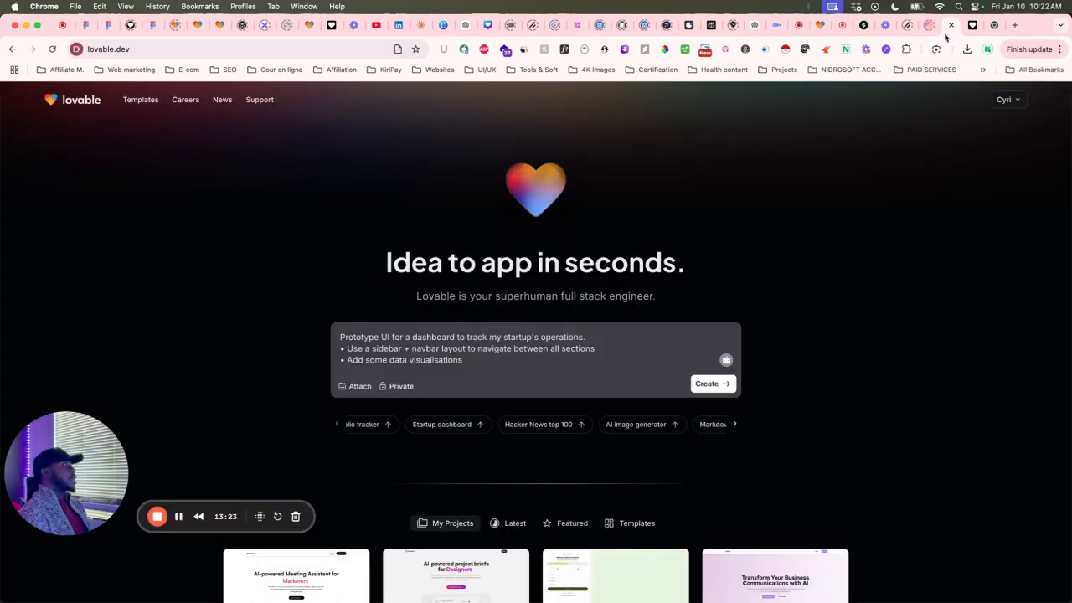
click(972, 33)
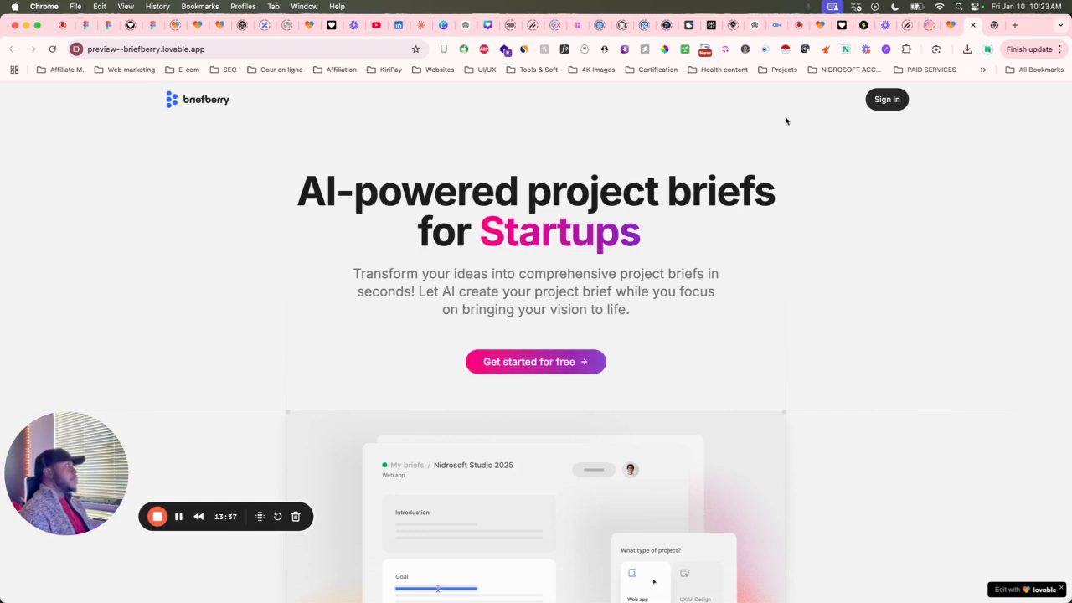
click(842, 31)
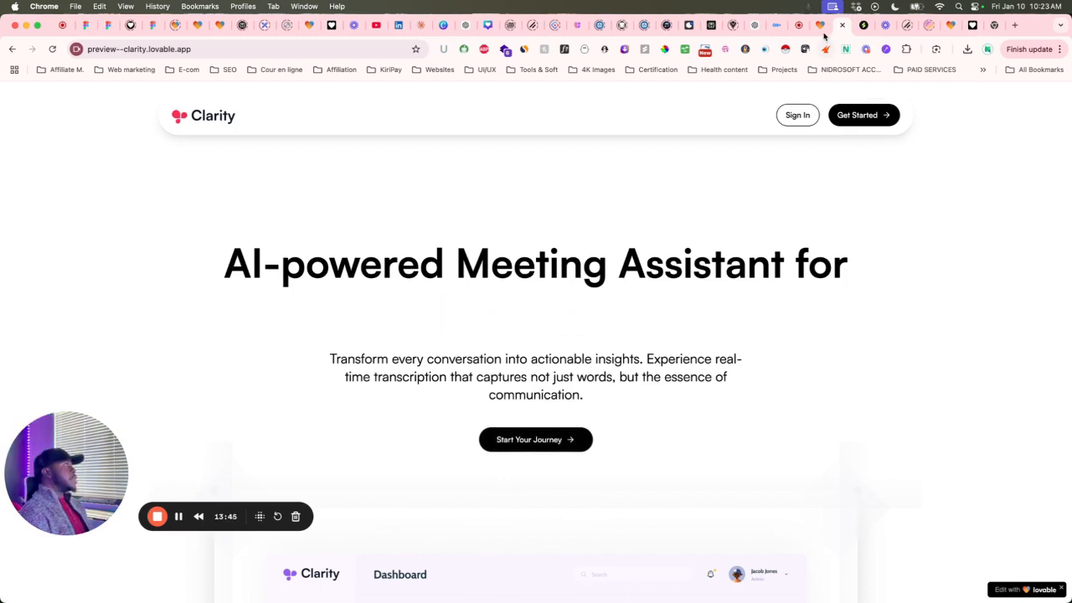
Back in the clarity editor, scroll the preview down to the For Business and For Sales sections.
click(823, 32)
scroll(710, 367, down, 1)
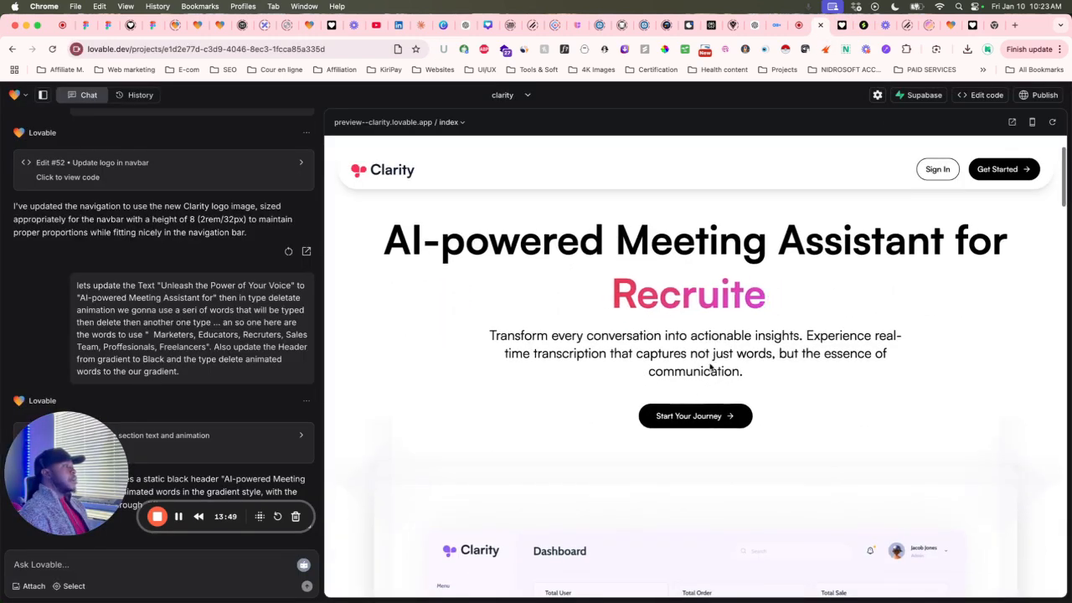
scroll(710, 367, down, 10)
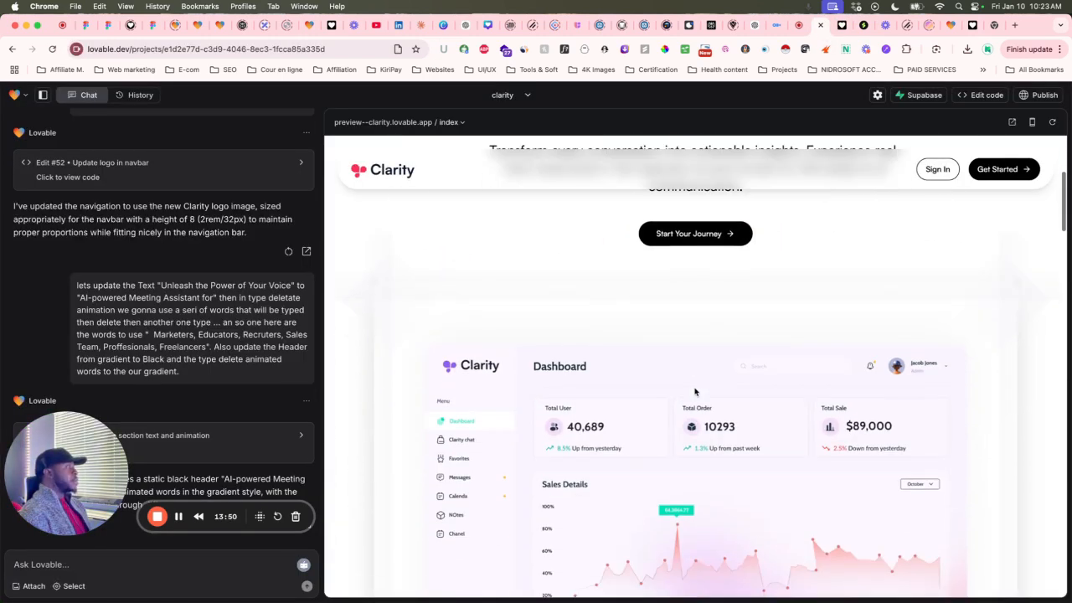
scroll(694, 391, down, 12)
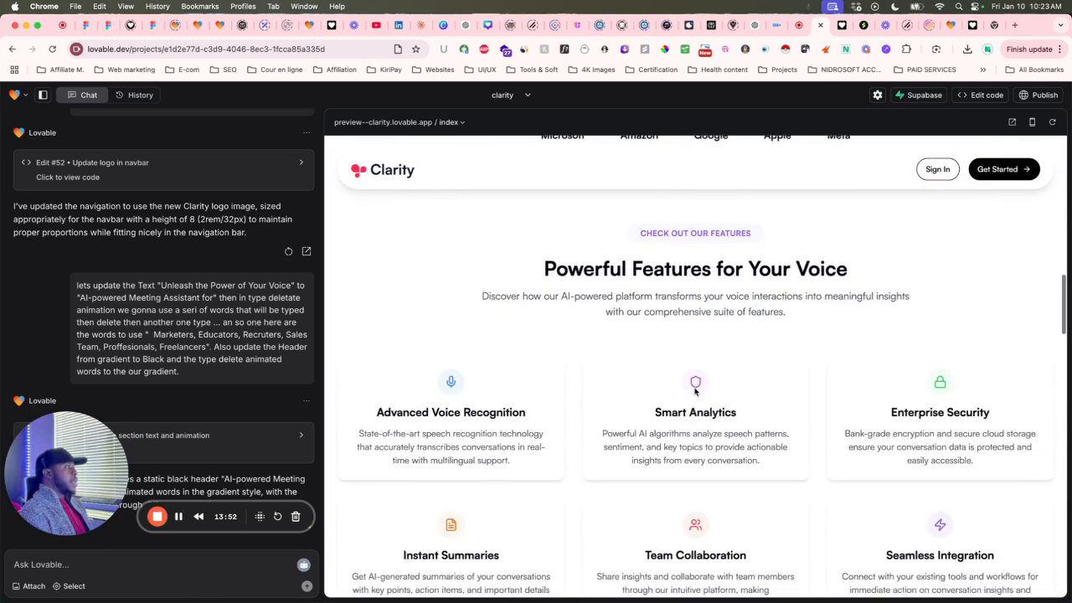
scroll(694, 391, down, 3)
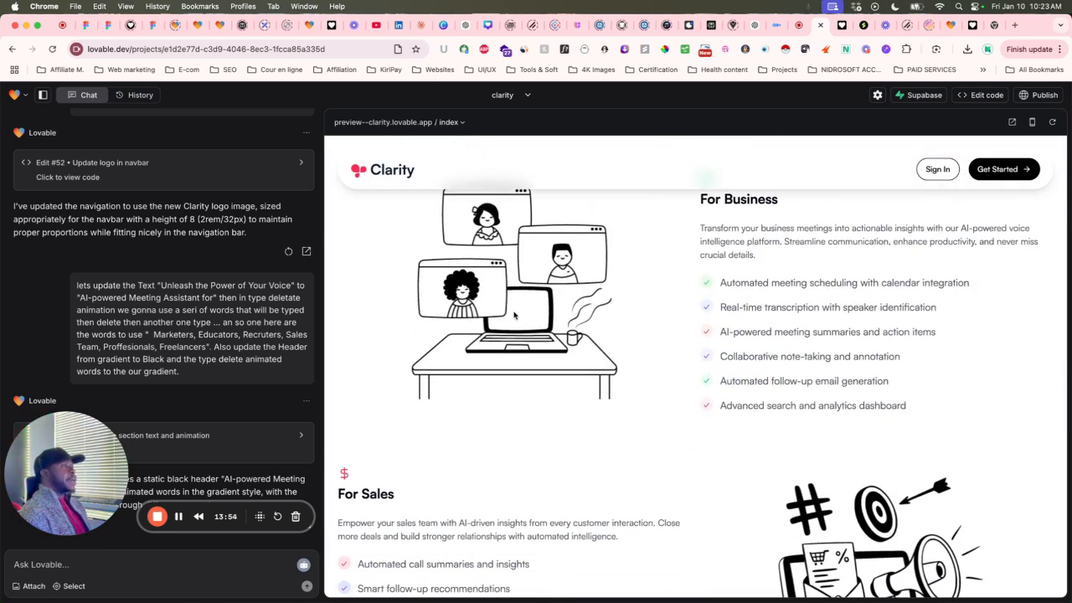
scroll(489, 310, up, 1)
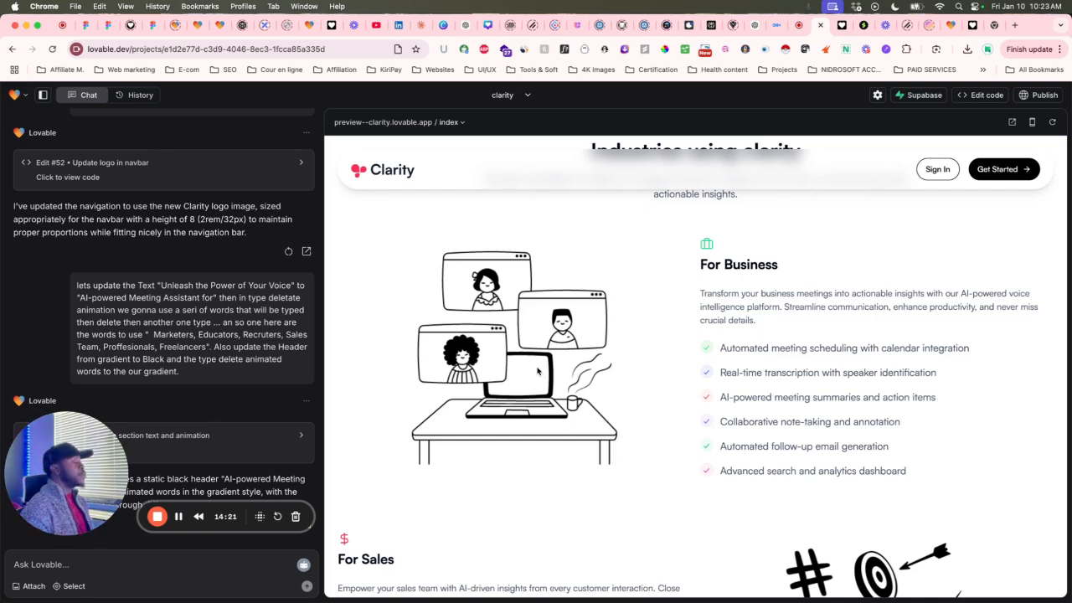
scroll(794, 338, down, 5)
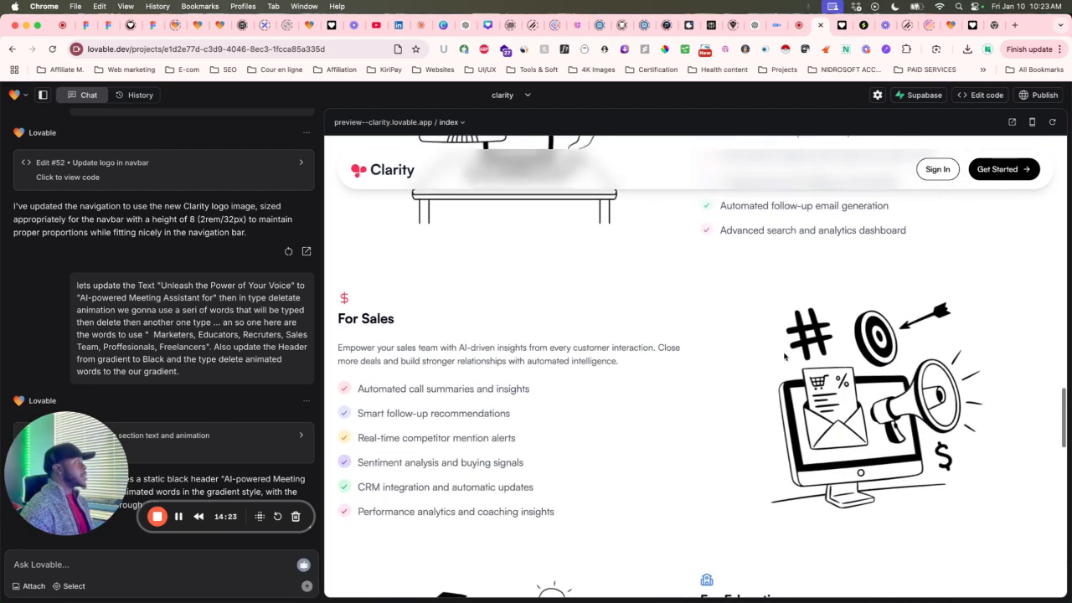
scroll(873, 382, up, 2)
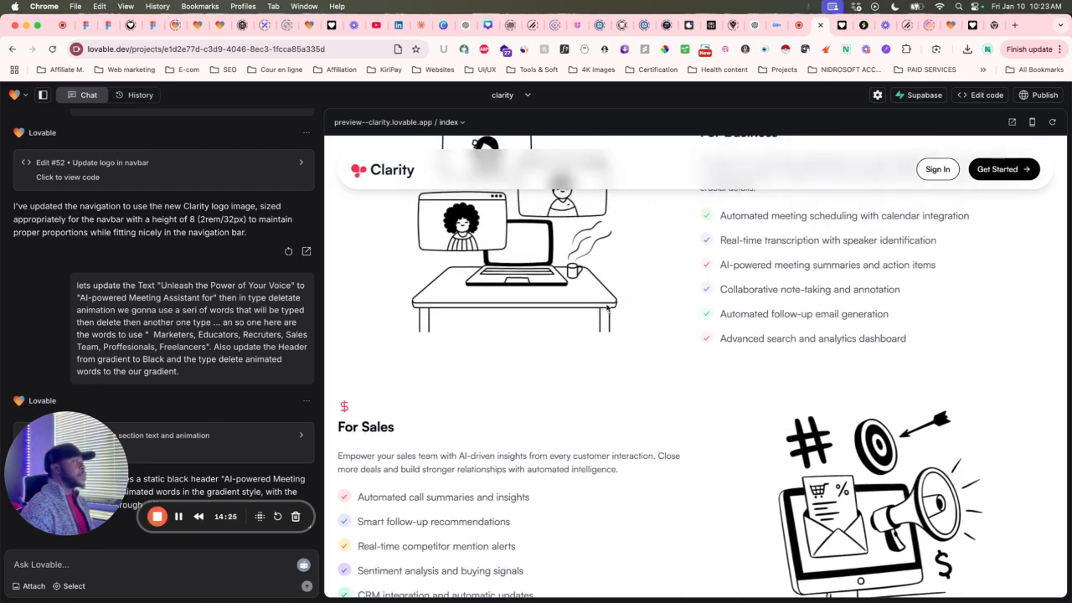
scroll(843, 426, down, 2)
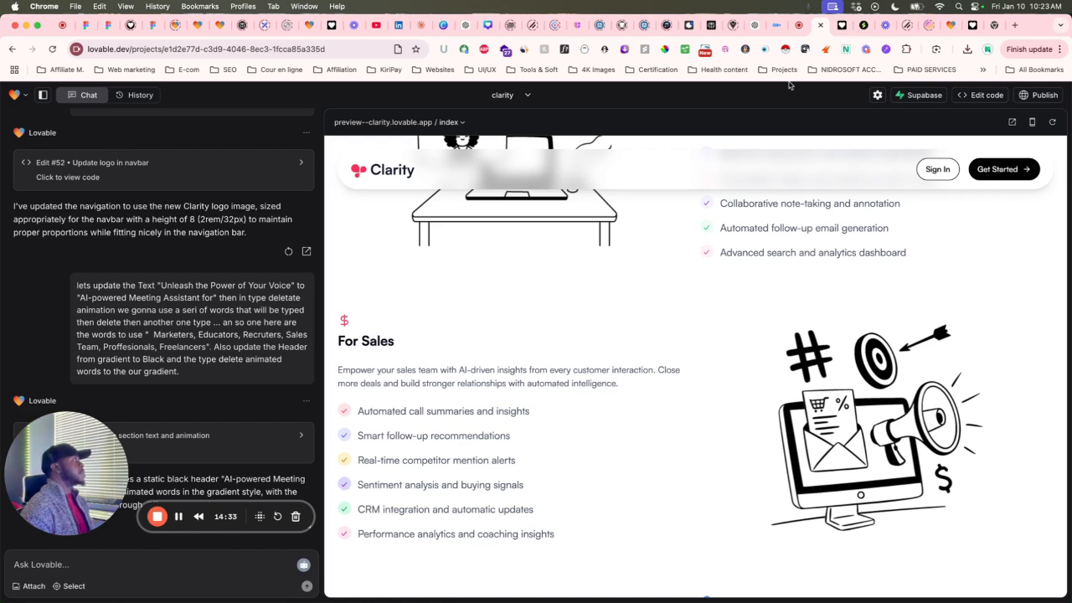
Load the Streamline home page by trimming the address back to the site domain.
click(861, 25)
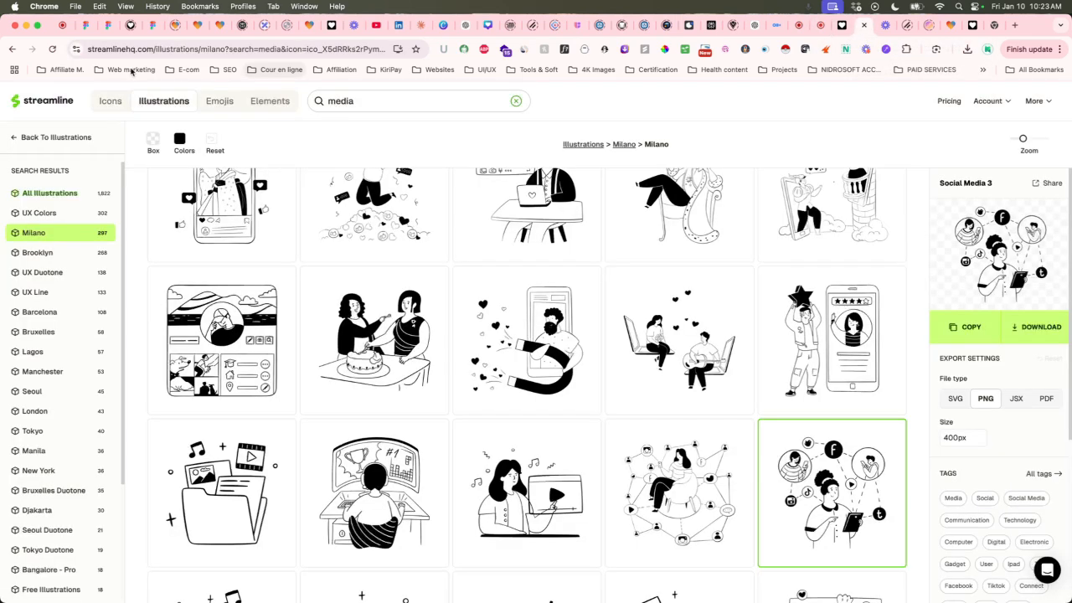
click(132, 53)
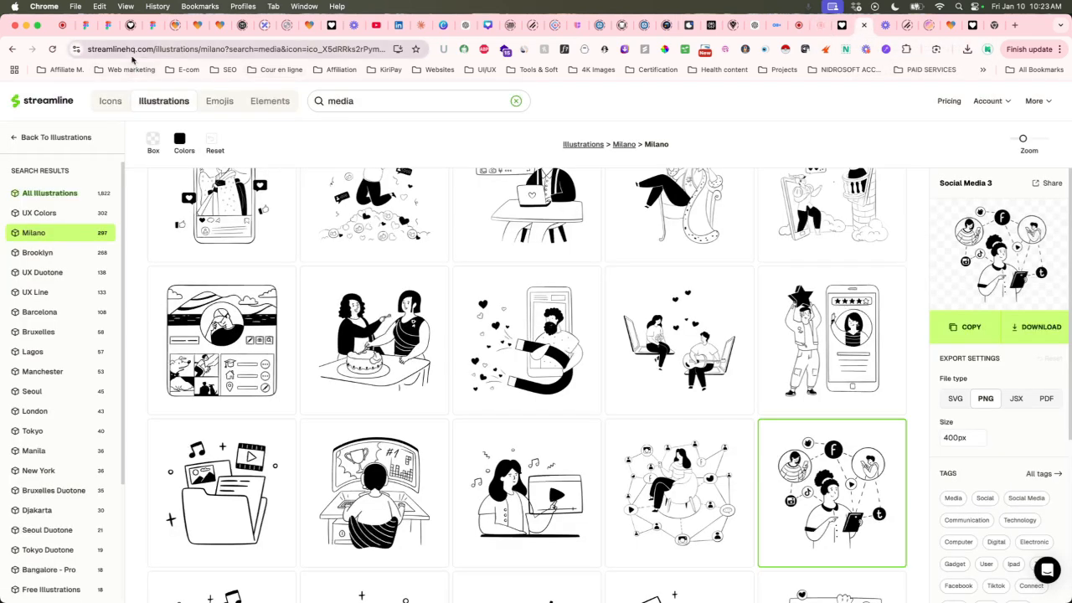
click(207, 49)
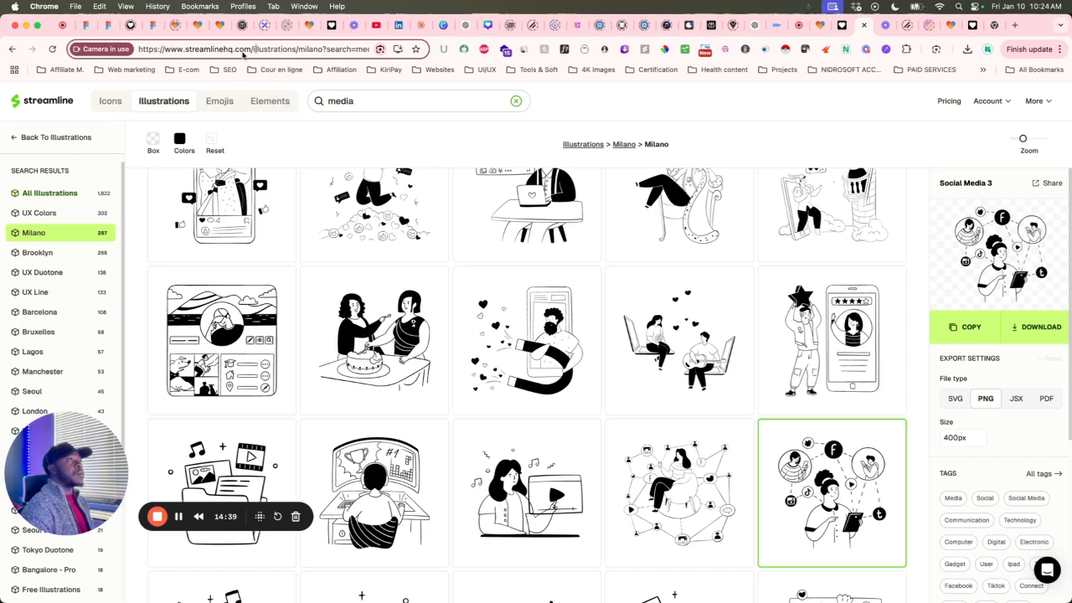
drag(270, 54, 589, 82)
key(BackSpace)
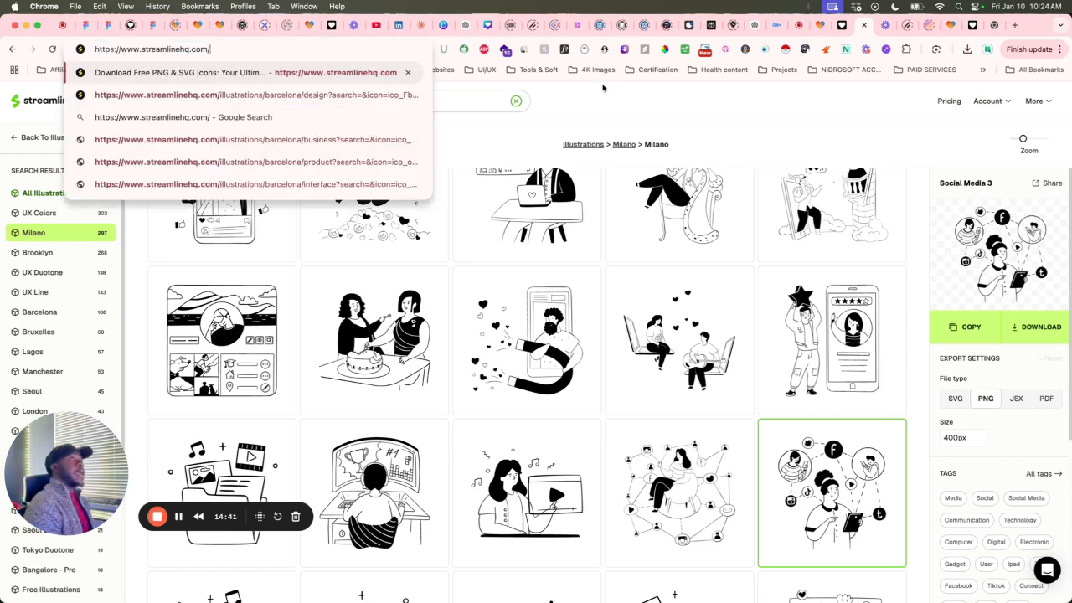
key(Return)
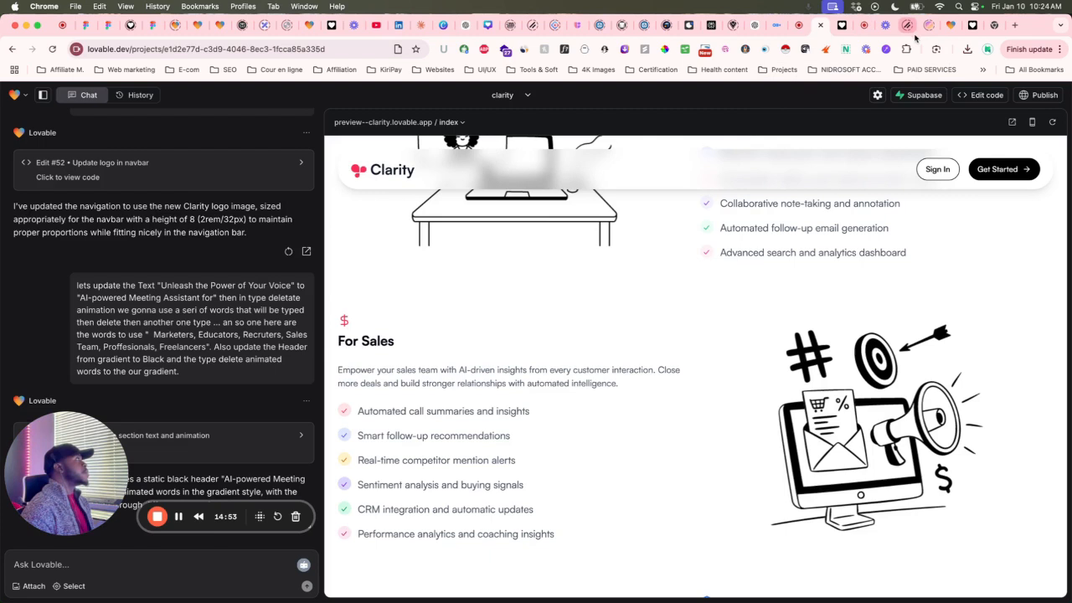
click(865, 27)
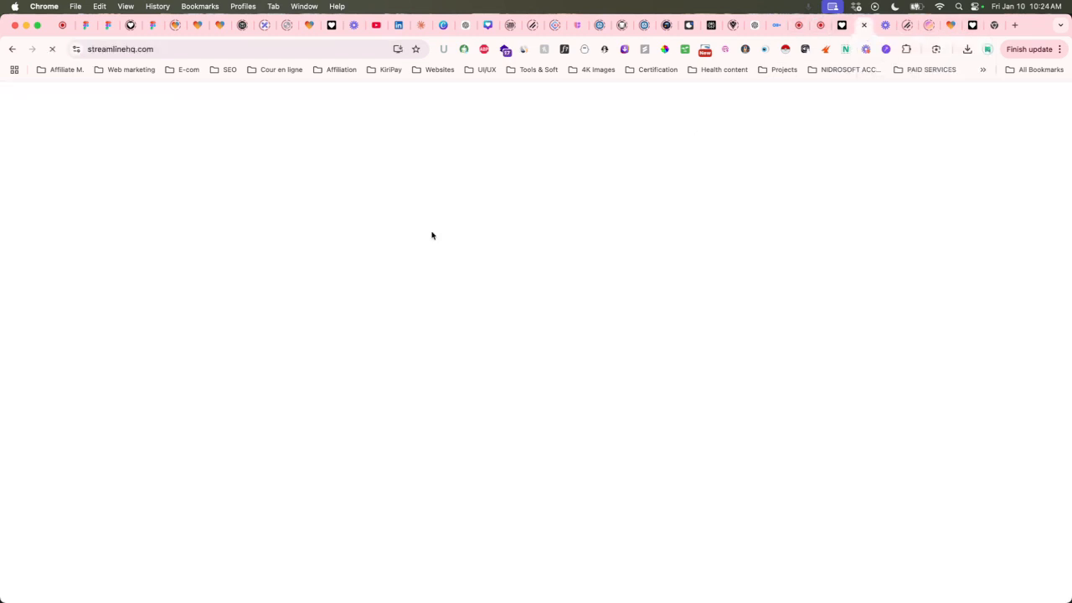
Try an icon library search for 'dslrs', then clear the search text.
click(390, 104)
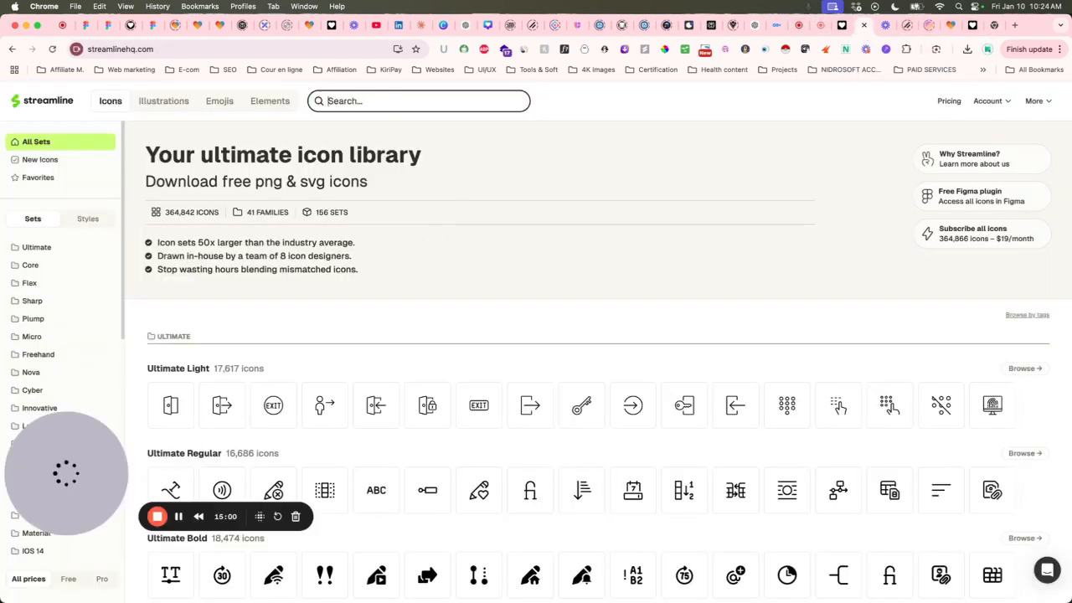
text(dslrd)
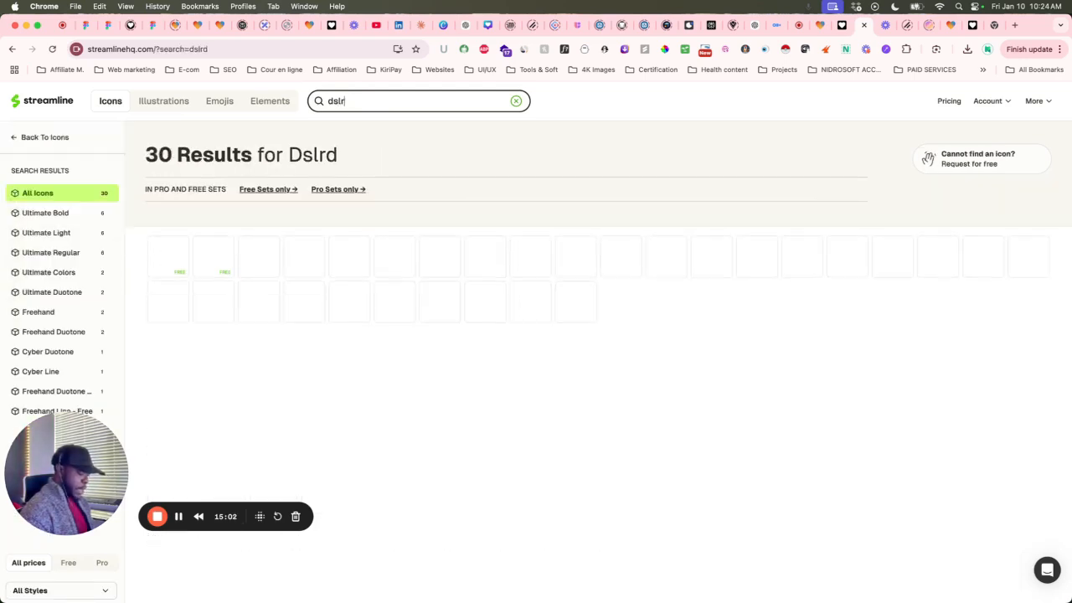
key(BackSpace)
text(s)
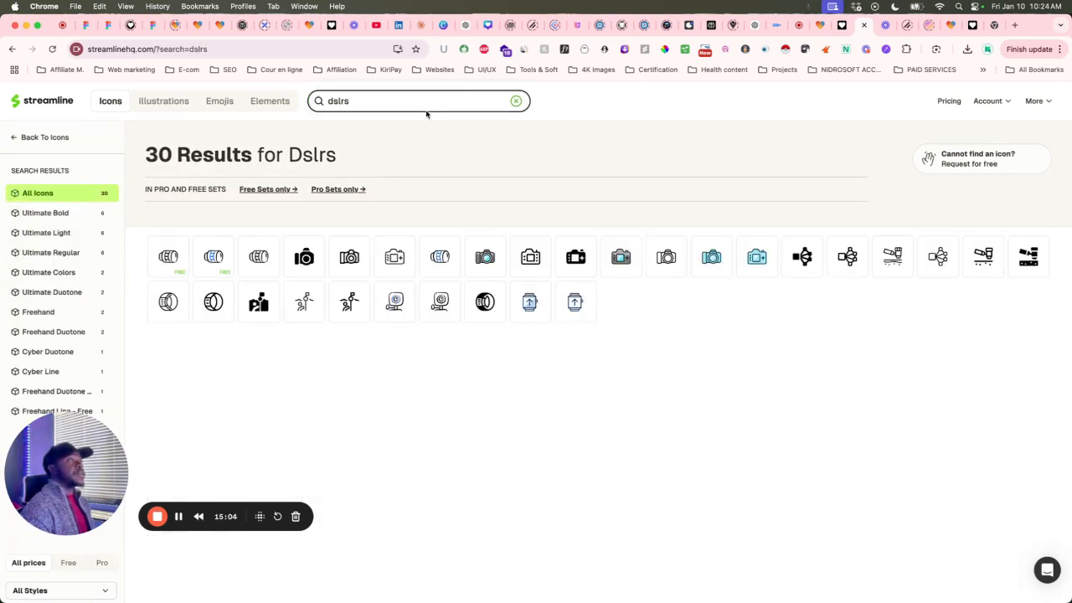
drag(364, 100, 282, 100)
key(BackSpace)
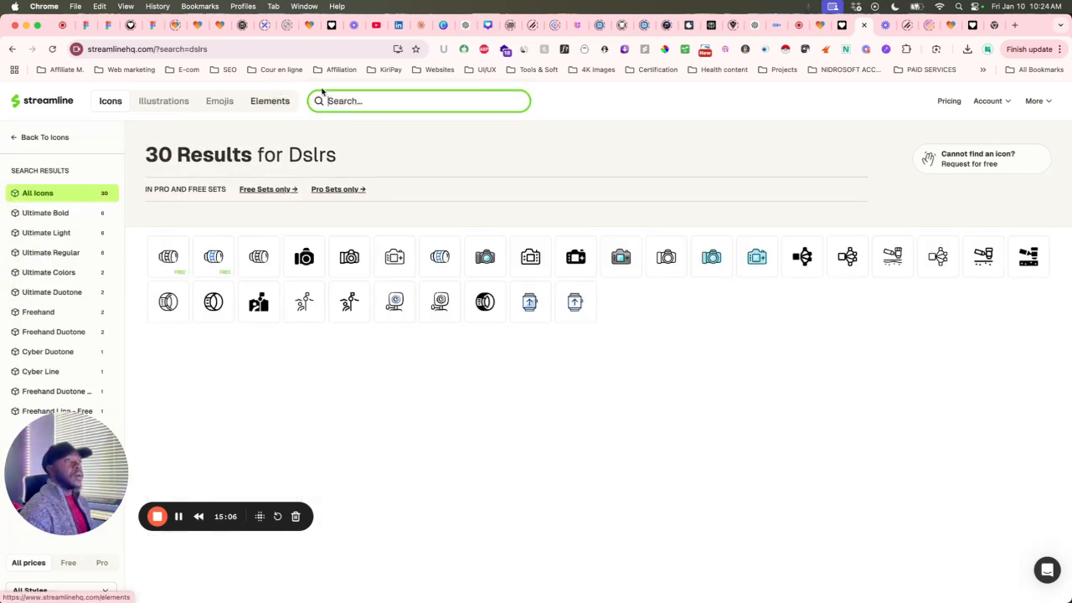
Switch to illustrations and look through the Milano illustration set.
click(163, 101)
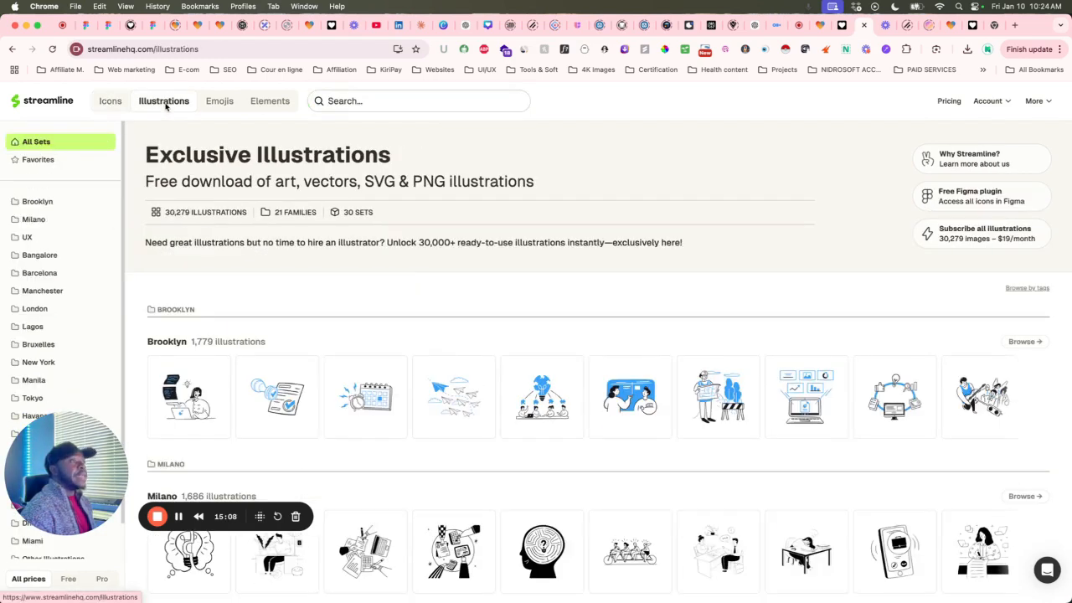
scroll(452, 352, down, 5)
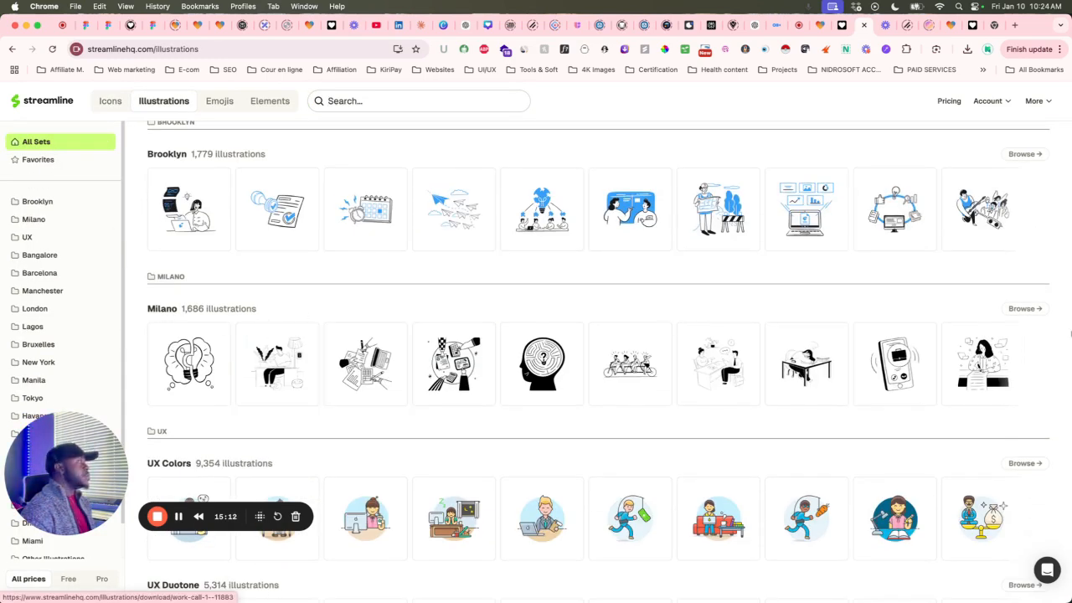
click(1024, 306)
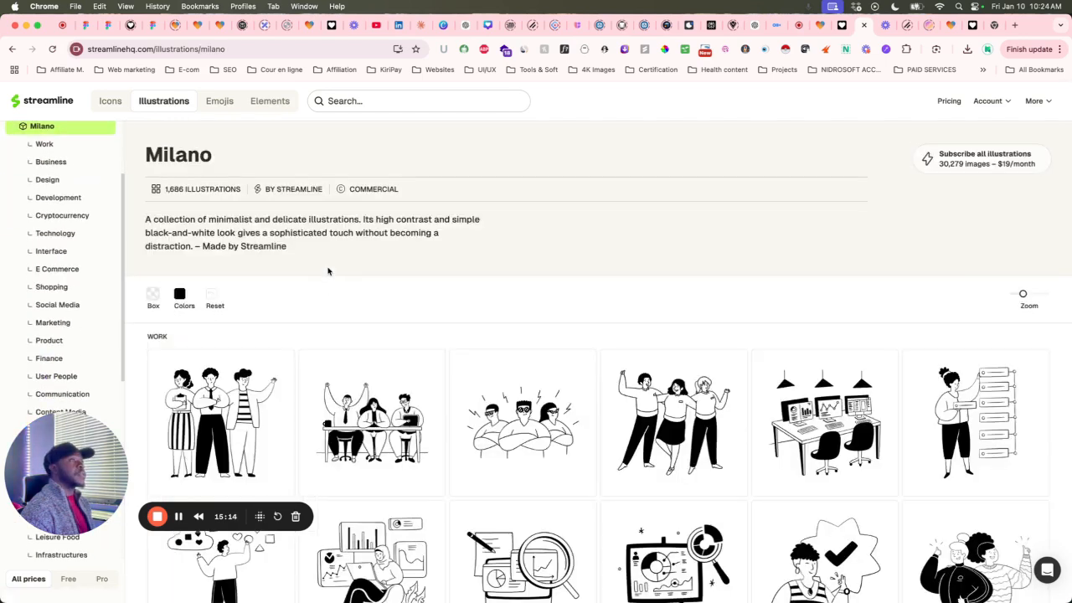
click(12, 48)
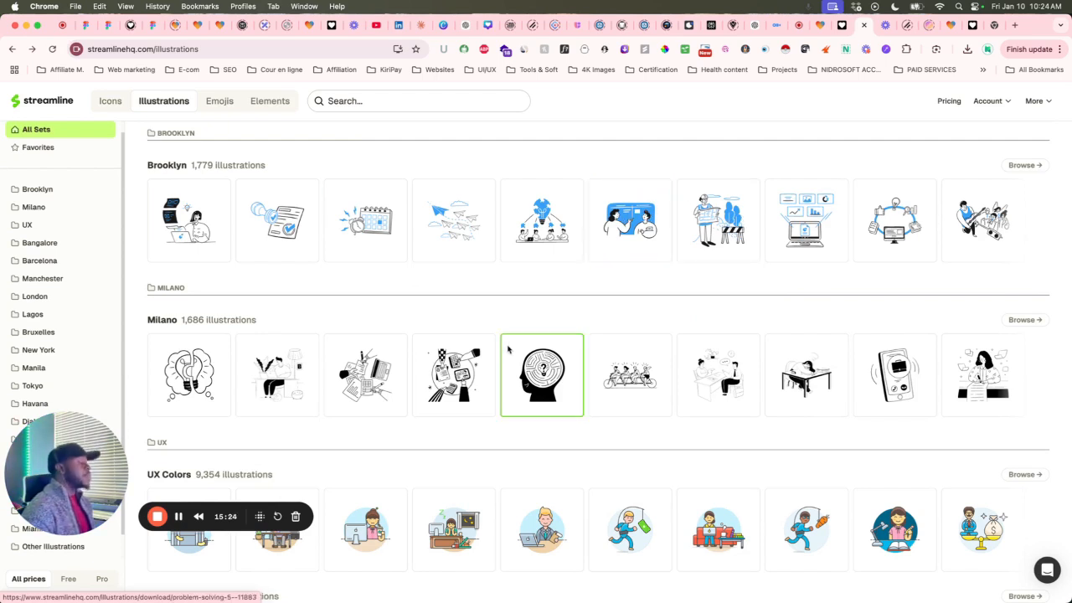
scroll(508, 350, down, 5)
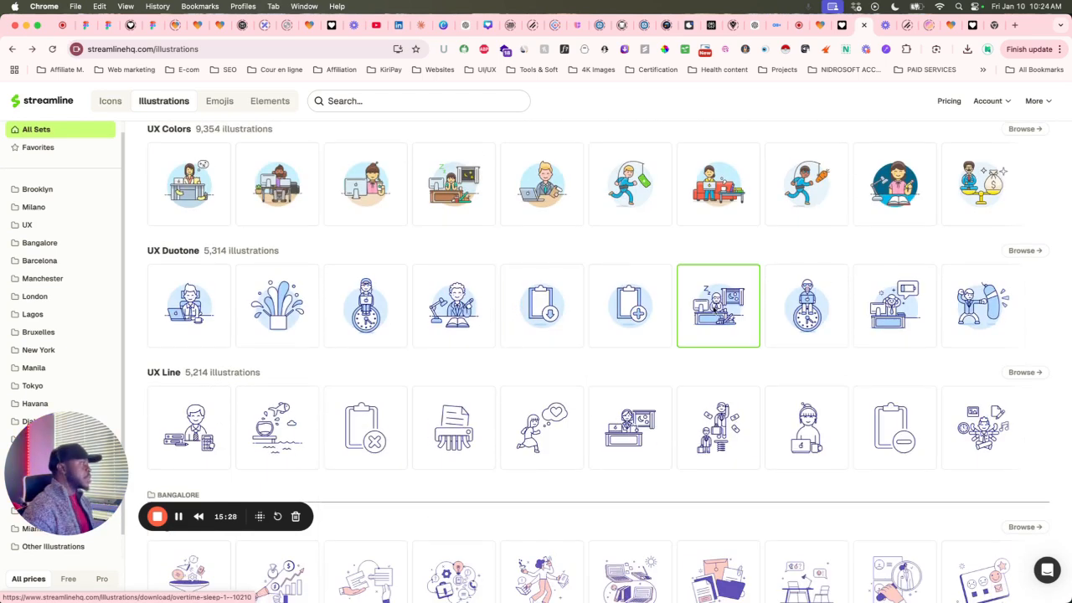
scroll(672, 315, down, 4)
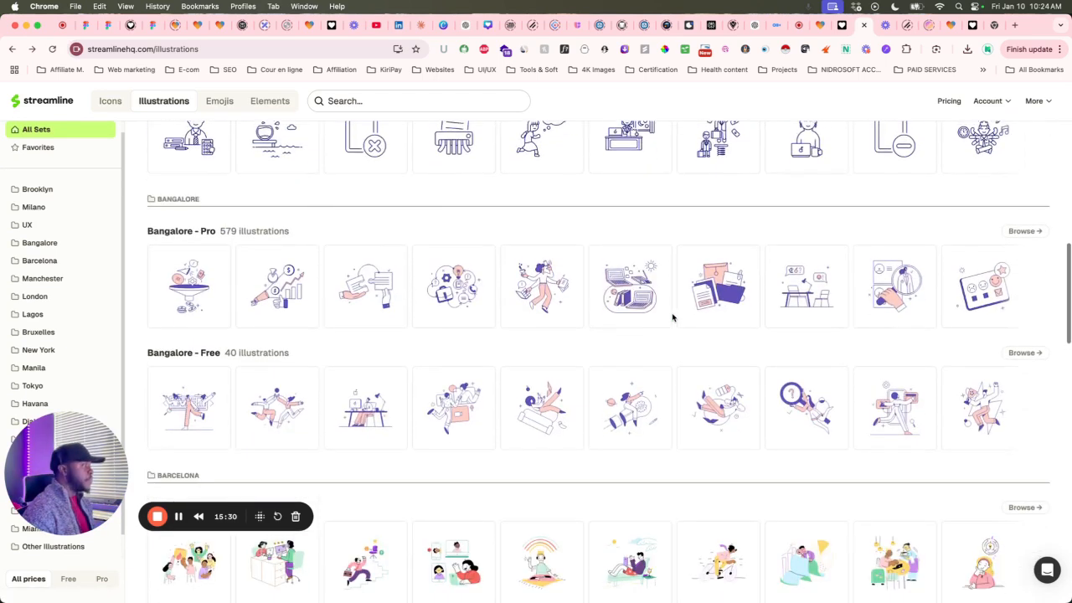
scroll(672, 316, up, 7)
scroll(672, 317, up, 4)
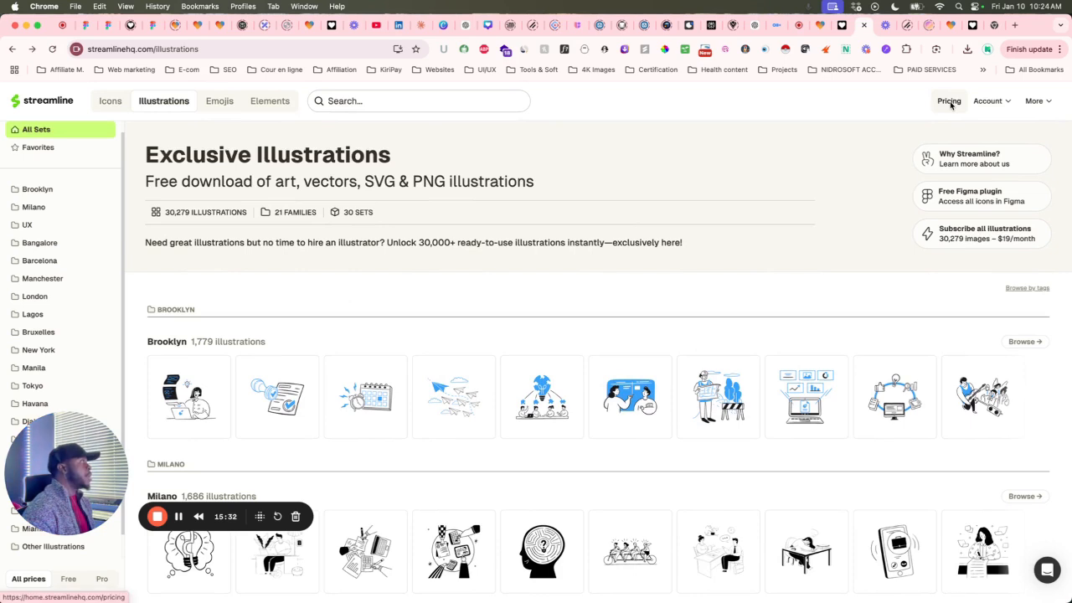
scroll(508, 291, down, 2)
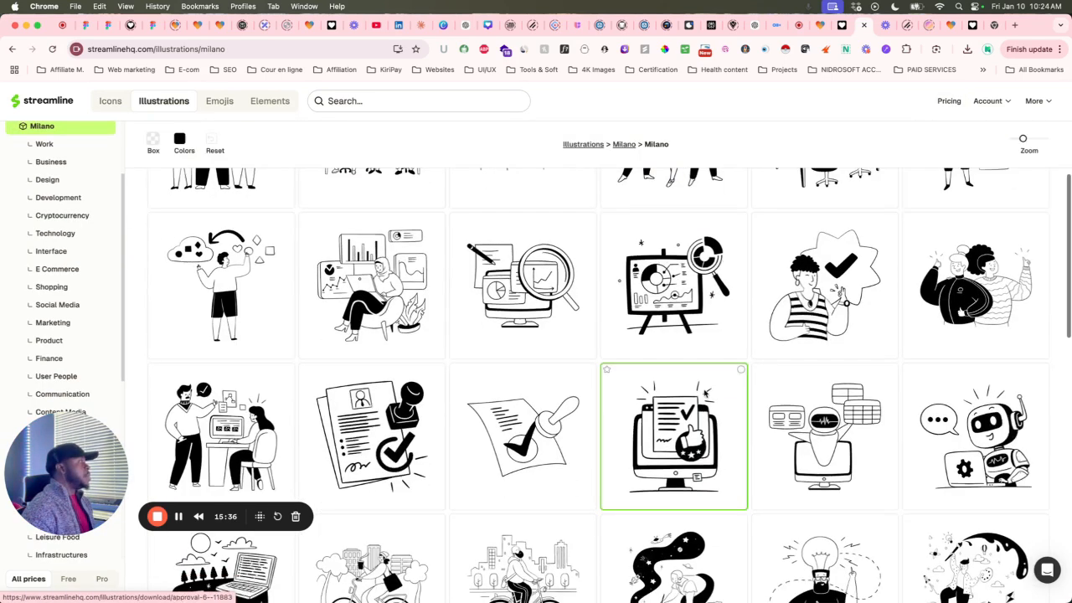
scroll(706, 392, up, 5)
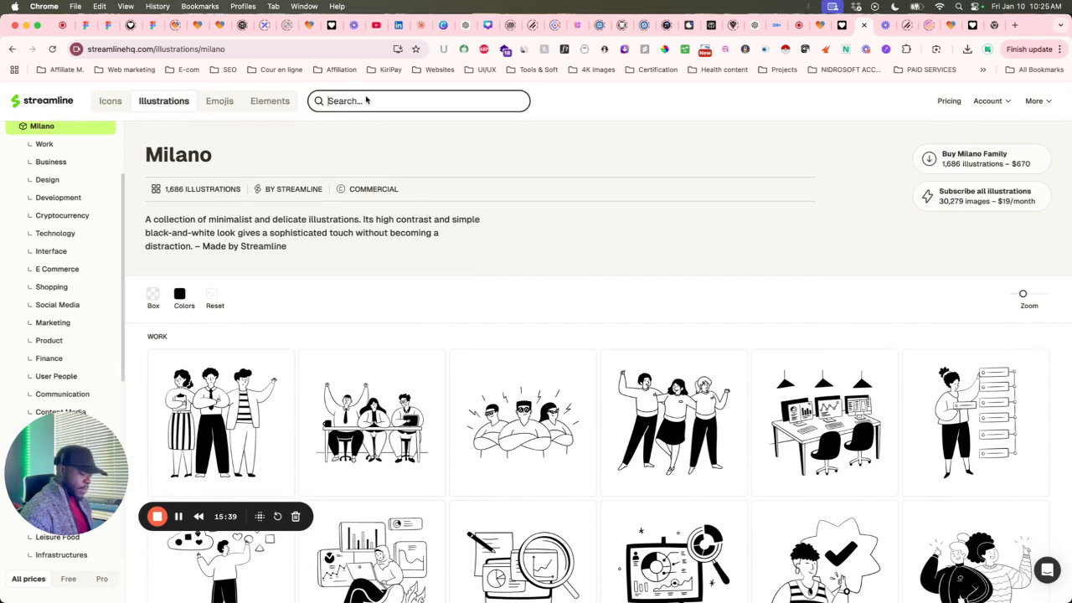
Search illustrations for 'sales' and narrow the results to the Milano set.
text(sales)
key(Return)
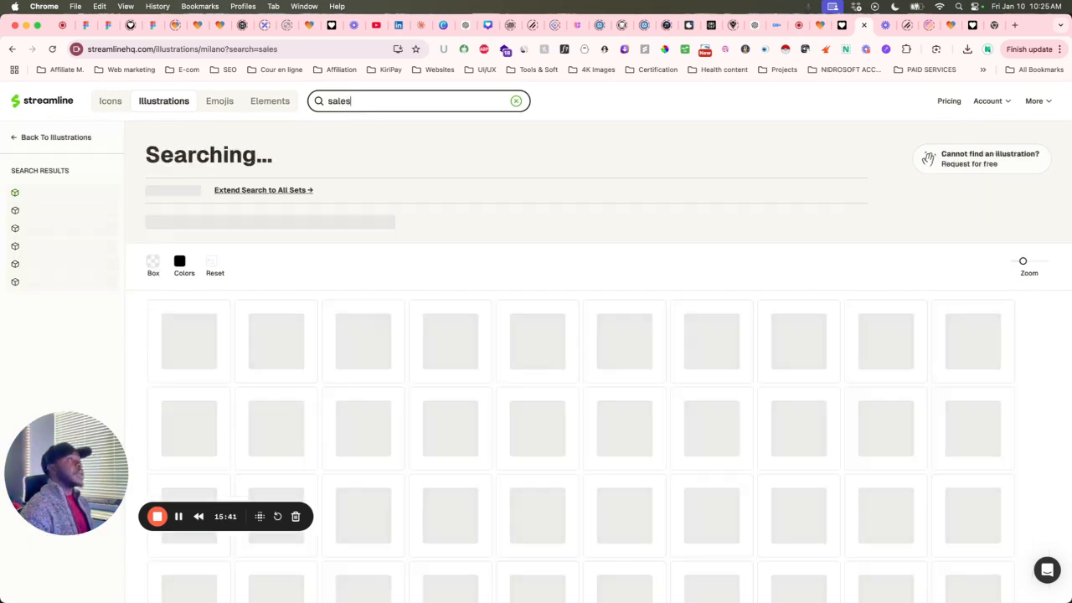
scroll(431, 343, down, 1)
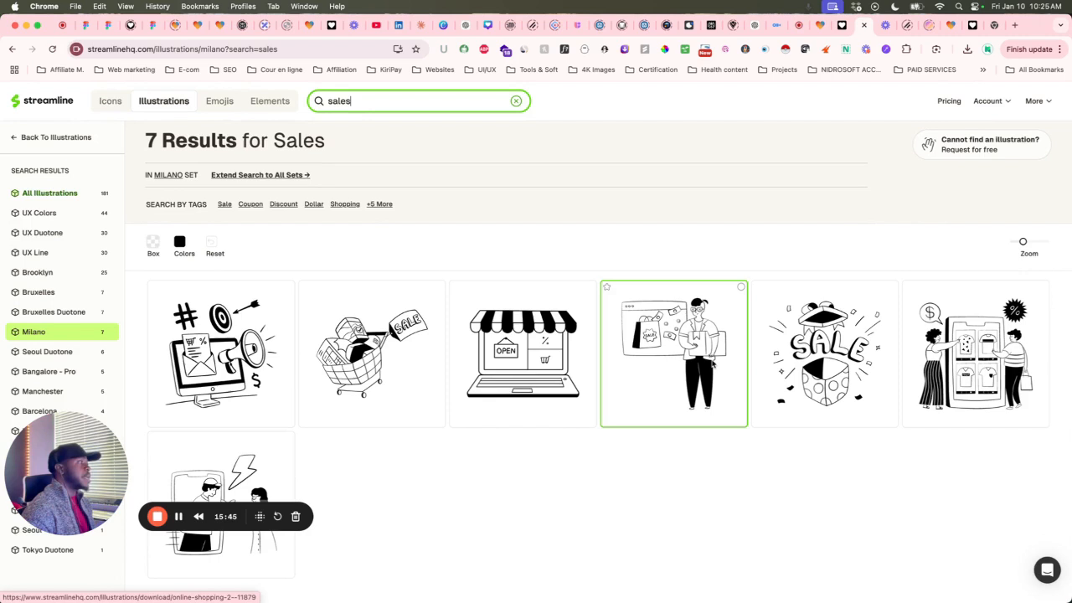
scroll(195, 355, down, 1)
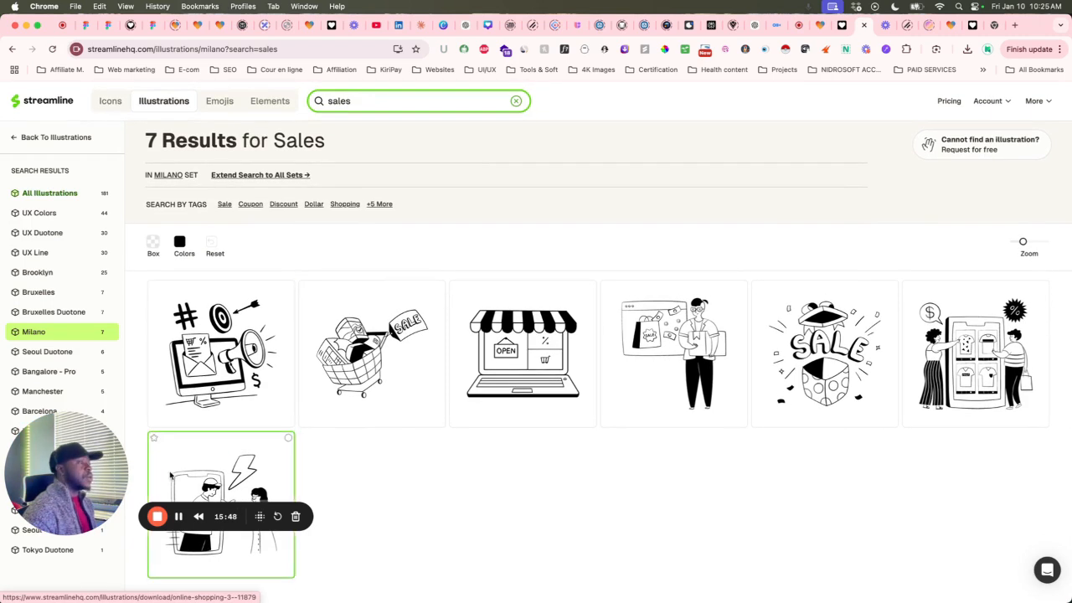
scroll(727, 450, up, 1)
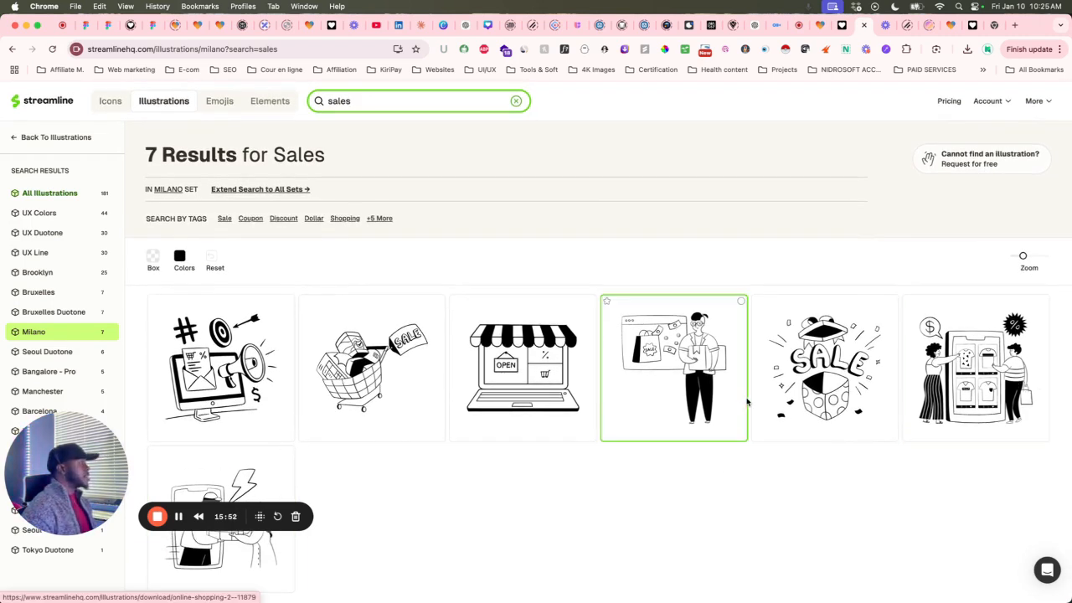
scroll(760, 392, down, 1)
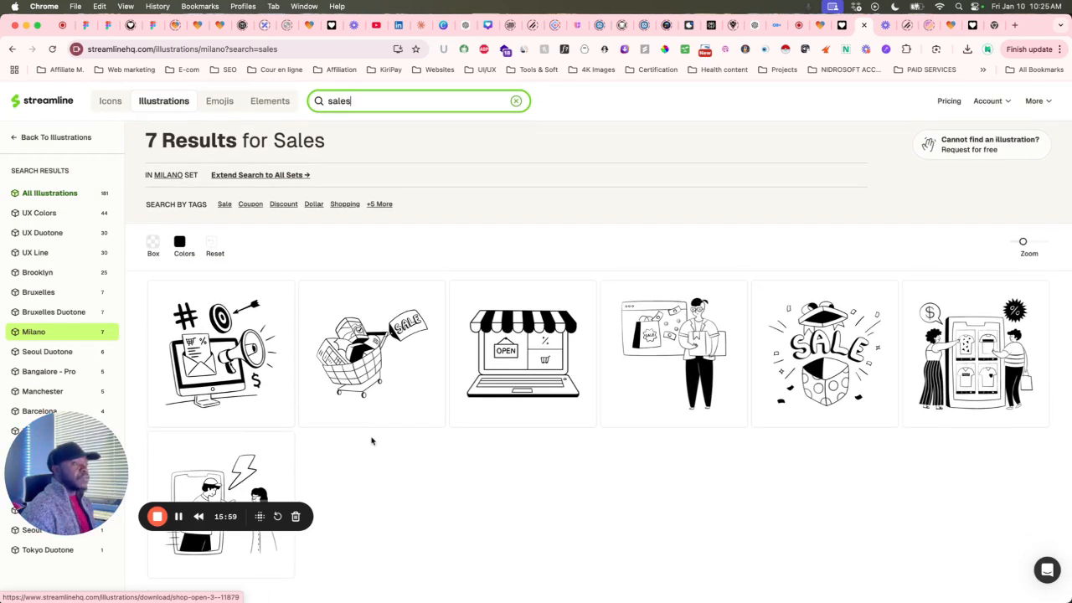
drag(78, 422, 74, 324)
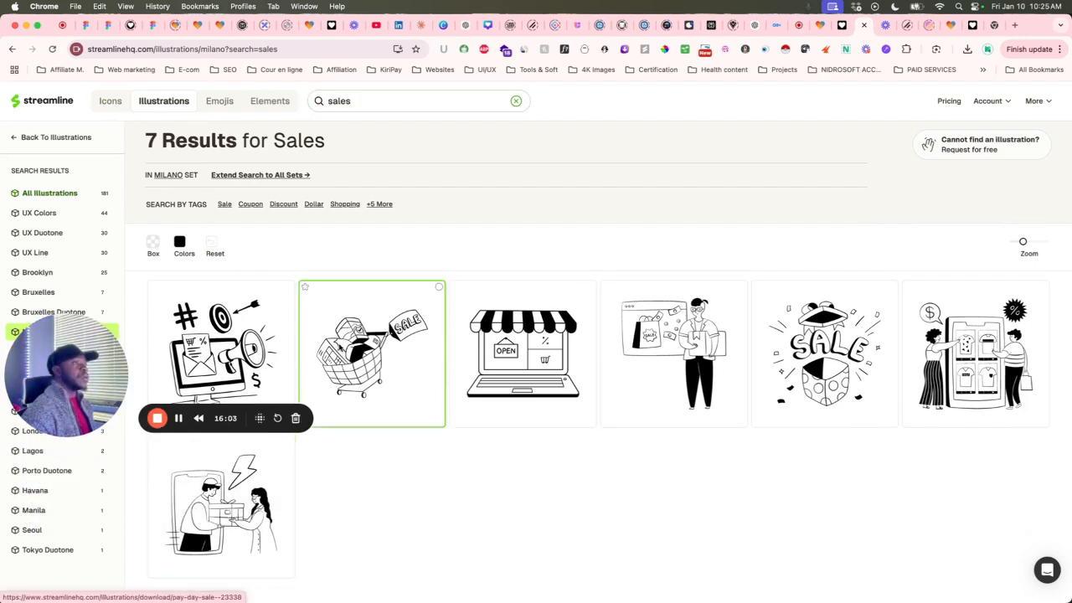
Copy the Online Shopping 2 illustration as a 400px PNG, then return to Lovable's chat box.
click(669, 371)
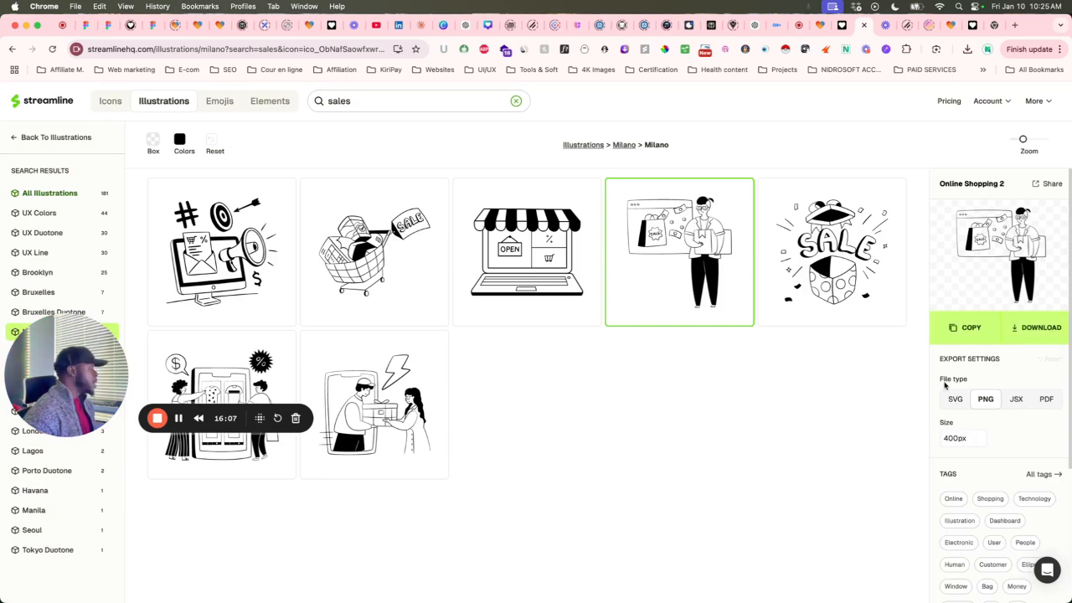
scroll(986, 431, down, 1)
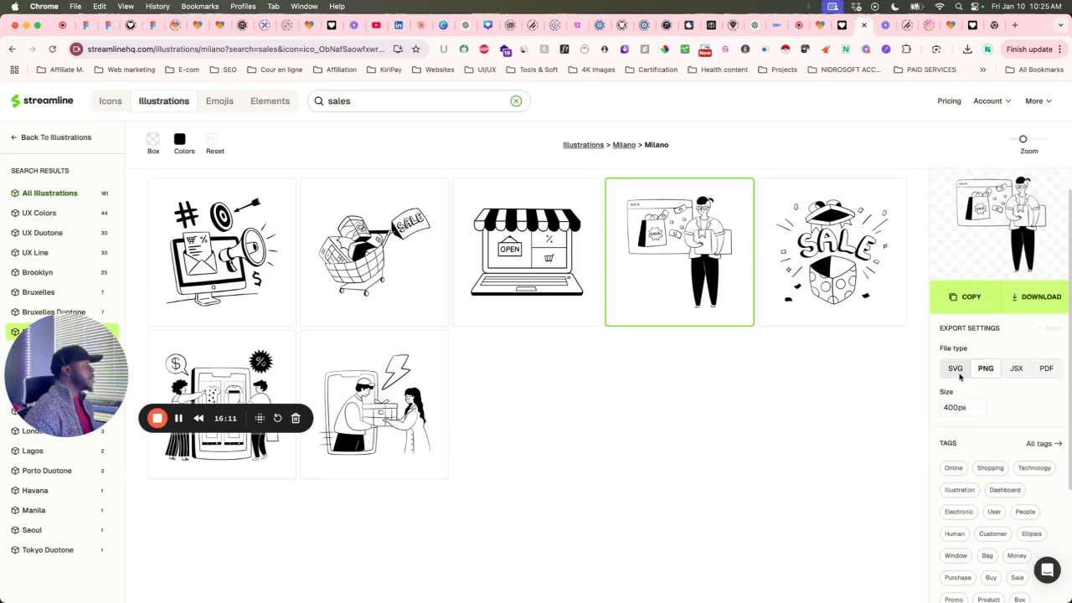
click(1023, 373)
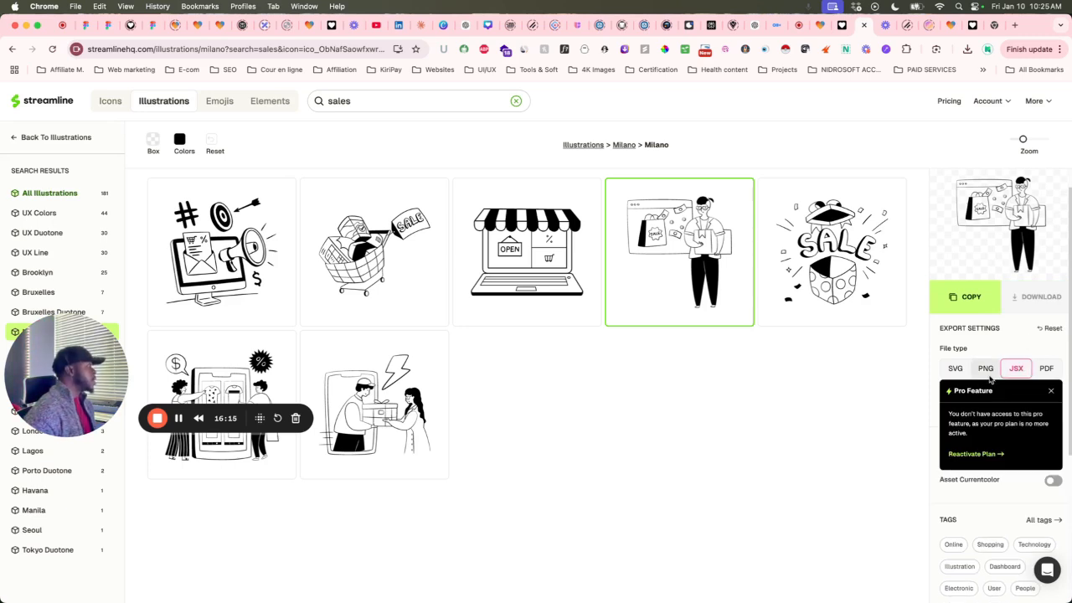
click(956, 374)
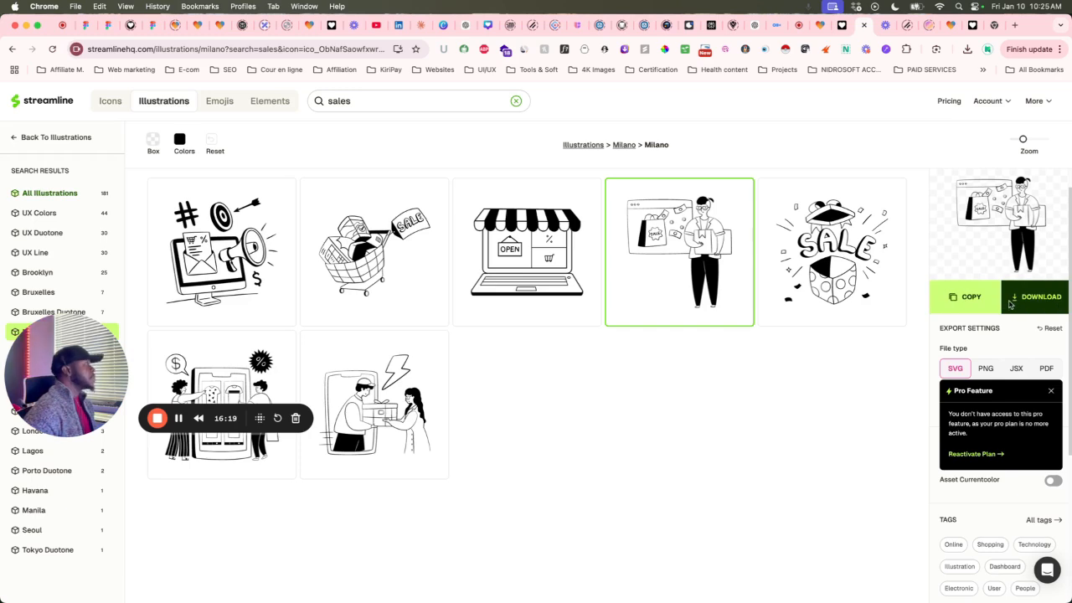
click(986, 370)
scroll(997, 394, down, 2)
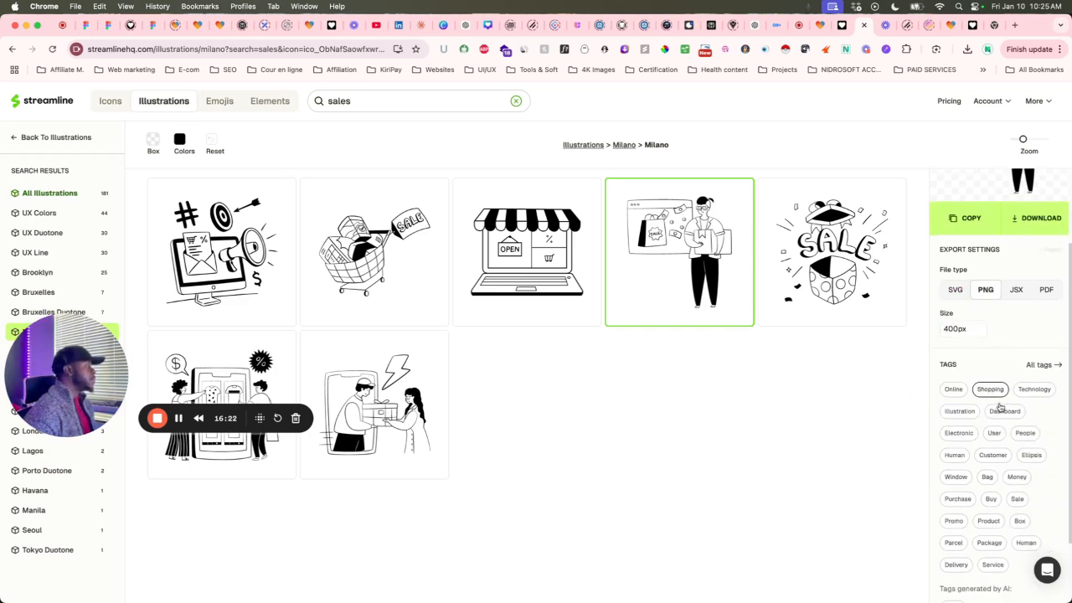
click(965, 222)
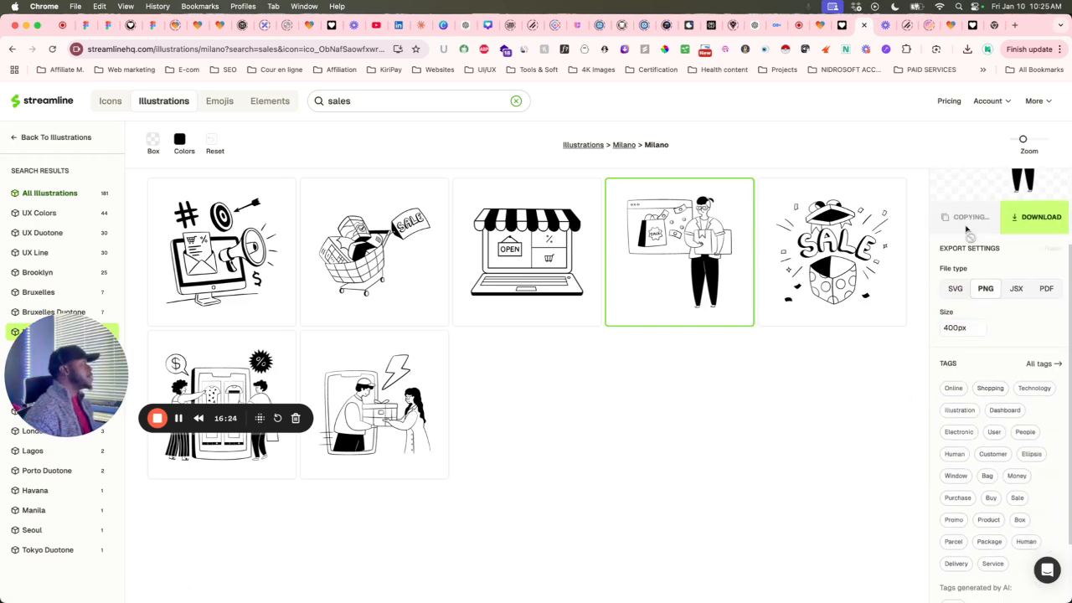
click(813, 25)
click(60, 568)
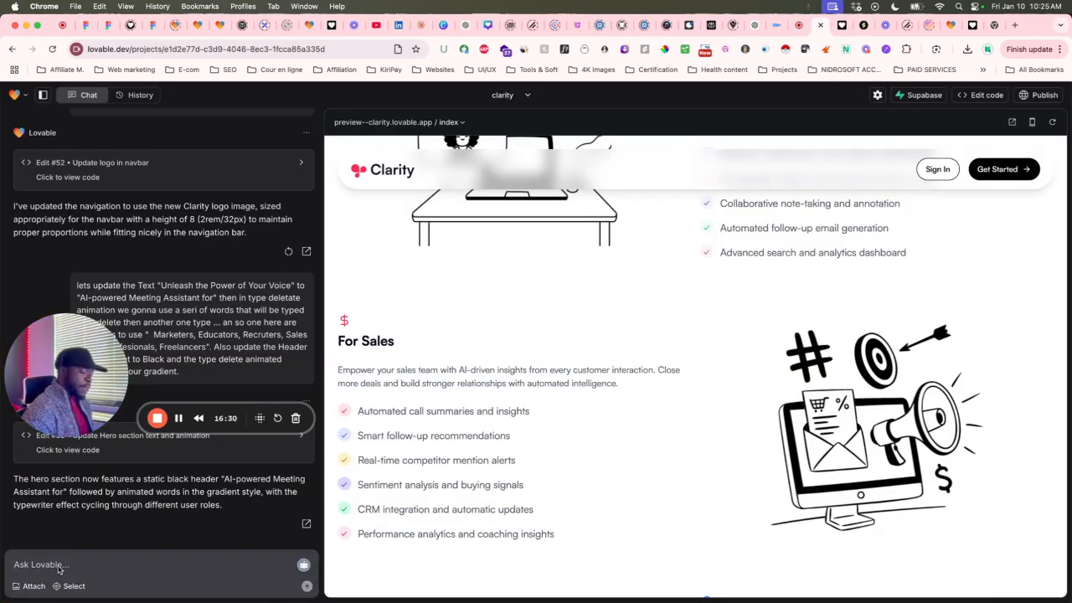
Attach the illustration, target the For Sales image, and send 'update this image with the one attached'.
key(super+v)
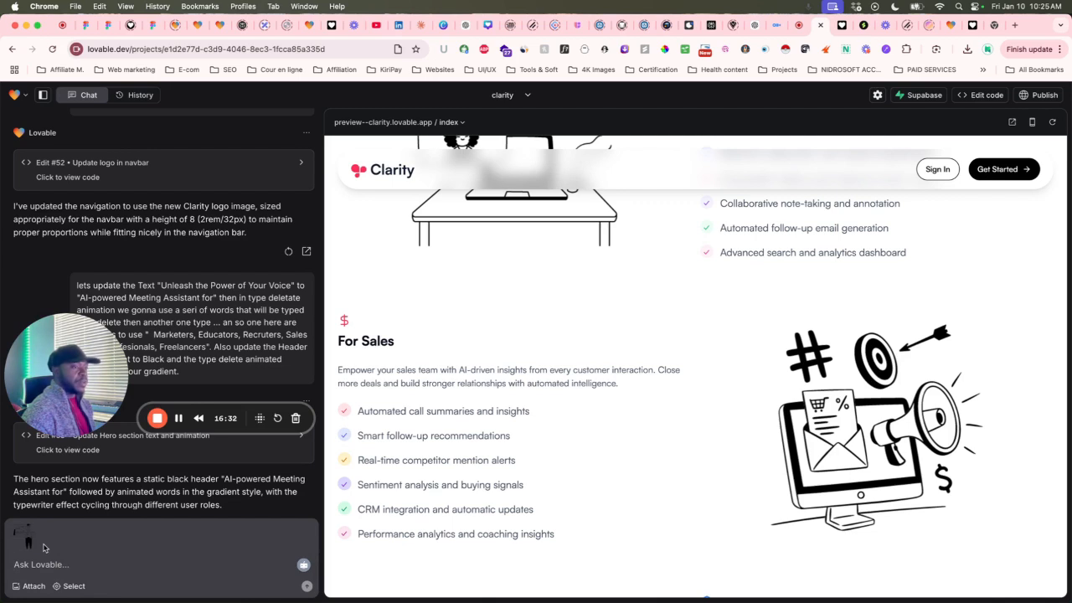
scroll(724, 456, up, 1)
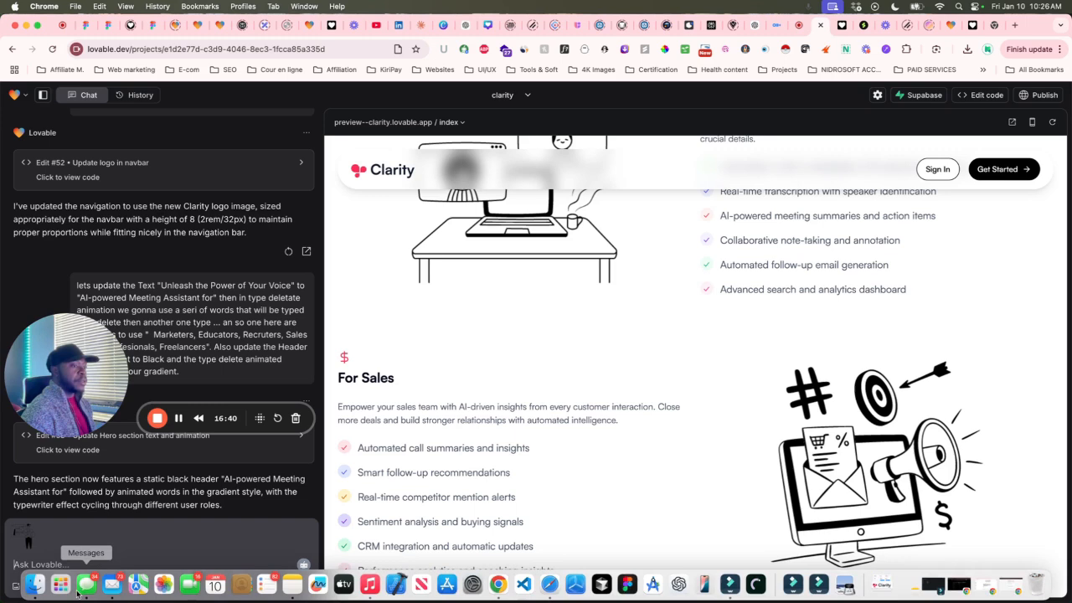
click(74, 586)
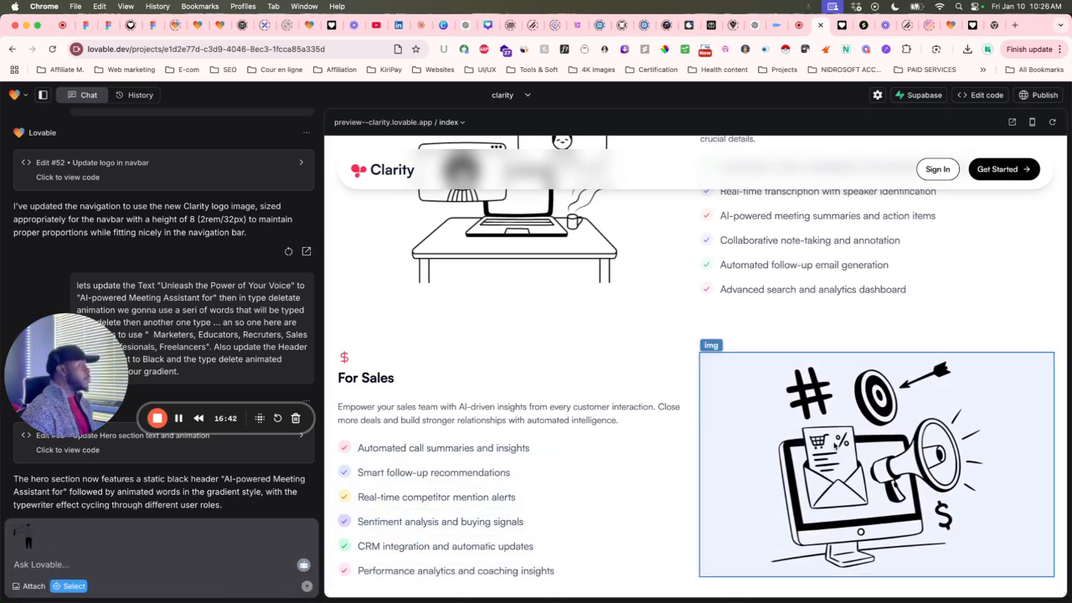
click(835, 447)
text(update this image)
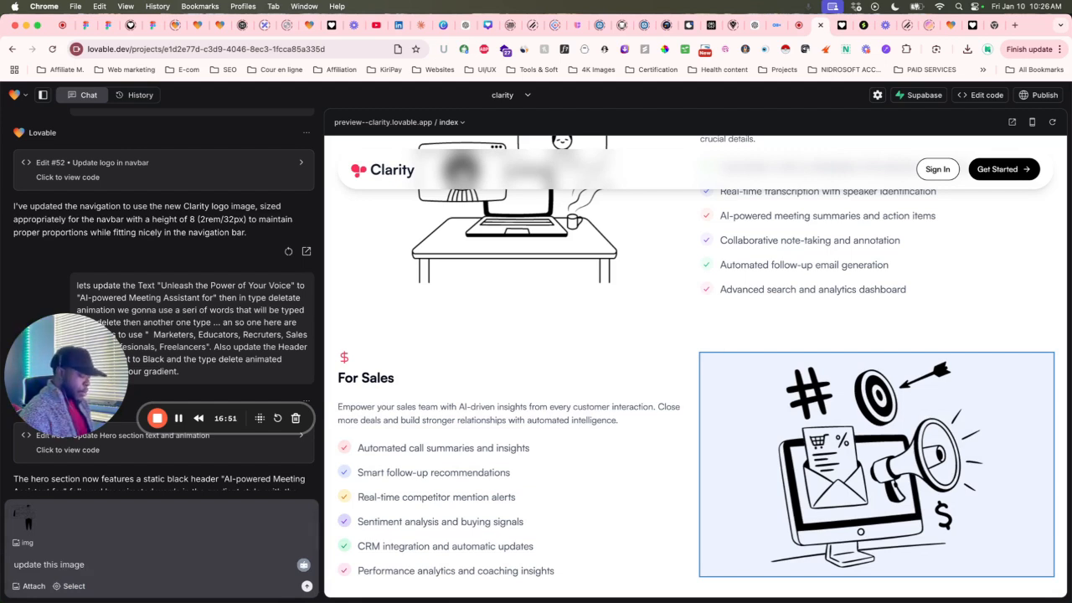
text(with the one attached)
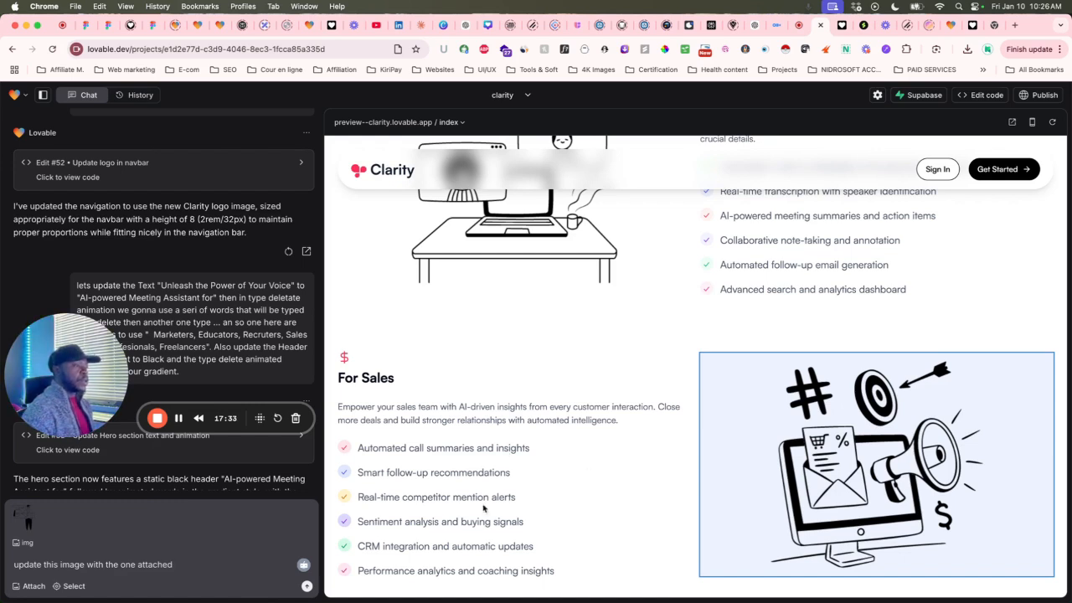
click(307, 586)
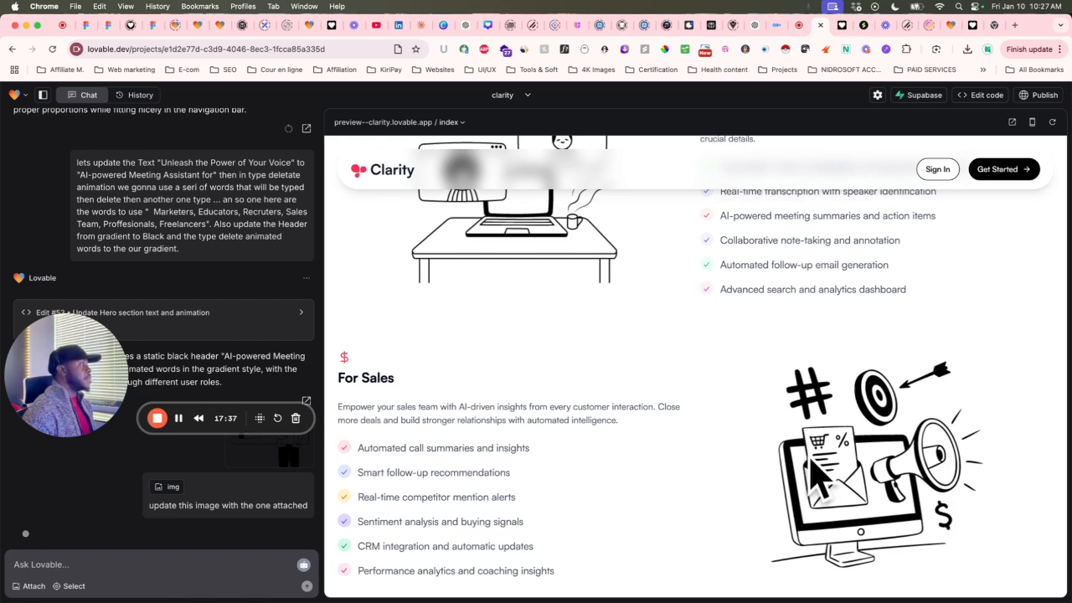
Scroll the preview past For Education and For Media to the pricing cards, then open Figma.
scroll(708, 411, down, 10)
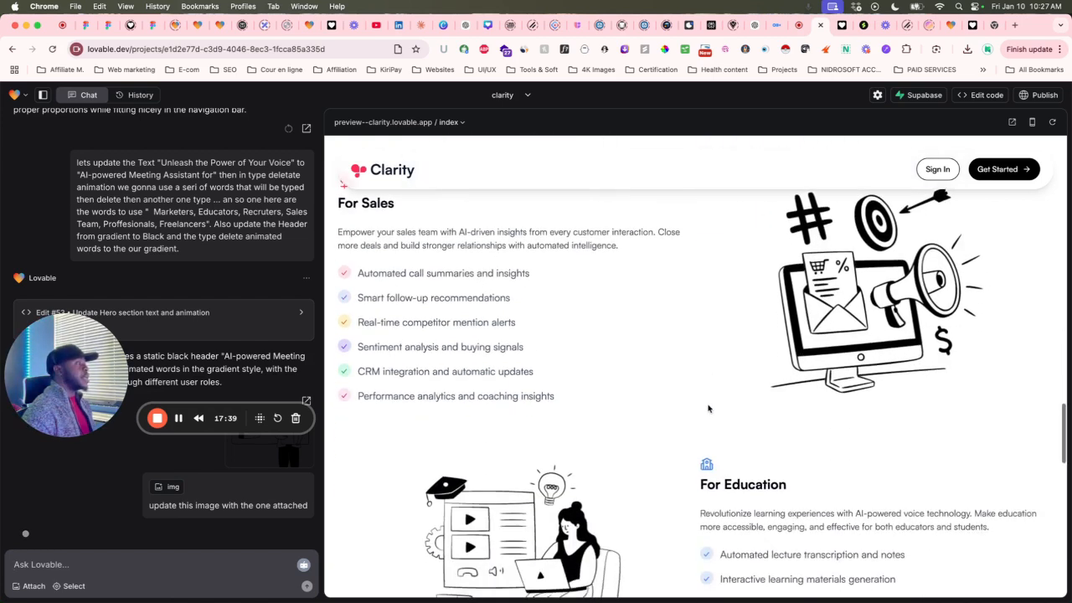
scroll(707, 406, down, 10)
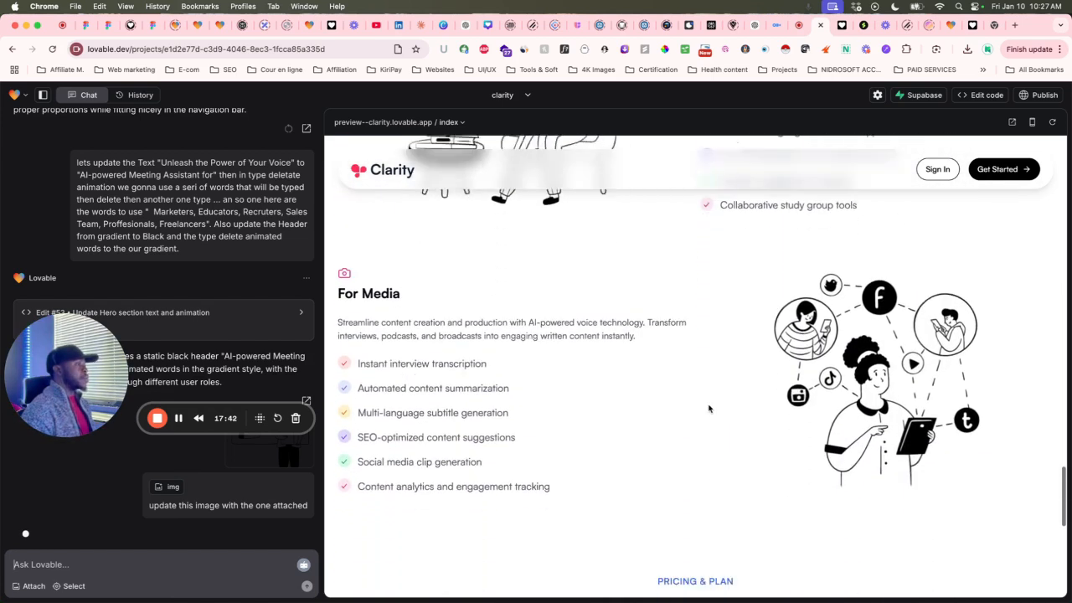
scroll(708, 408, down, 3)
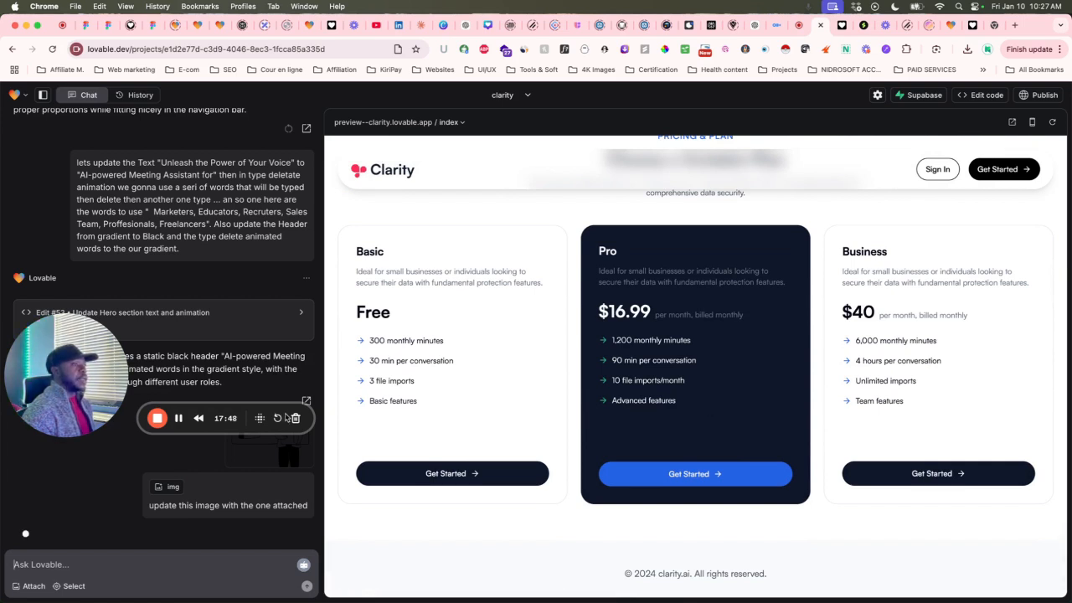
scroll(447, 394, up, 1)
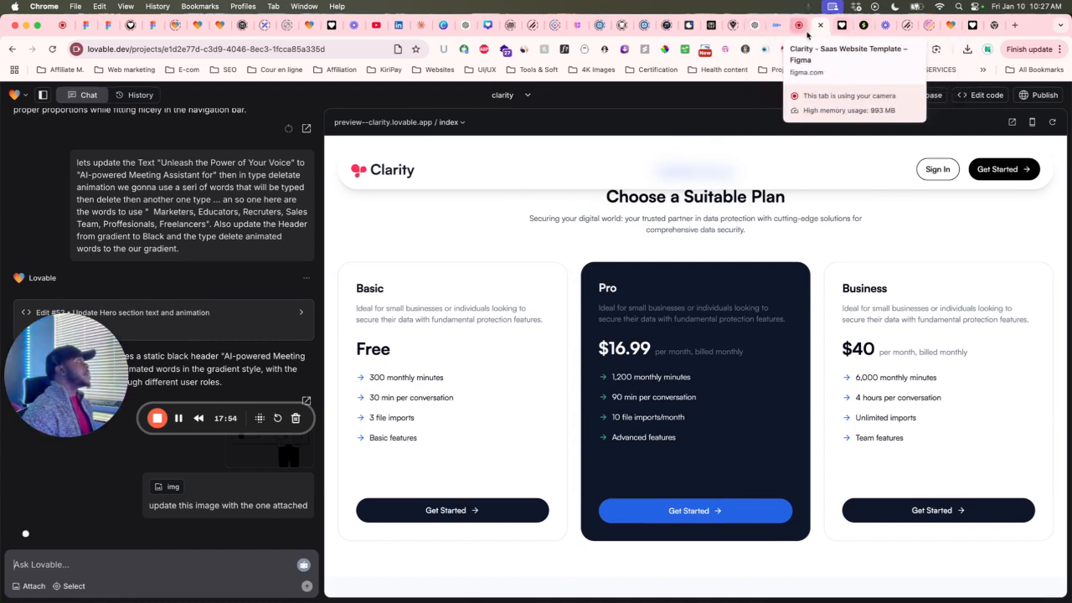
click(807, 32)
Inspect the Design page pricing cards' purple Pro button and green checkmarks, then return to Lovable.
scroll(610, 383, down, 5)
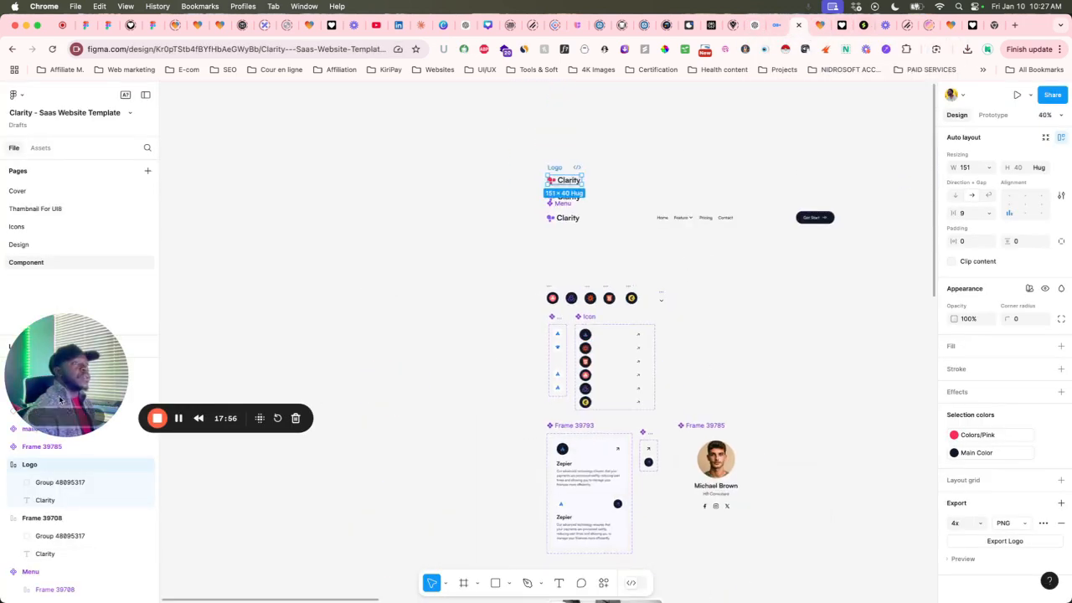
click(25, 244)
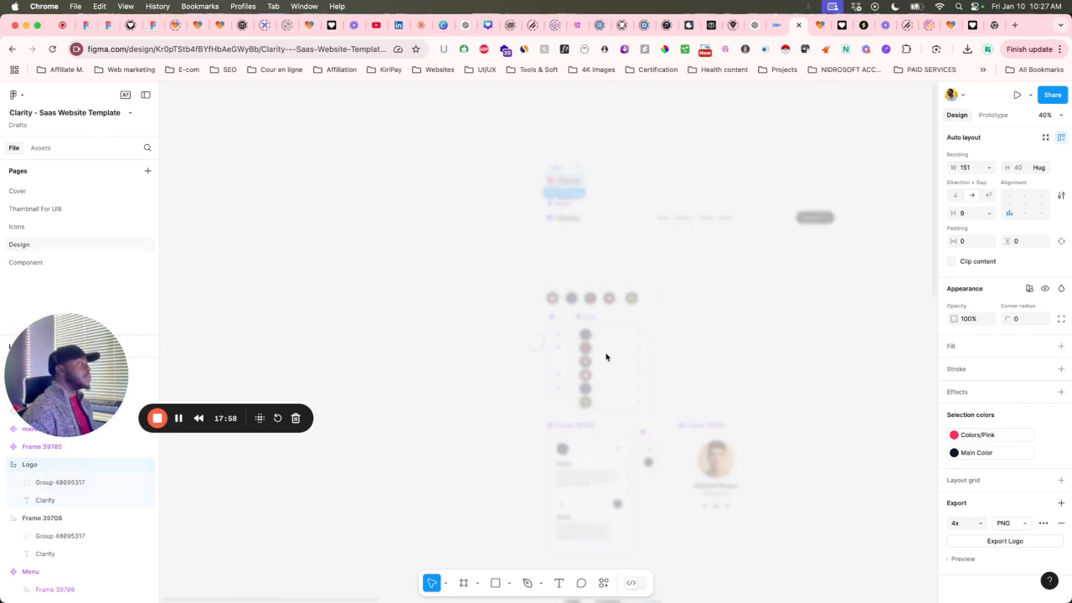
scroll(574, 407, up, 5)
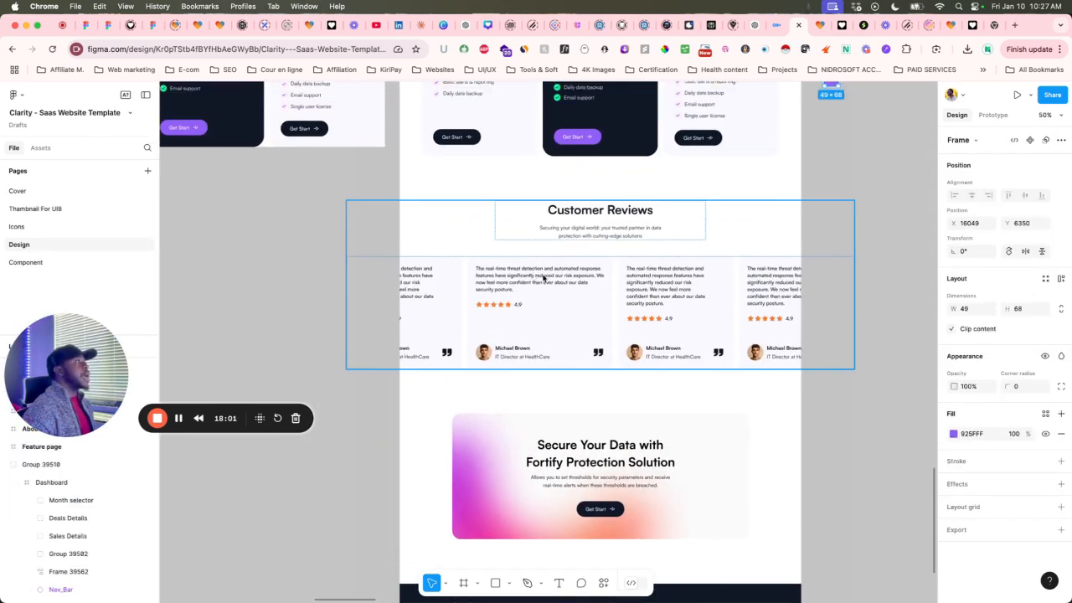
scroll(589, 203, up, 5)
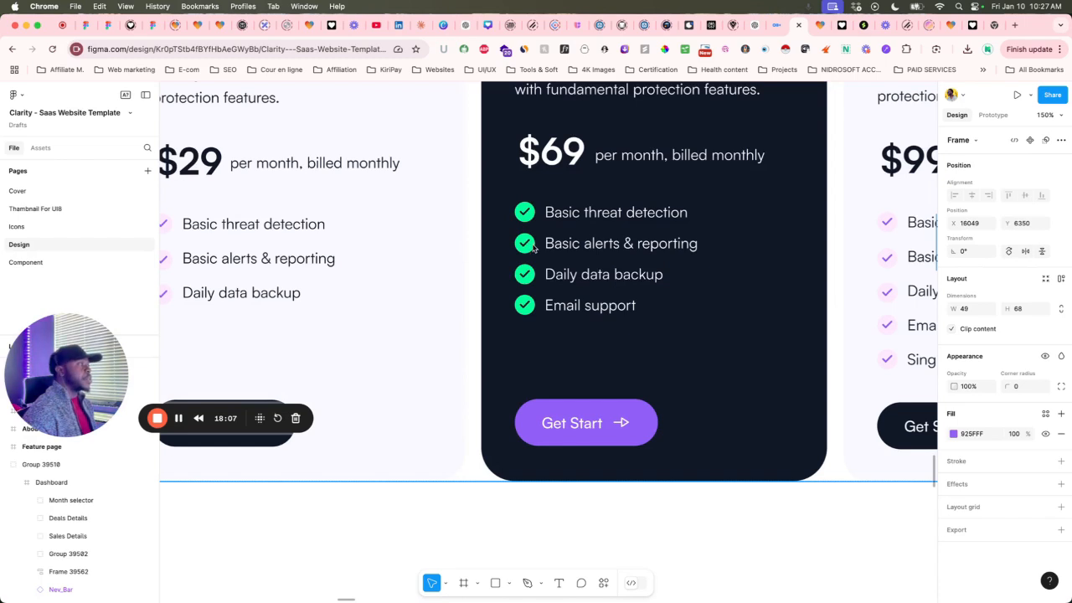
scroll(534, 247, down, 3)
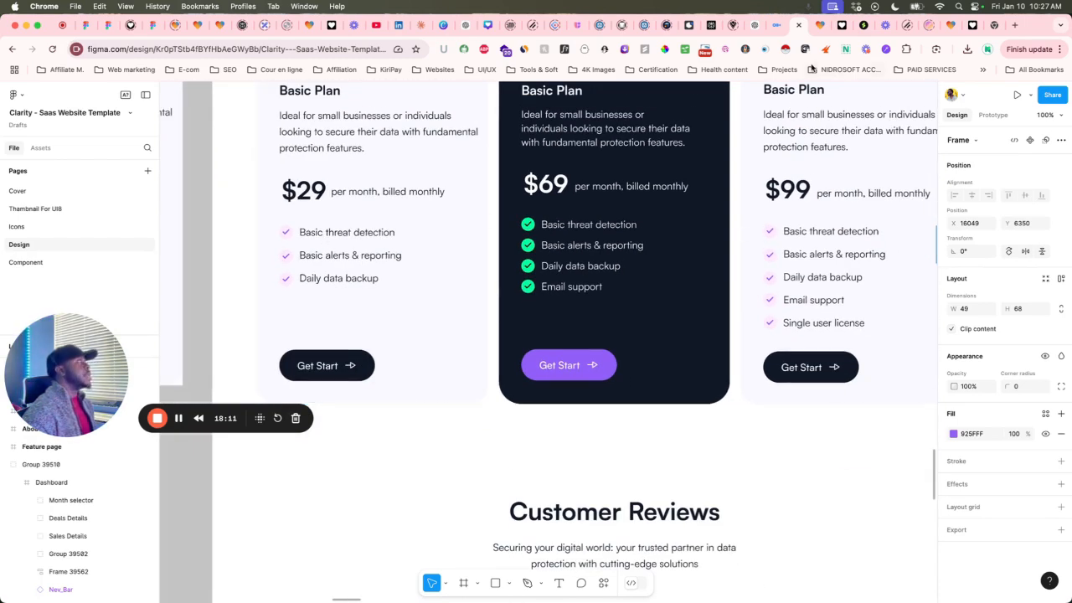
click(822, 34)
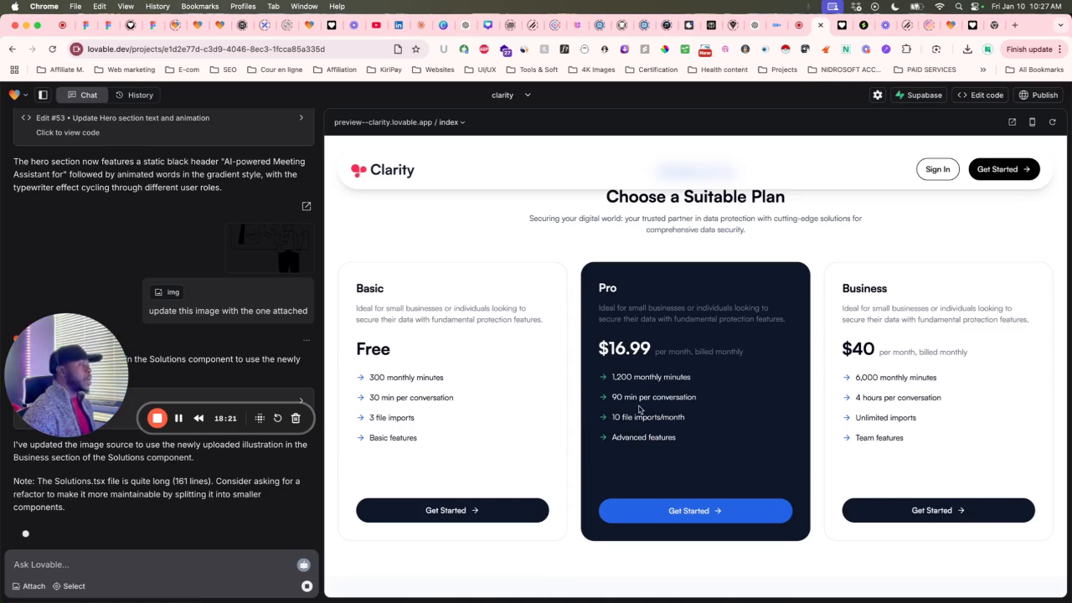
Scroll through the chat history to review the earlier pricing-style request.
scroll(639, 409, up, 1)
scroll(638, 409, up, 15)
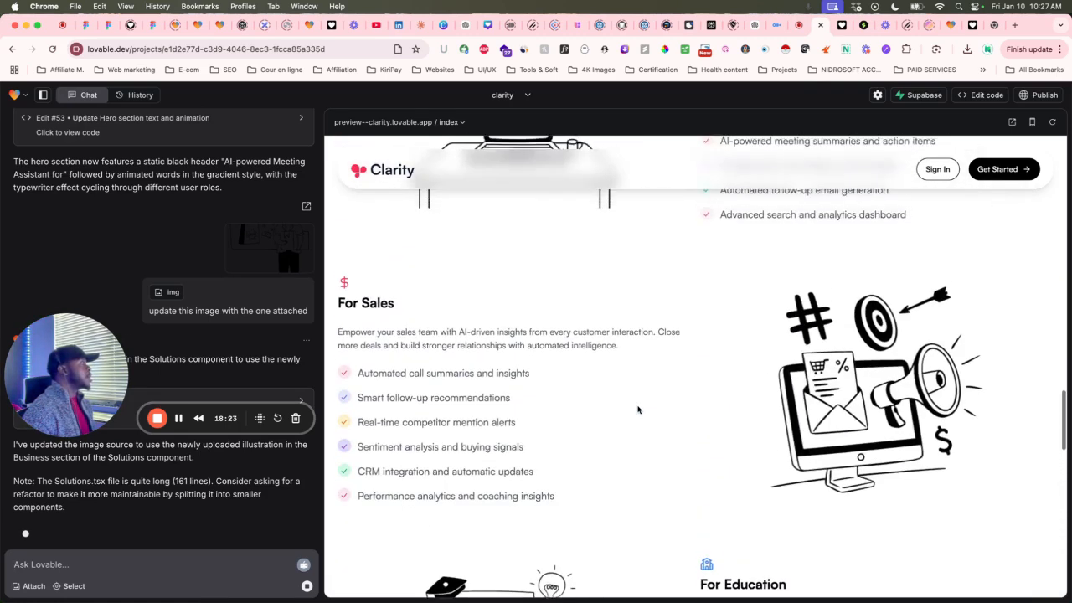
scroll(638, 409, down, 1)
scroll(638, 409, up, 5)
scroll(638, 409, down, 5)
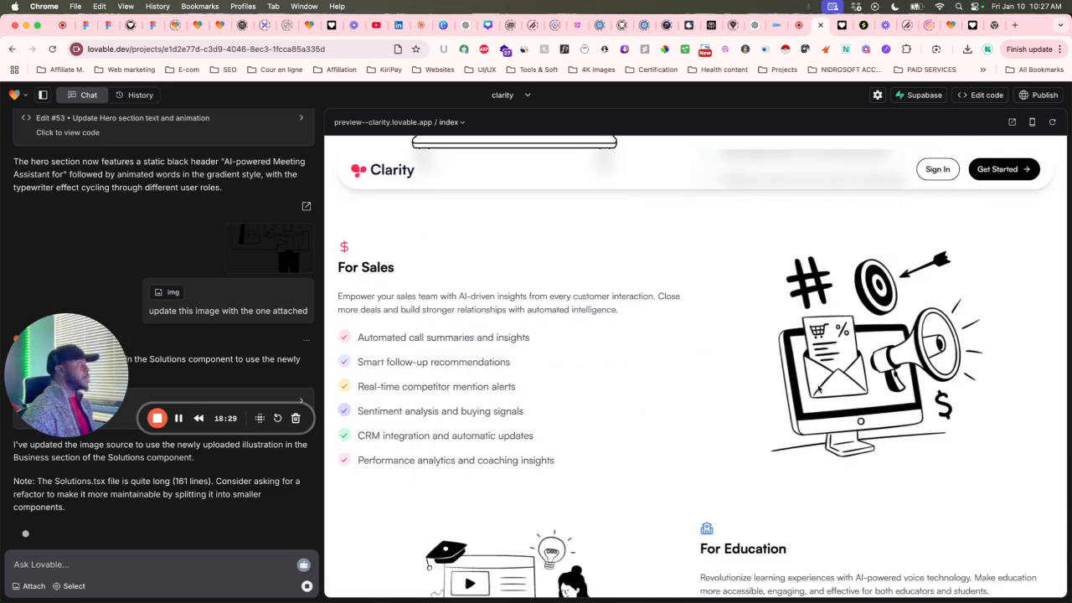
scroll(819, 389, up, 1)
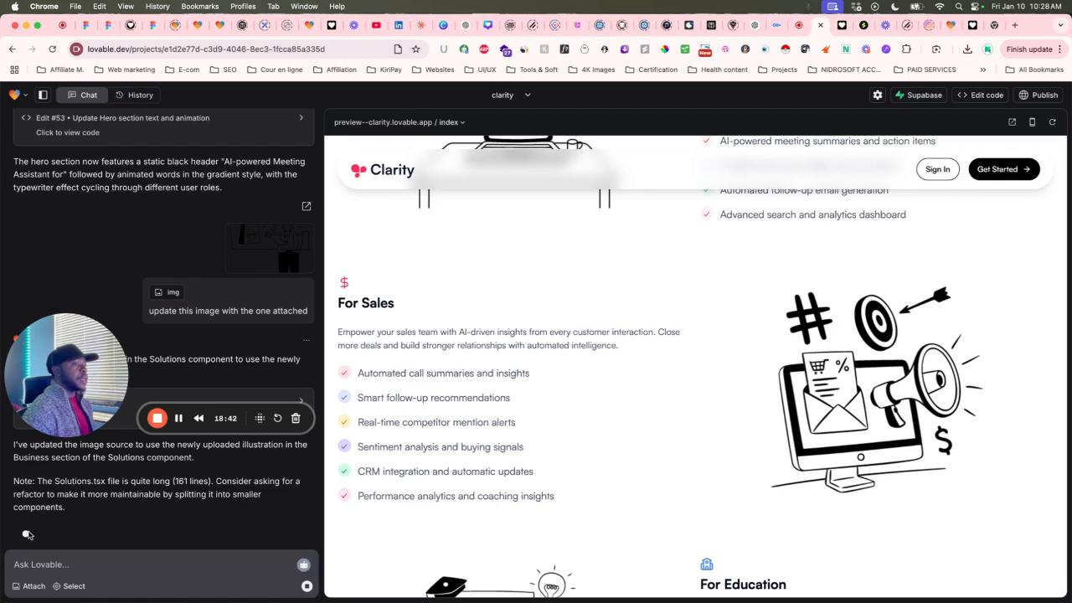
scroll(678, 404, up, 1)
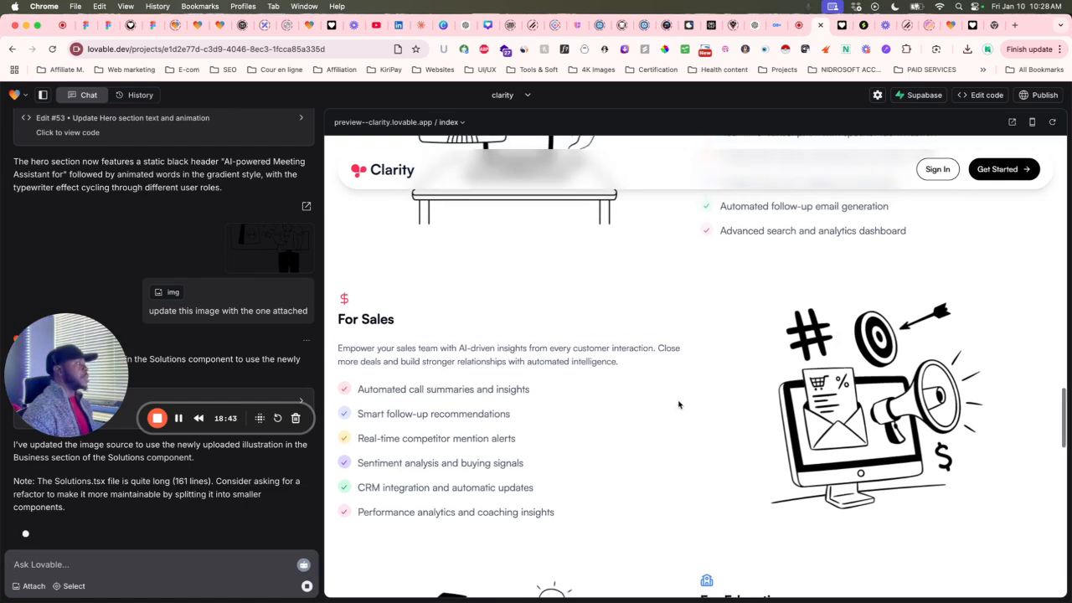
scroll(251, 323, up, 15)
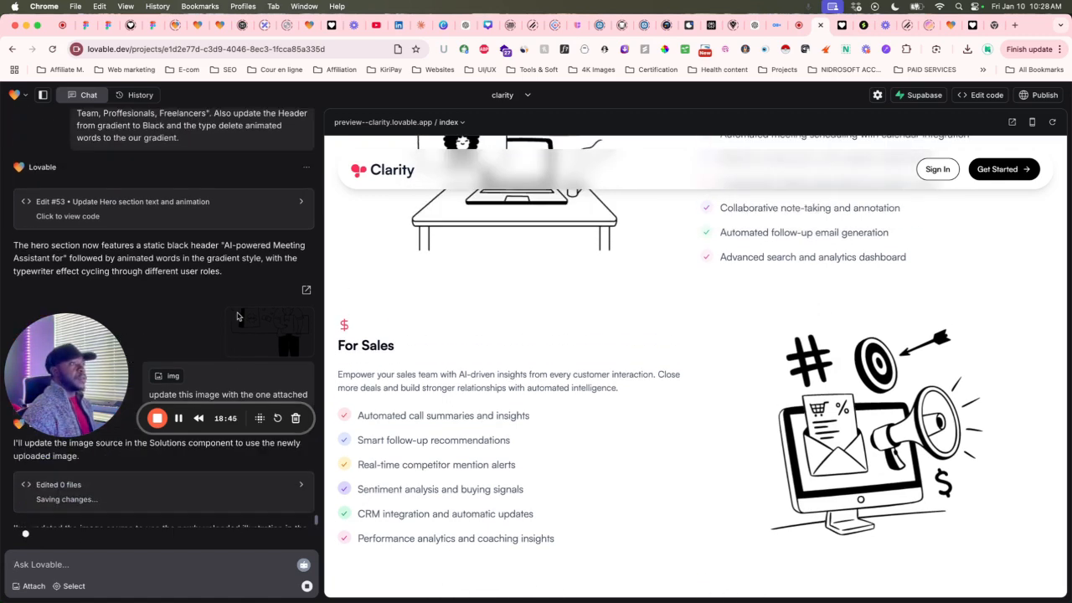
scroll(237, 315, up, 15)
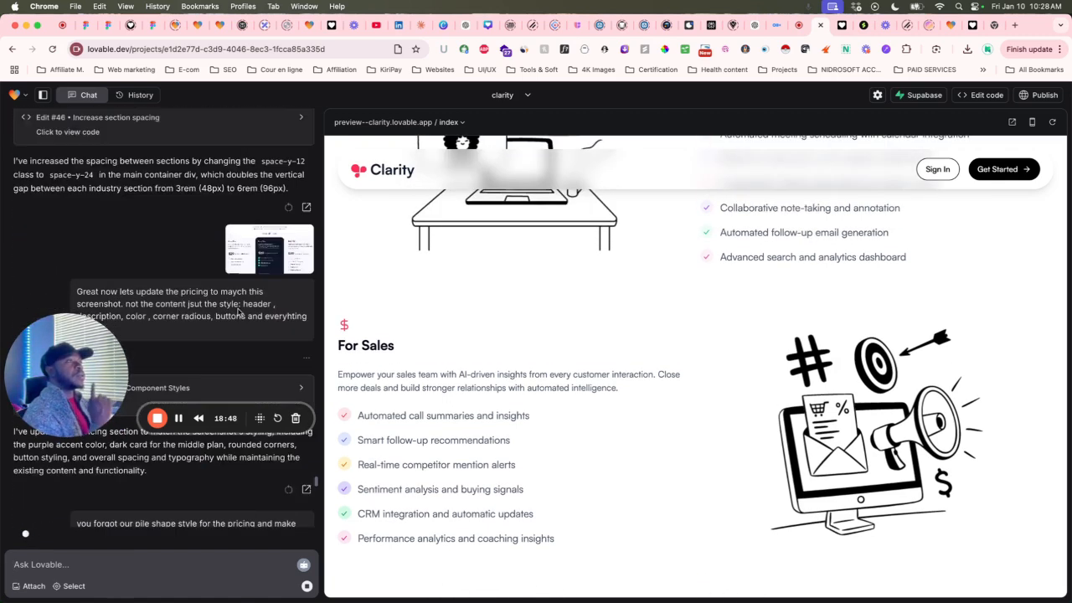
scroll(243, 301, down, 10)
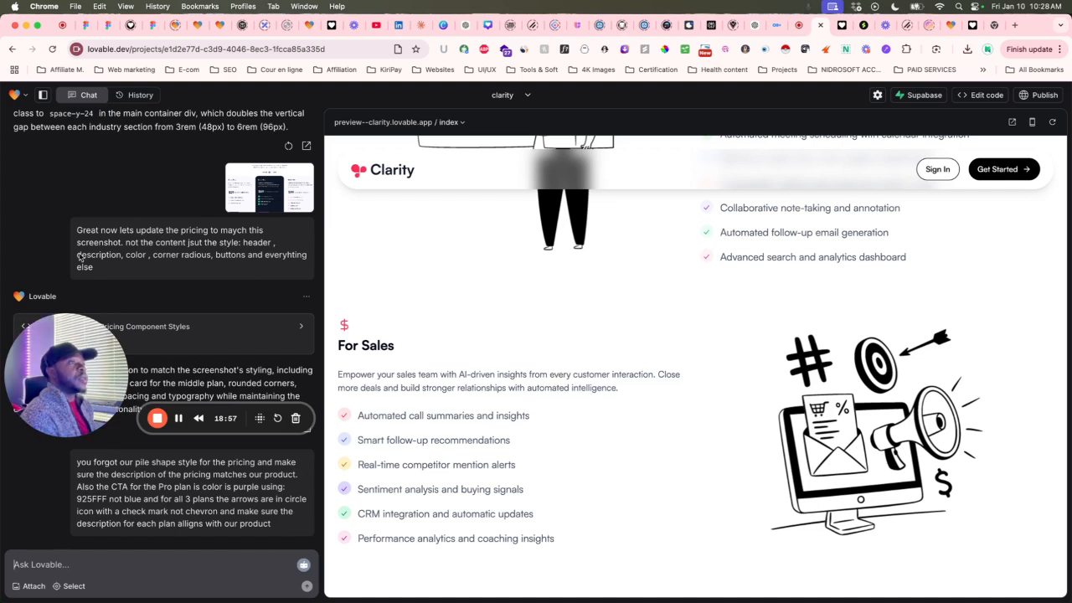
scroll(88, 255, down, 5)
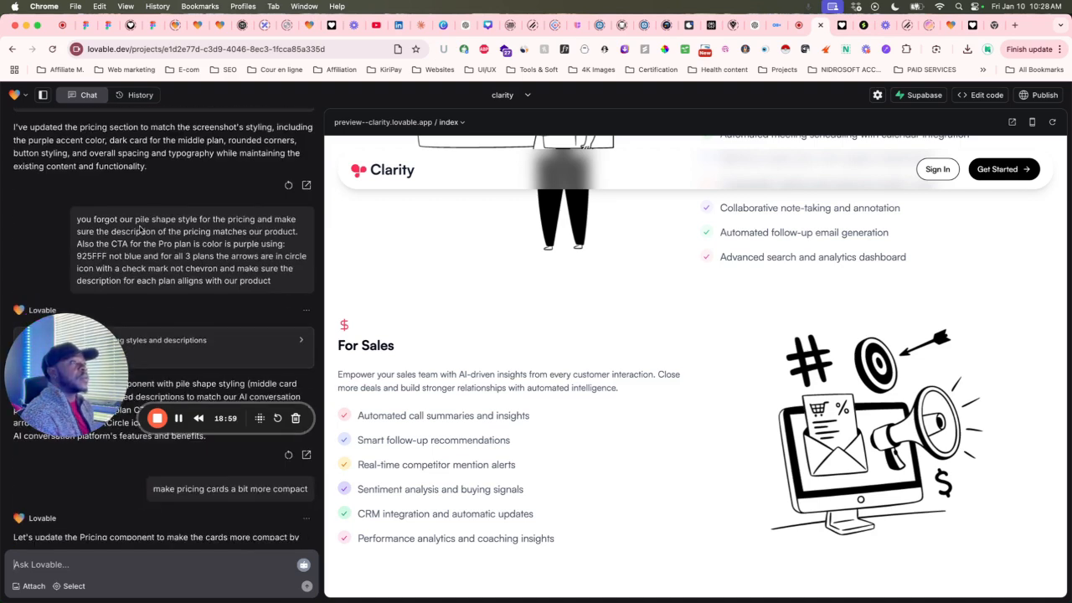
drag(77, 222, 260, 227)
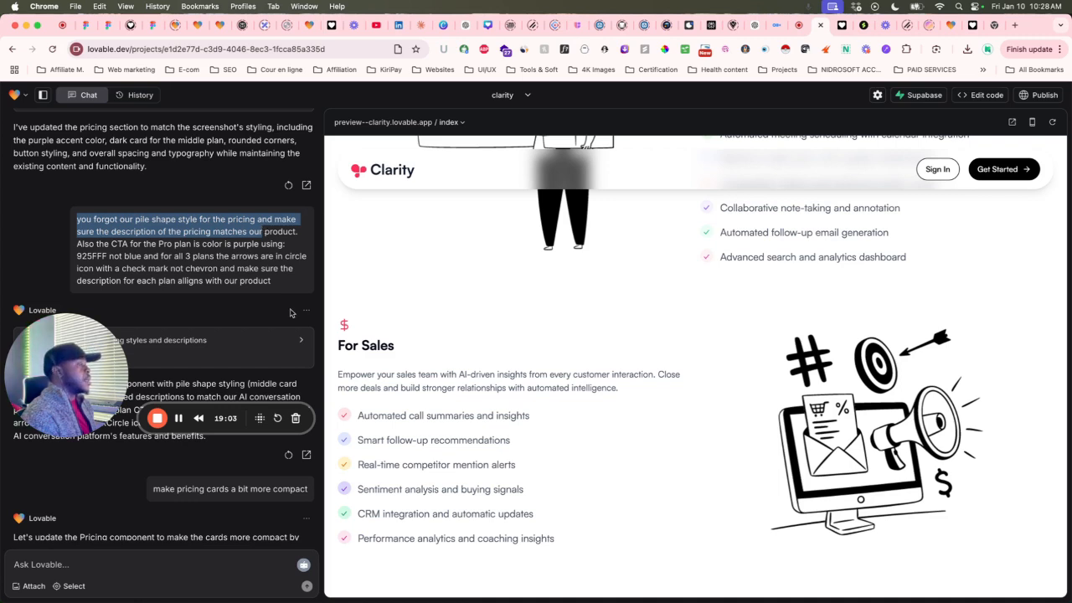
scroll(291, 312, down, 15)
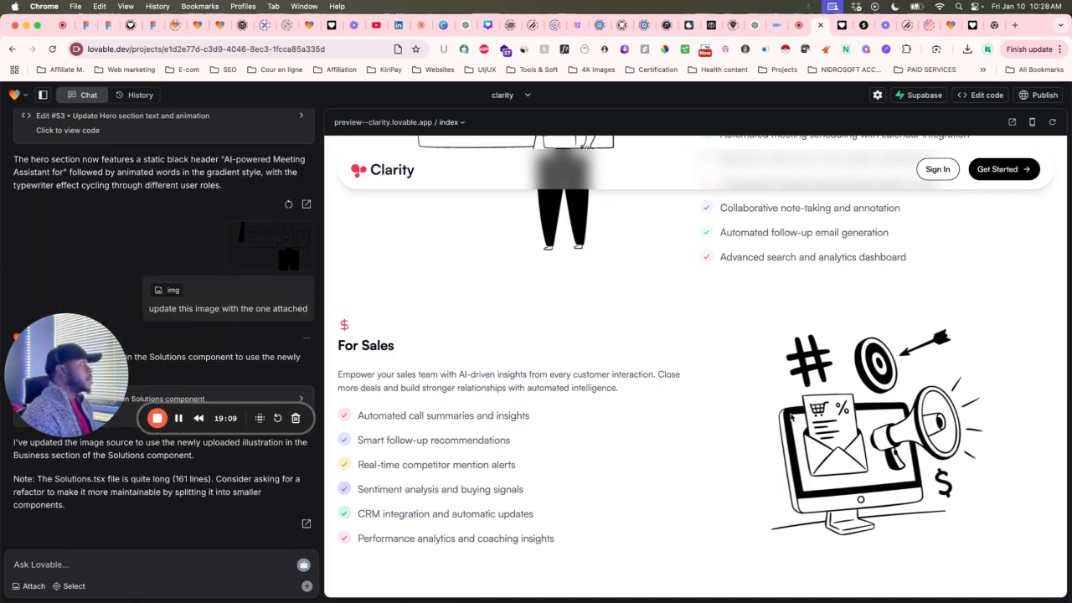
Reload the Clarity preview, find For Sales still showing the megaphone, and return to Streamline.
click(1052, 121)
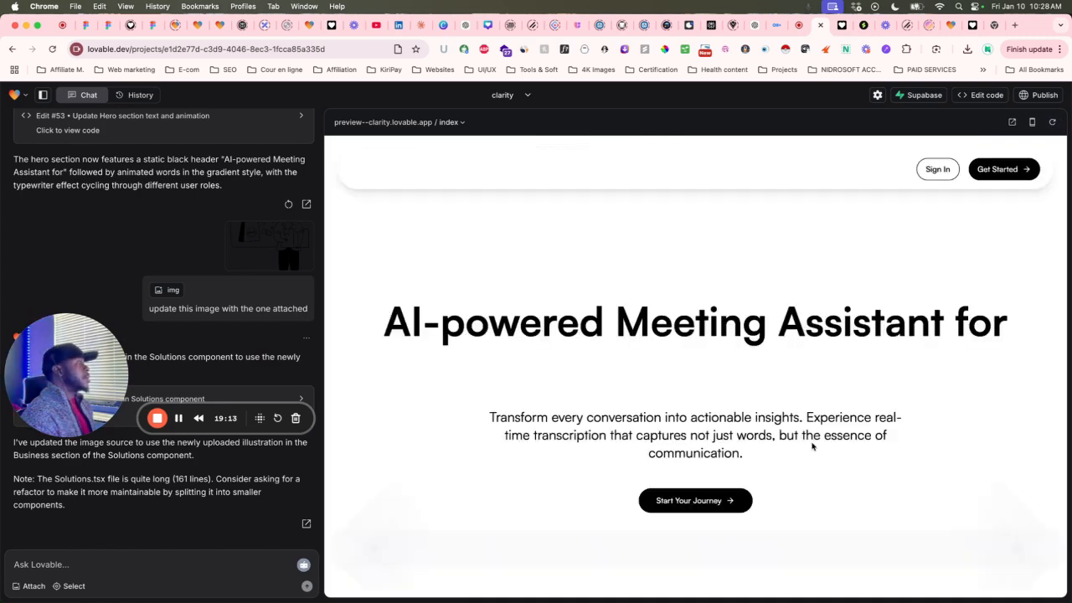
scroll(812, 446, down, 10)
scroll(811, 446, down, 10)
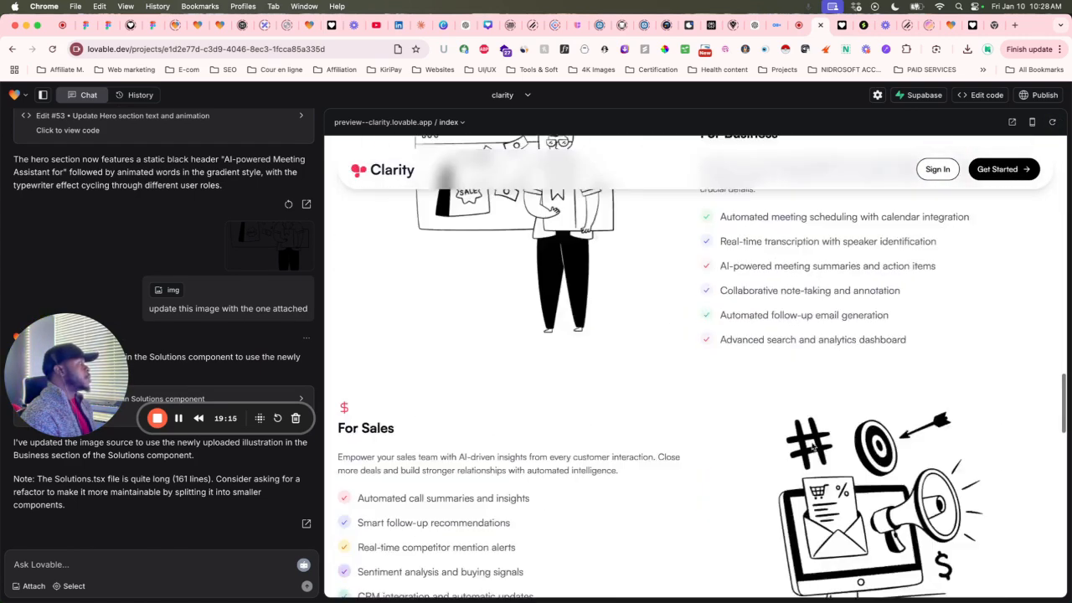
scroll(812, 445, up, 3)
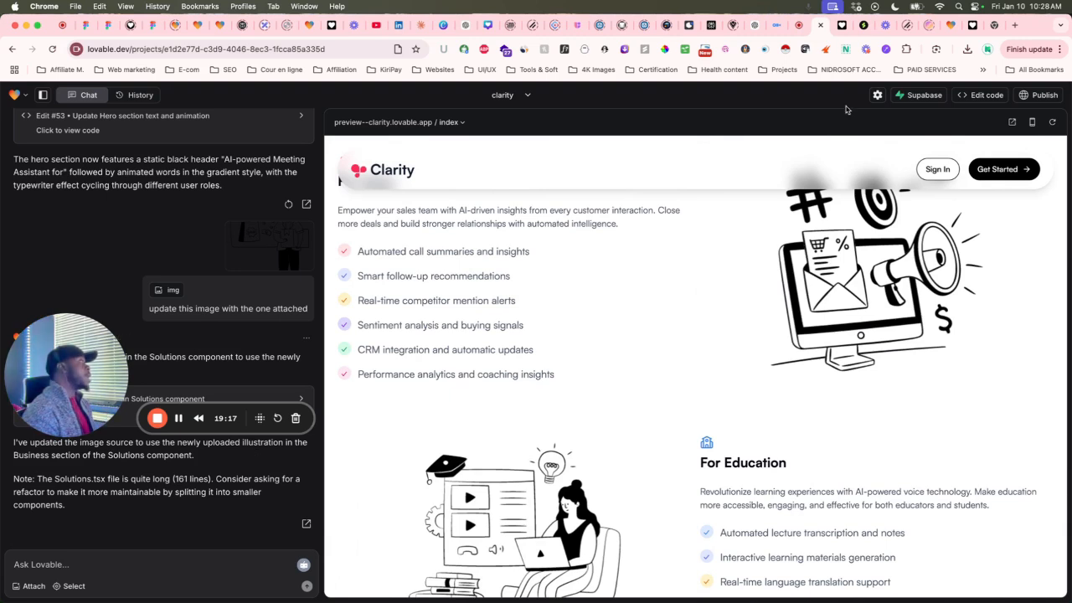
click(861, 25)
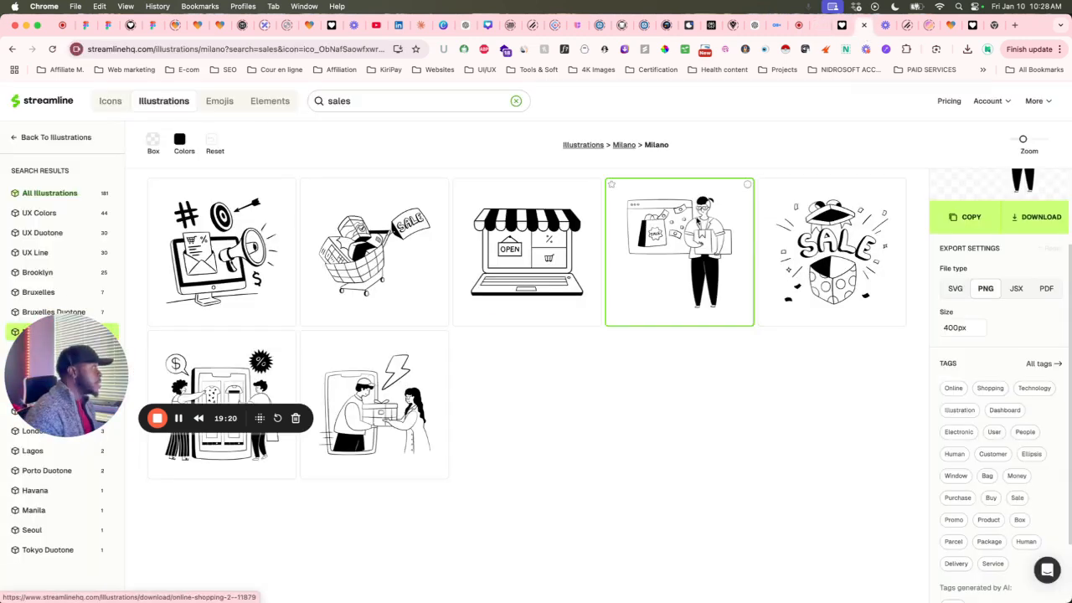
Copy the online-shopping illustration again as a 400px PNG and go back to Lovable.
click(964, 219)
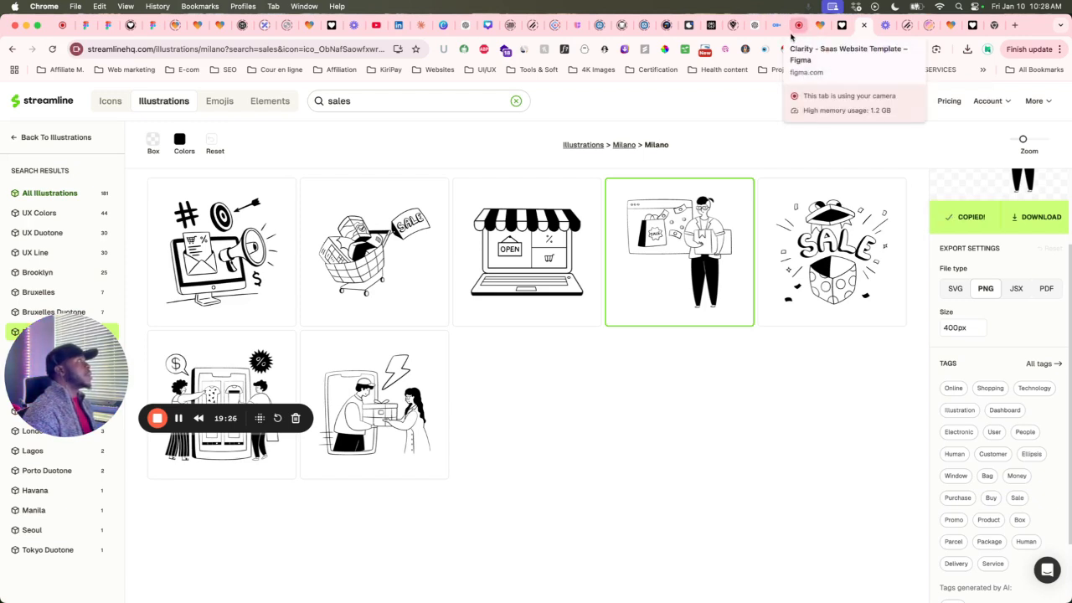
click(819, 24)
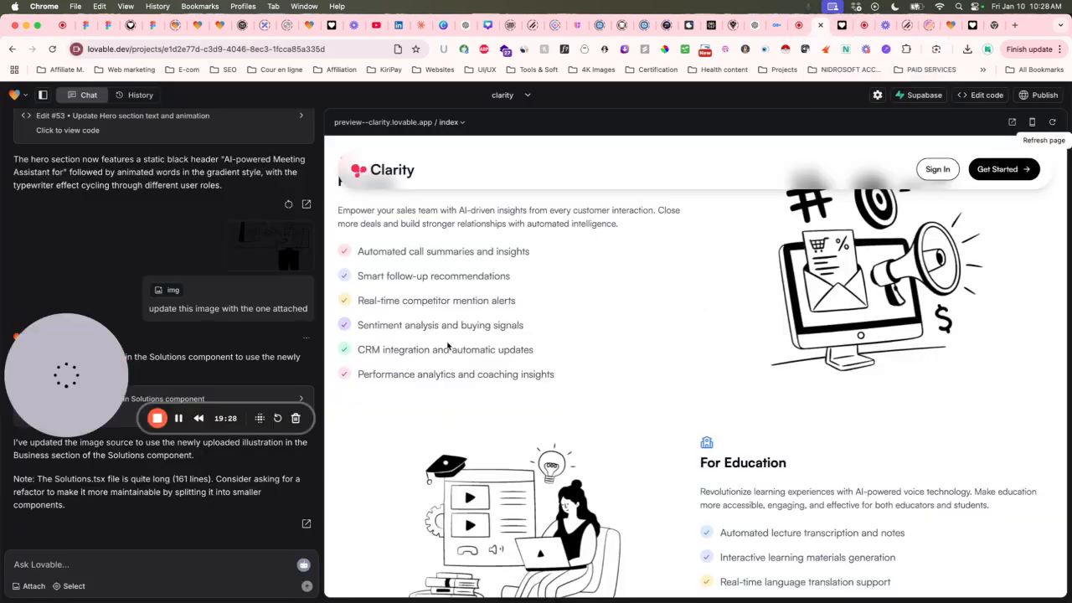
Draft the For Sales image-replacement request and paste the copied illustration as an attachment.
scroll(672, 364, up, 2)
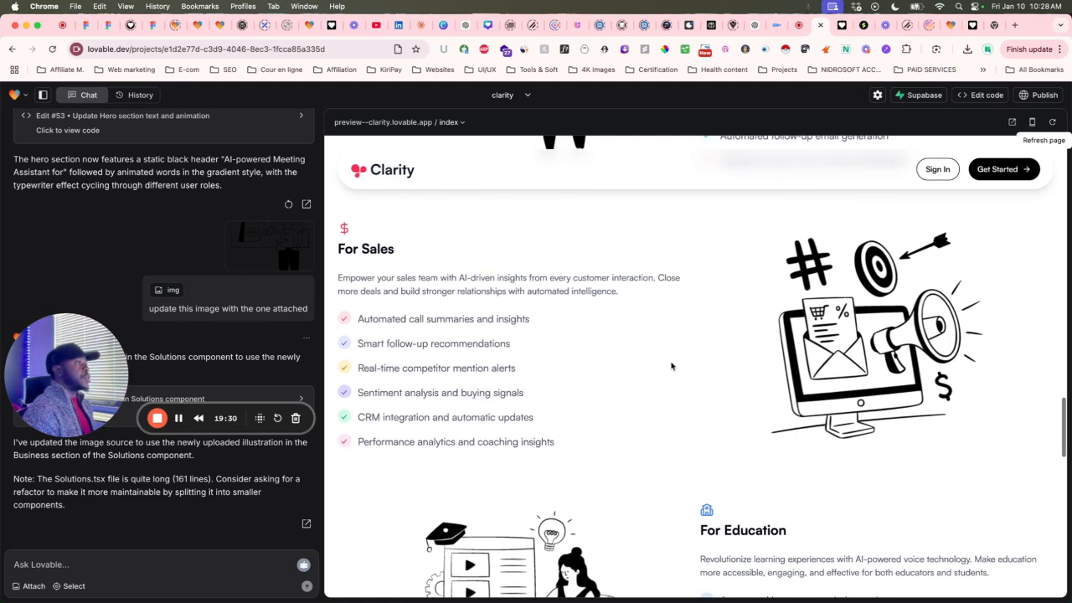
click(54, 568)
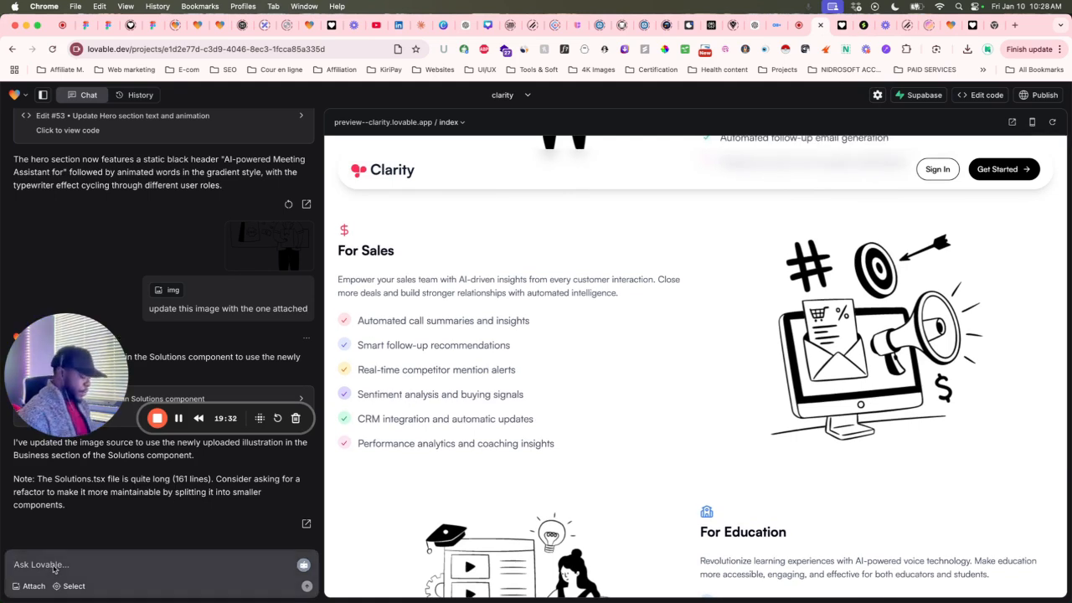
text(on the)
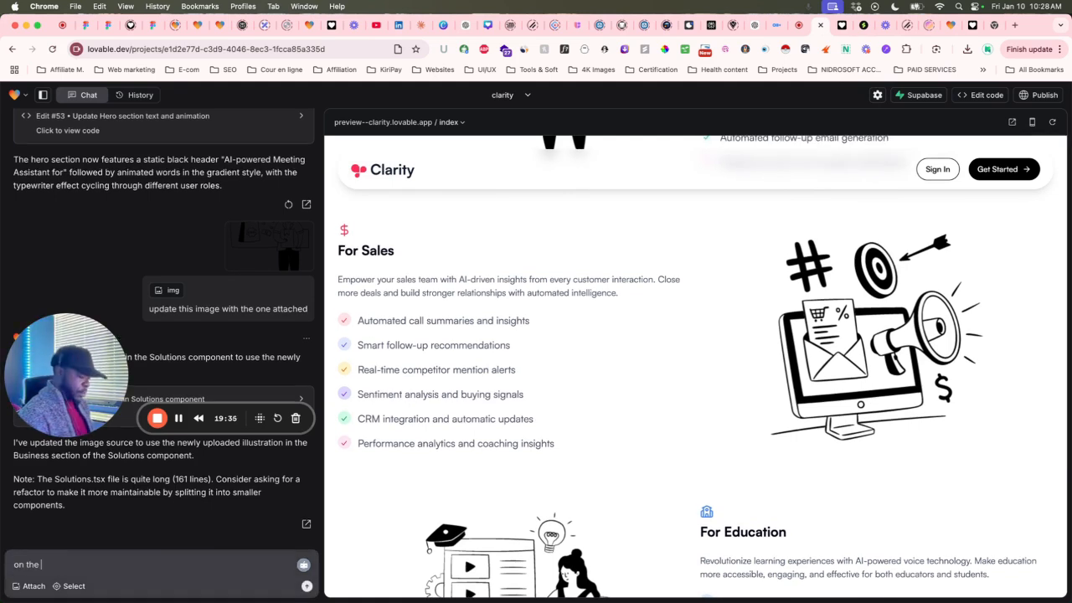
text( section fo)
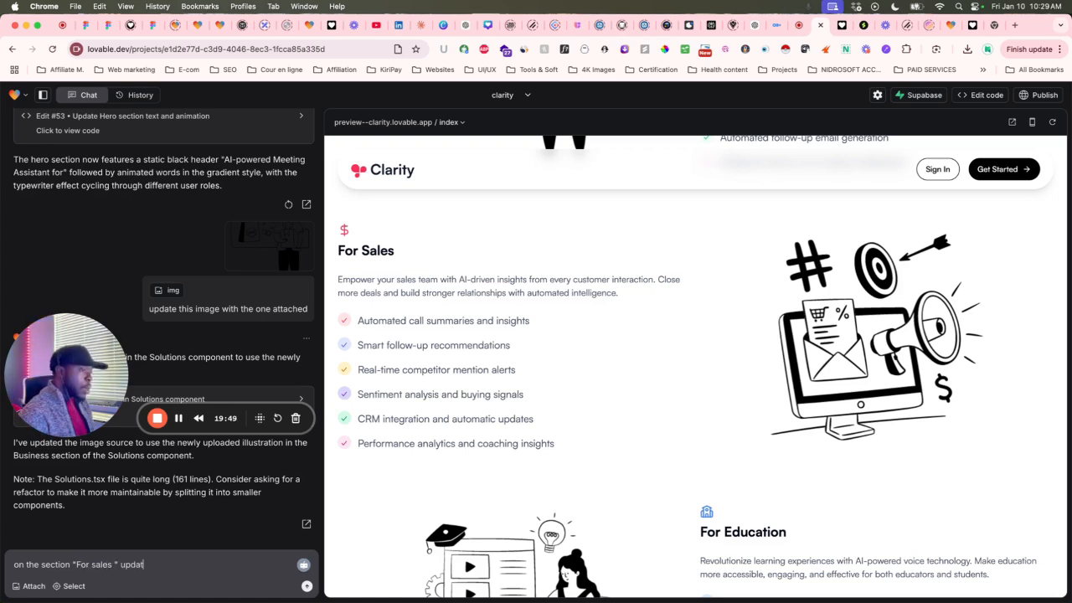
text(he image on the right with the)
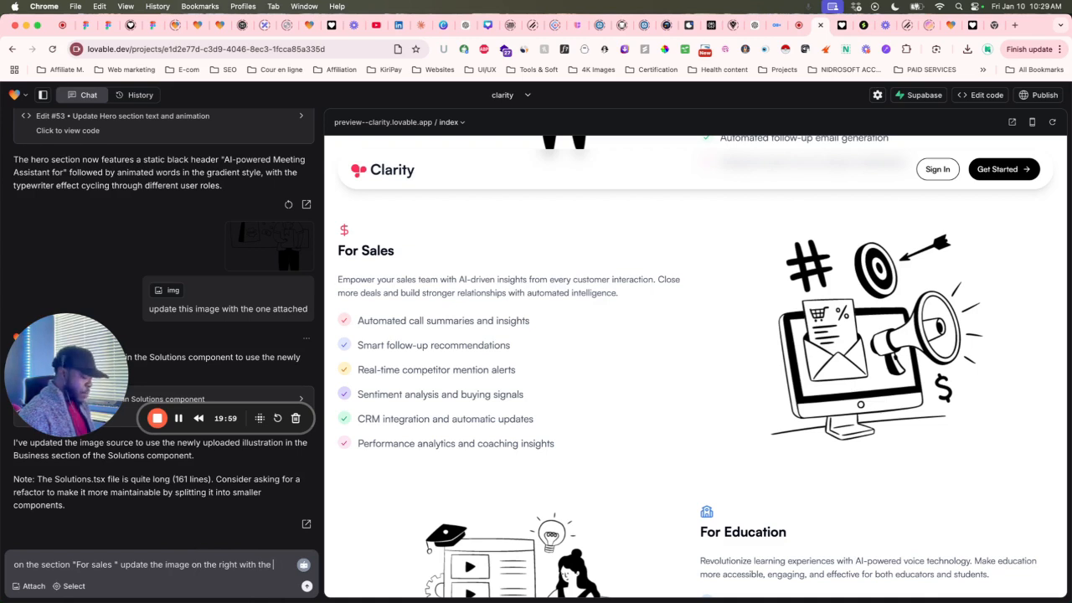
text(one attcahed)
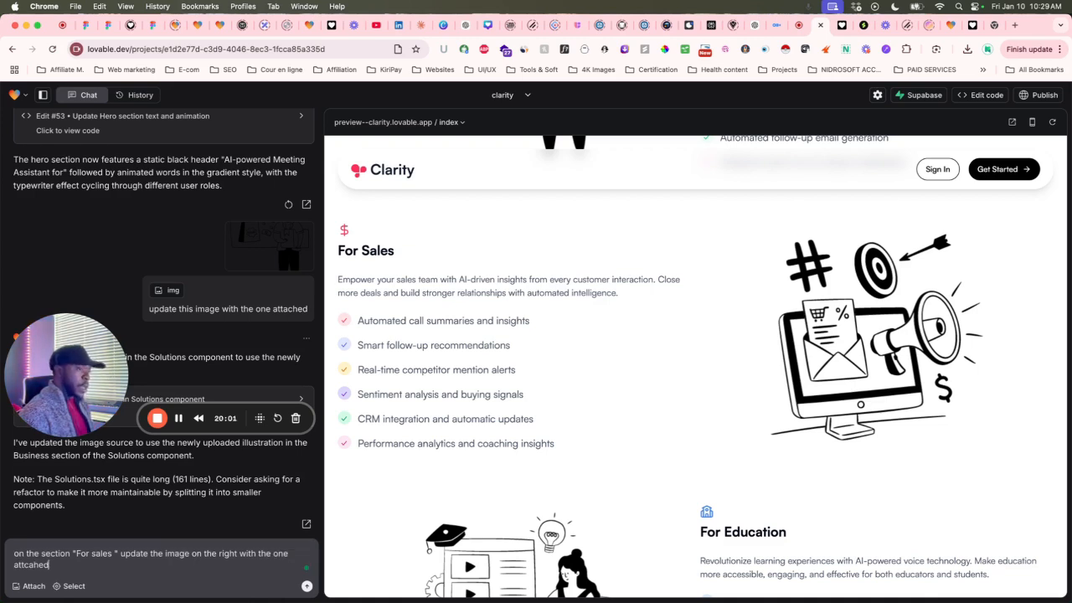
key(super+v)
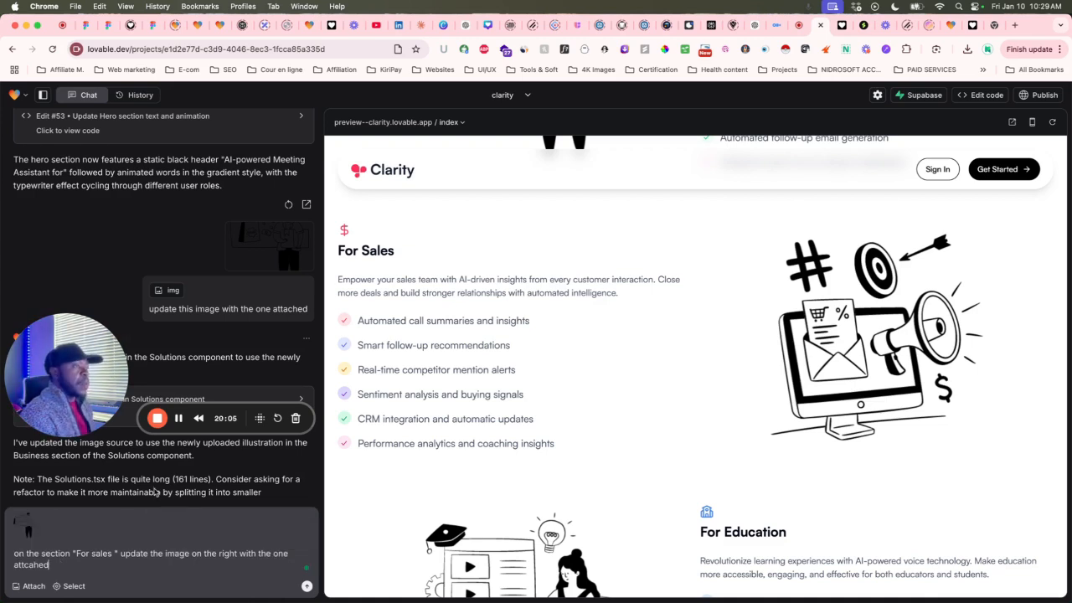
Restore version #53, the Hero section edit, and send the request.
scroll(229, 328, up, 1)
scroll(229, 328, up, 1)
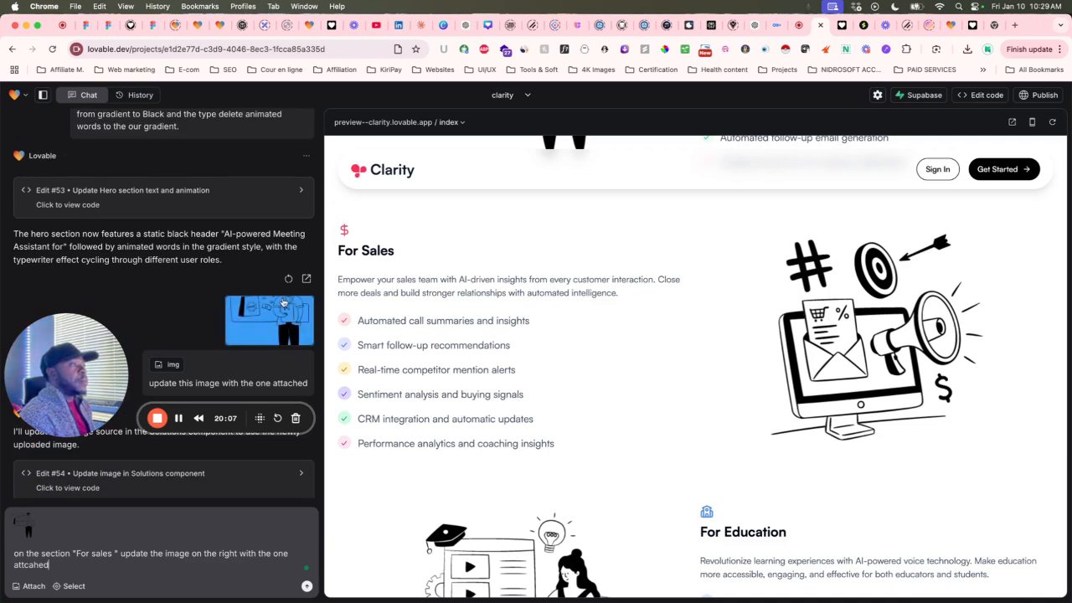
scroll(266, 314, down, 2)
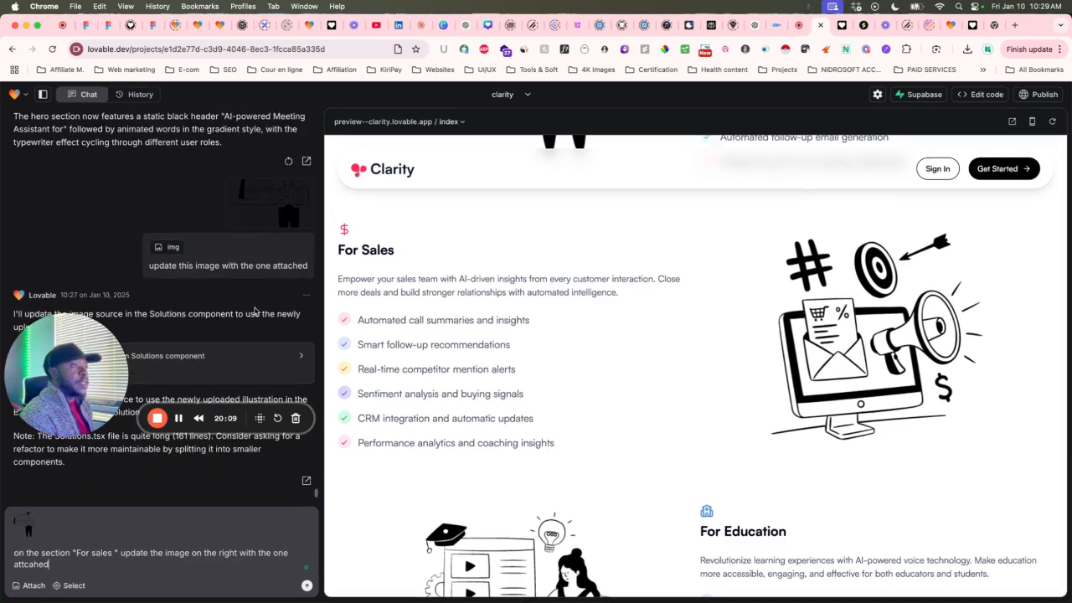
drag(77, 334, 110, 162)
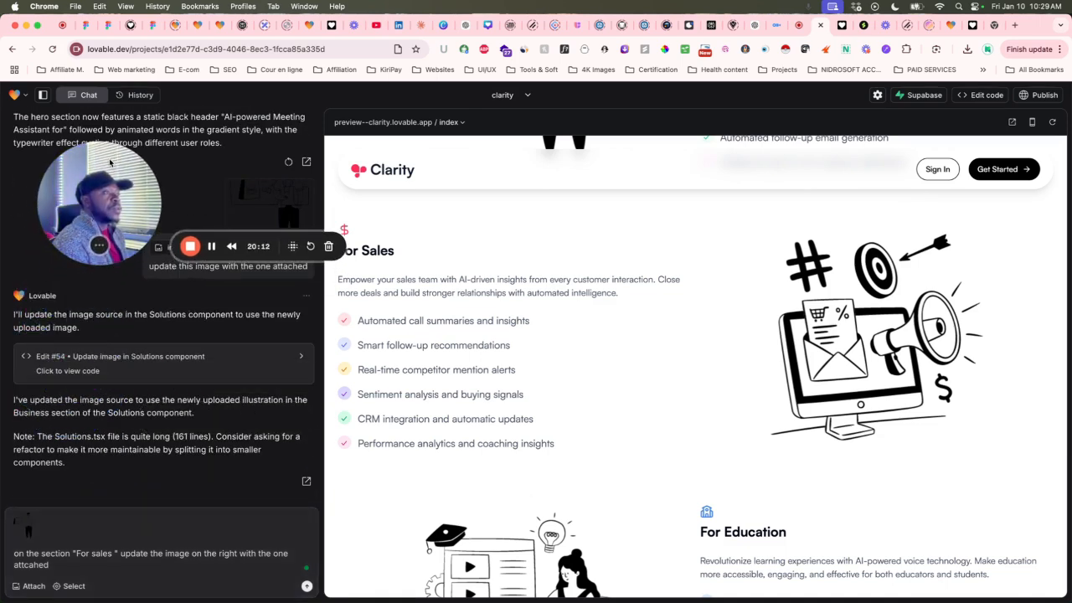
drag(110, 163, 95, 248)
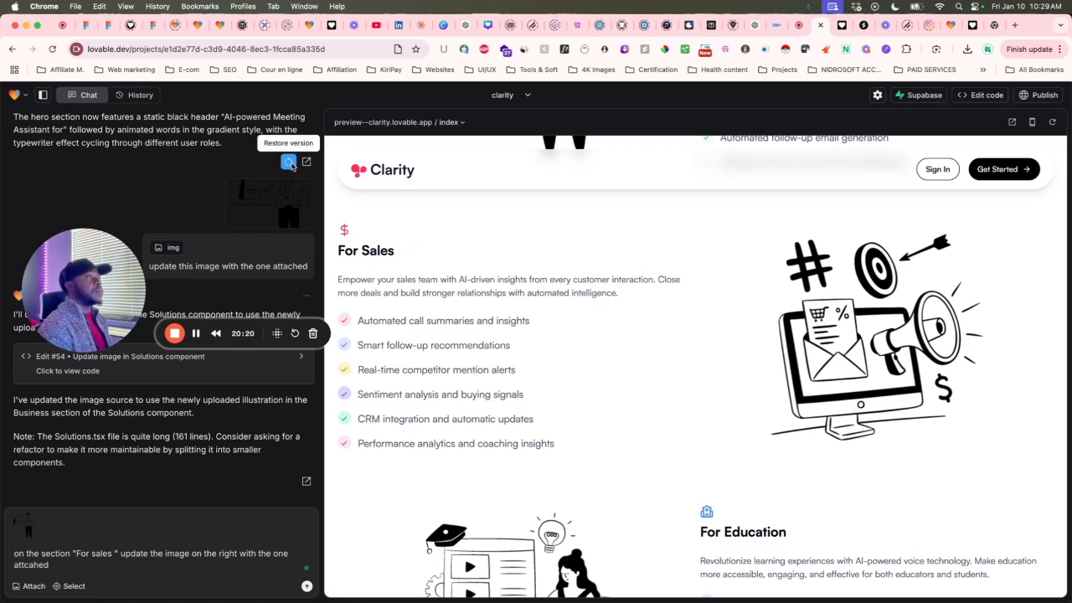
click(289, 163)
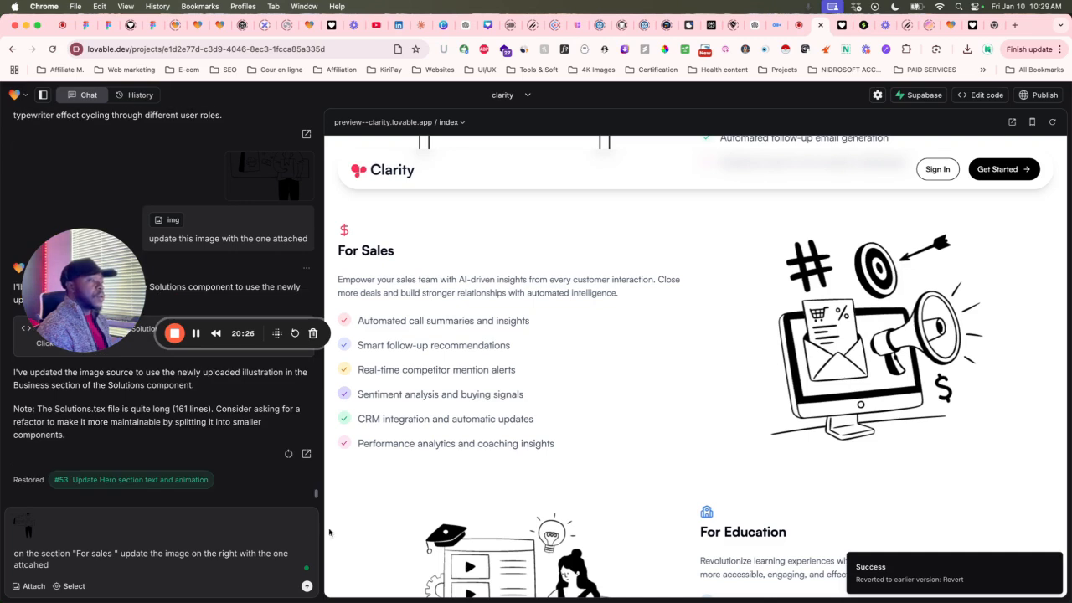
click(307, 587)
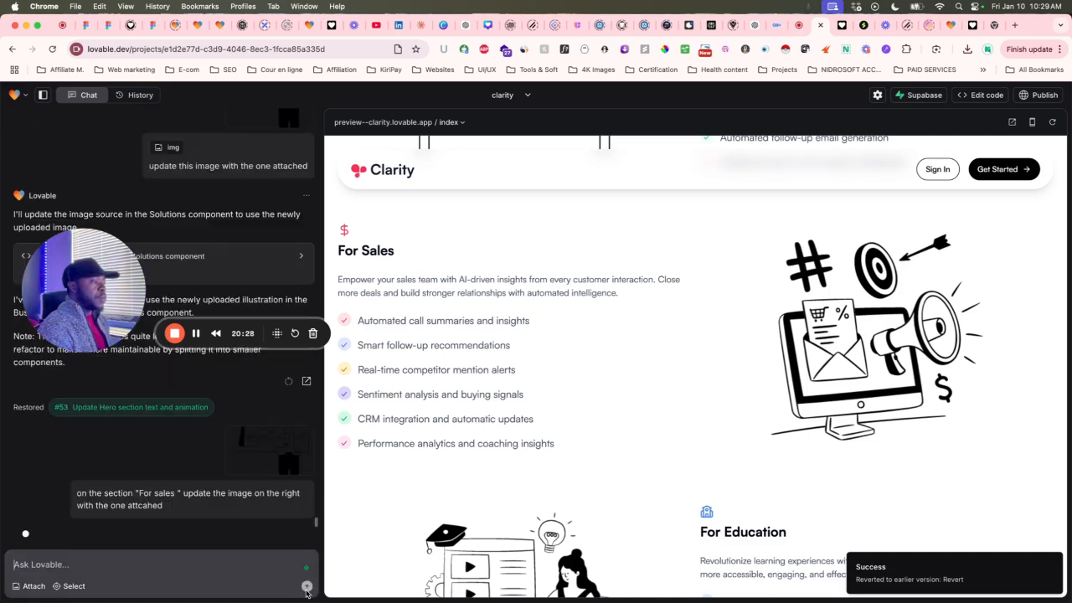
Find and copy the earlier prompt about pill shape, purple Pro CTA and checkmark icons.
scroll(216, 287, up, 20)
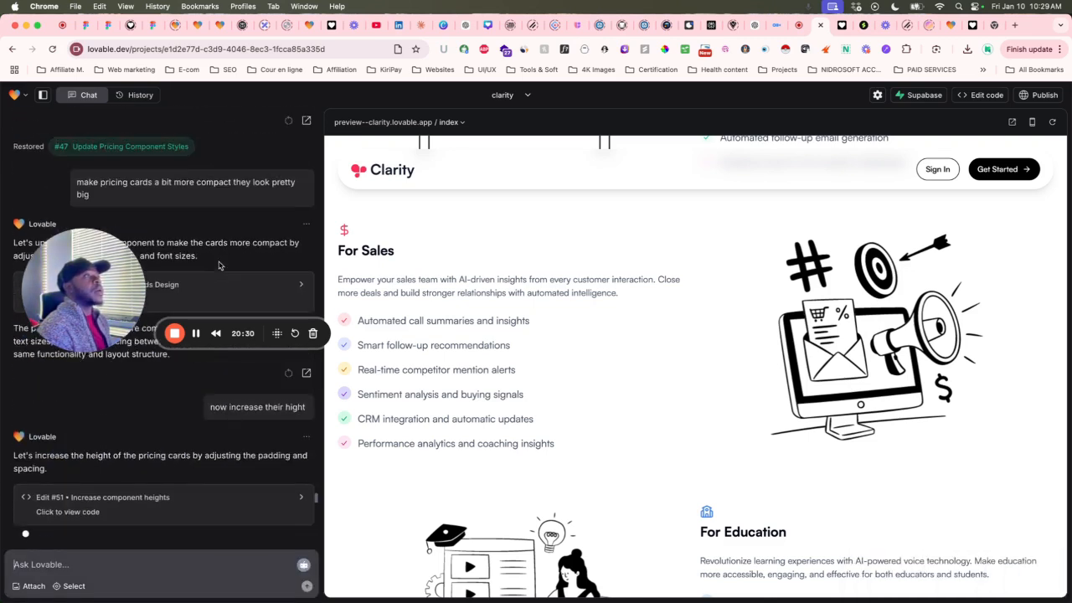
scroll(218, 266, up, 20)
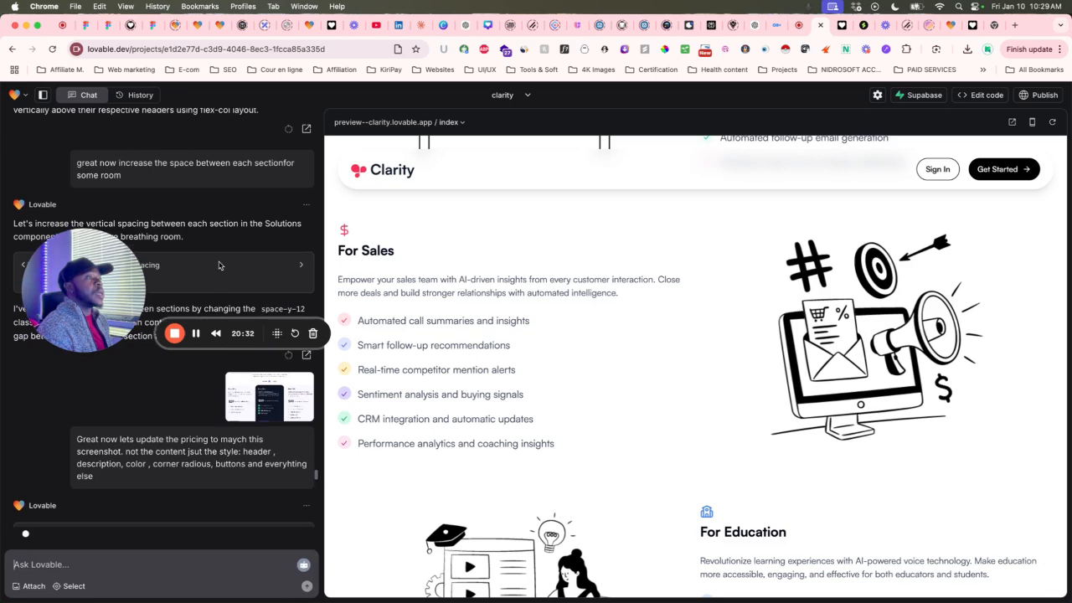
scroll(219, 265, down, 8)
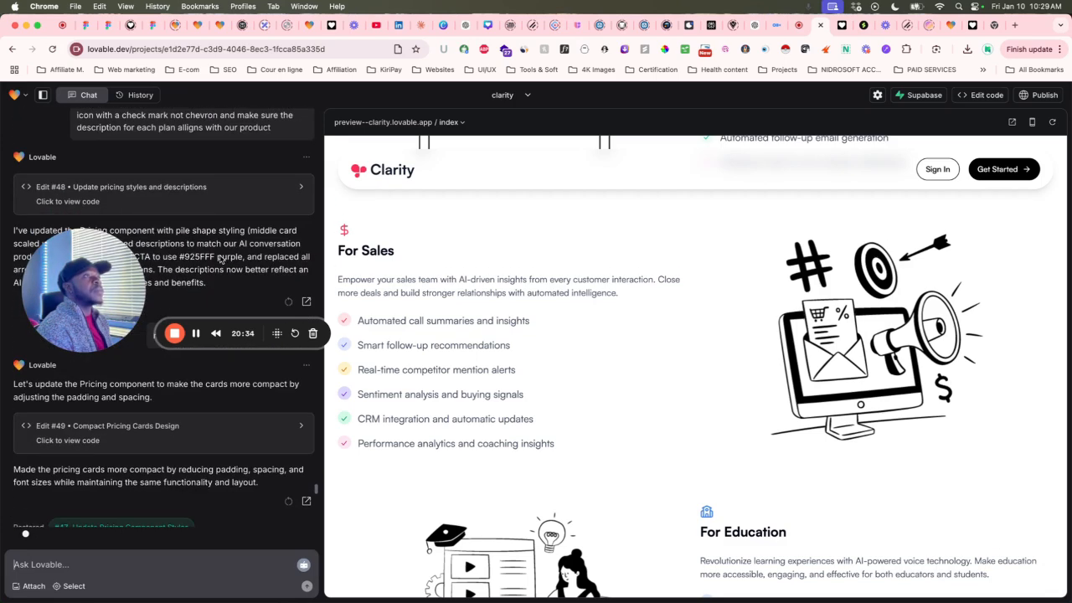
scroll(220, 259, up, 1)
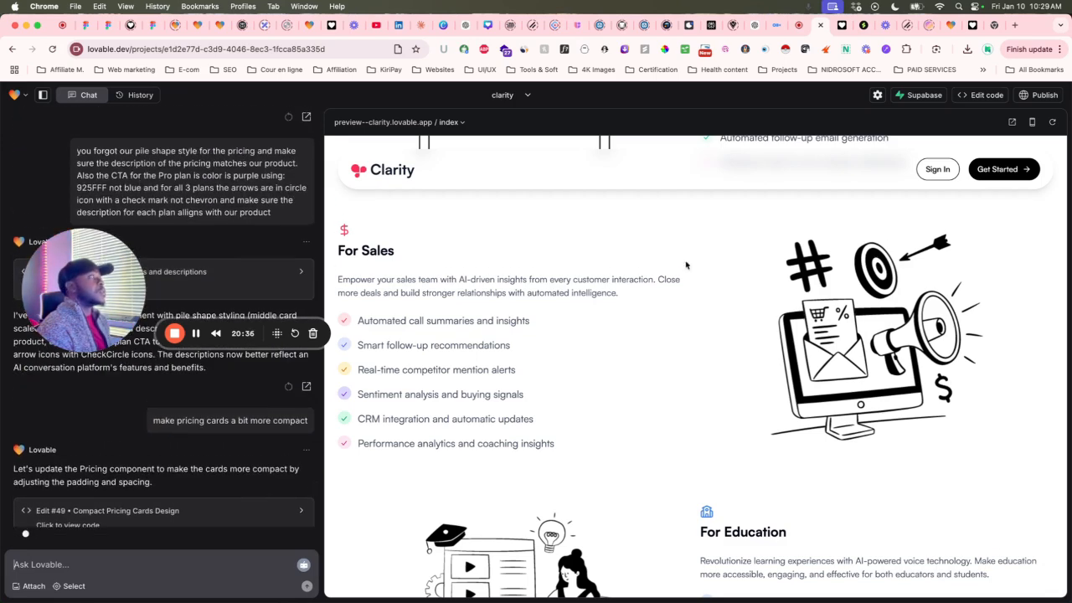
scroll(771, 299, up, 3)
scroll(771, 299, down, 15)
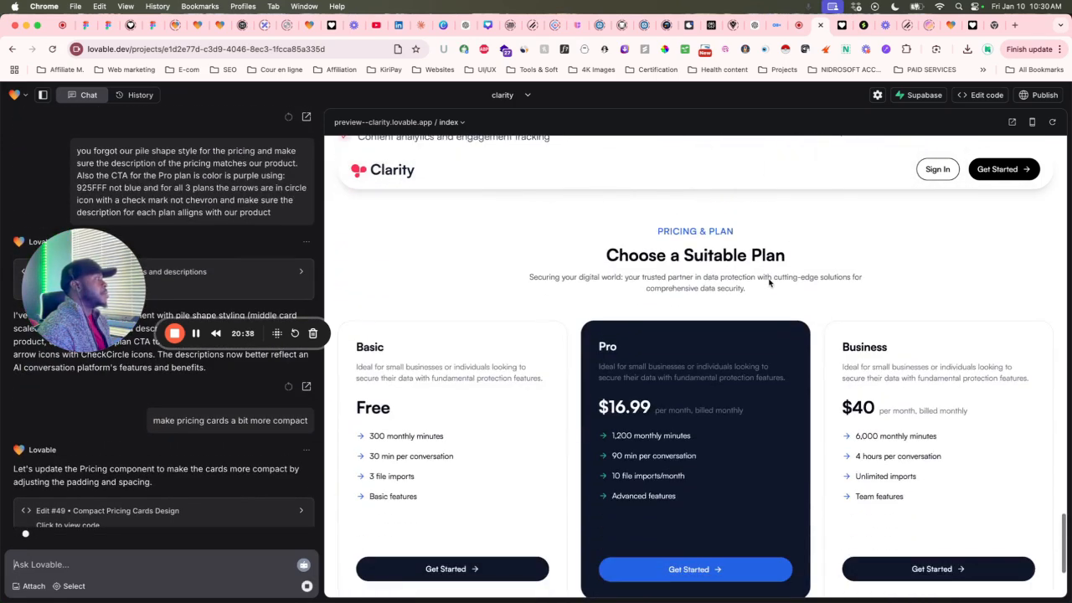
scroll(655, 232, up, 20)
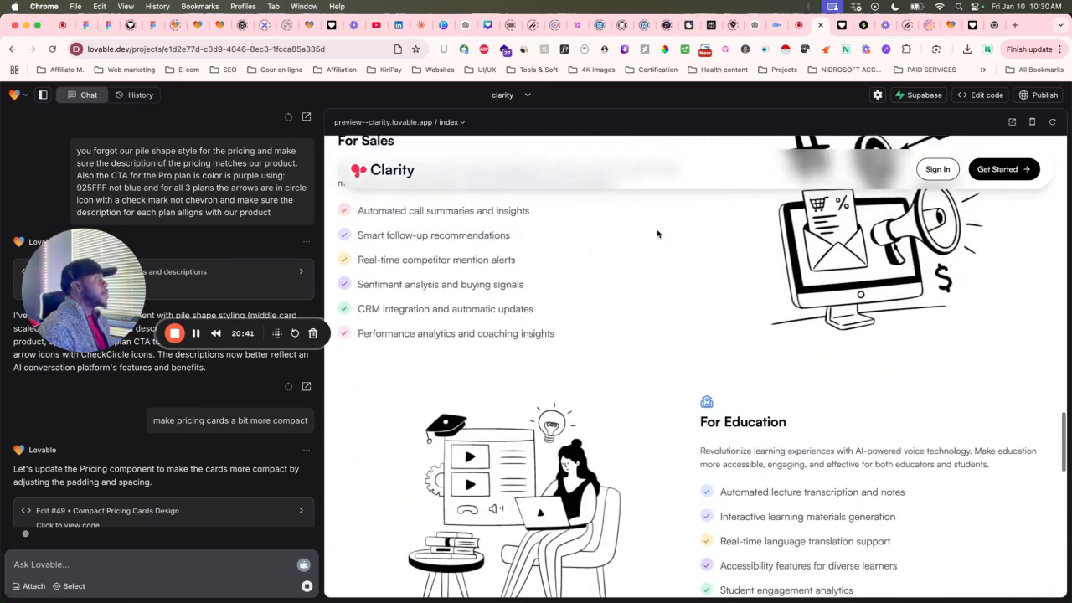
scroll(657, 234, up, 3)
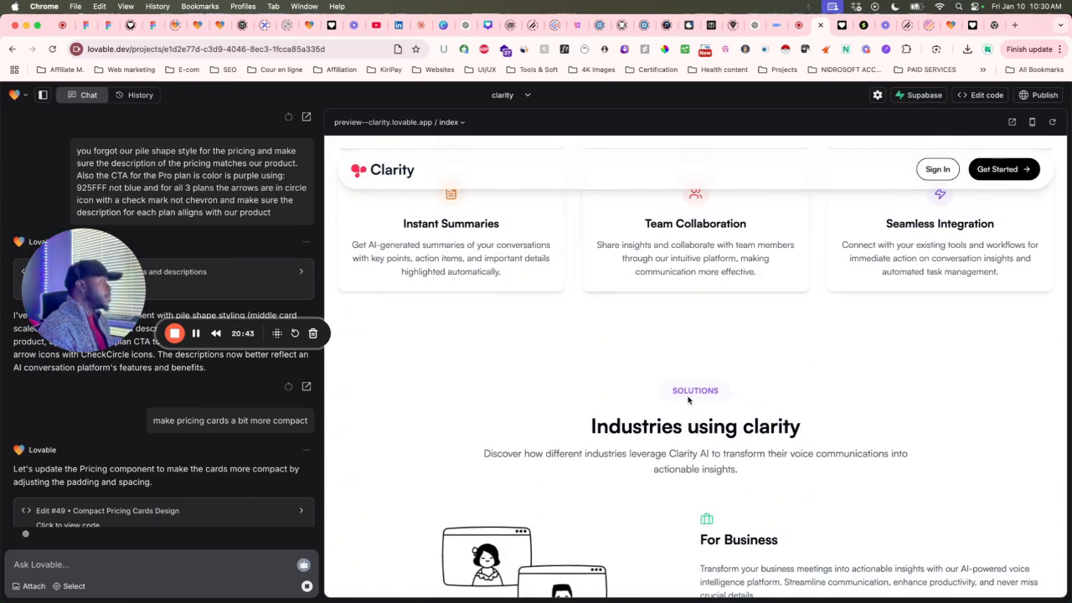
scroll(693, 397, down, 5)
scroll(694, 397, down, 15)
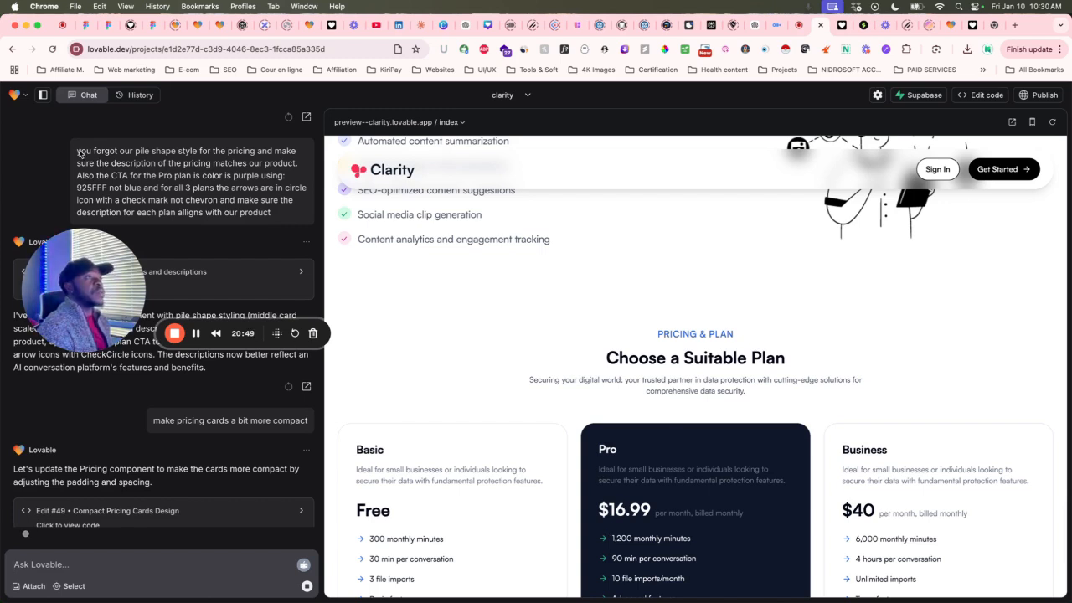
drag(78, 152, 273, 172)
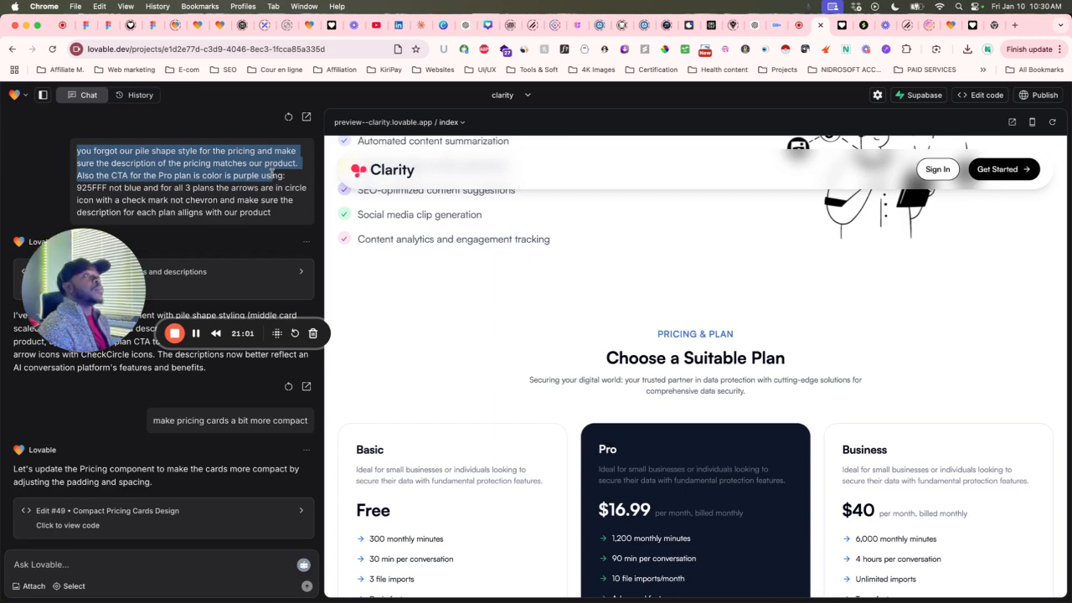
drag(271, 172, 282, 216)
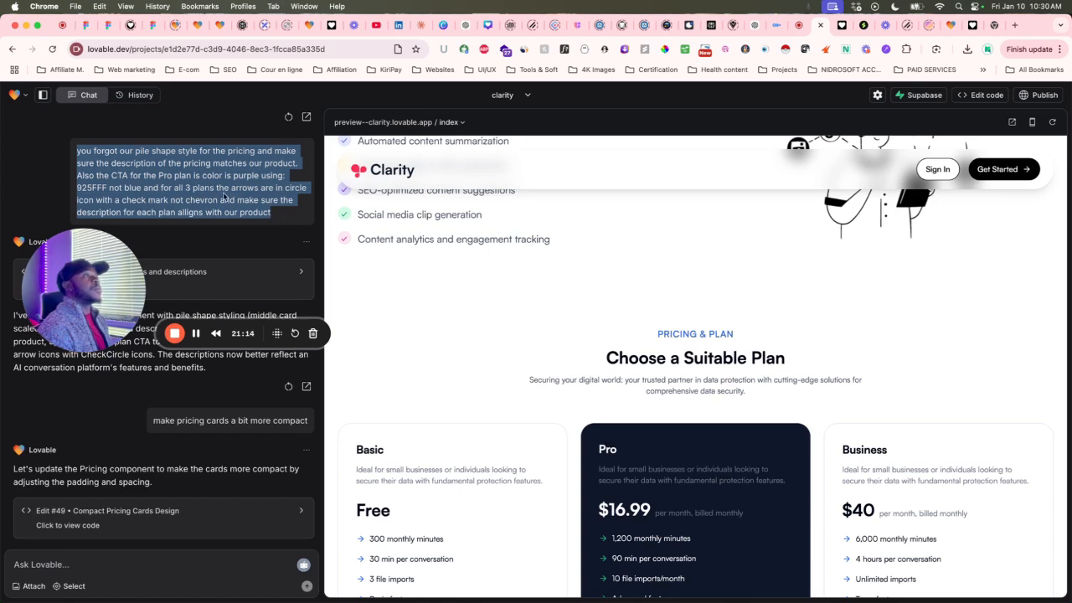
right_click(217, 187)
click(232, 212)
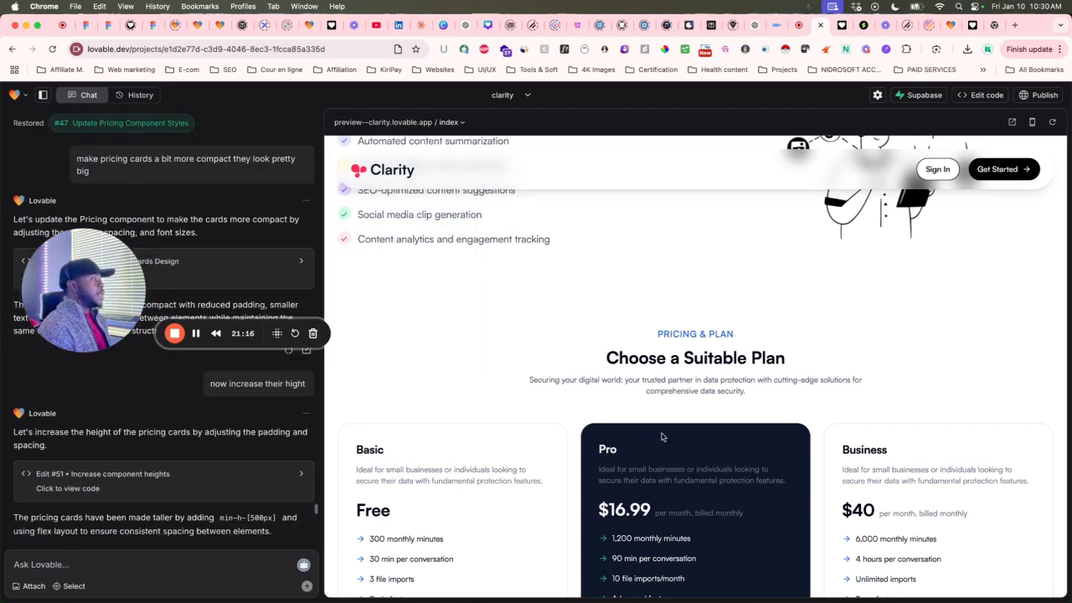
scroll(661, 437, down, 5)
scroll(667, 419, up, 10)
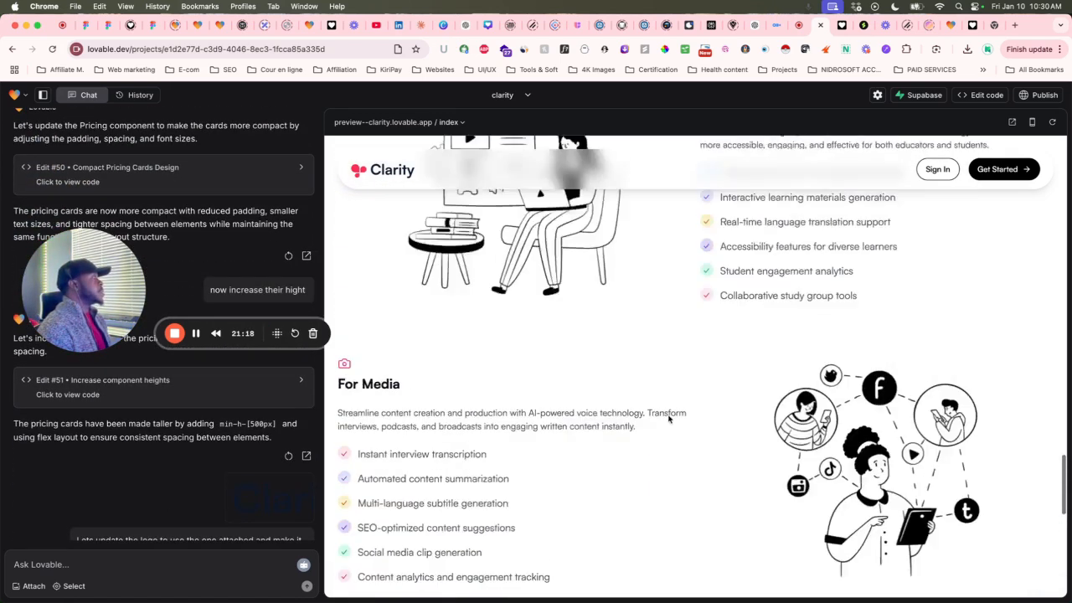
scroll(668, 420, up, 3)
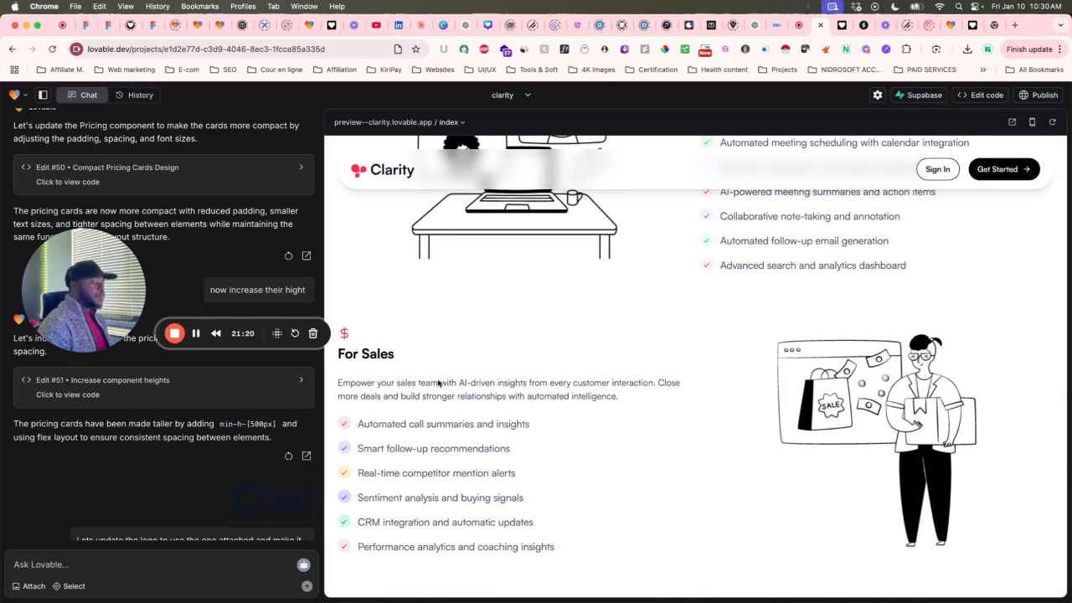
scroll(234, 453, down, 15)
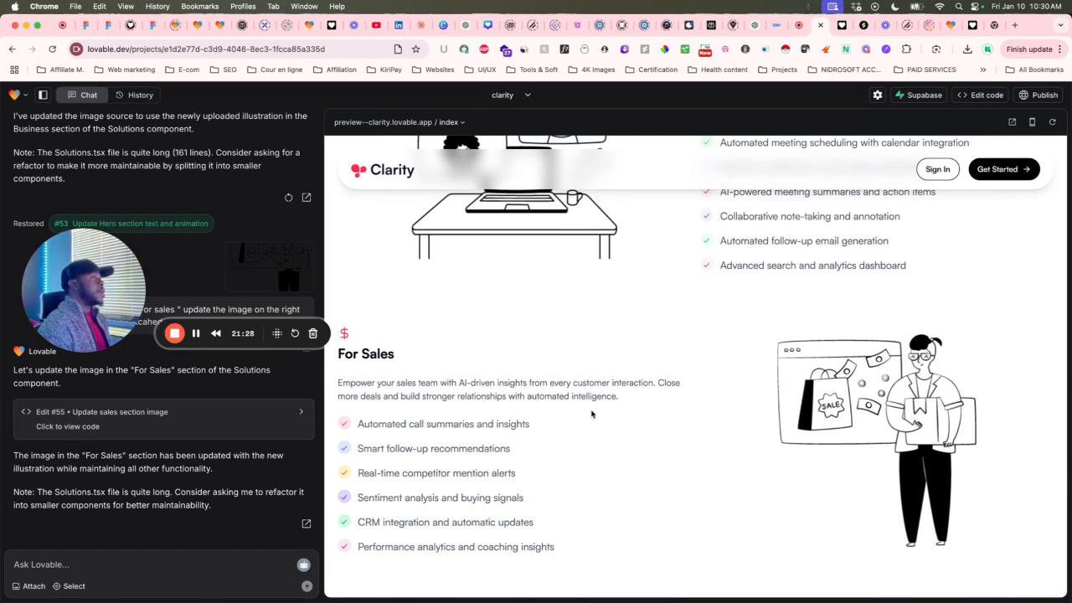
click(83, 586)
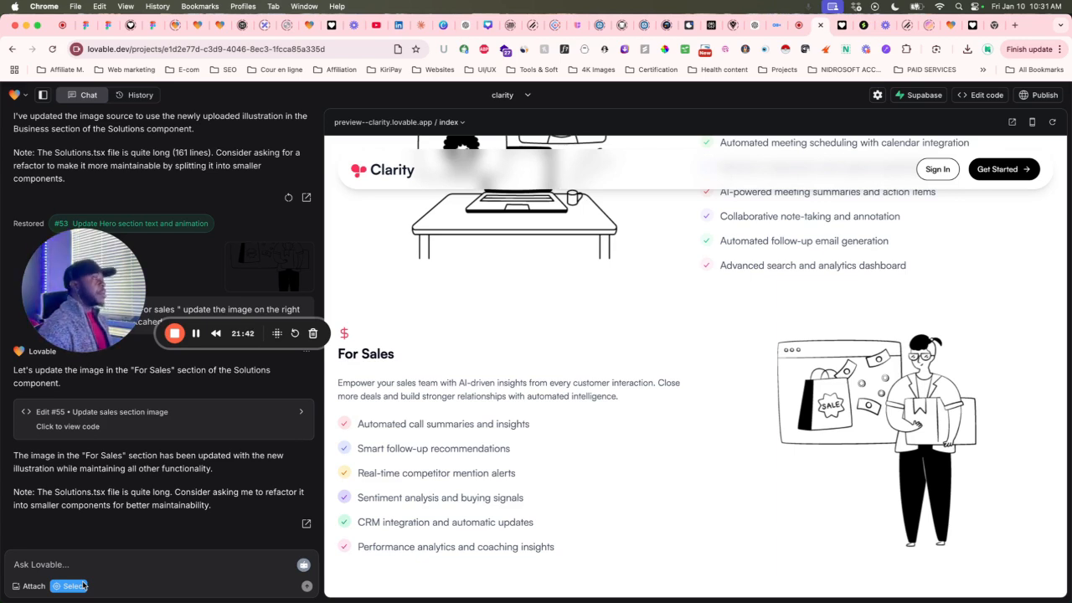
click(83, 585)
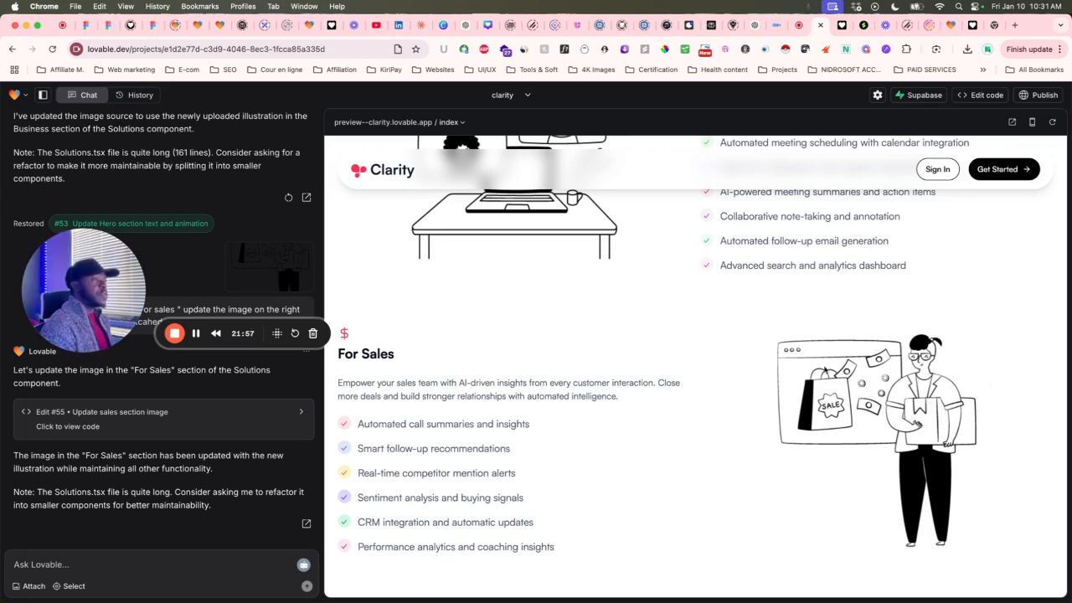
Send 'on the pricing section' with the pasted restyle prompt, then compare with Figma's pricing design.
scroll(676, 402, down, 15)
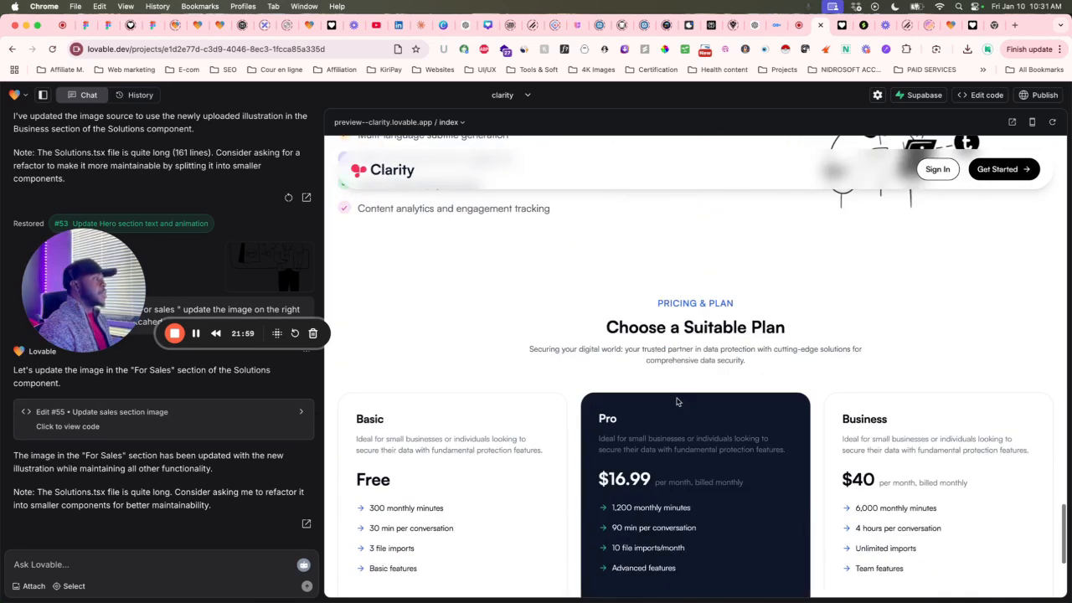
scroll(676, 402, down, 2)
click(47, 565)
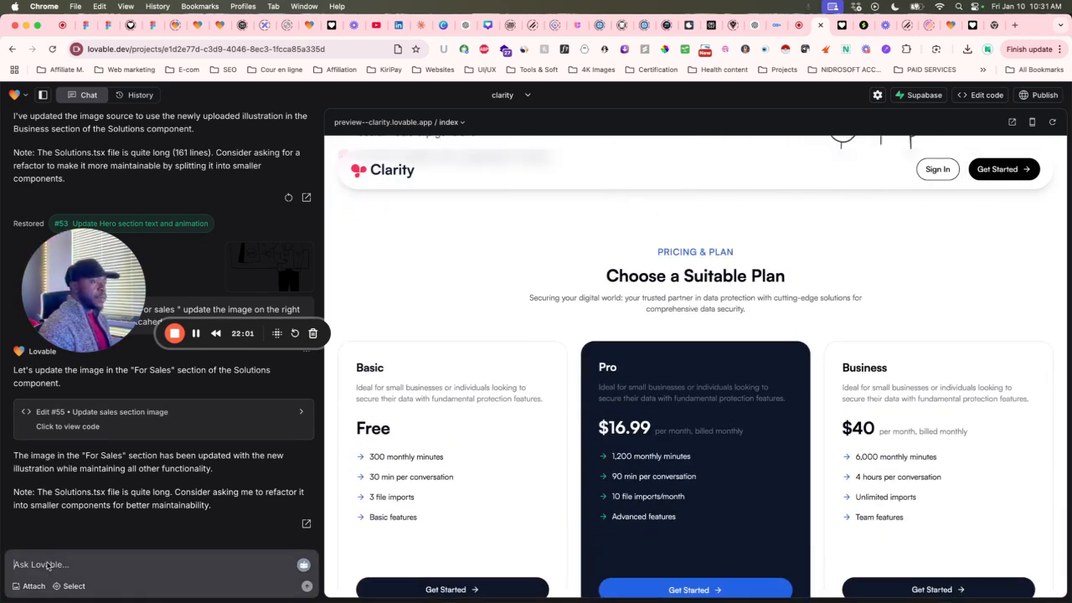
text(cing section)
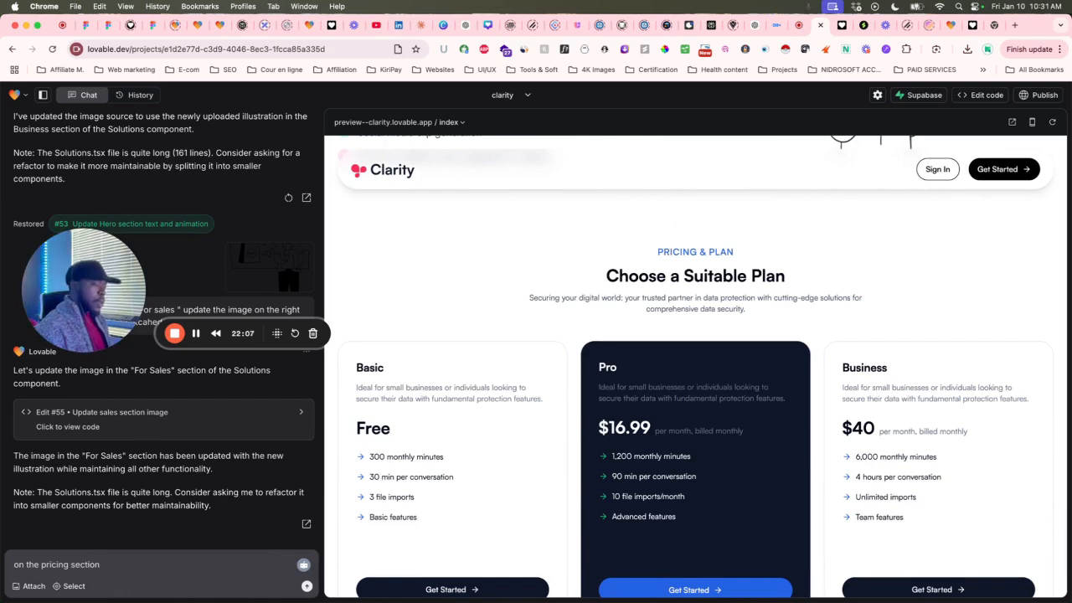
key(super+v)
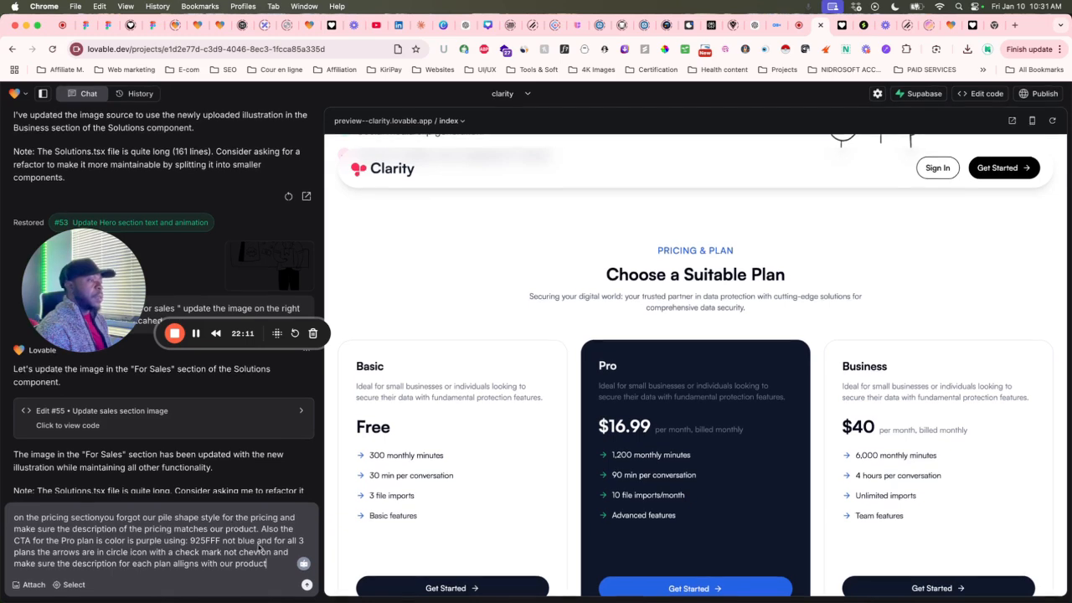
scroll(609, 444, down, 2)
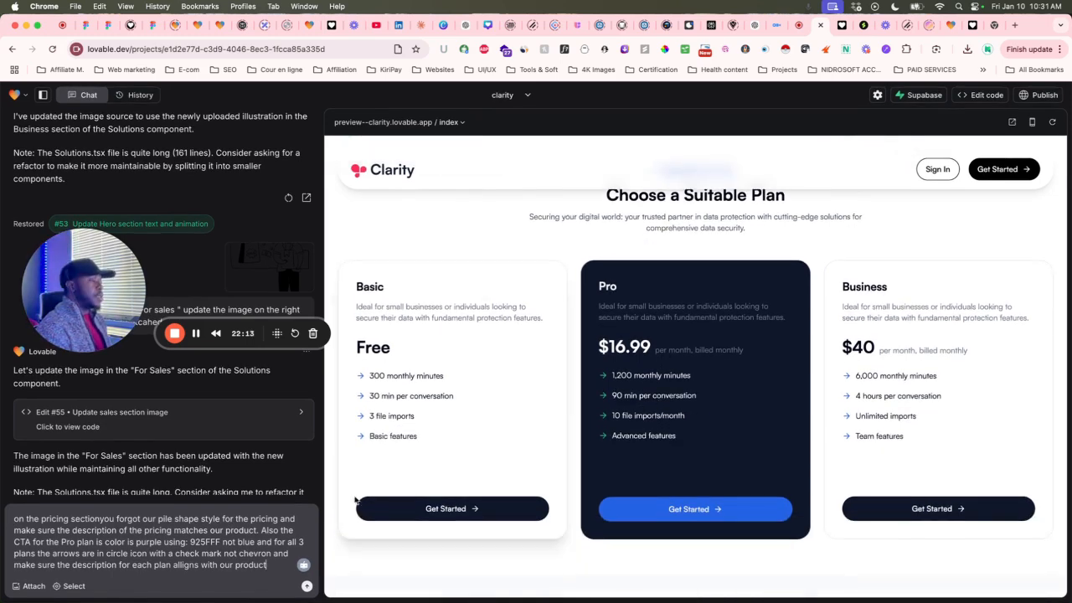
click(307, 587)
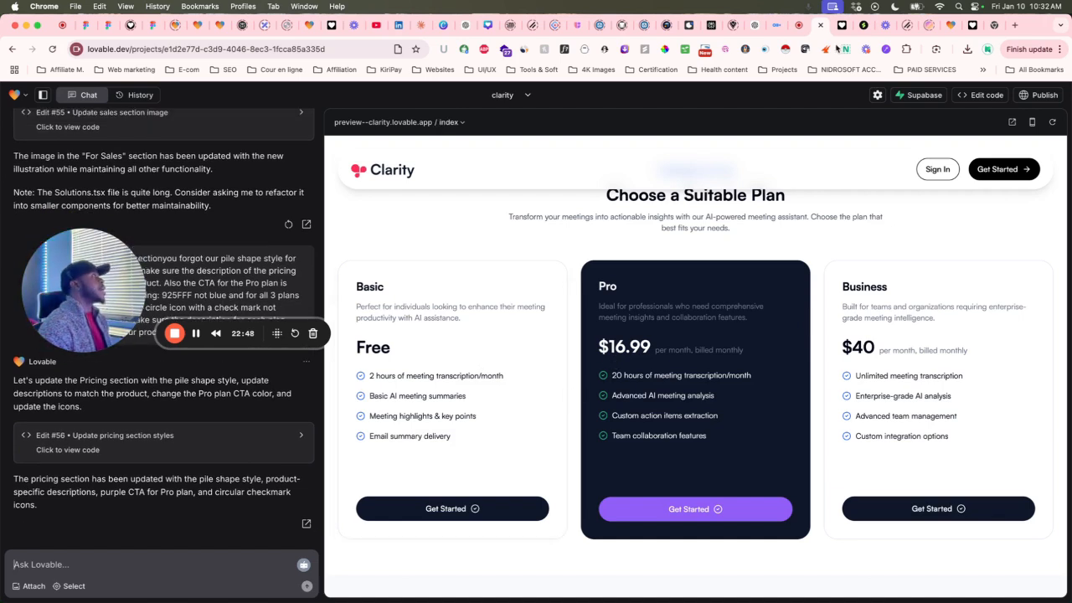
click(794, 25)
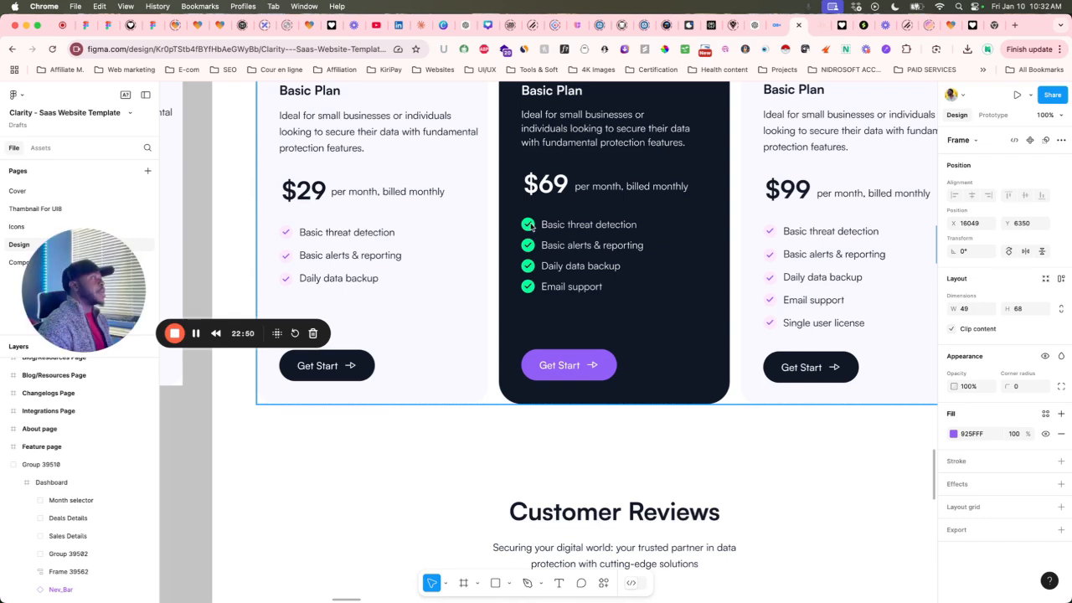
Inspect the Figma pricing cards' filled checkmark icons, then go back to the clarity Lovable project.
scroll(529, 229, up, 5)
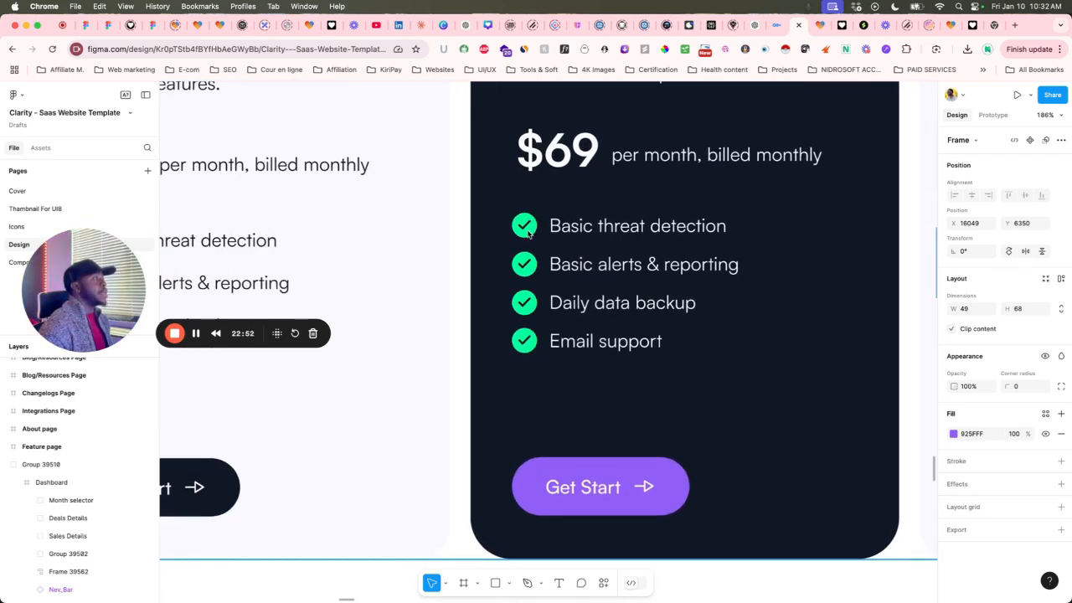
scroll(524, 266, up, 5)
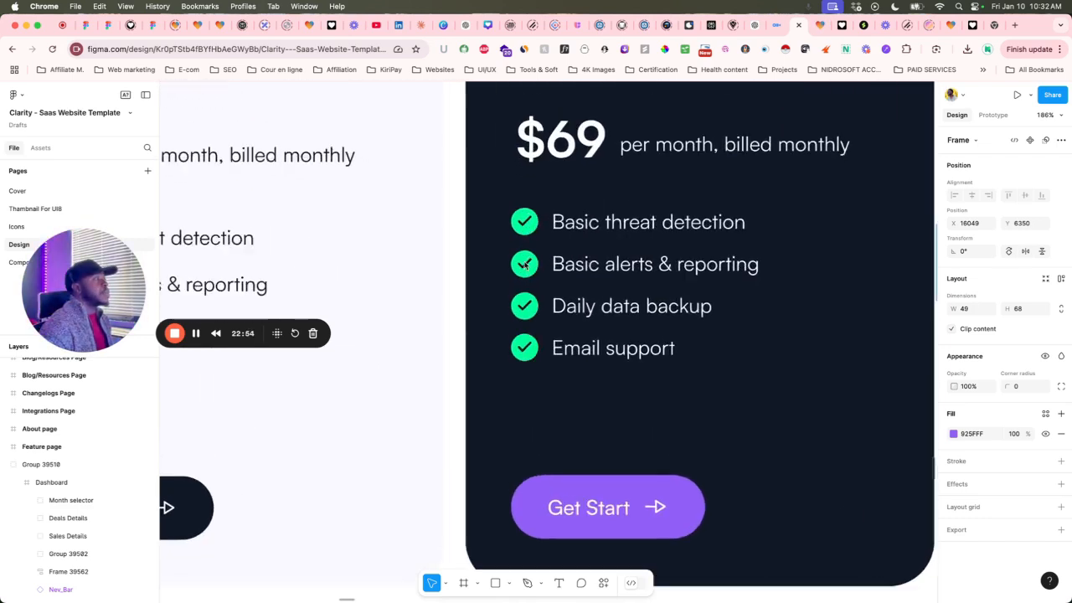
scroll(524, 266, down, 8)
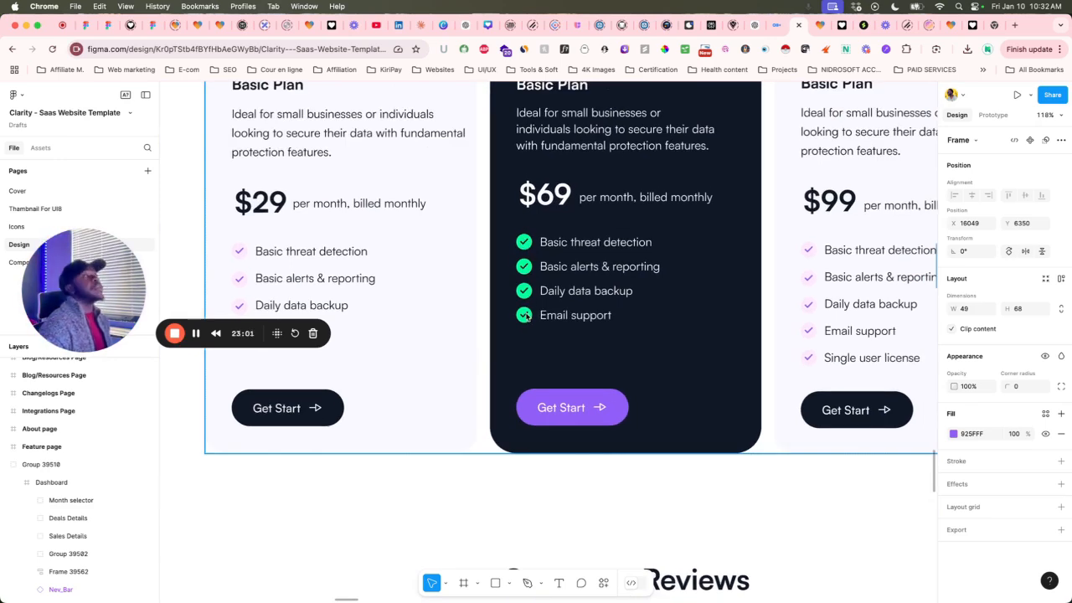
scroll(526, 316, up, 1)
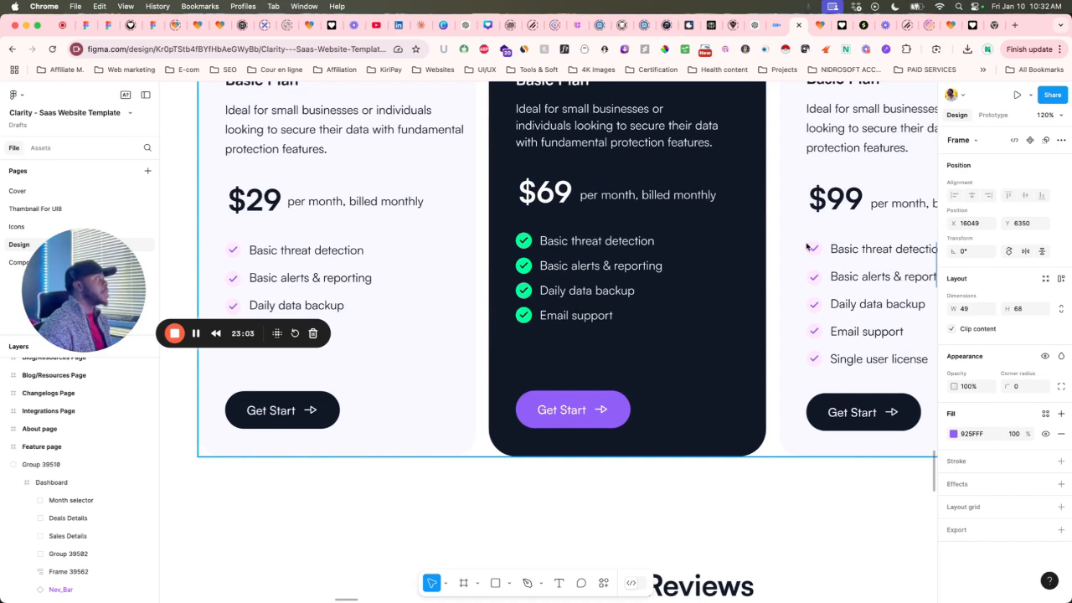
click(817, 25)
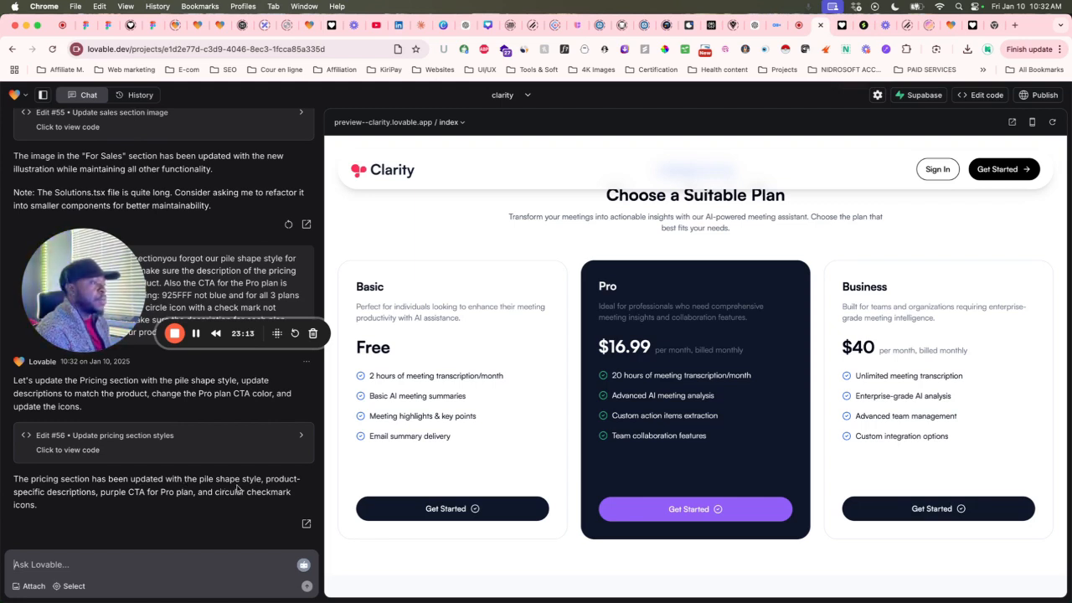
scroll(706, 337, up, 2)
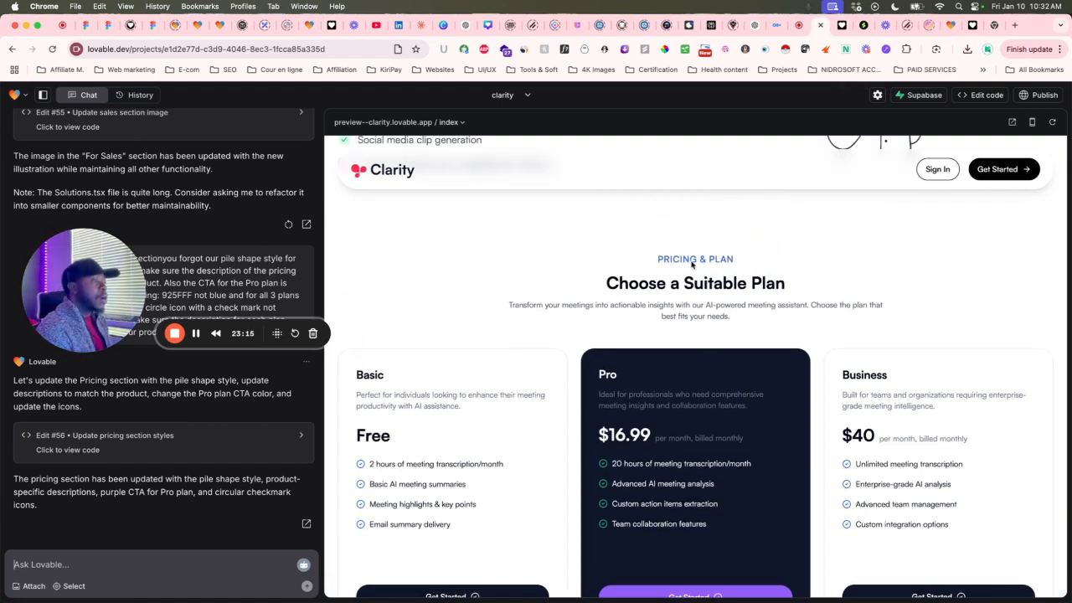
scroll(692, 264, up, 1)
scroll(693, 269, down, 2)
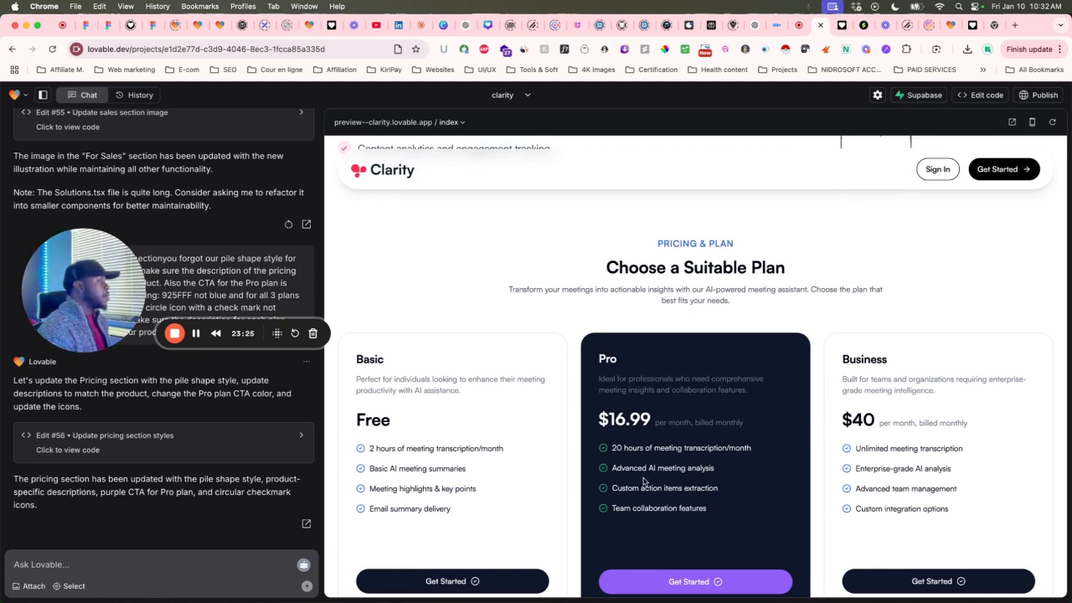
scroll(646, 483, down, 2)
scroll(603, 394, down, 1)
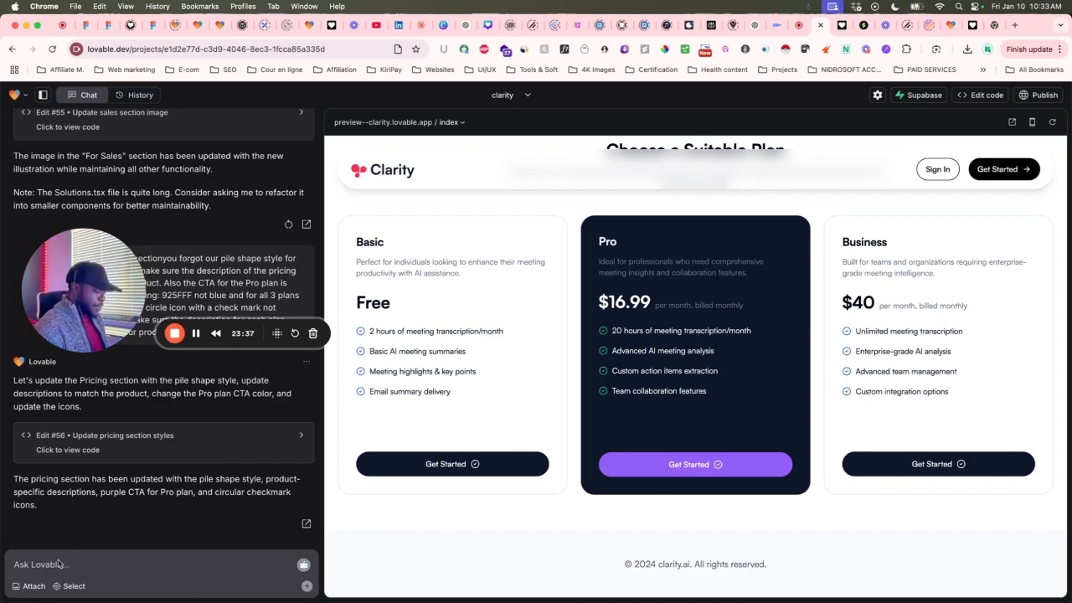
Start a prompt saying the circular pricing checkmarks must be filled, not outlined, and copy the PRICING & PLAN label.
text(great )
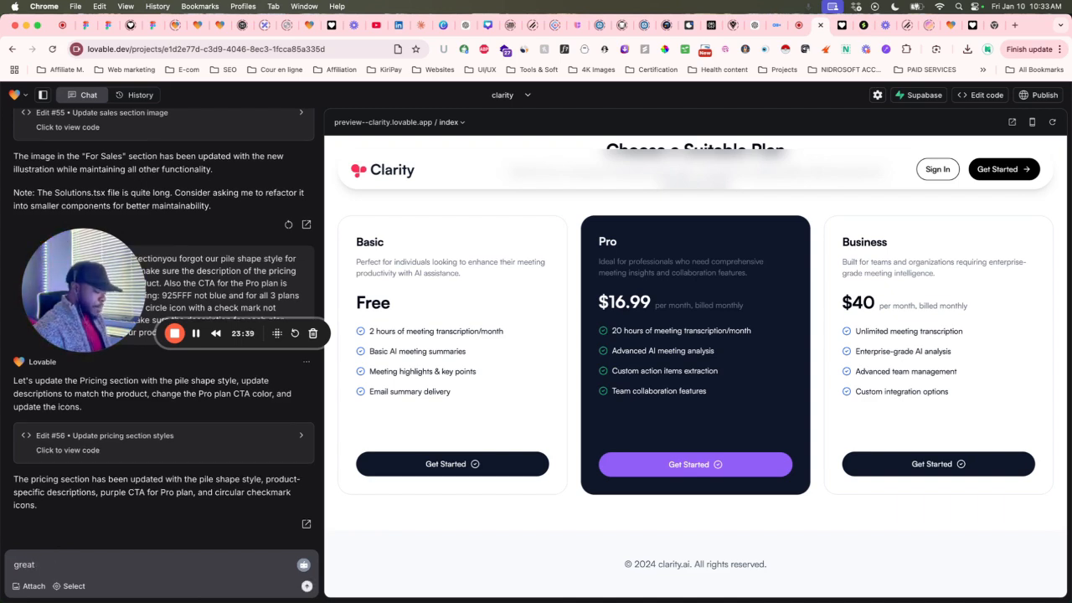
text(but the c)
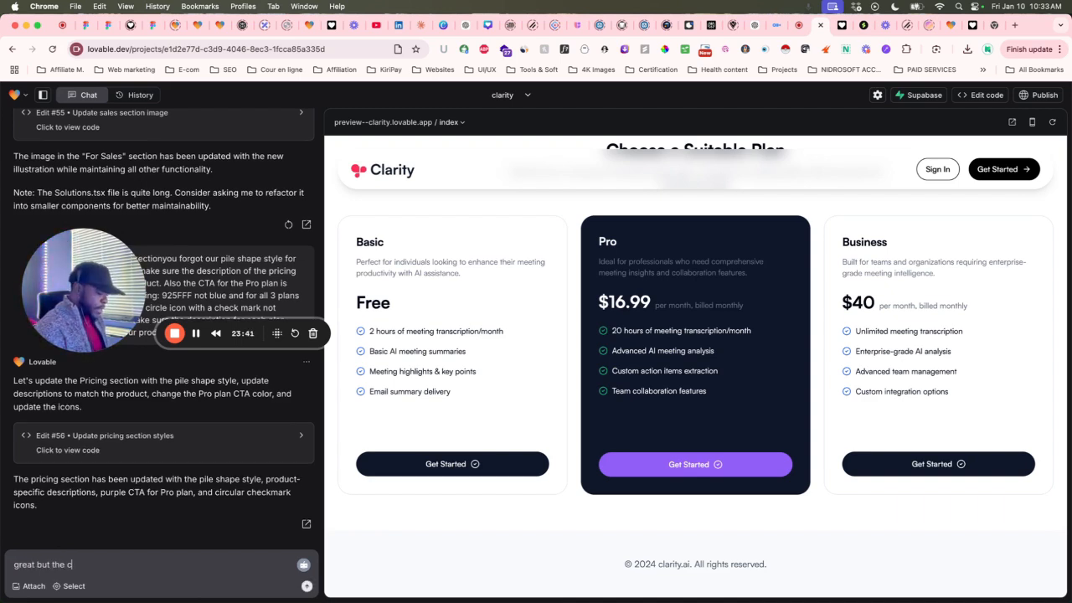
text(ircular)
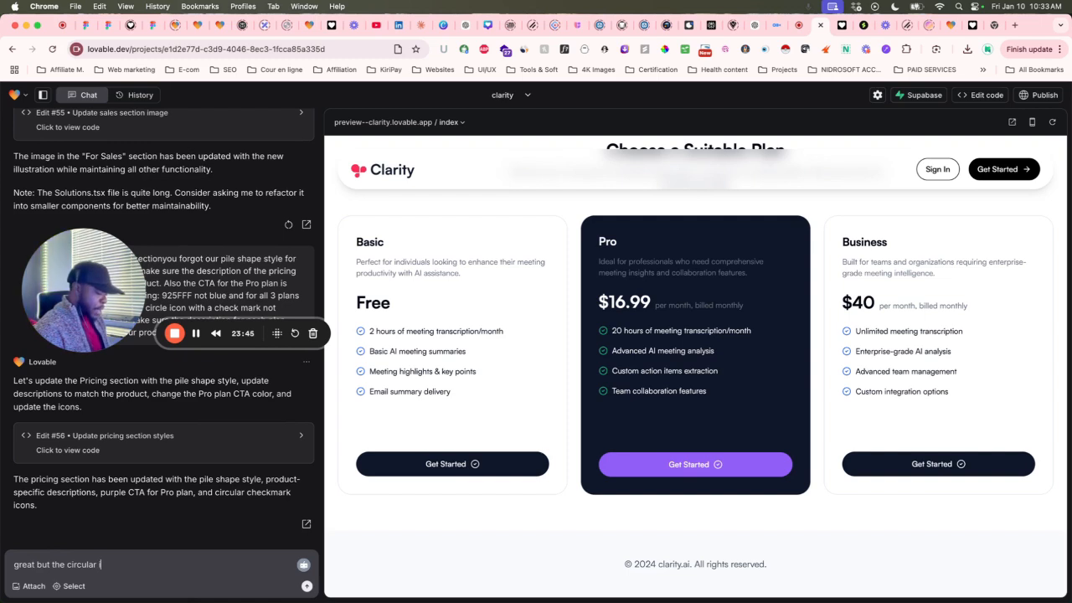
text( icon checkmarks are)
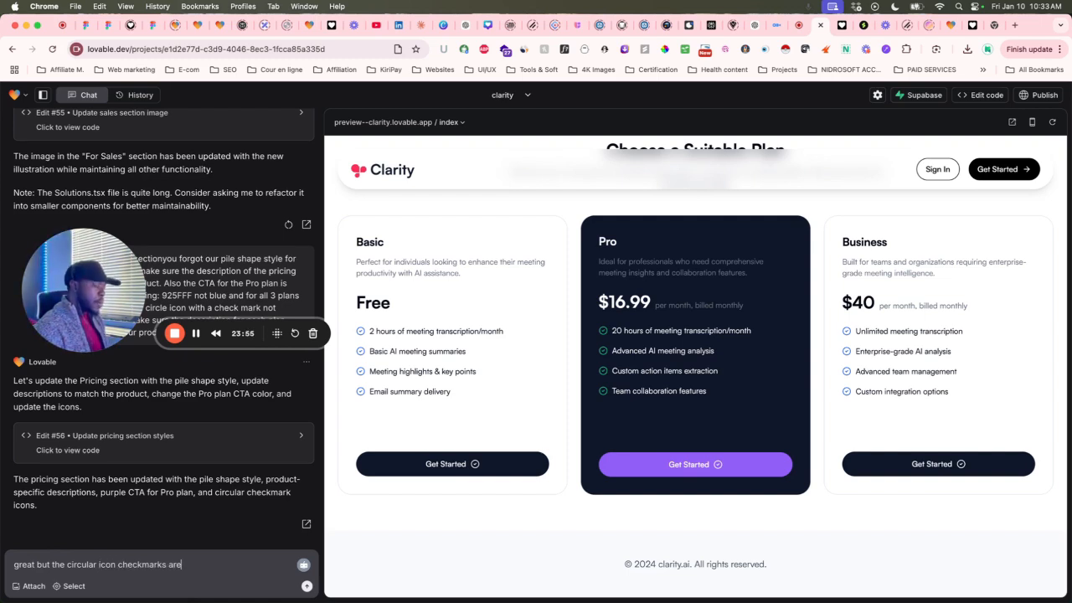
key(BackSpace)
key(BackSpace)
key(BackSpace)
text(must be filed)
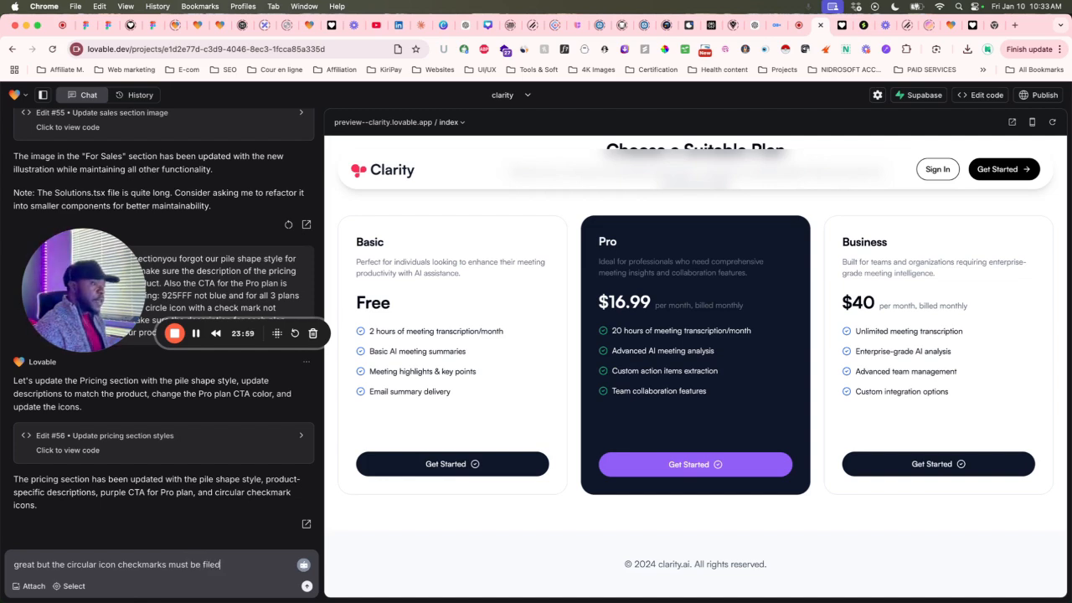
text( not o)
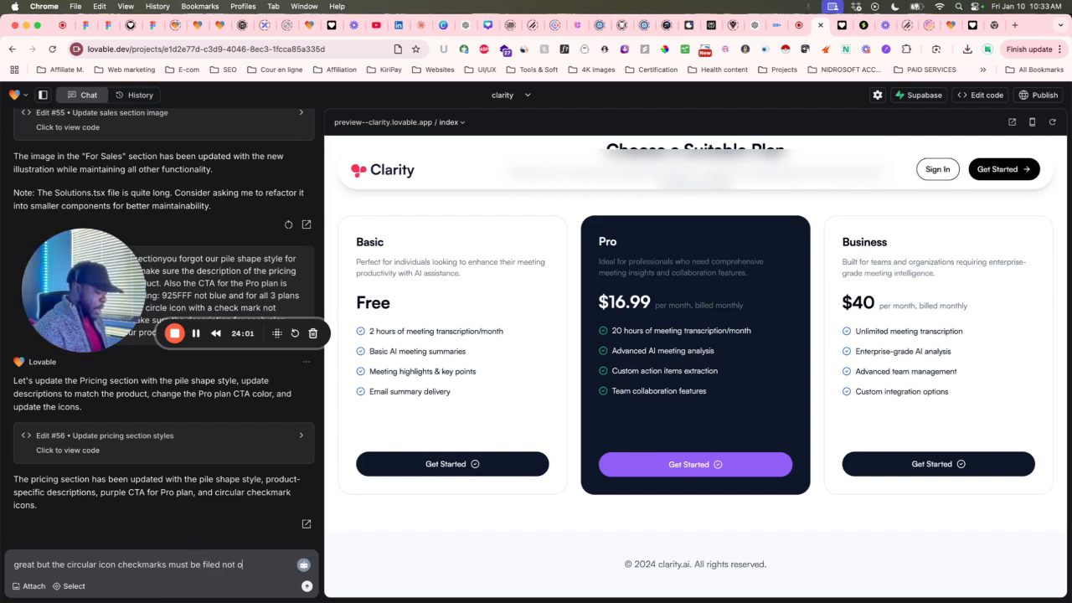
text(utlined)
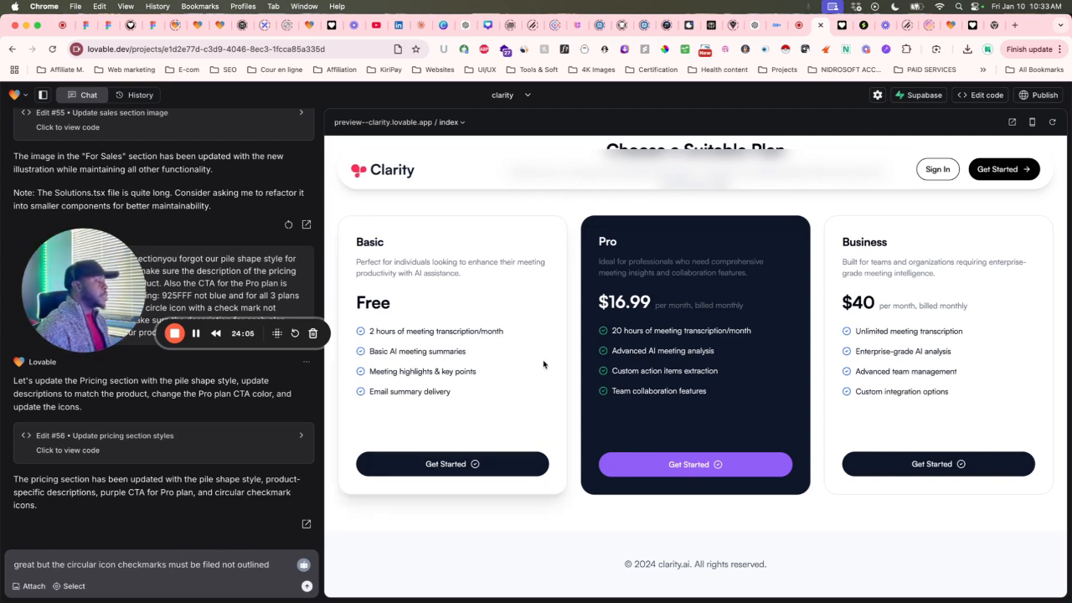
scroll(621, 354, up, 2)
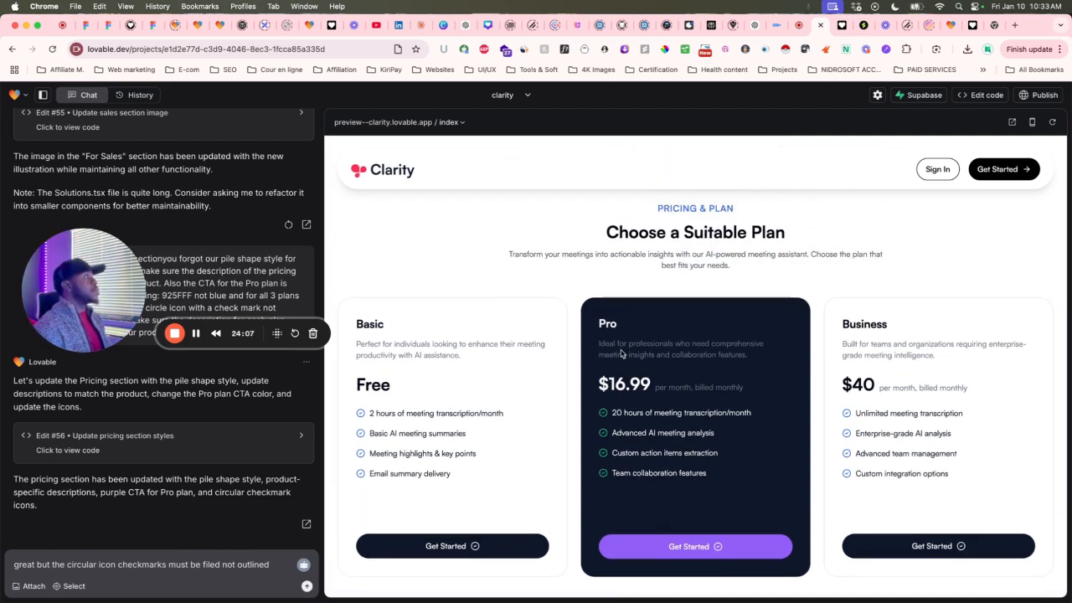
scroll(702, 222, up, 2)
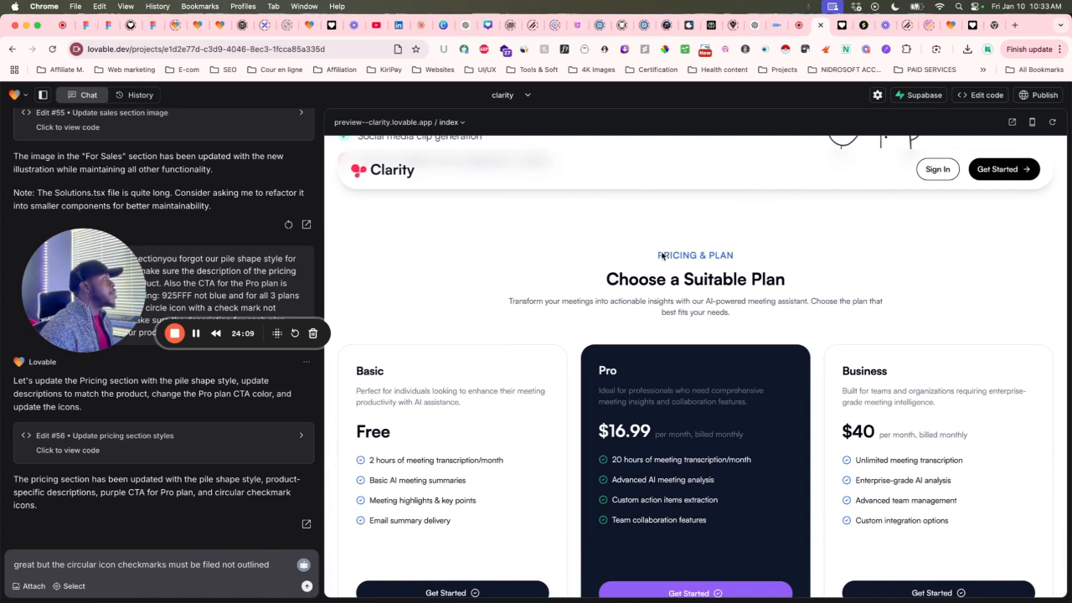
drag(659, 256, 709, 255)
click(773, 256)
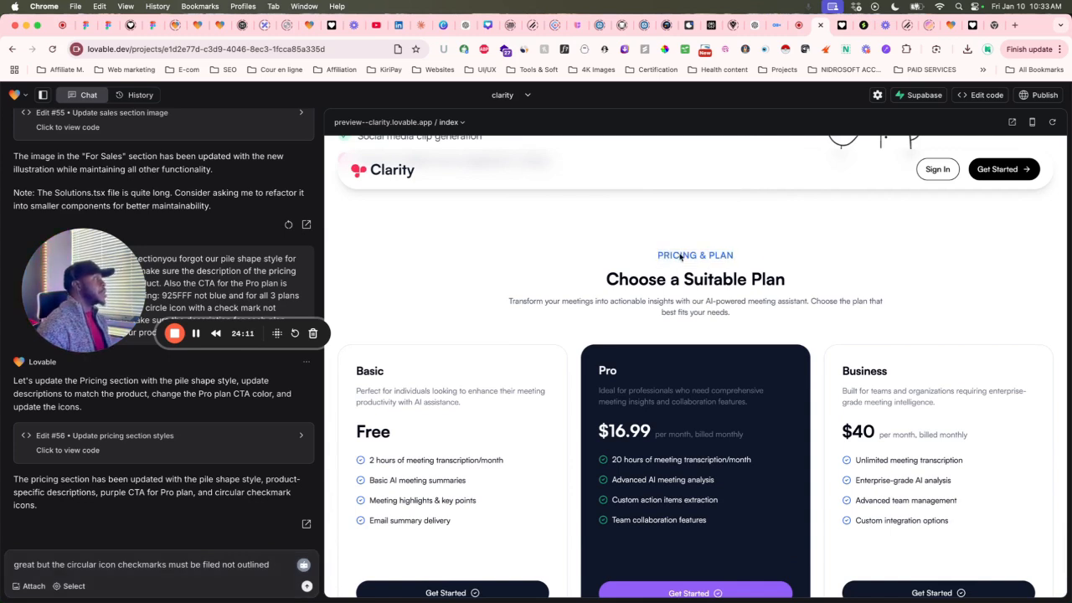
triple_click(661, 255)
key(super+c)
click(267, 567)
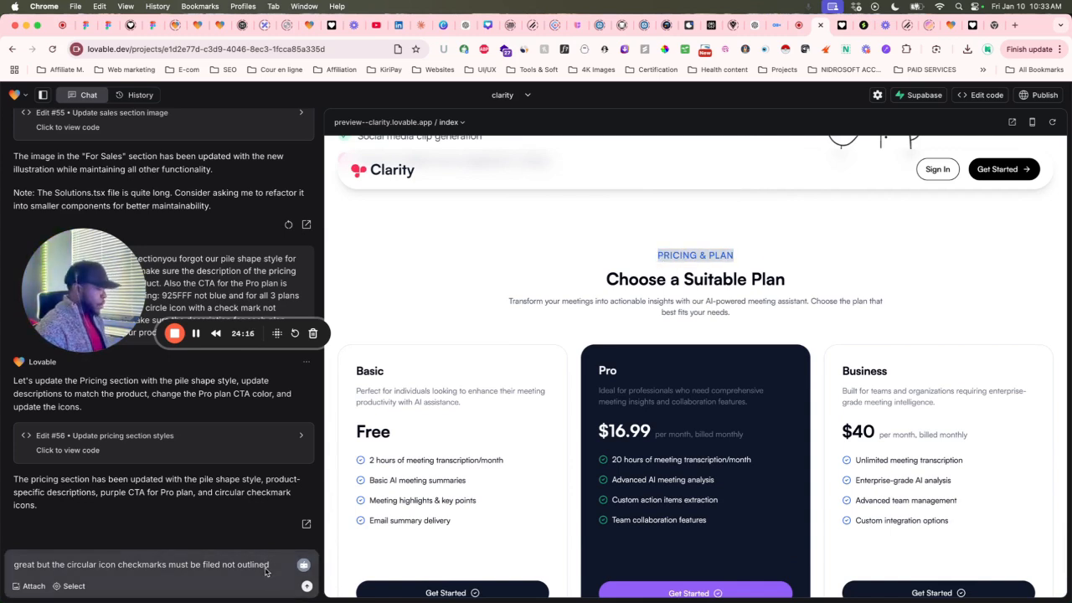
Add that the pill shape behind 'PRICING & PLAN' isn't showing, ask it to check, and send.
text(also th)
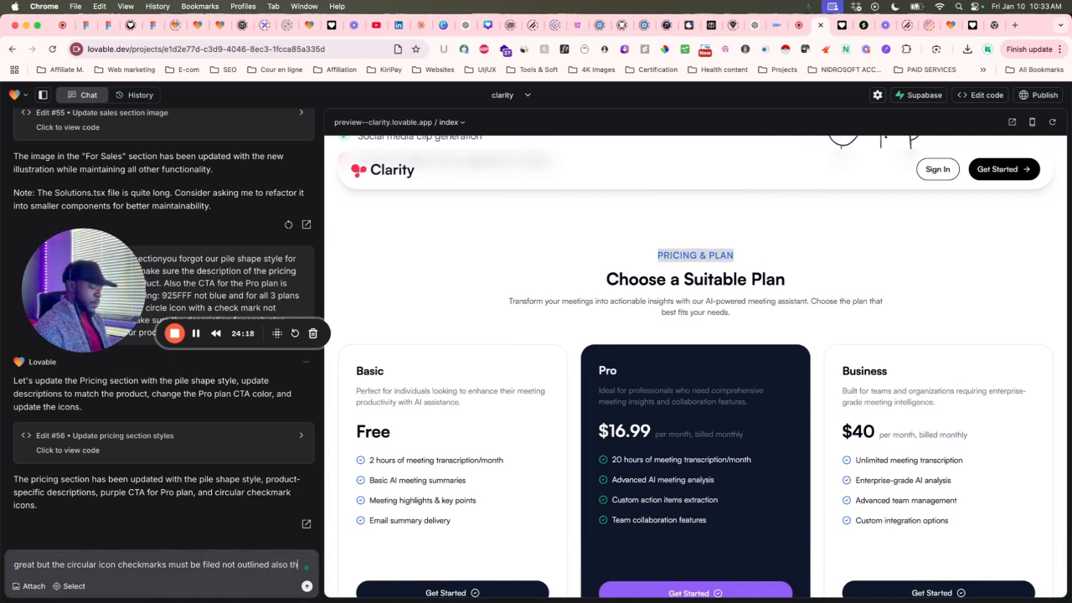
text(e)
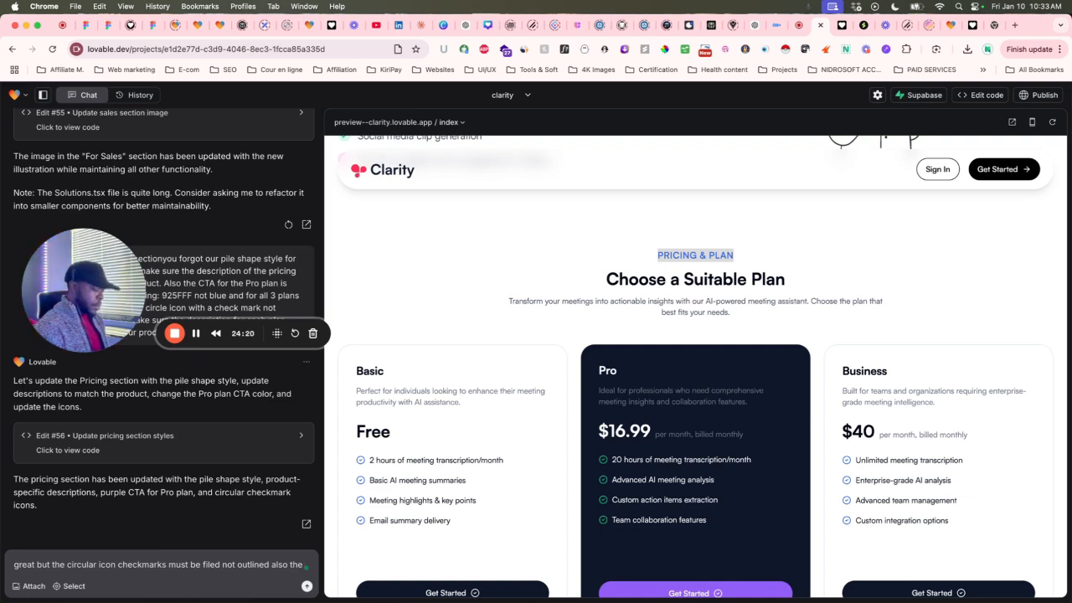
text( pile s)
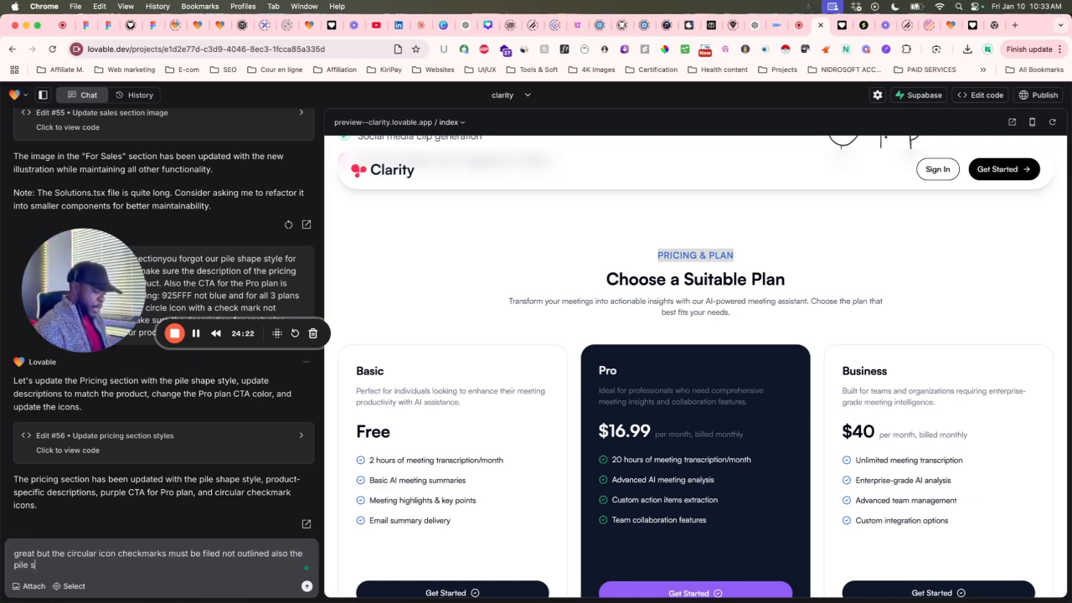
text(hare)
key(BackSpace)
key(BackSpace)
text(pe on )
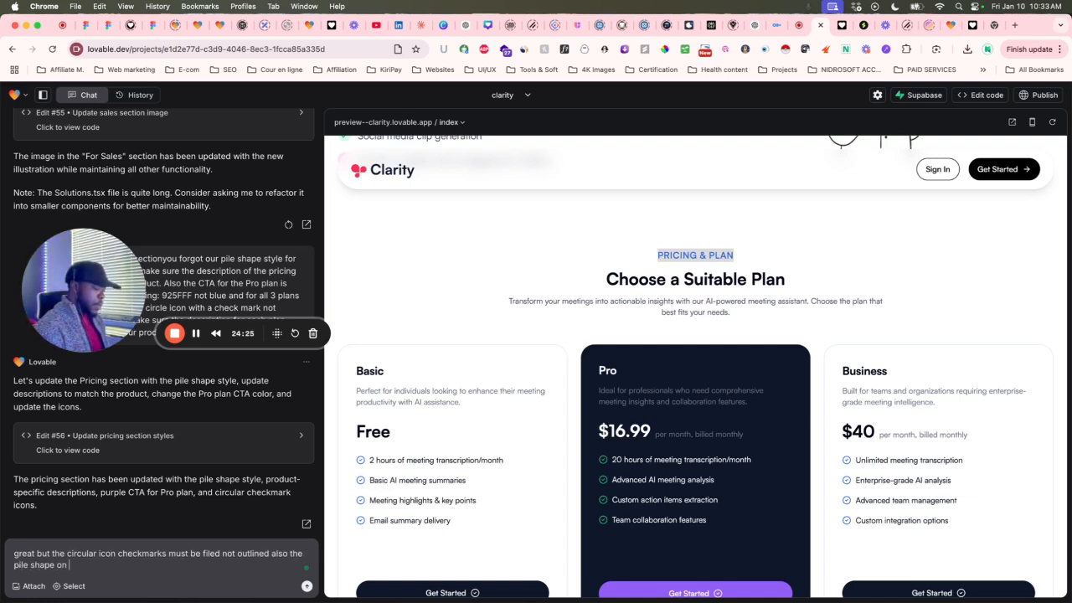
text(the pricing is not )
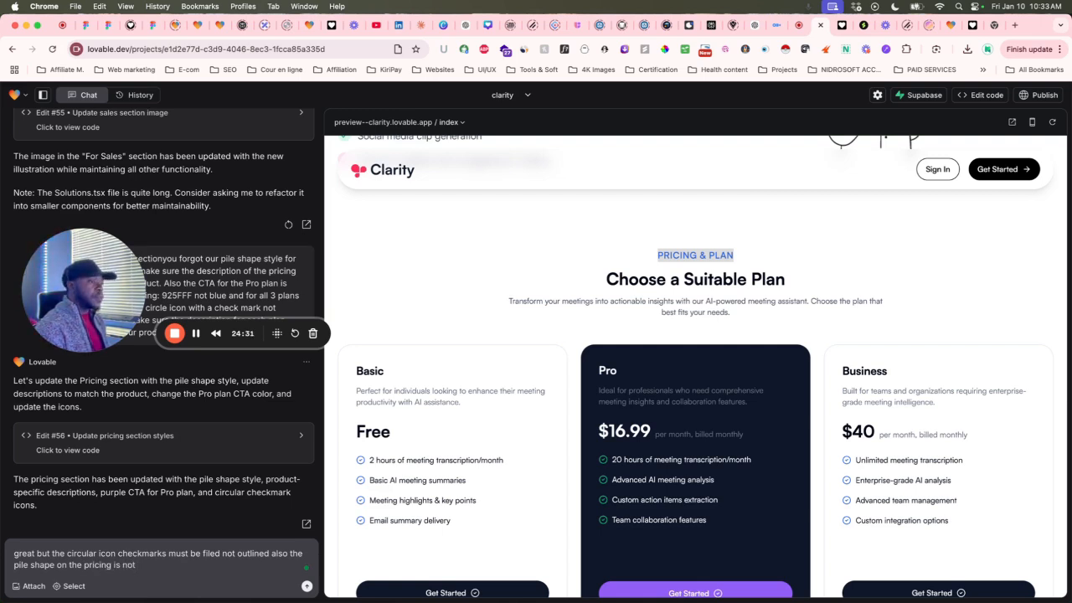
text(show)
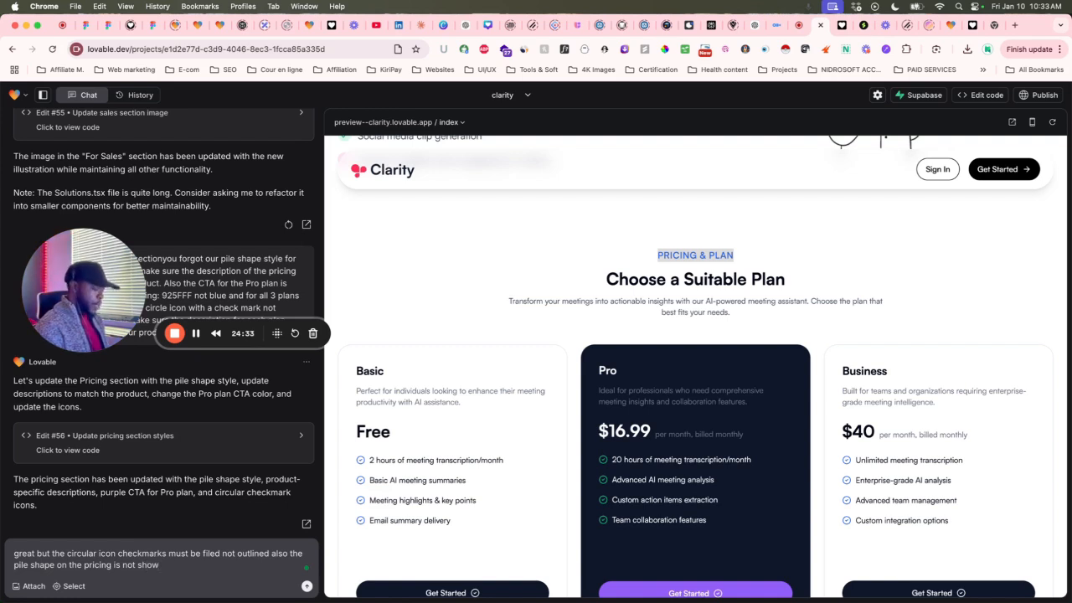
text(ing)
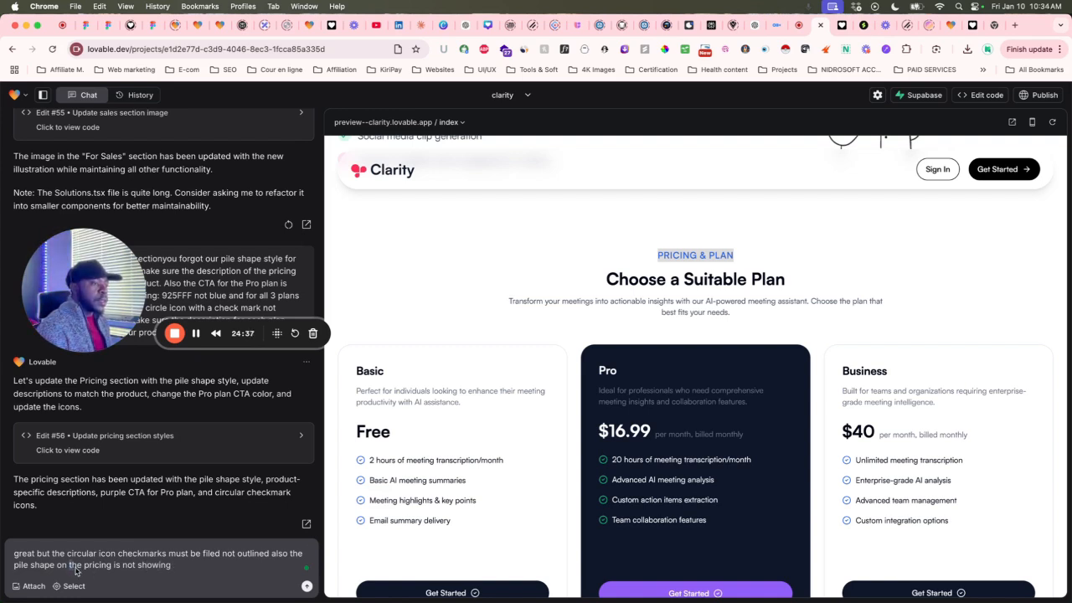
drag(70, 566, 115, 567)
key(super+v)
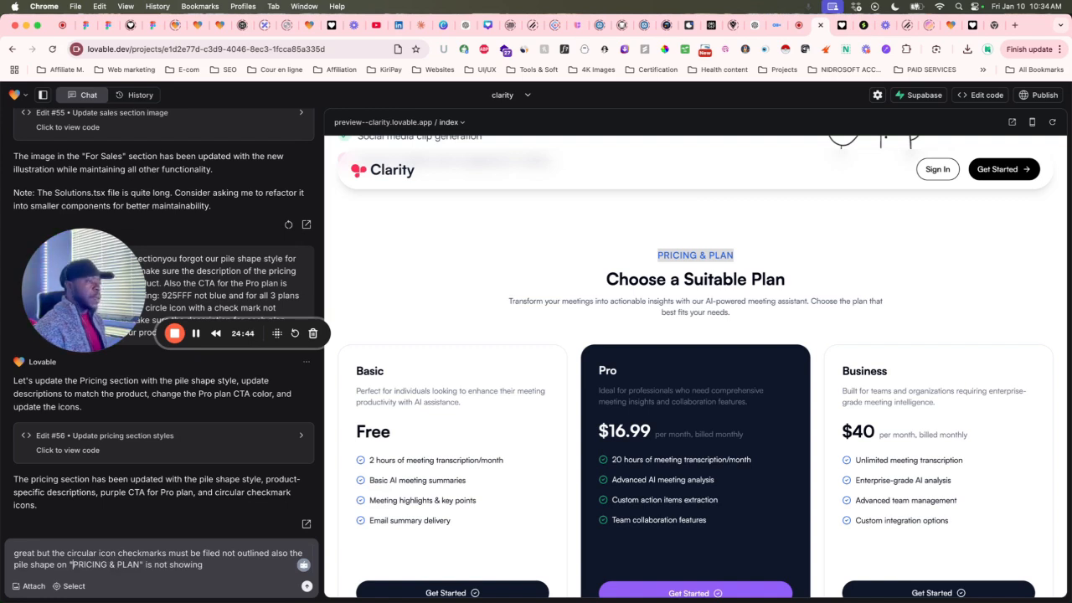
click(210, 570)
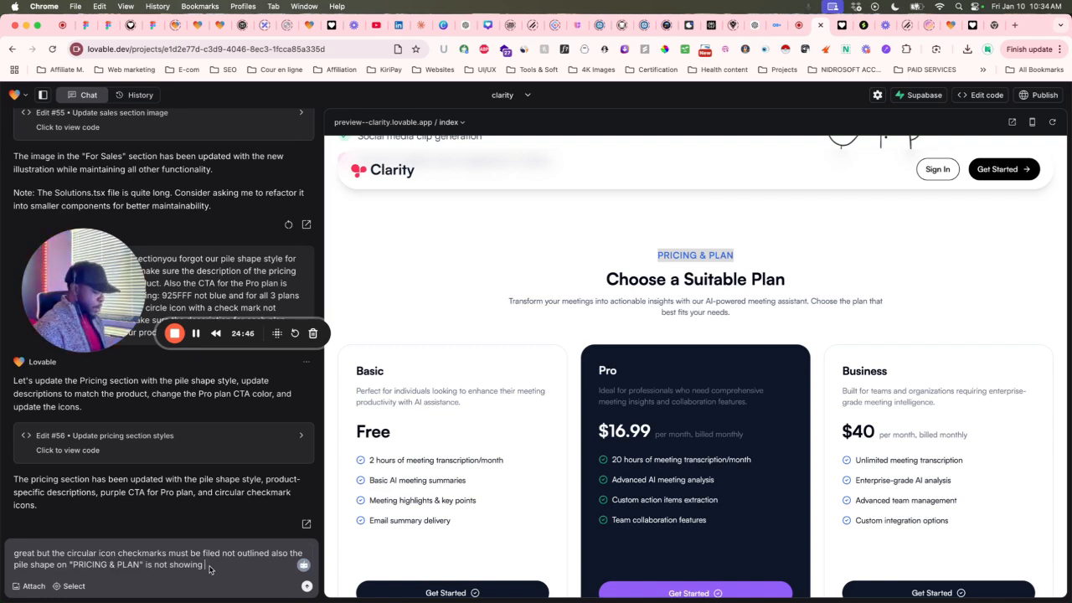
text(please)
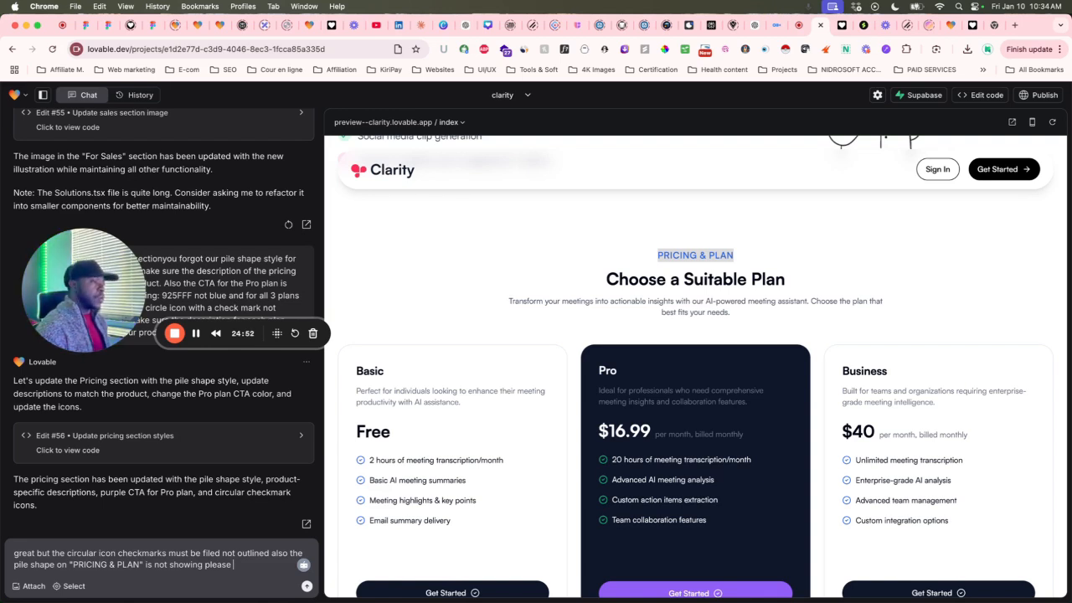
text(check)
key(Return)
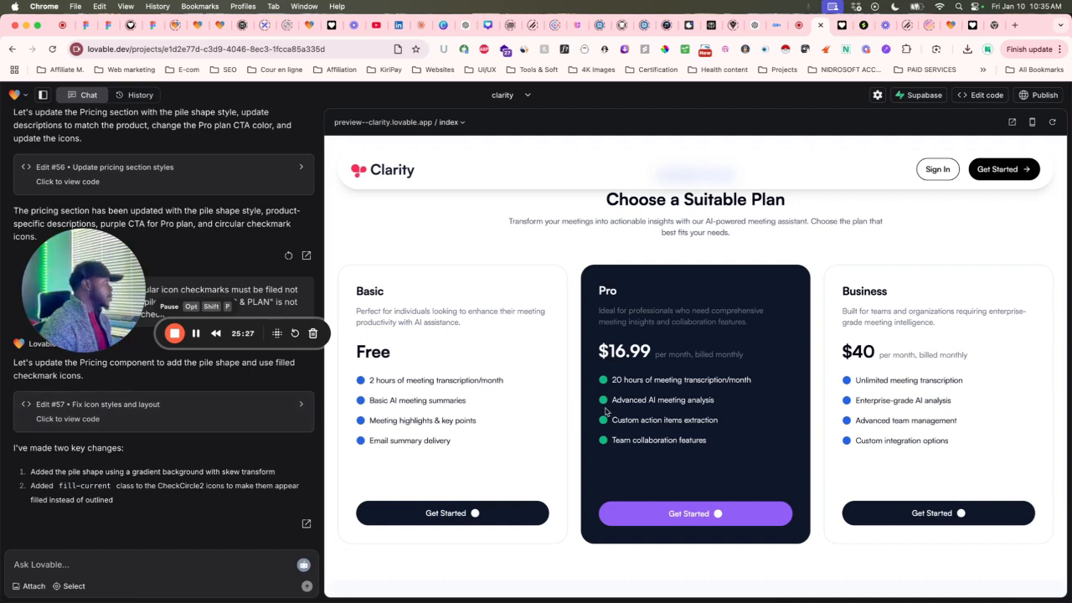
Restore edit #56 and scroll the preview to confirm the circled checkmark icons are back.
click(289, 257)
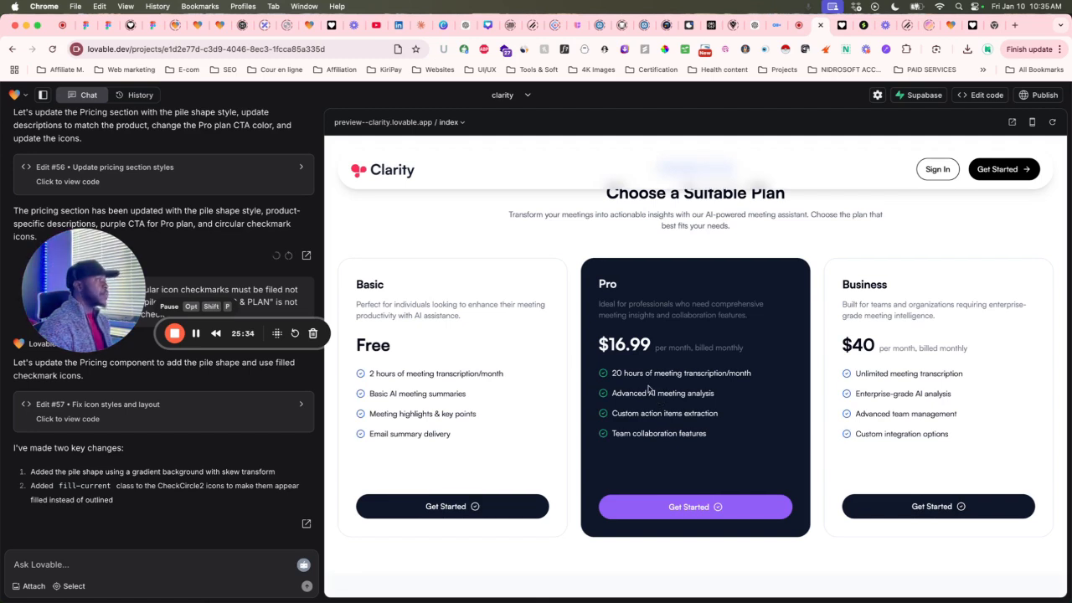
scroll(624, 417, up, 3)
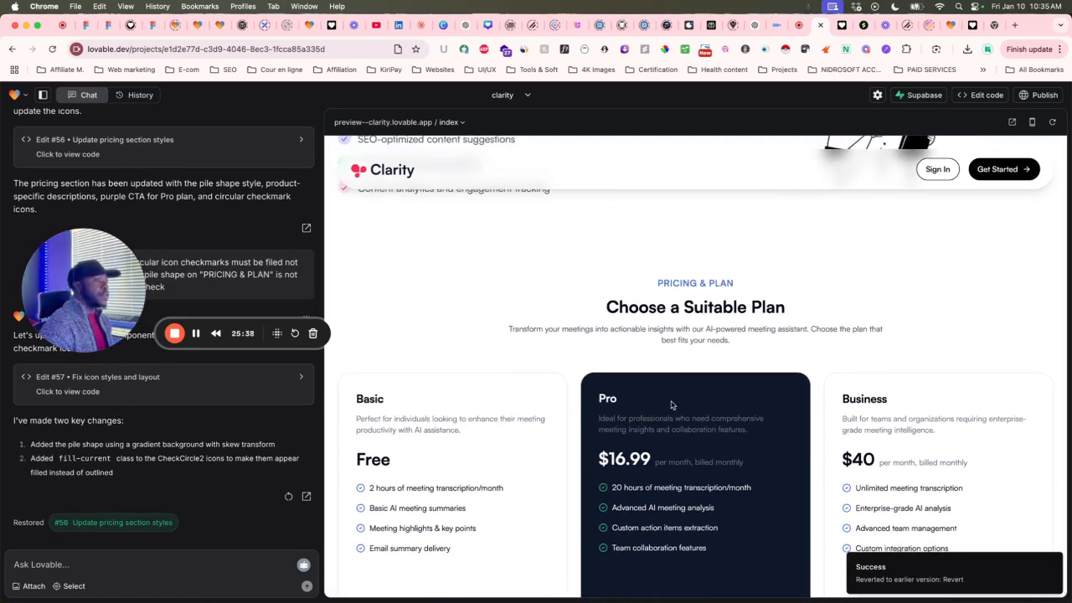
scroll(672, 407, up, 1)
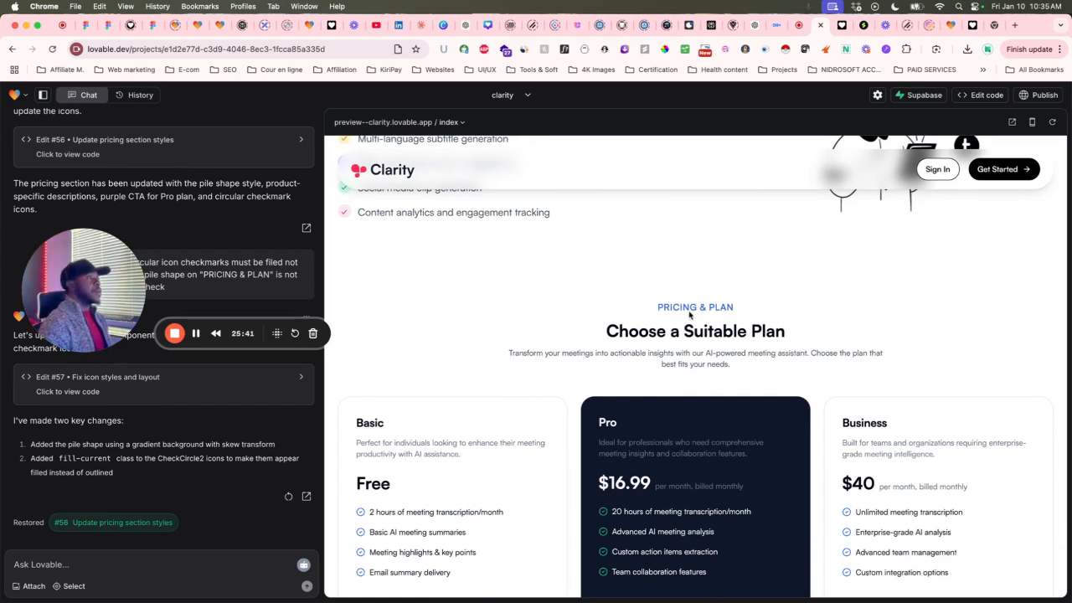
scroll(689, 314, down, 5)
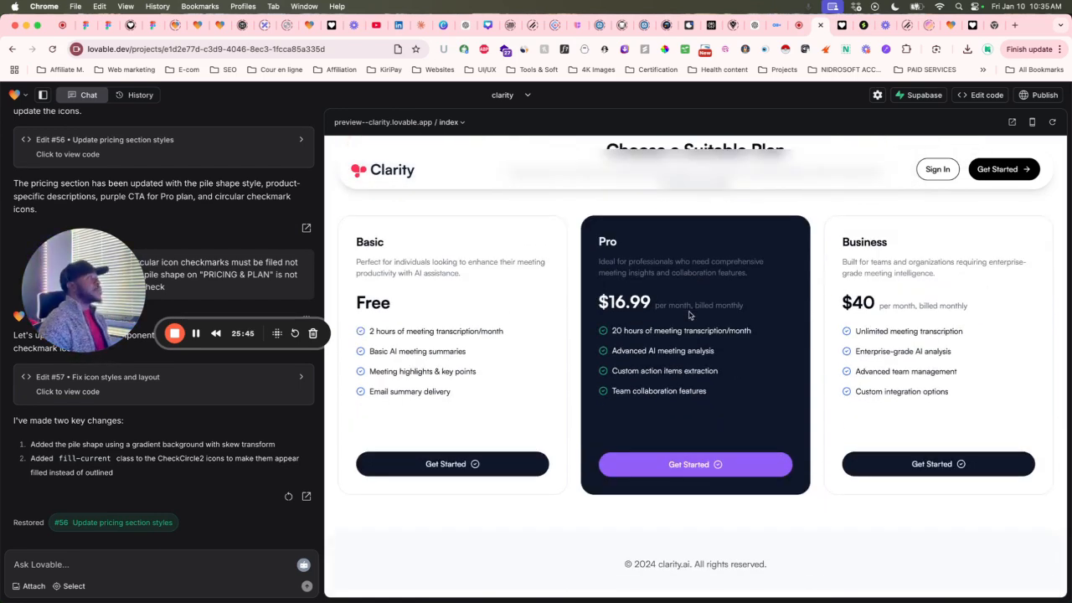
Bring up the Figma Clarity template and zoom to its Choose a Suitable Plan pricing cards.
click(800, 26)
scroll(691, 188, down, 5)
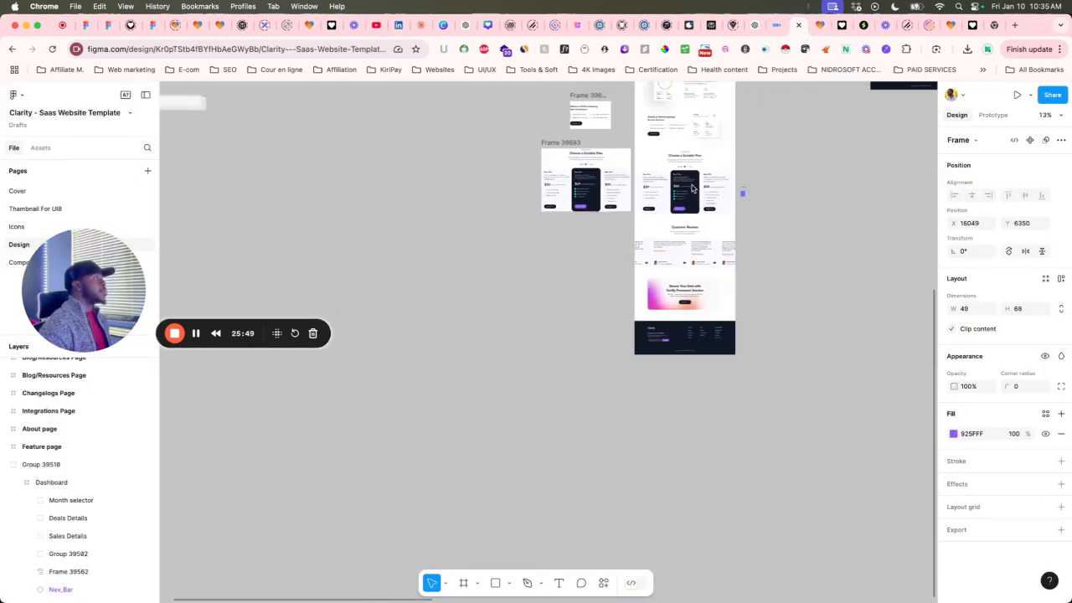
scroll(692, 188, up, 10)
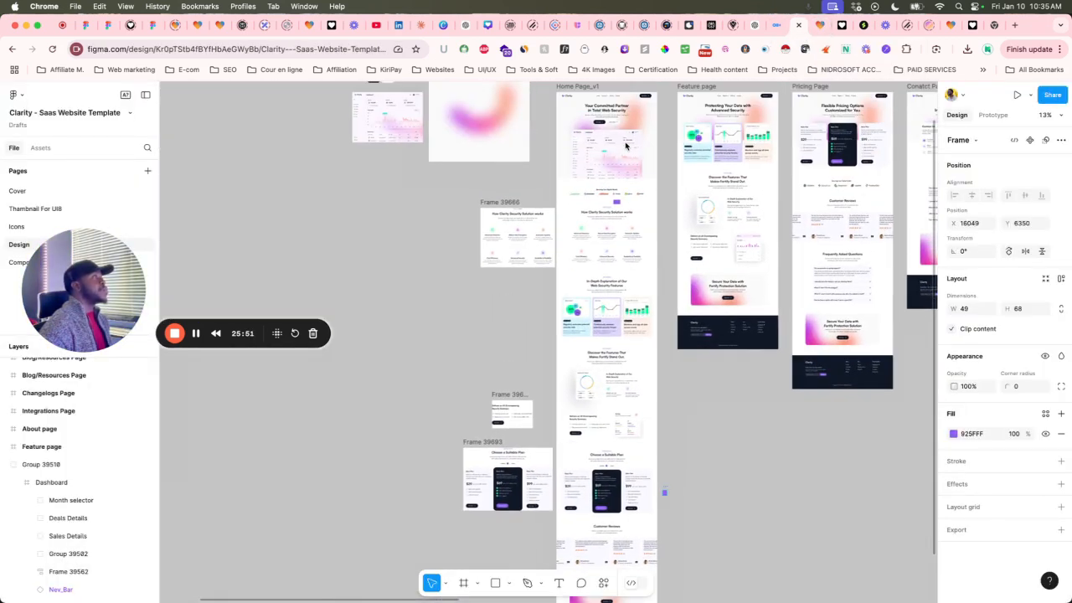
scroll(617, 155, up, 5)
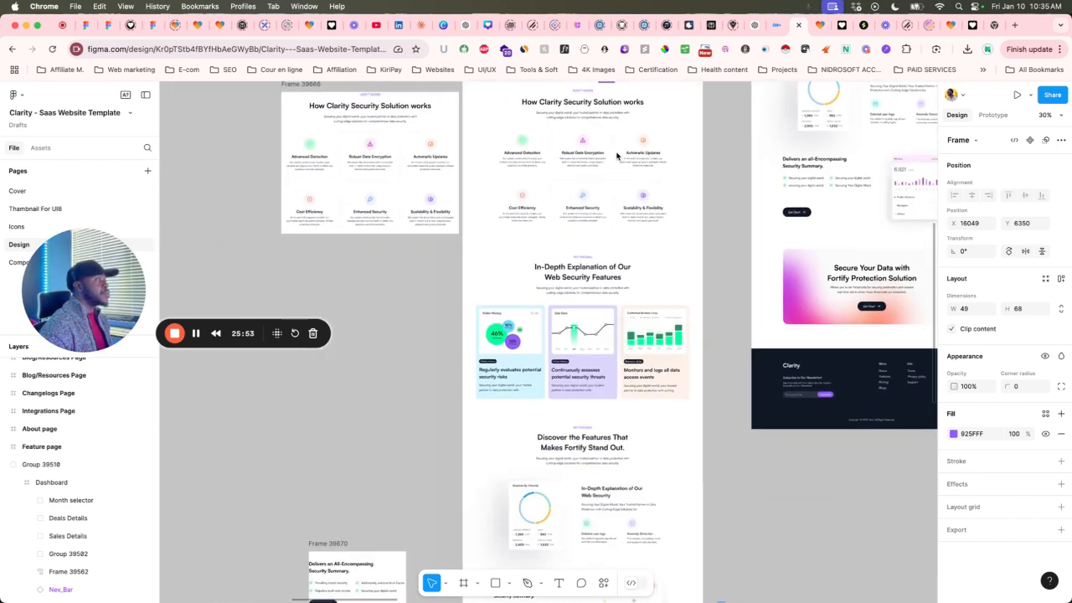
scroll(617, 155, down, 10)
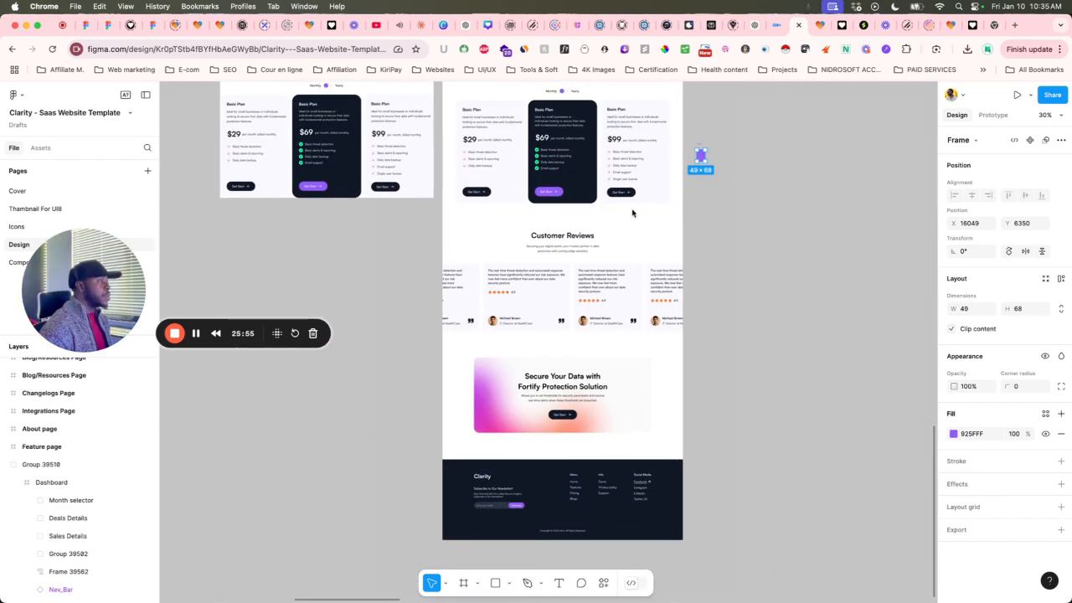
scroll(648, 351, up, 5)
scroll(649, 353, down, 3)
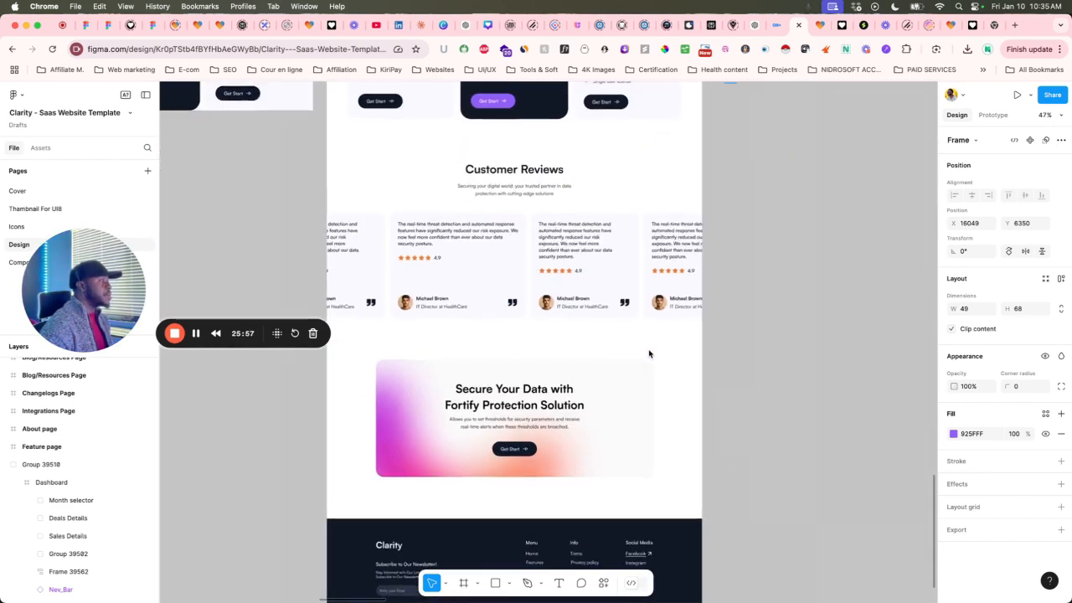
scroll(654, 351, down, 1)
scroll(670, 347, up, 5)
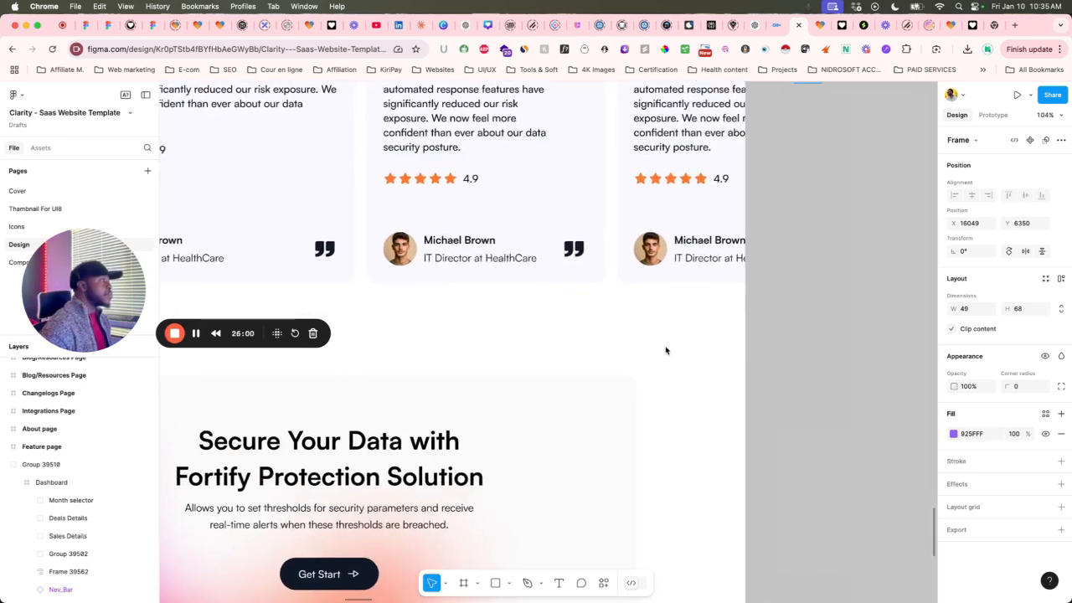
scroll(725, 315, up, 3)
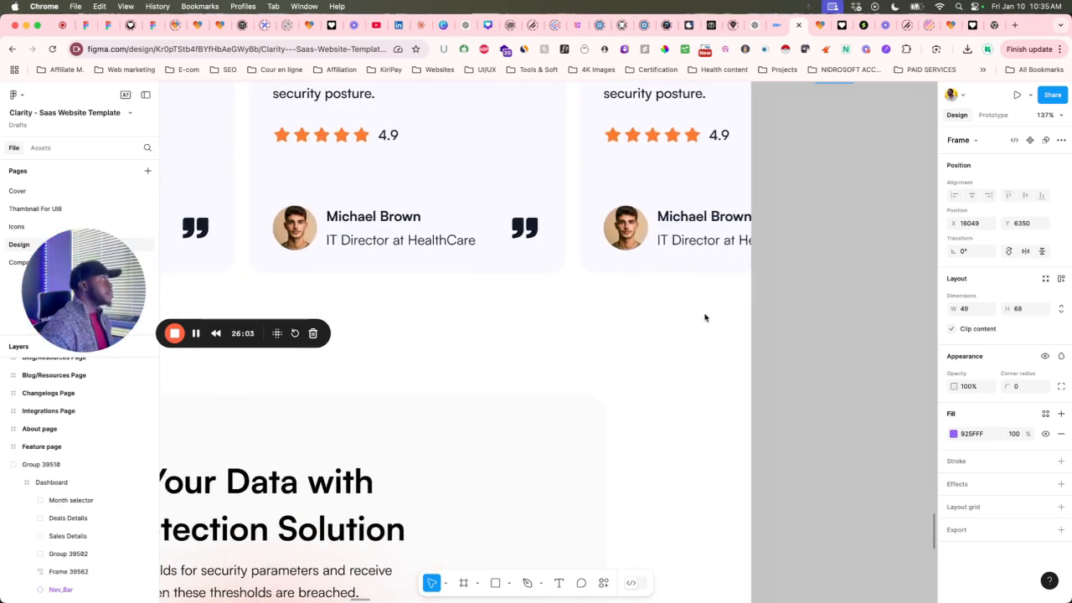
scroll(702, 316, down, 5)
Compare the Lovable pricing preview with Figma's filled green checkmarks and purple Get Start button.
click(819, 25)
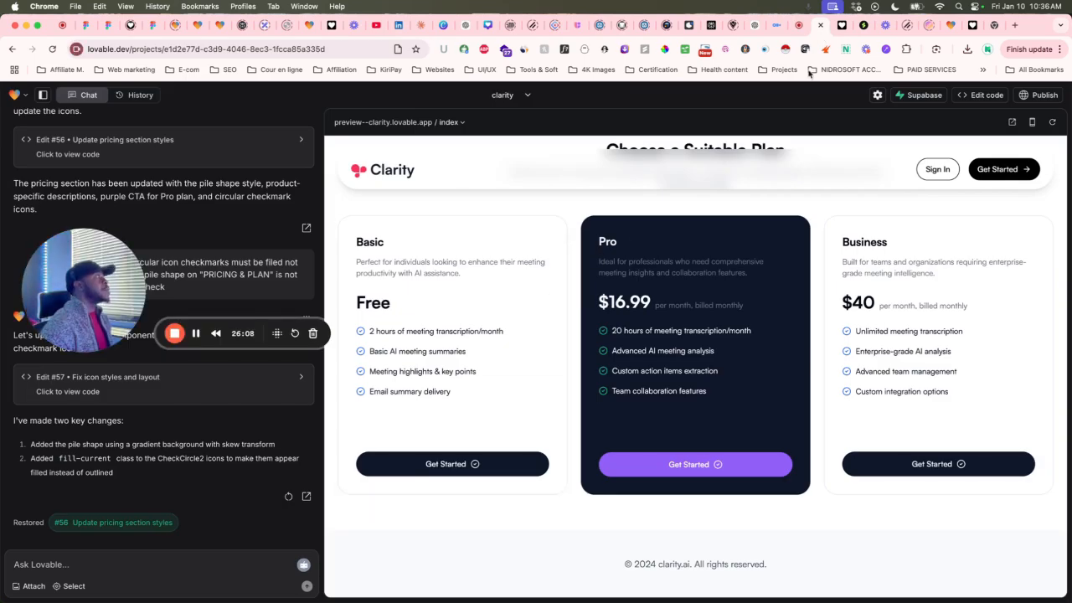
click(792, 24)
scroll(586, 318, up, 3)
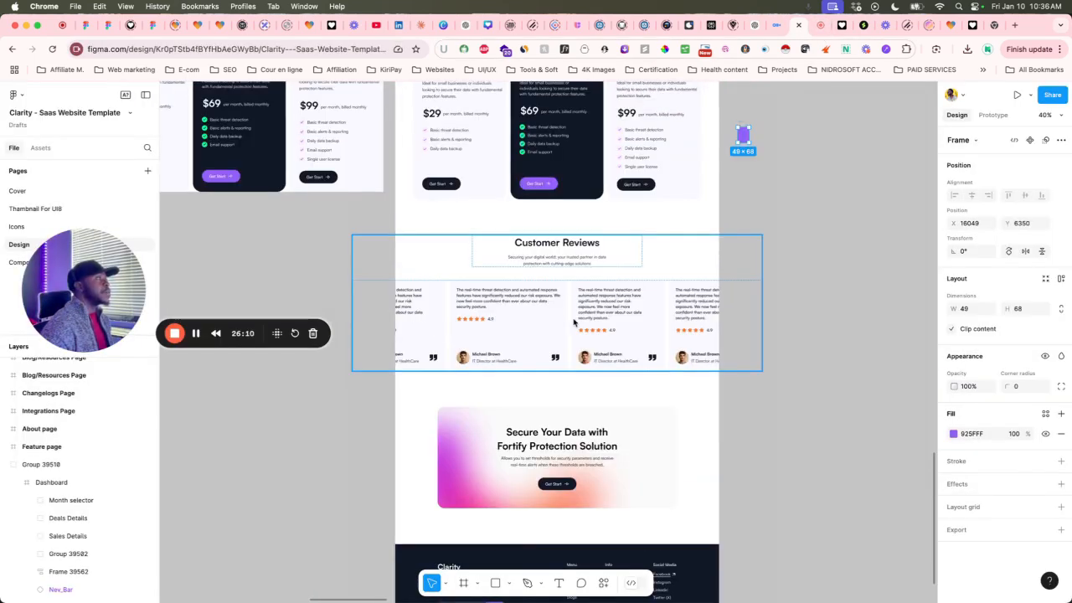
scroll(570, 335, up, 4)
scroll(577, 402, up, 8)
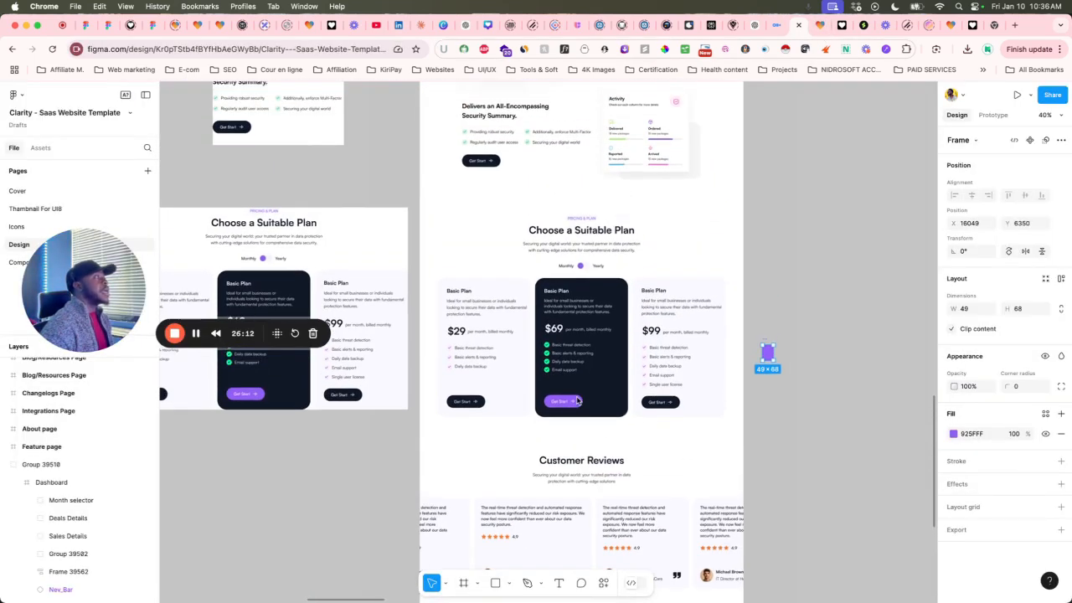
scroll(586, 350, down, 10)
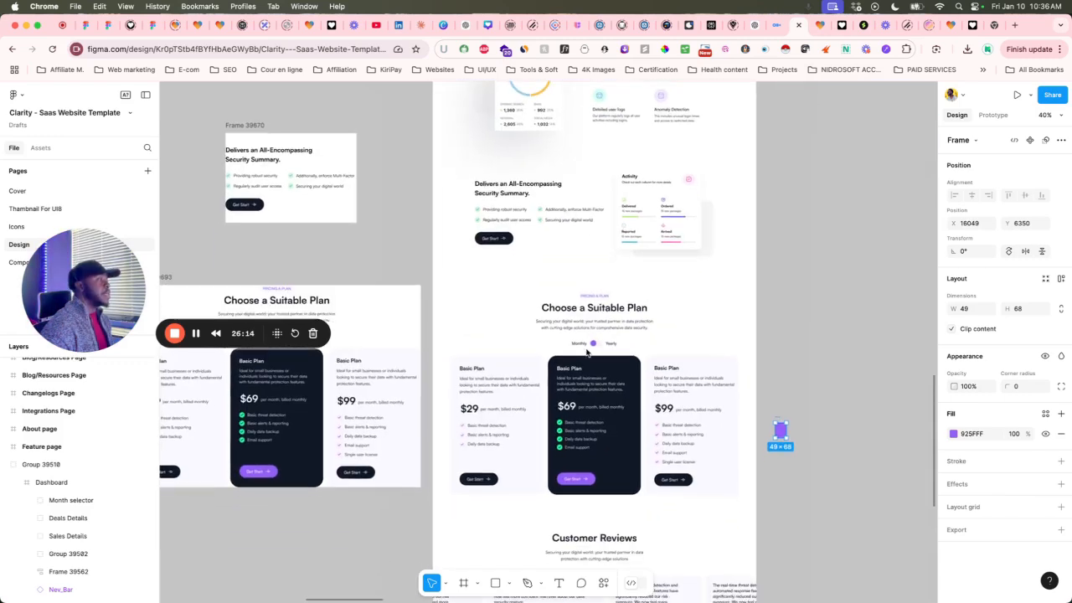